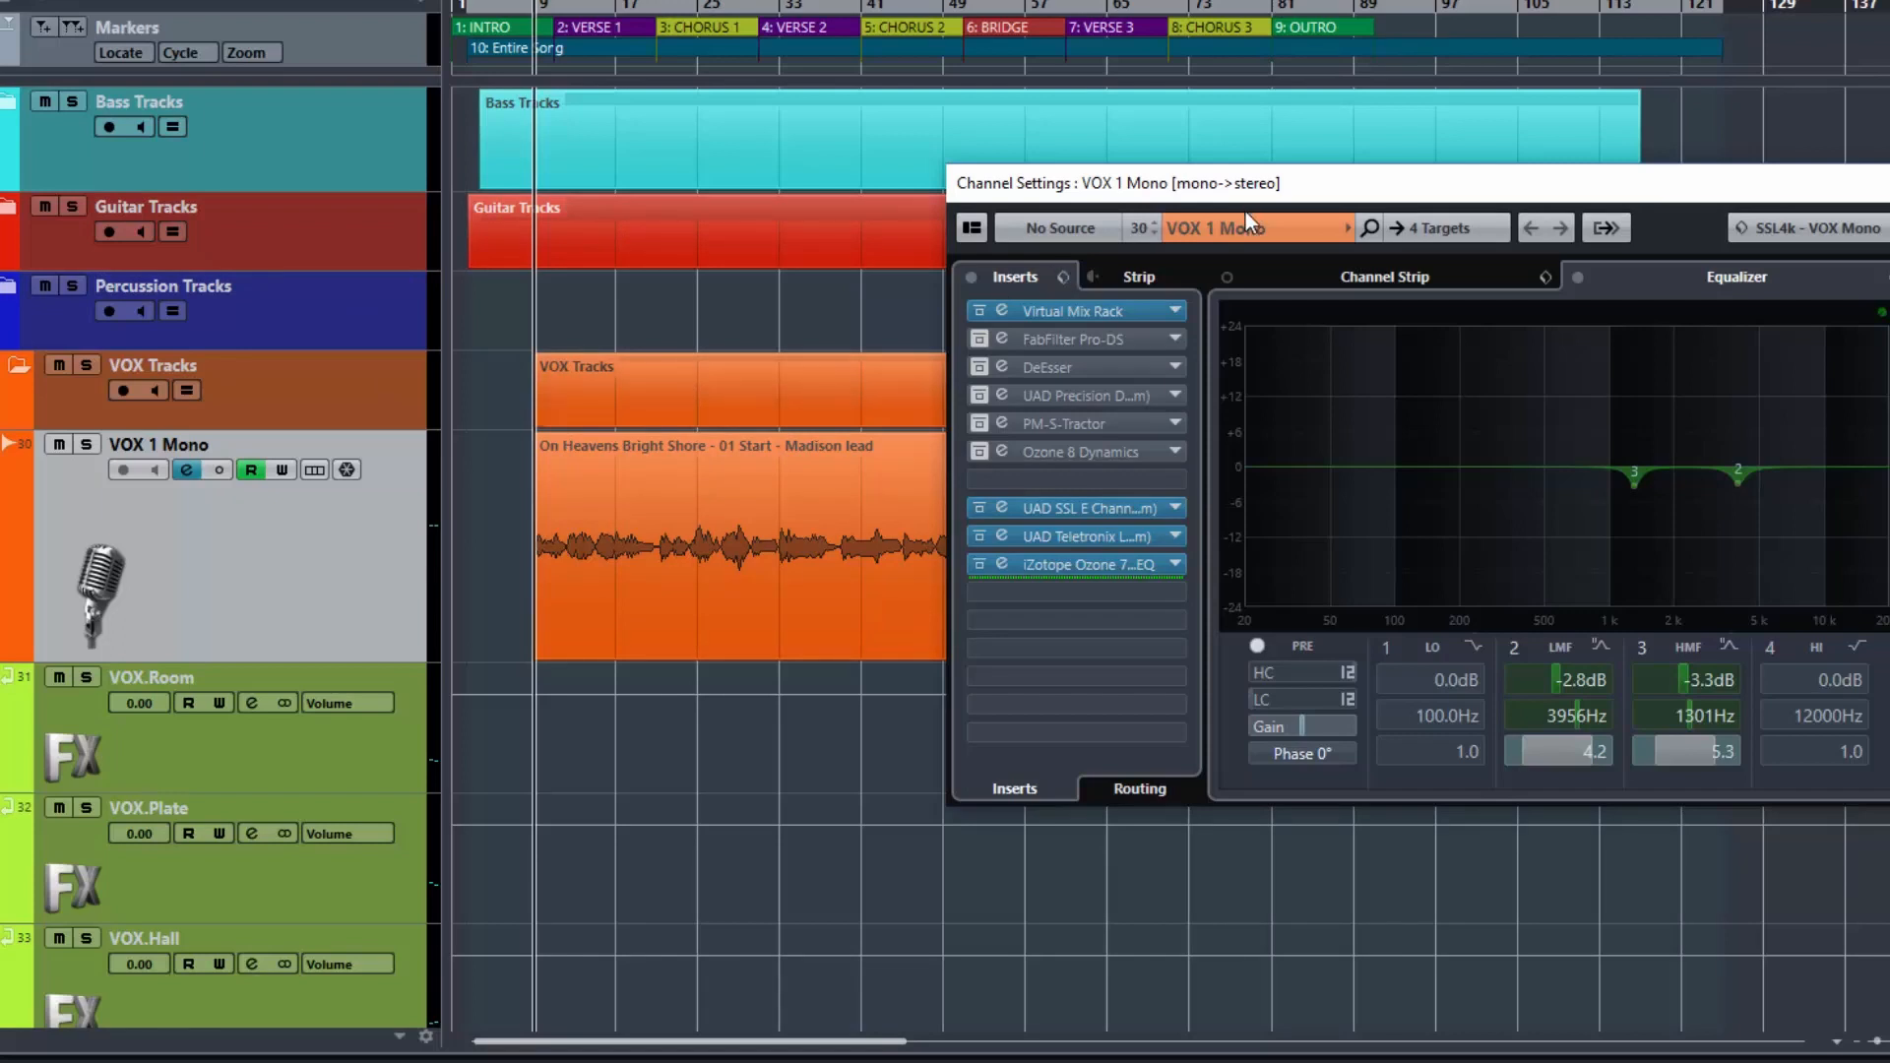
# - Play the VOX 1 Mono vocal from bar 9 and move its channel settings window clear of the clip
pyautogui.press('space')
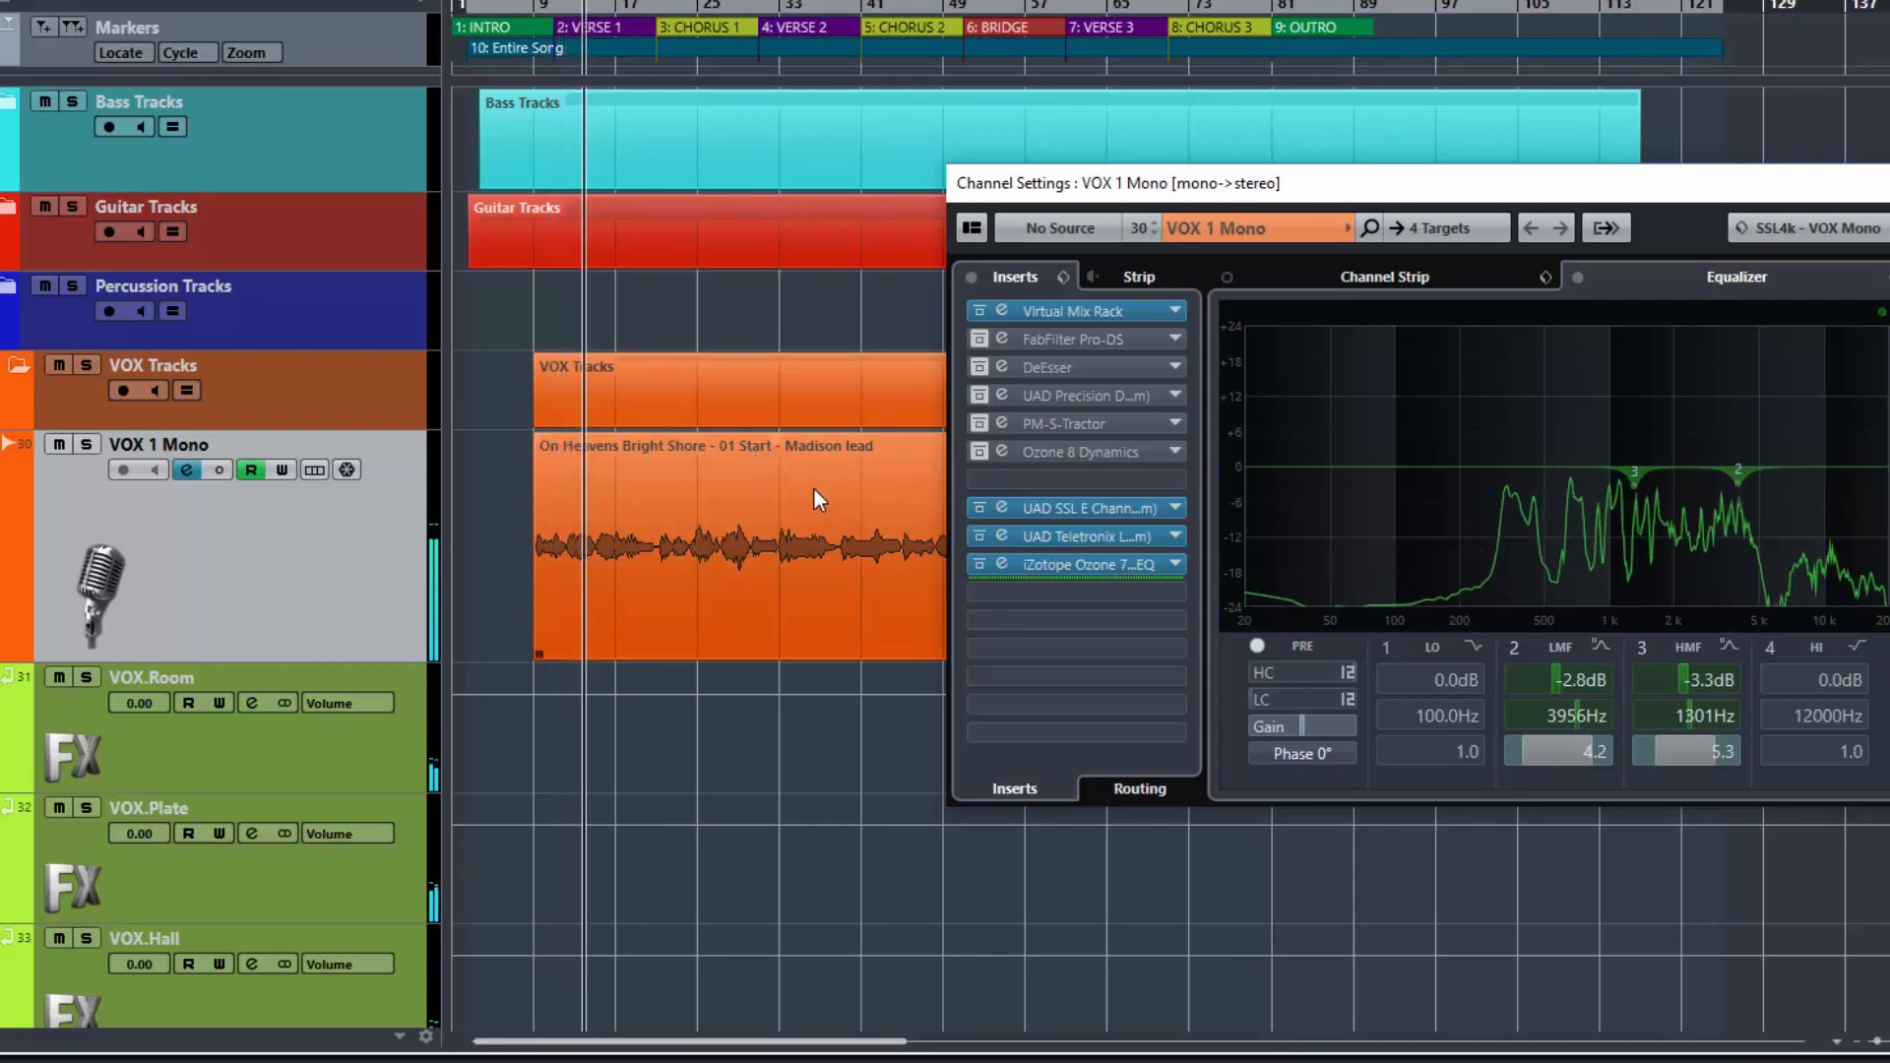
pyautogui.moveTo(1107, 192); pyautogui.dragTo(1047, 470)
pyautogui.click(593, 418)
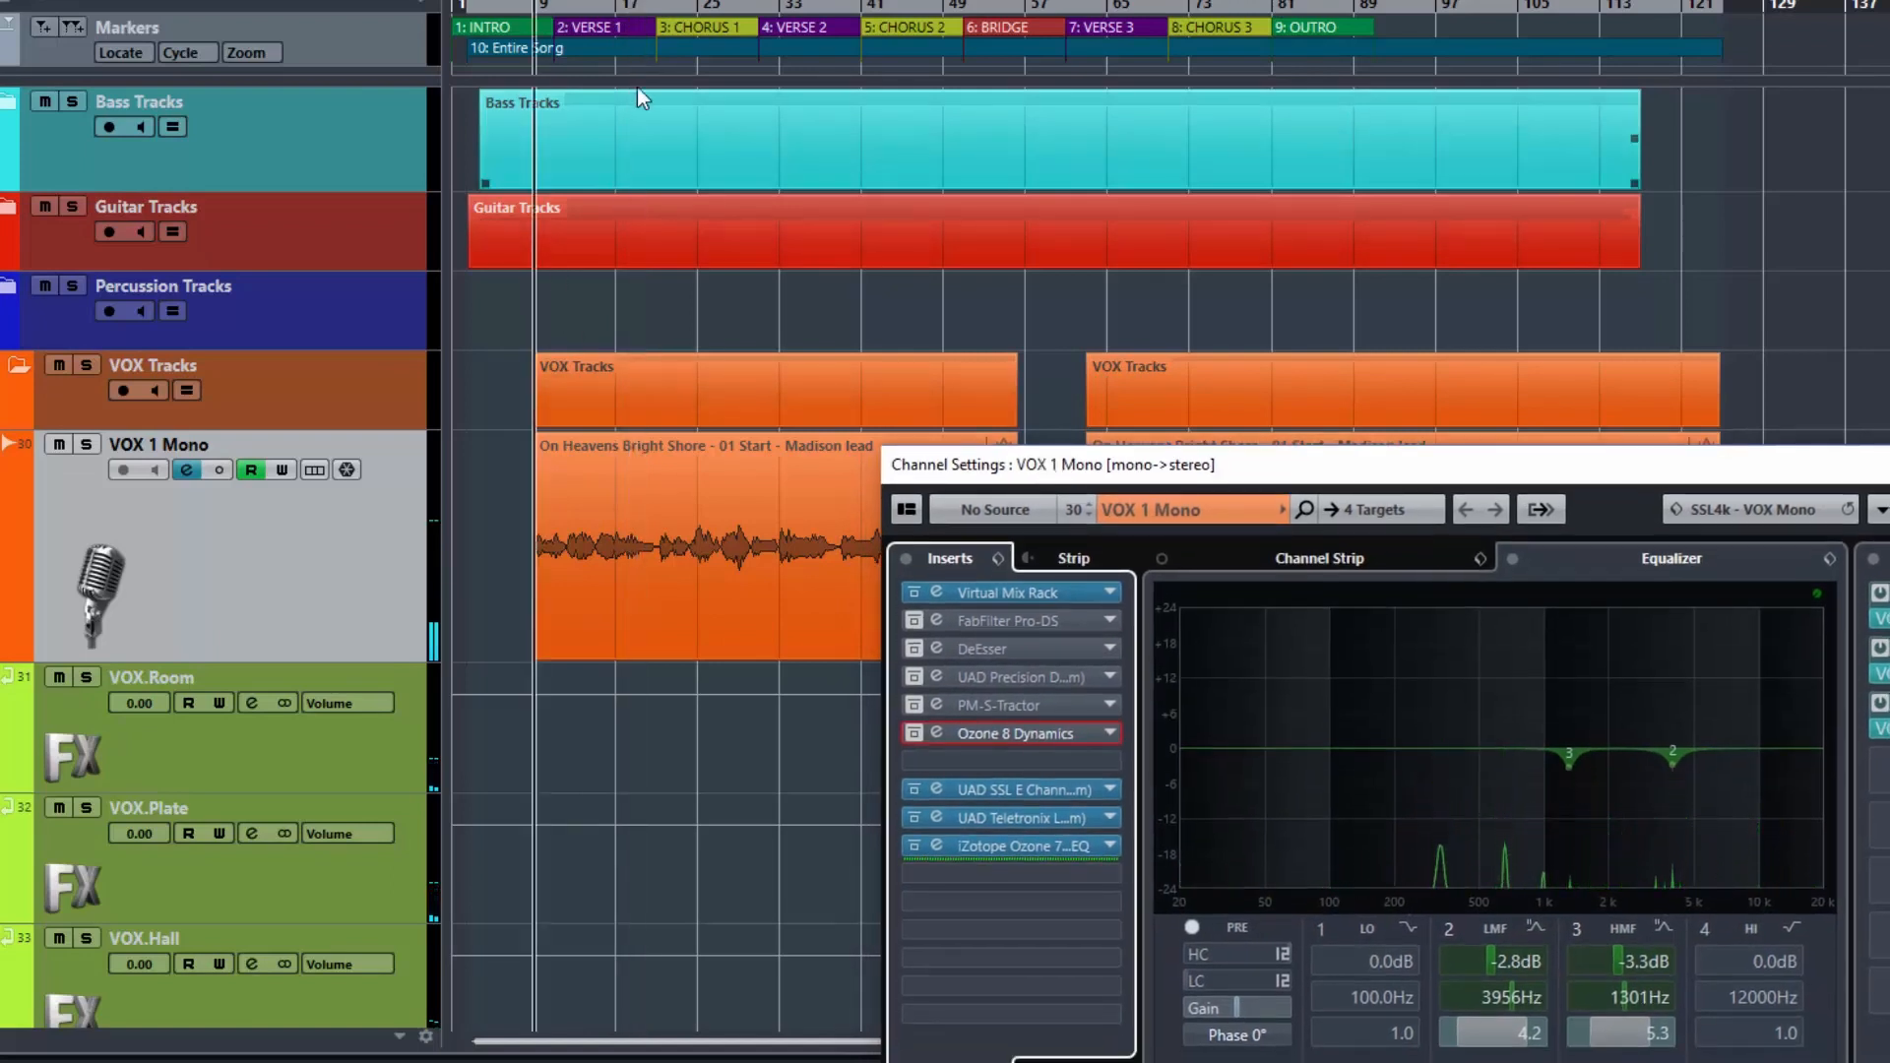
# - Close the channel settings, solo the VOX 1 Mono track and play the vocal from the opening of Verse 2
pyautogui.click(661, 333)
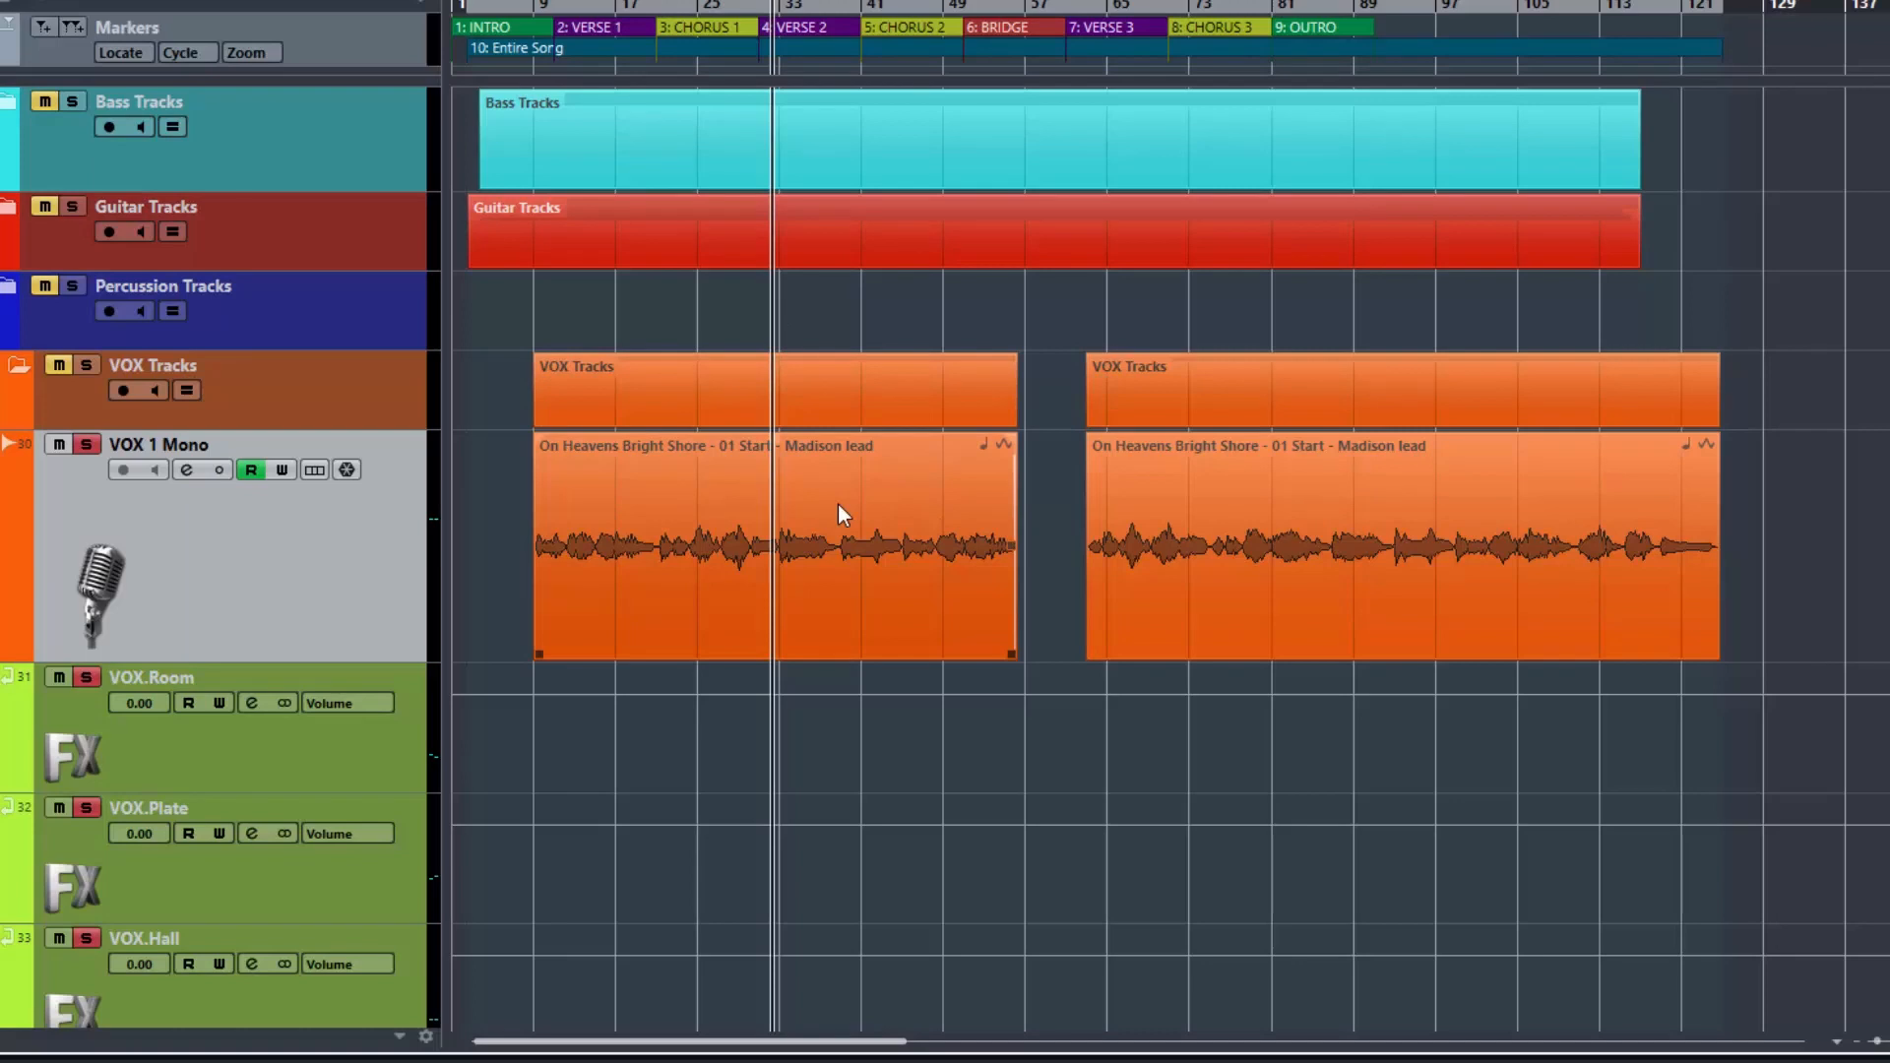
pyautogui.click(676, 478)
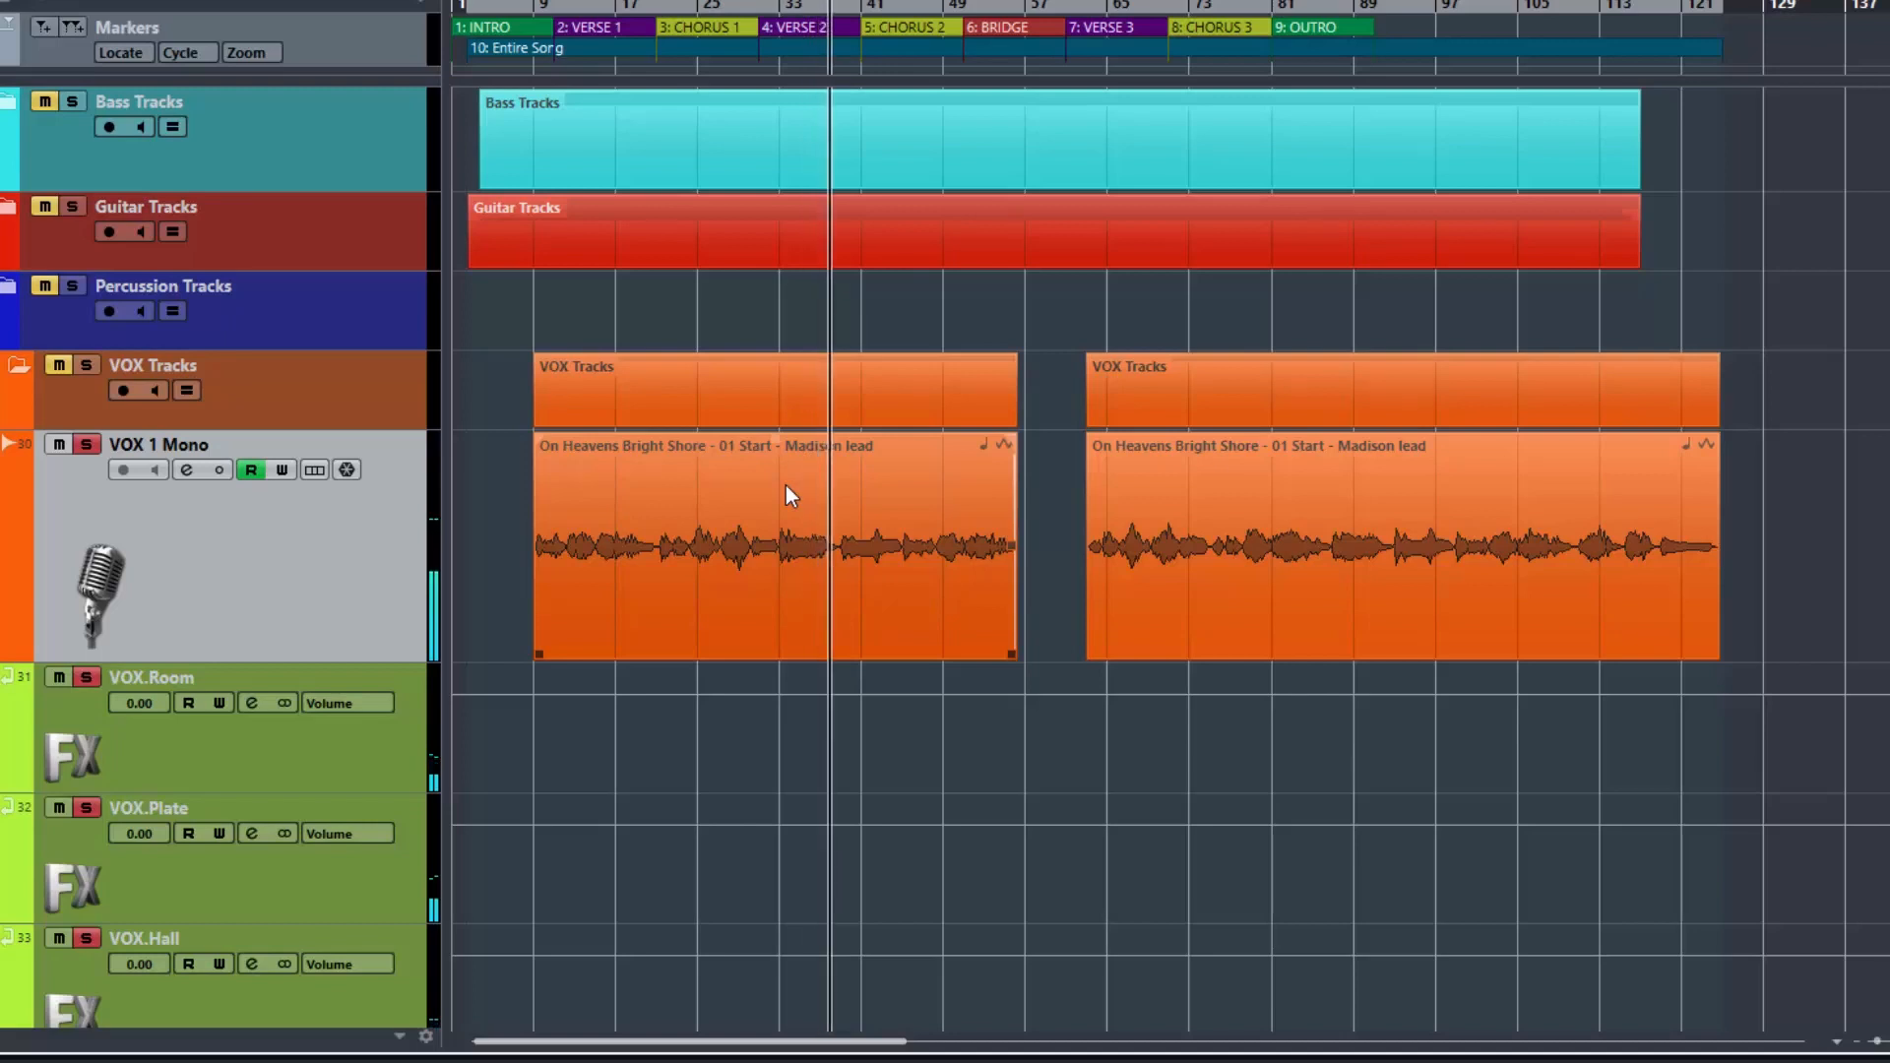
pyautogui.press('space')
pyautogui.click(498, 443)
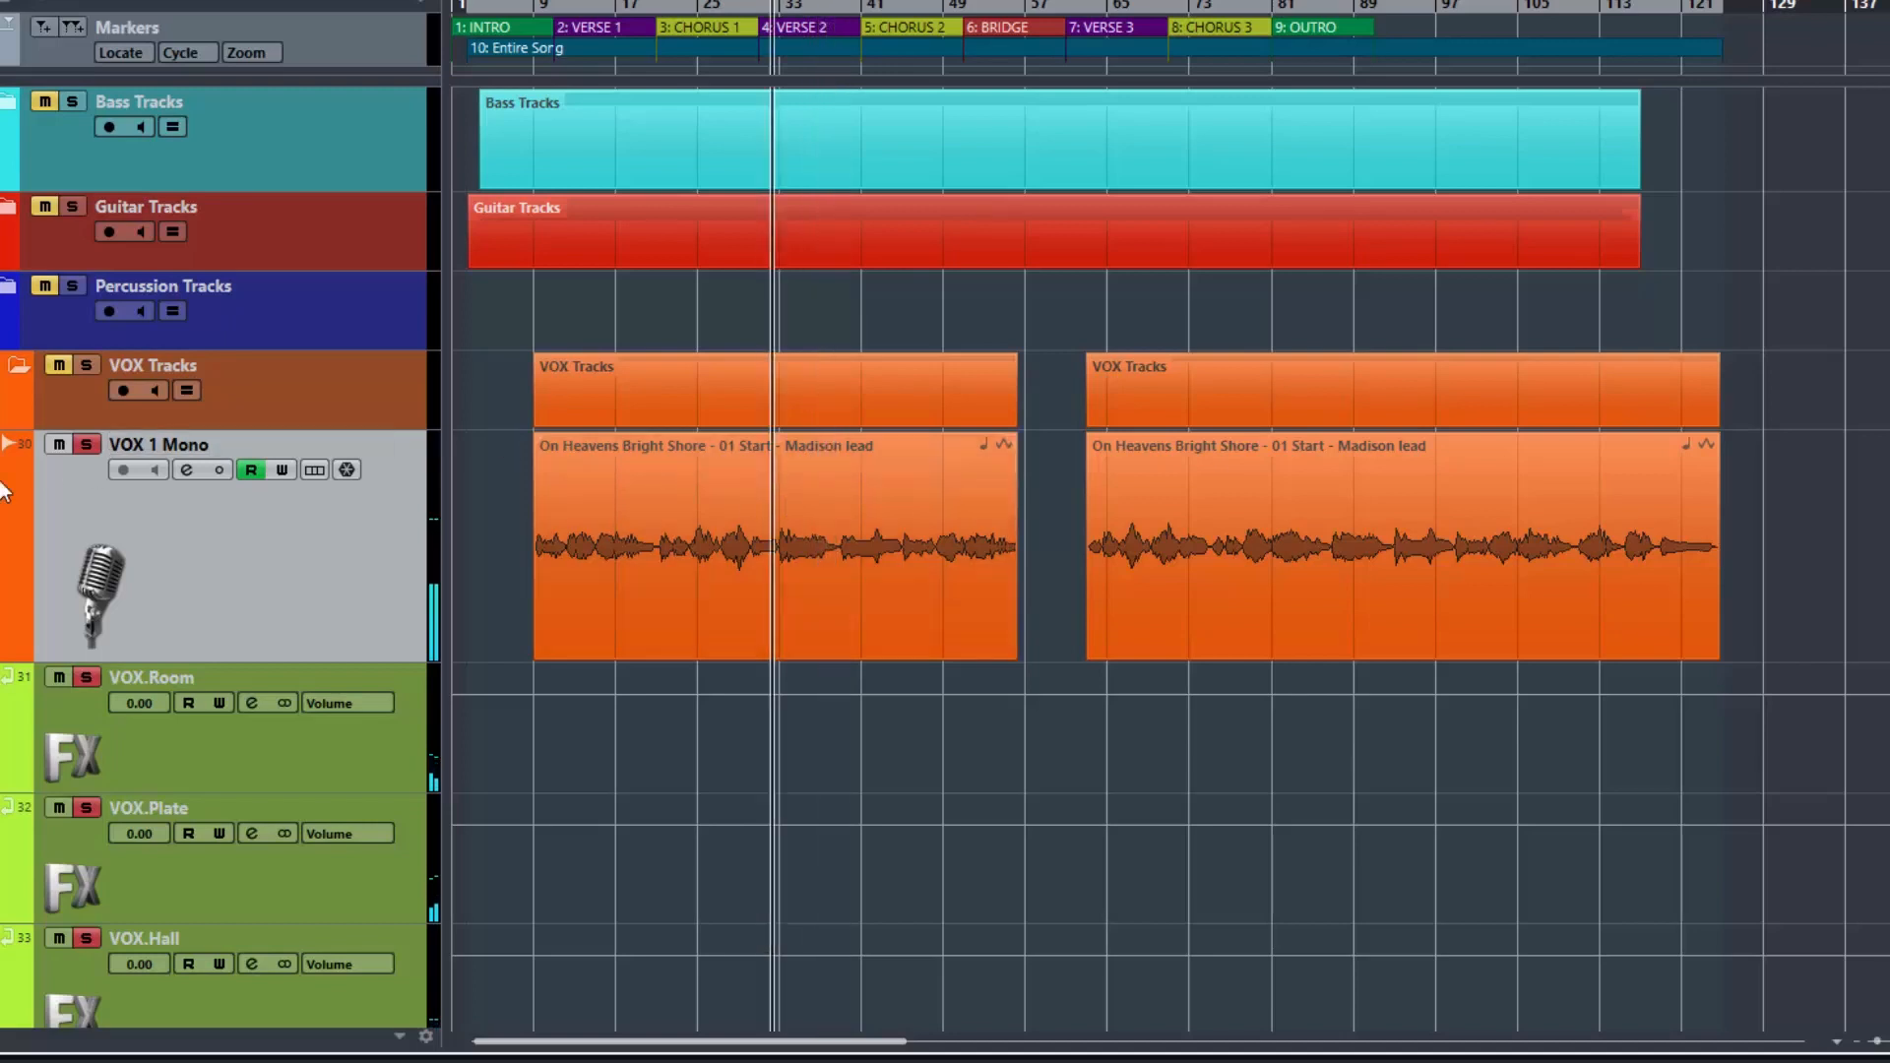
# - Open the VOX 1 Mono channel settings to review its inserts and EQ, and close them again
pyautogui.click(185, 472)
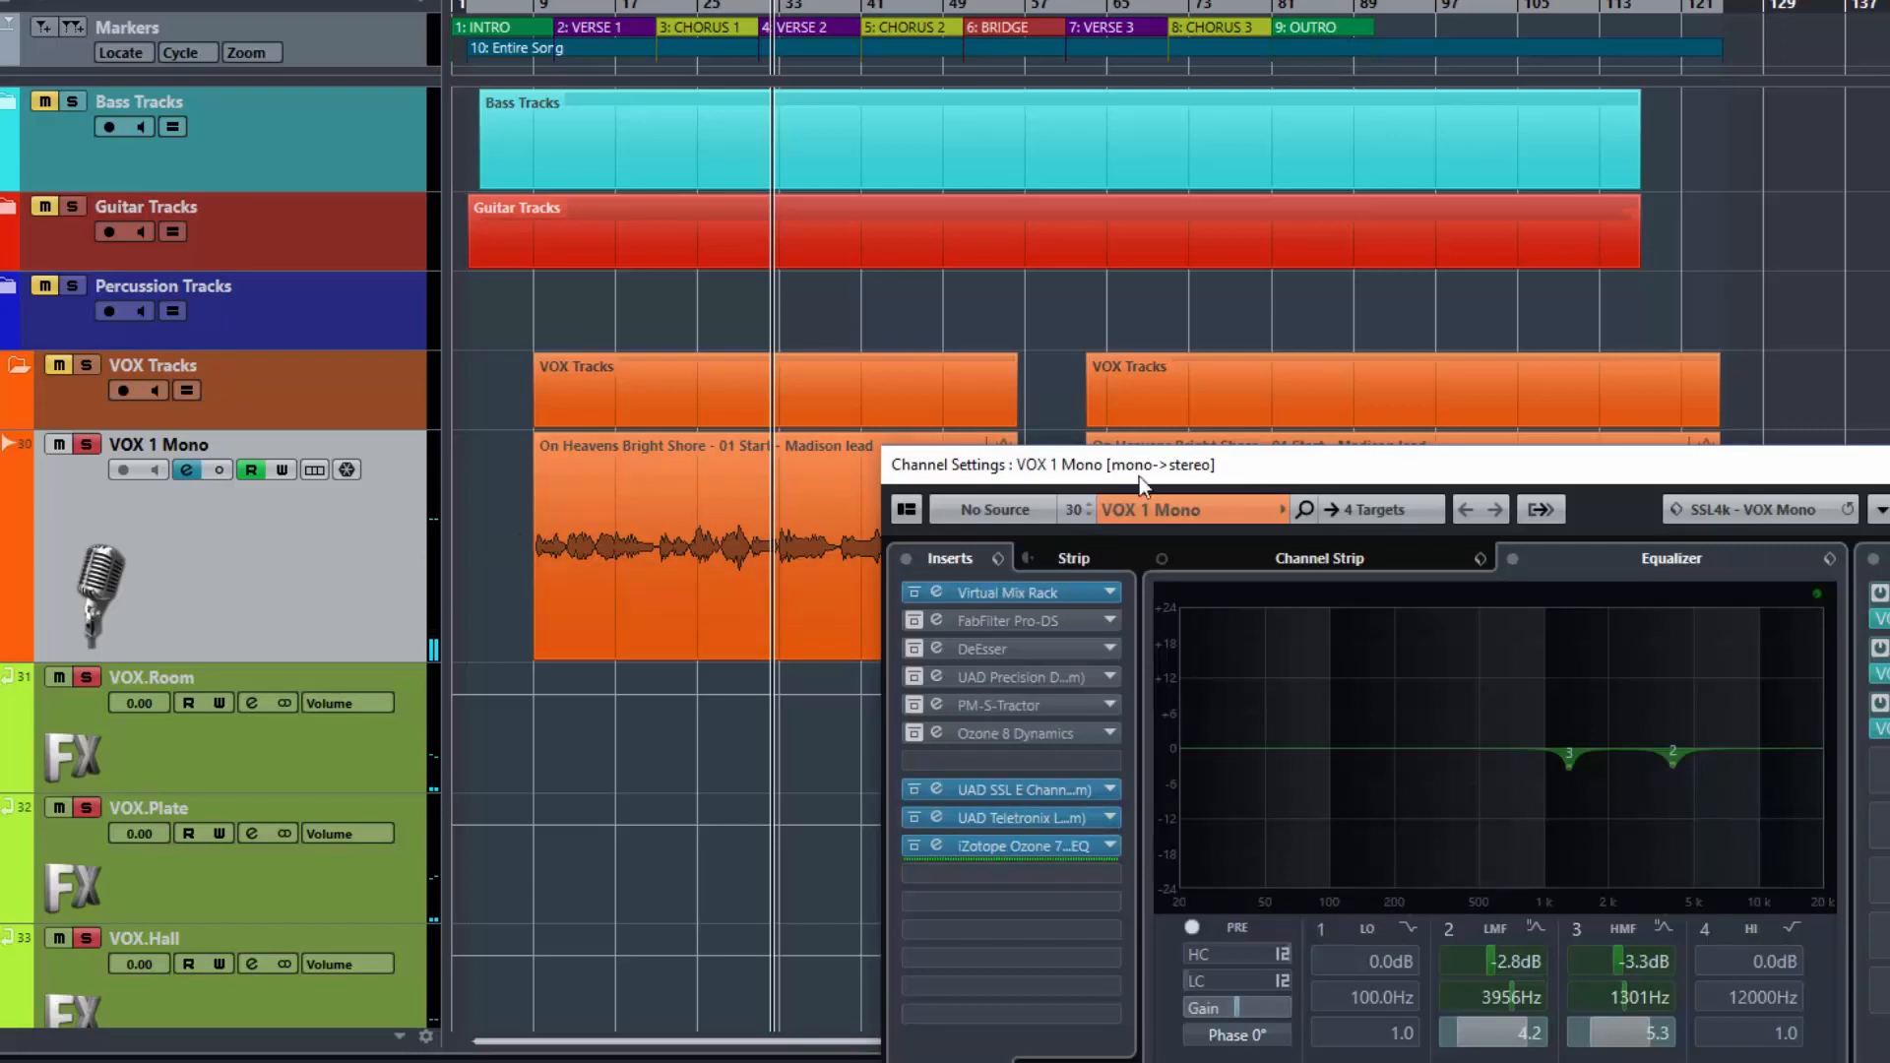
pyautogui.moveTo(1148, 465); pyautogui.dragTo(1178, 330)
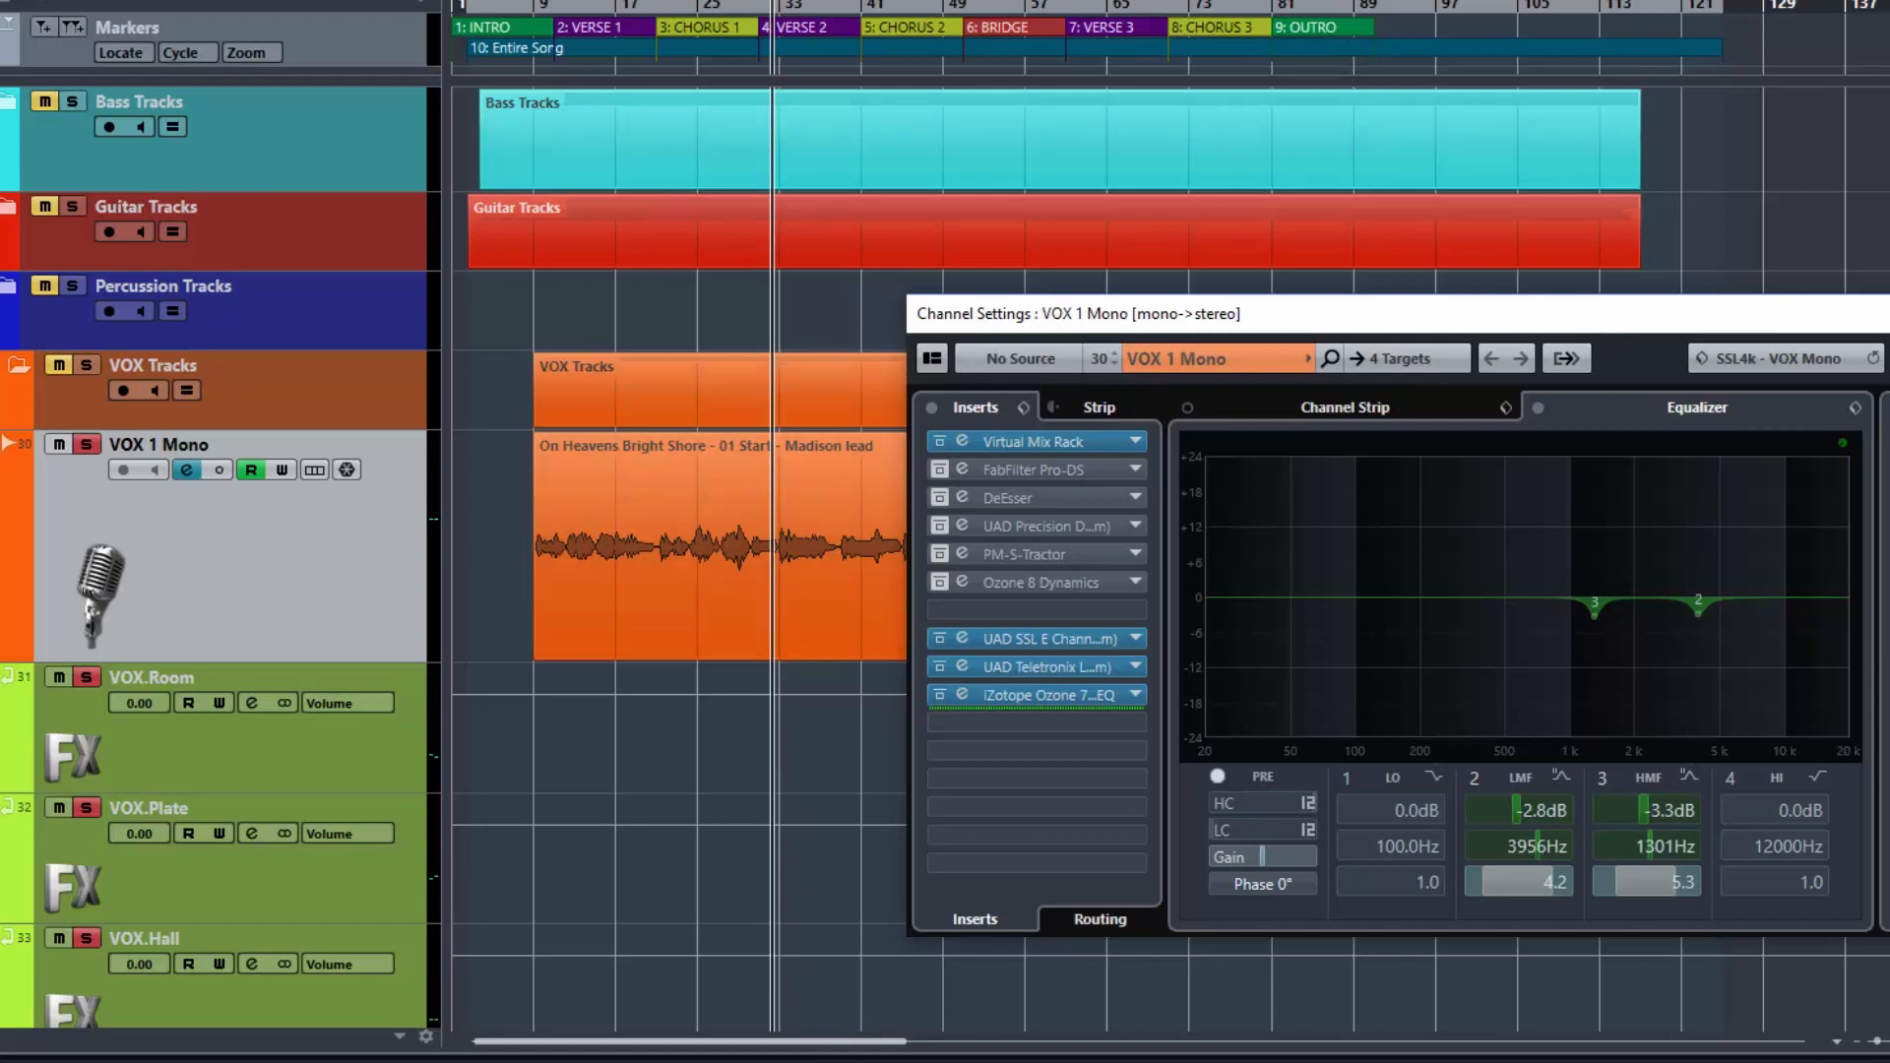
pyautogui.click(1889, 314)
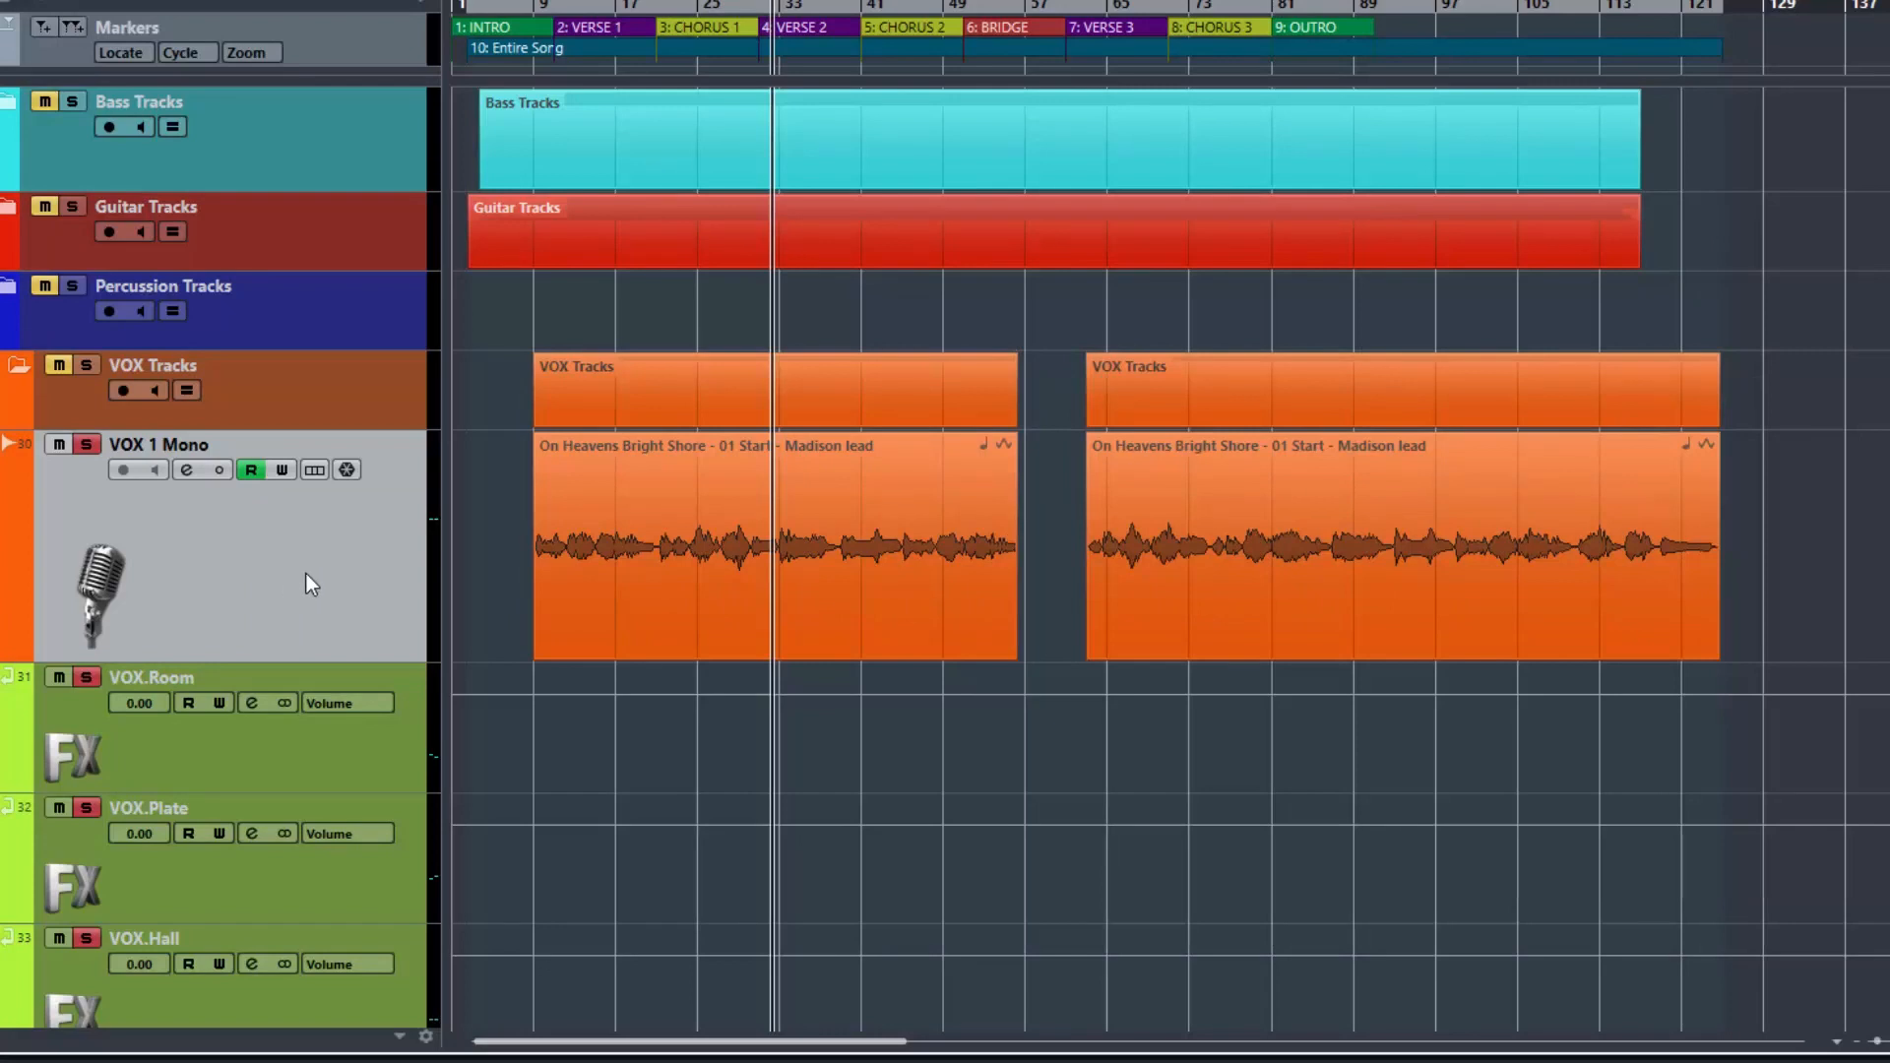
# - Increase the height of the VOX 1 Mono track and play the Verse 2 phrase around bar 33
pyautogui.moveTo(301, 660); pyautogui.dragTo(307, 842)
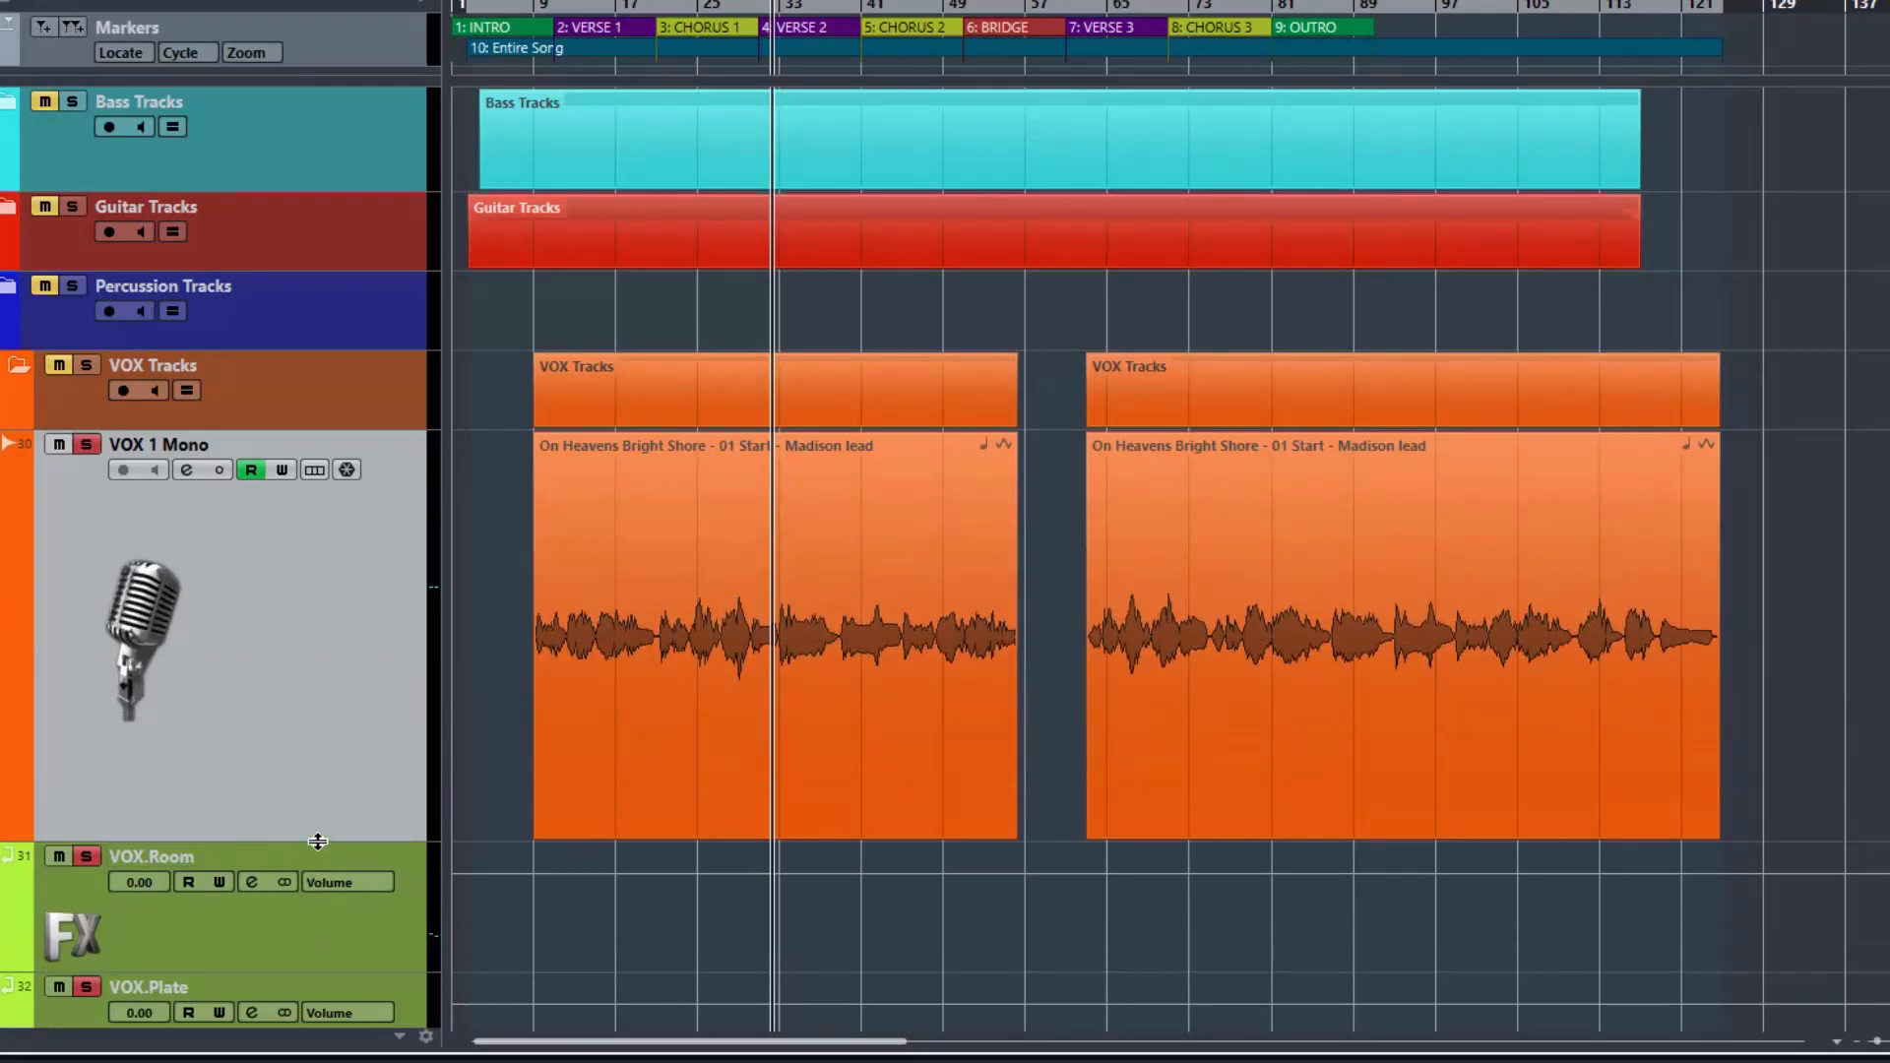
pyautogui.scroll(11, 727, 765)
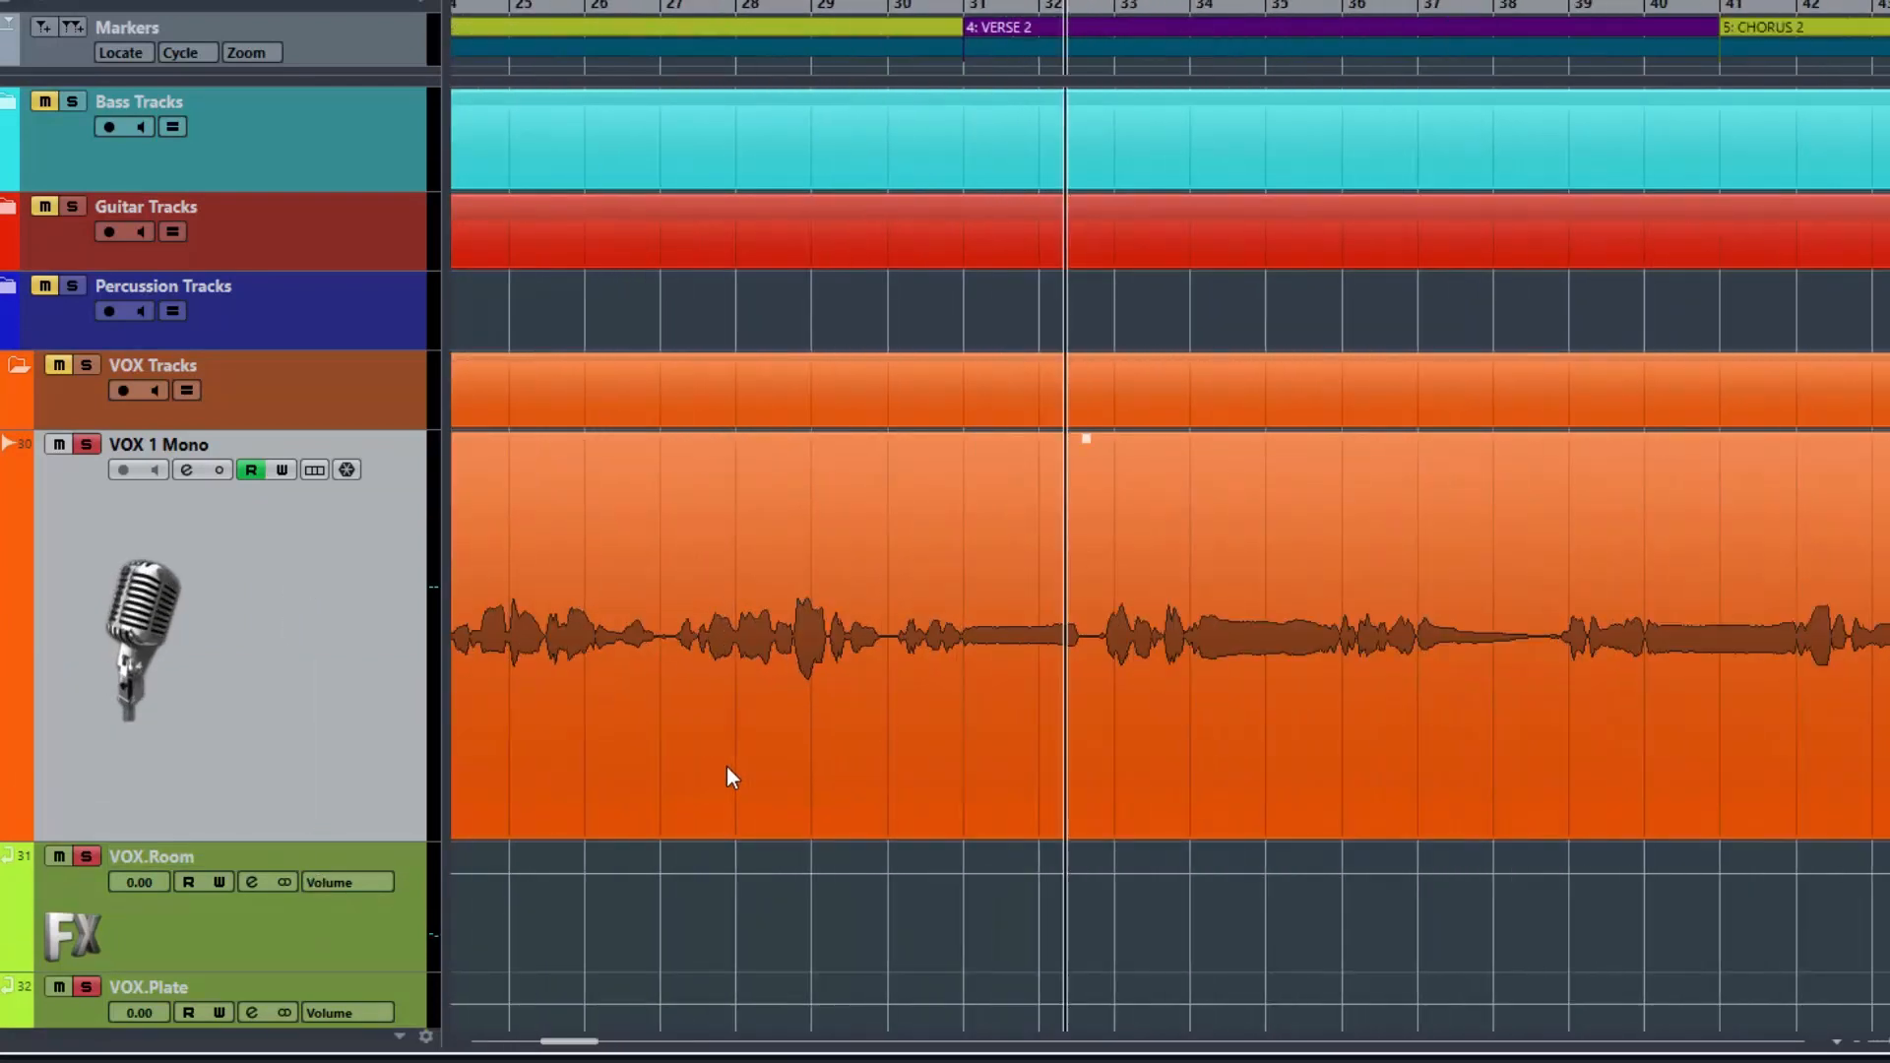
pyautogui.scroll(3, 726, 767)
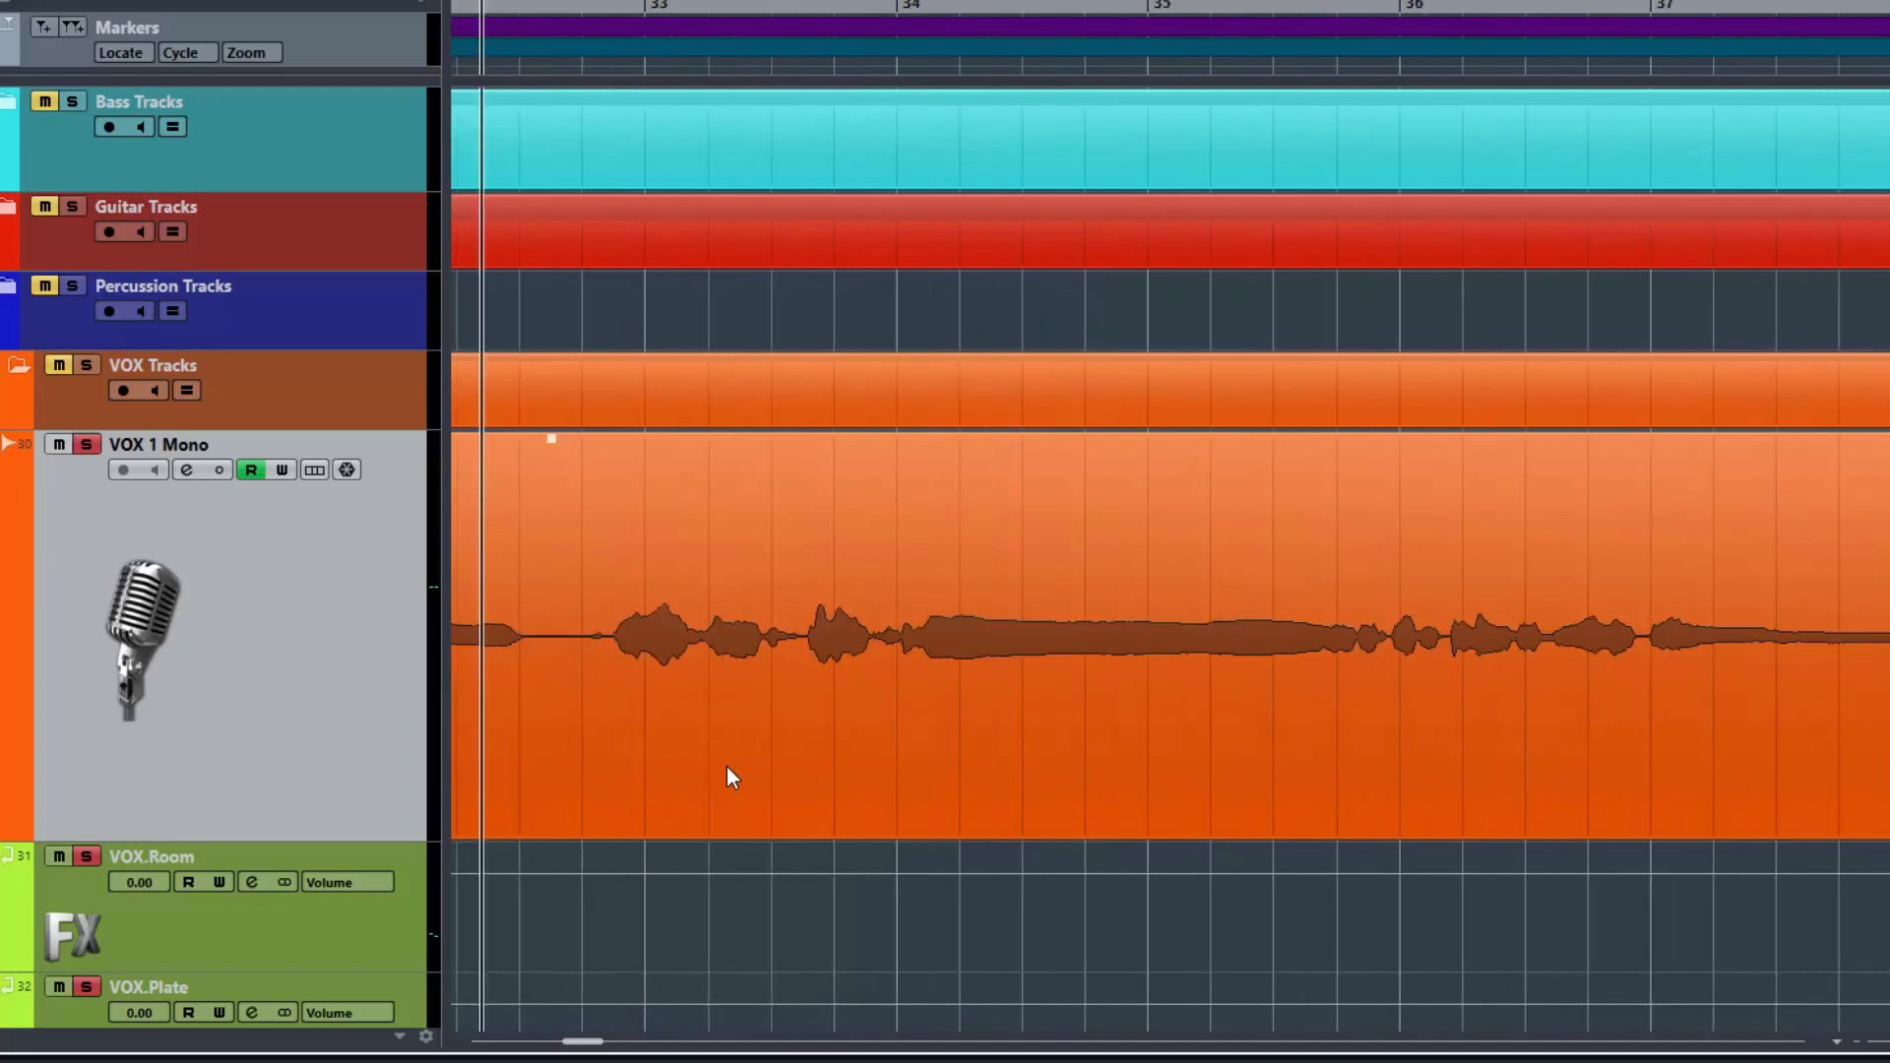
pyautogui.scroll(-2, 728, 768)
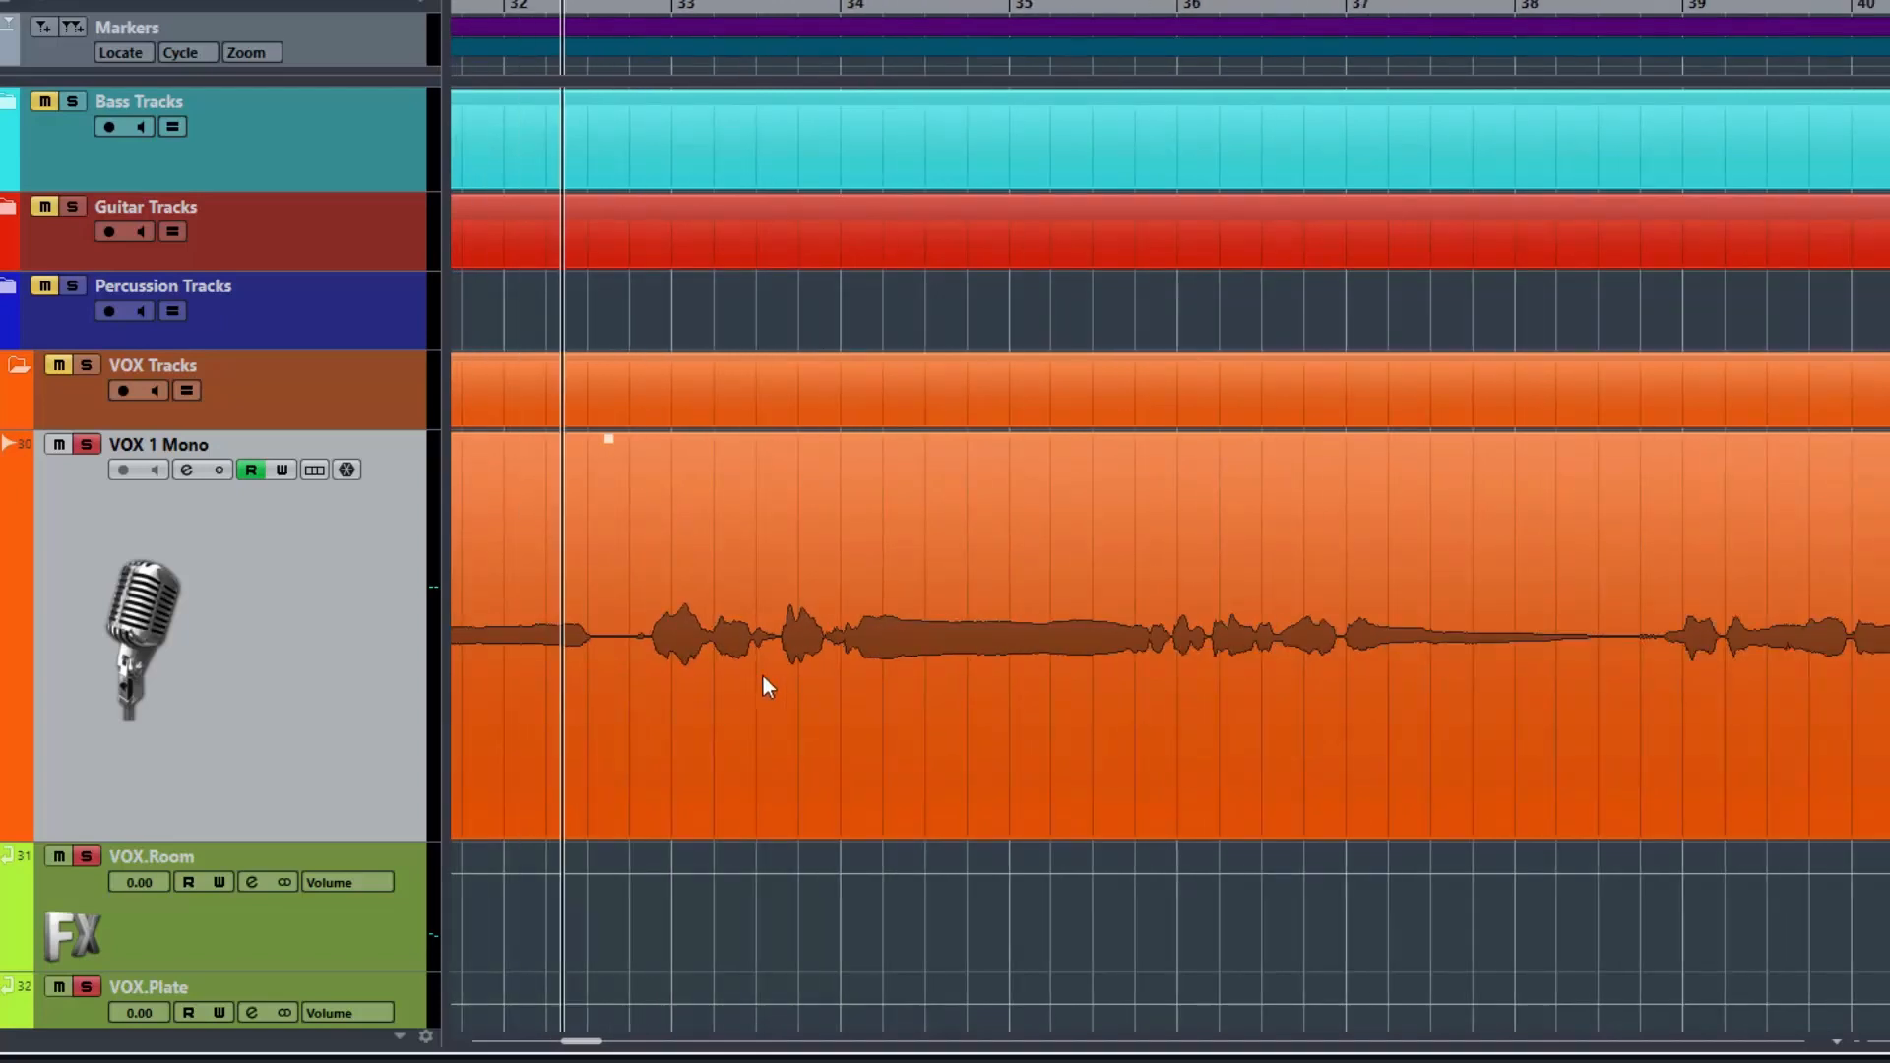
pyautogui.press('space')
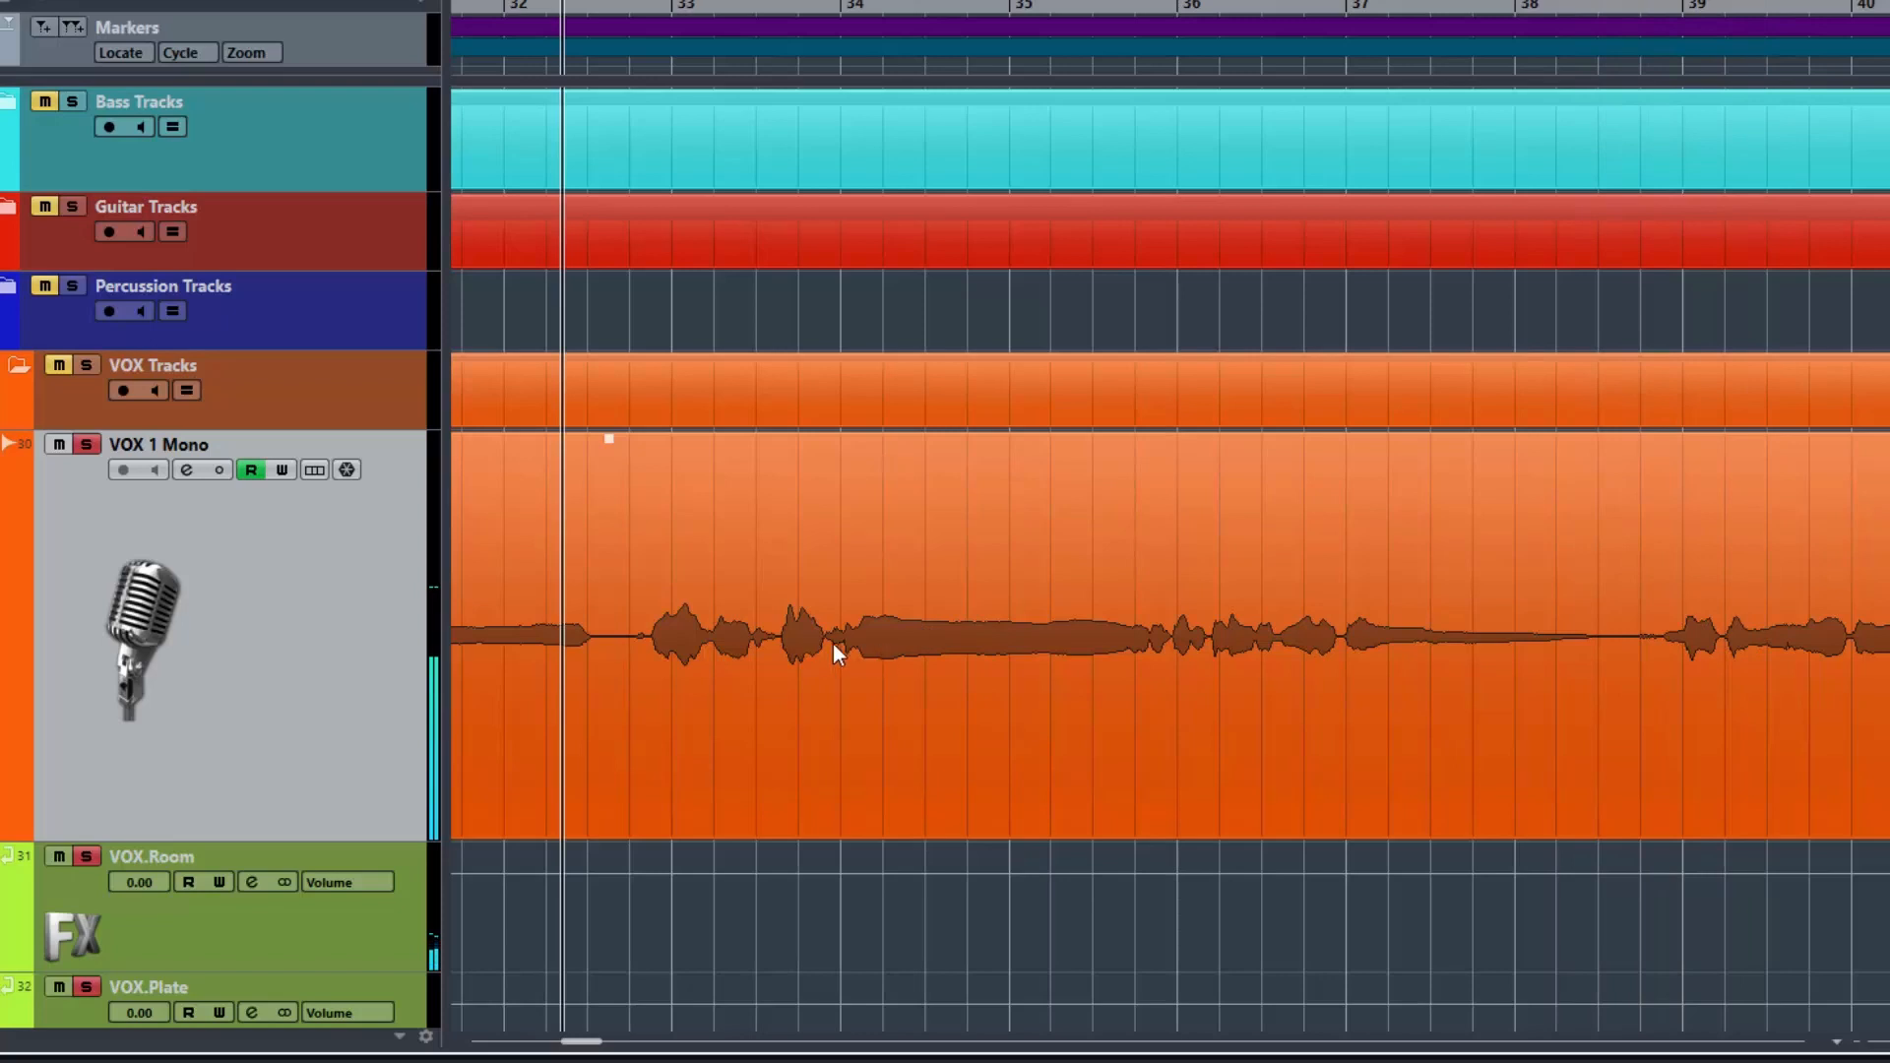
# - Enlarge the VOX 1 Mono waveform around bar 34 and shrink the VOX Tracks folder to its minimum height
pyautogui.scroll(4, 840, 642)
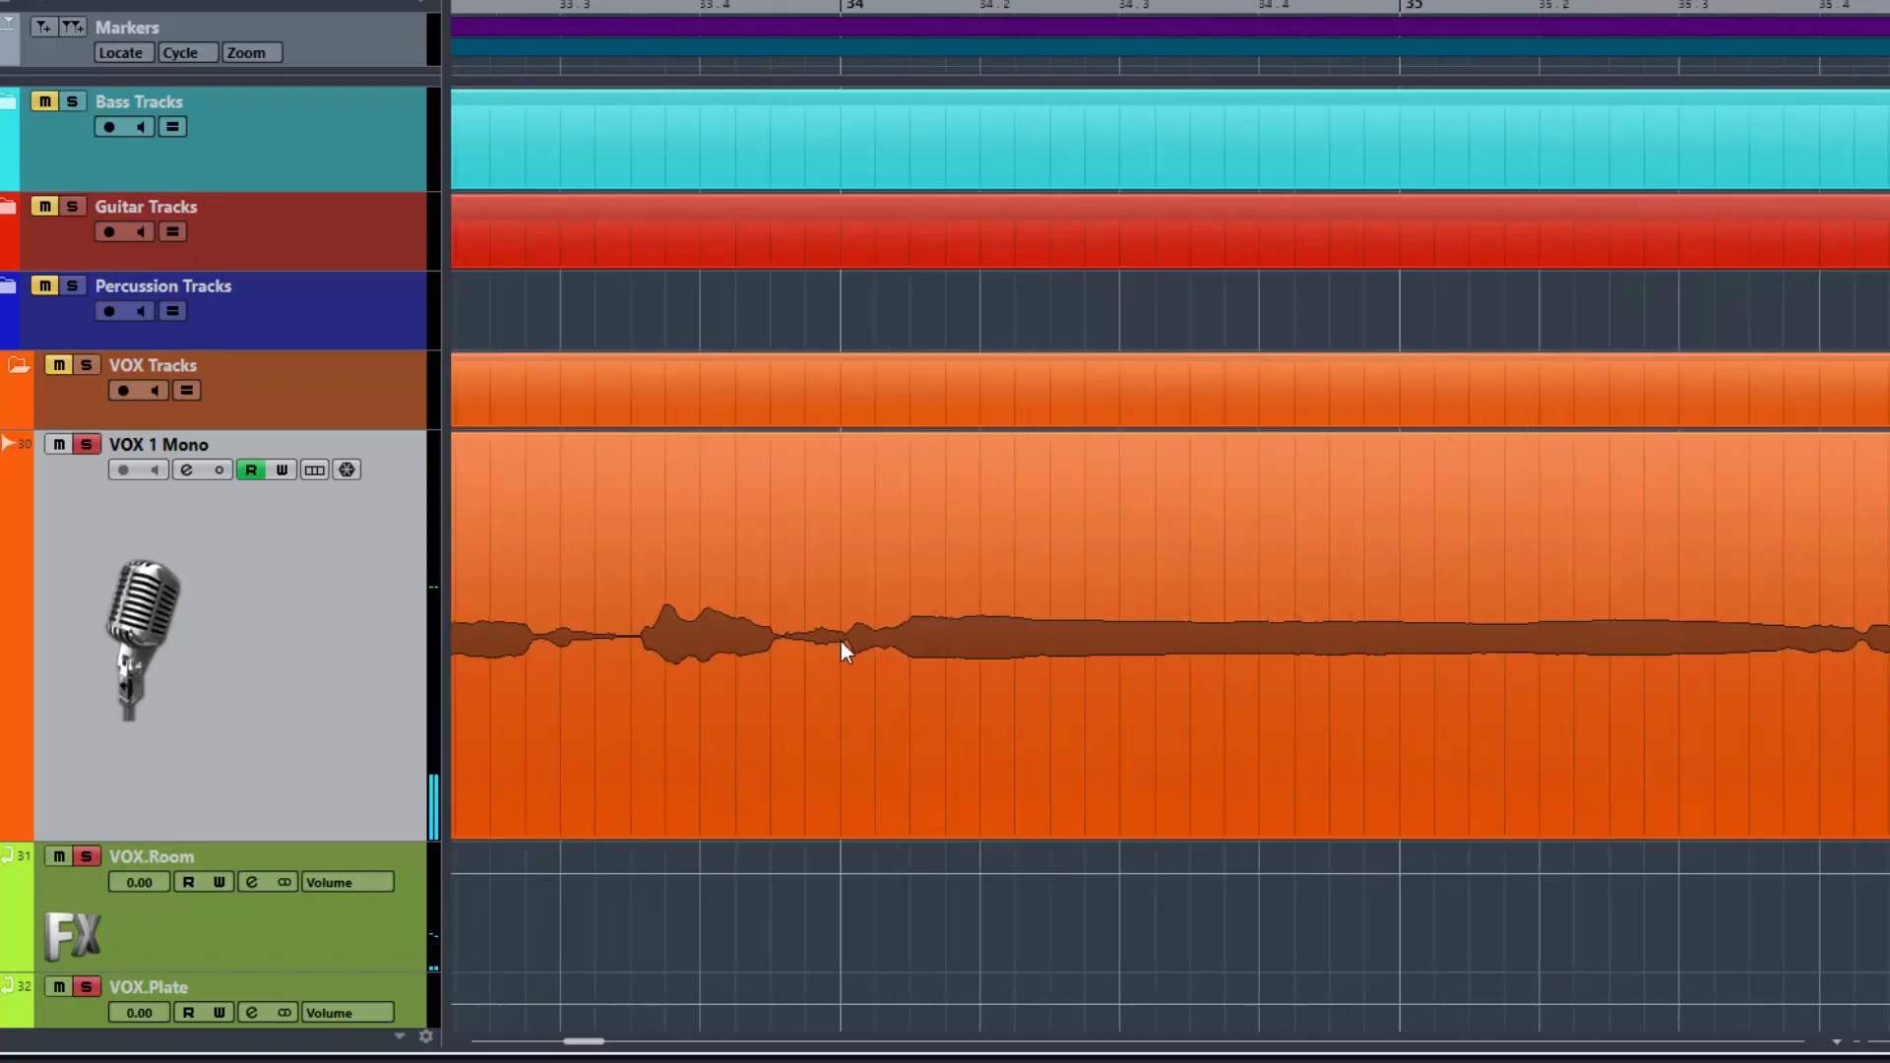
pyautogui.scroll(1, 841, 642)
pyautogui.moveTo(298, 836); pyautogui.dragTo(294, 1035)
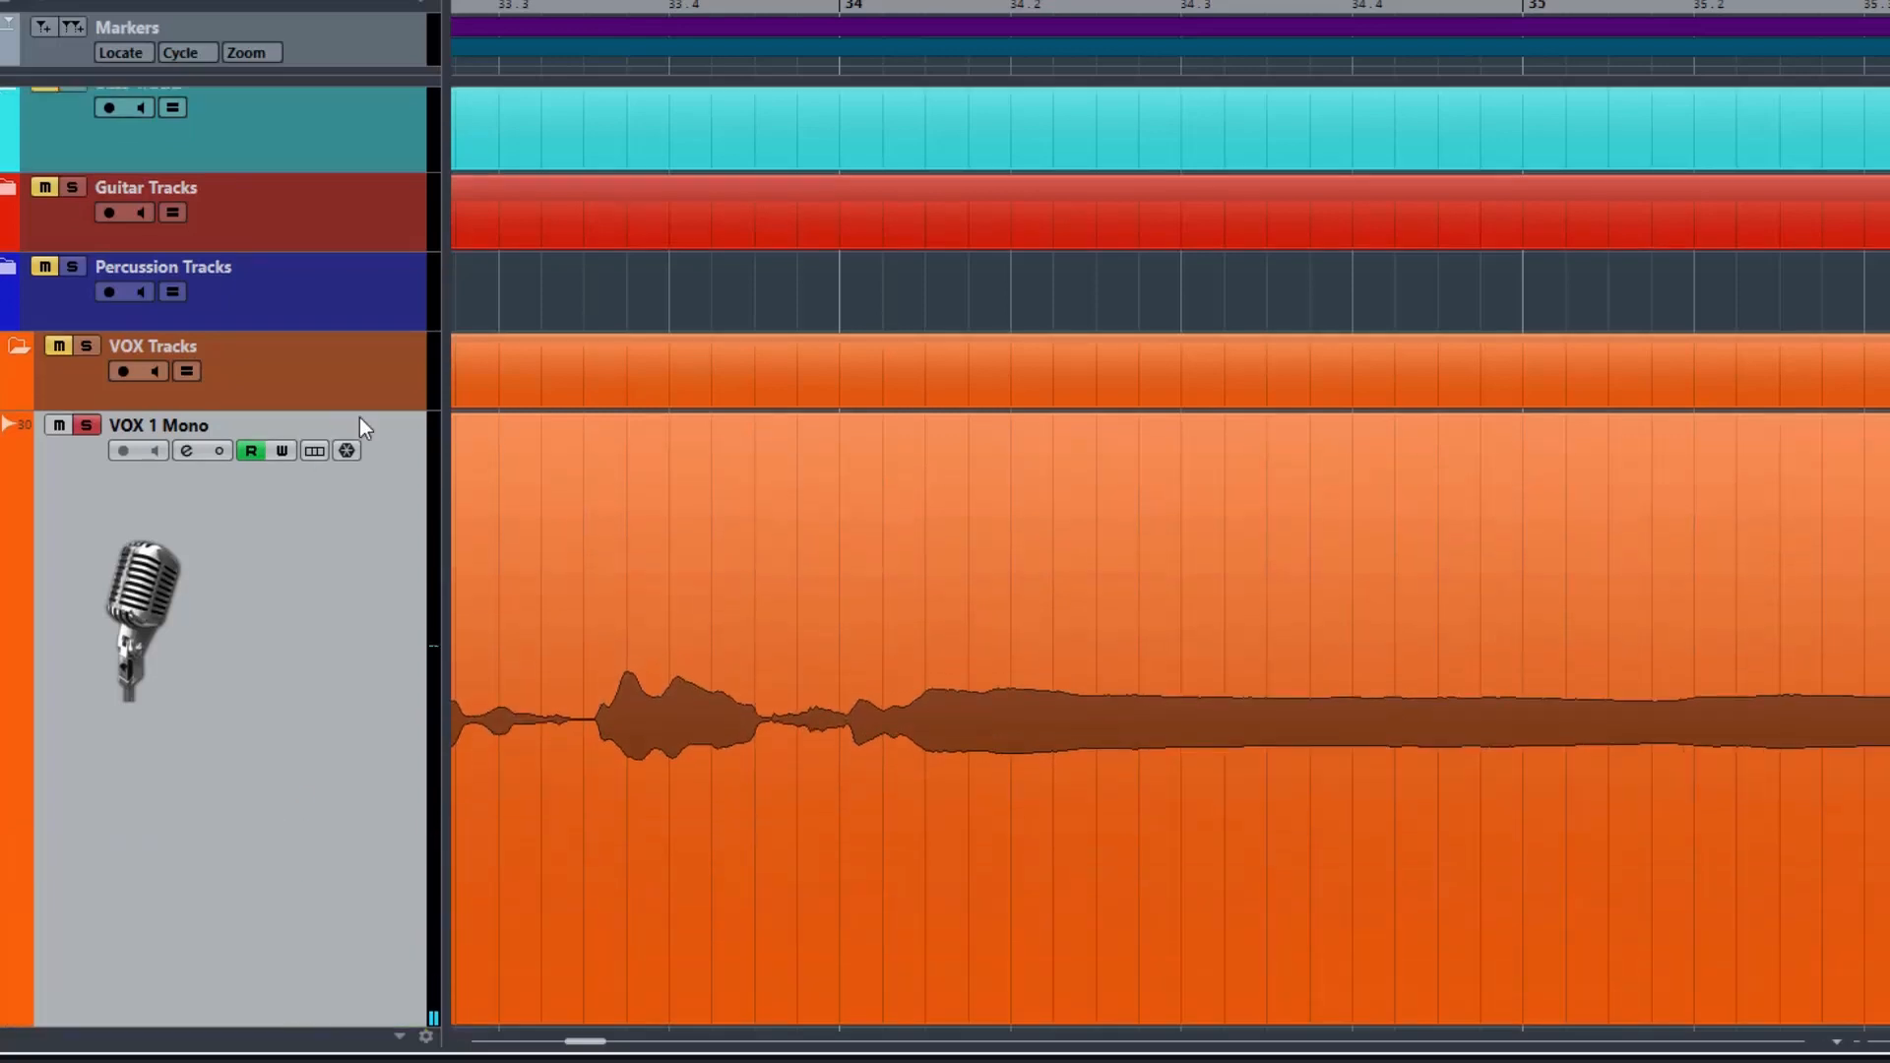
pyautogui.moveTo(360, 411); pyautogui.dragTo(351, 325)
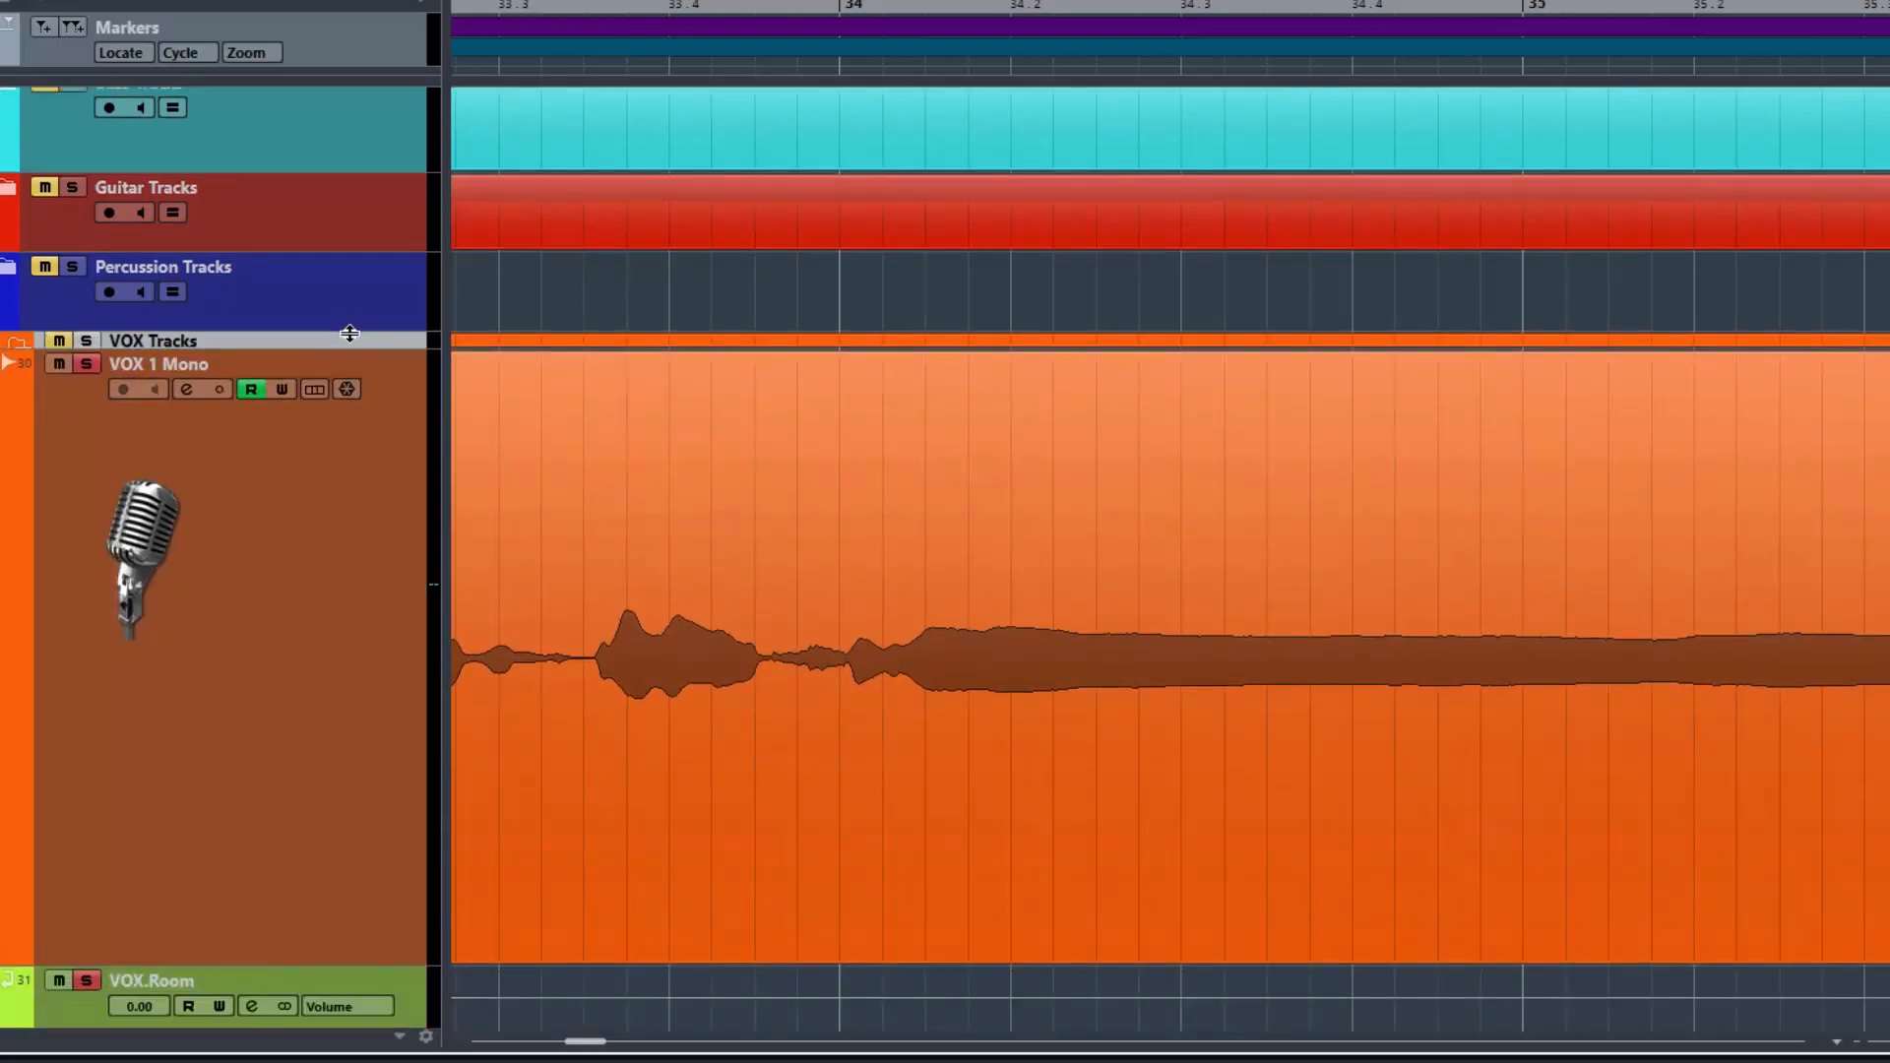
# - Play the vocal phrase around bar 34 and listen for the breath just before the bar line
pyautogui.press('space')
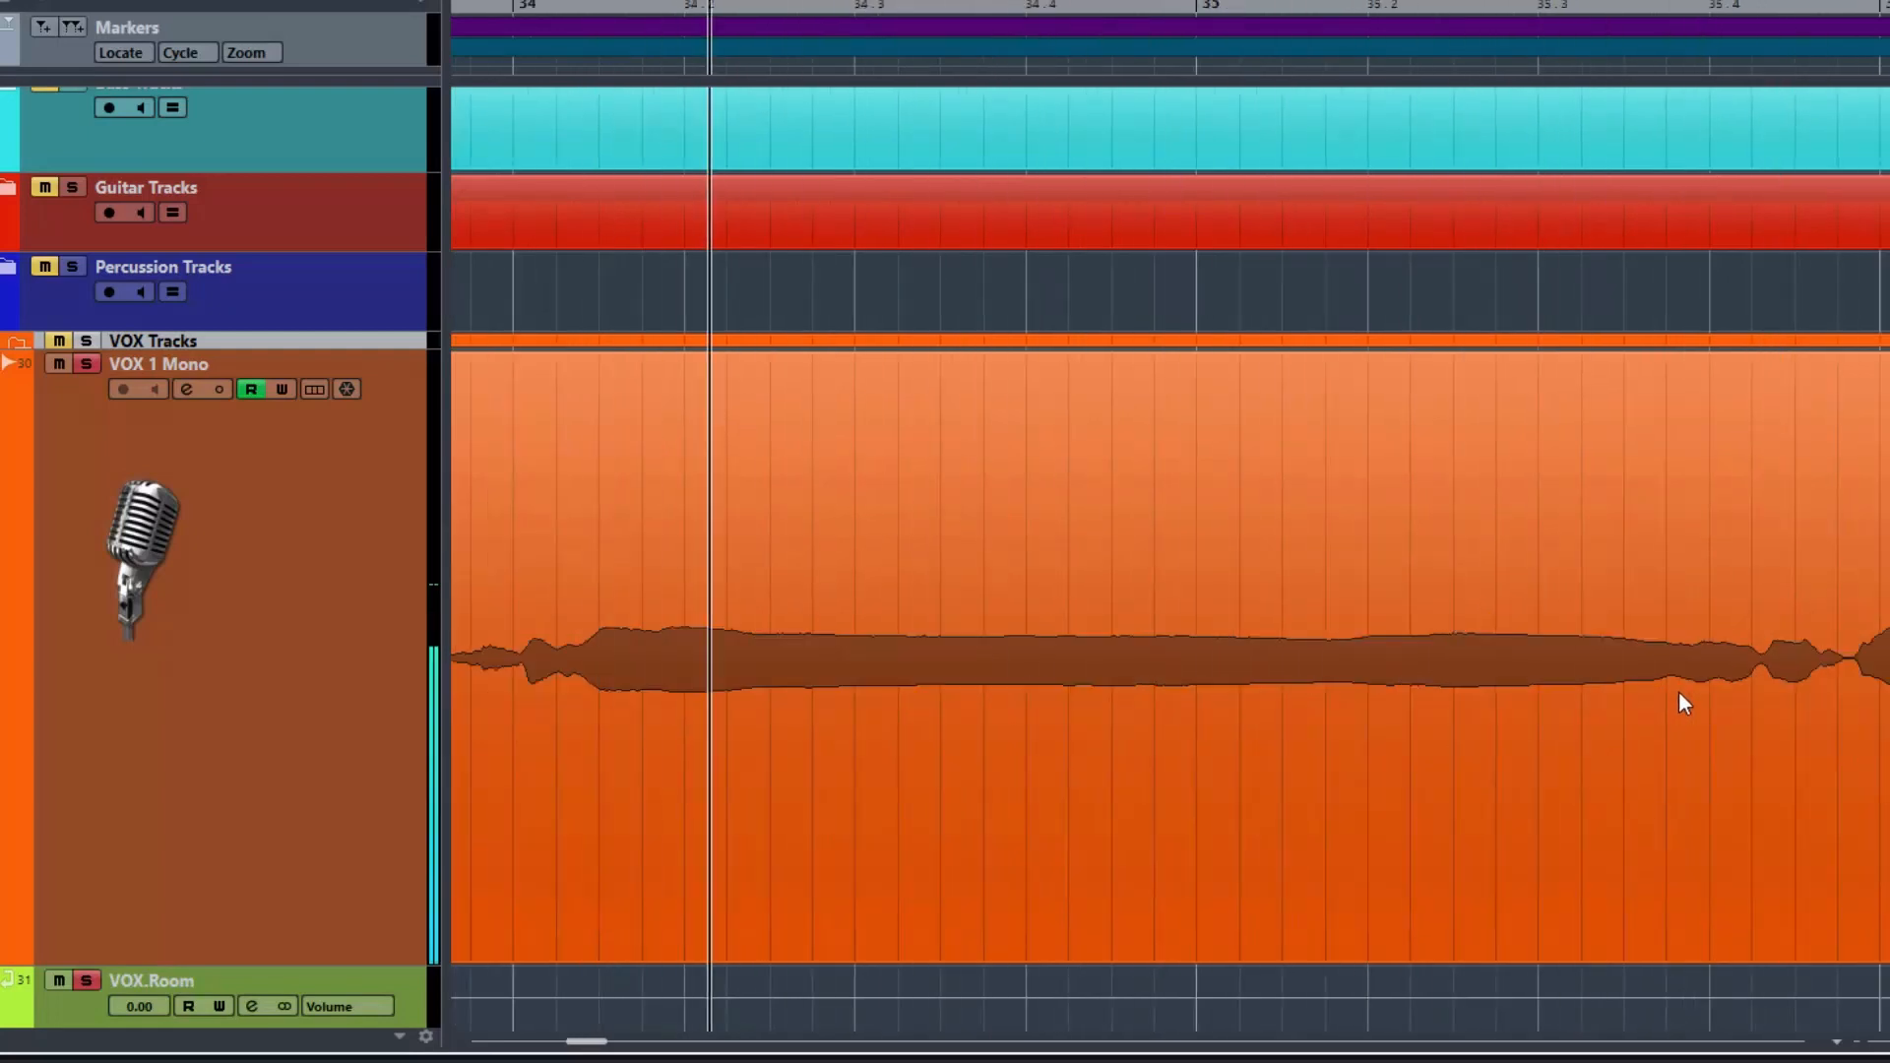
pyautogui.press('space')
pyautogui.press('space')
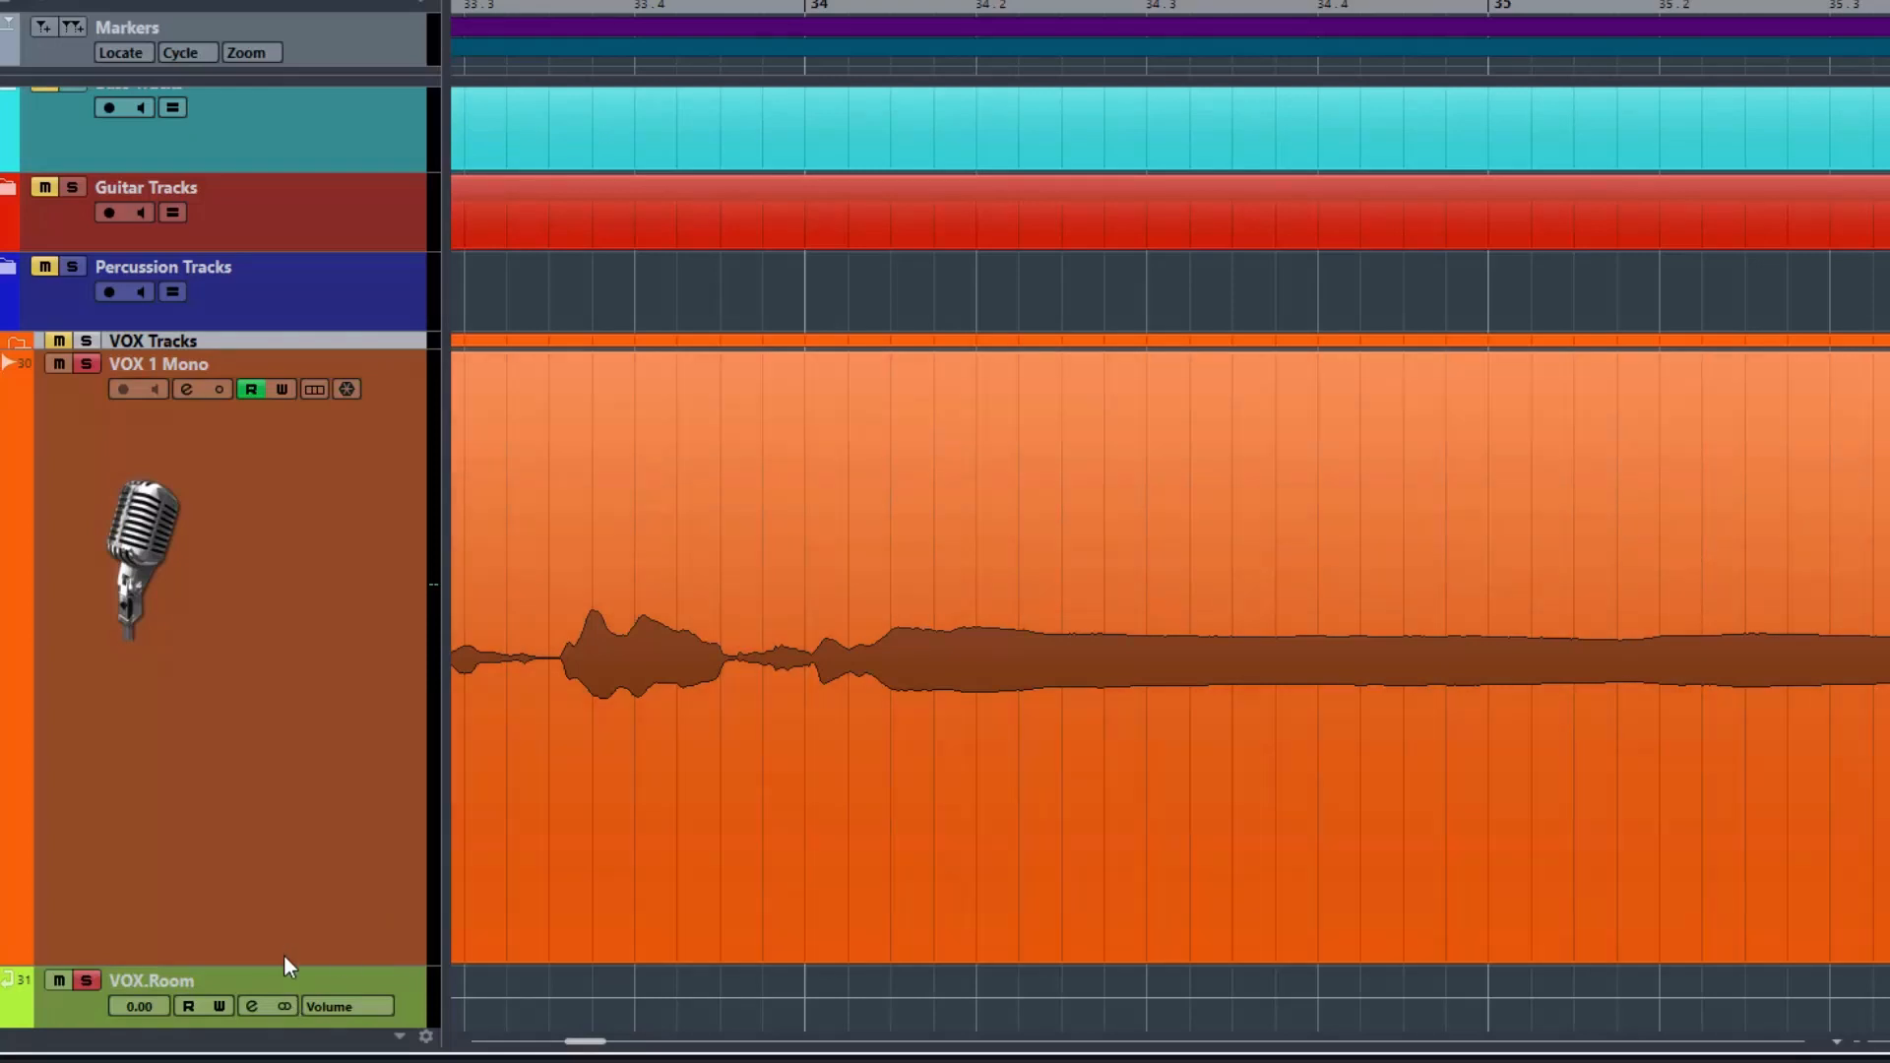
# - Reduce the height of the VOX 1 Mono track and reveal its volume automation lane
pyautogui.moveTo(285, 958); pyautogui.dragTo(277, 647)
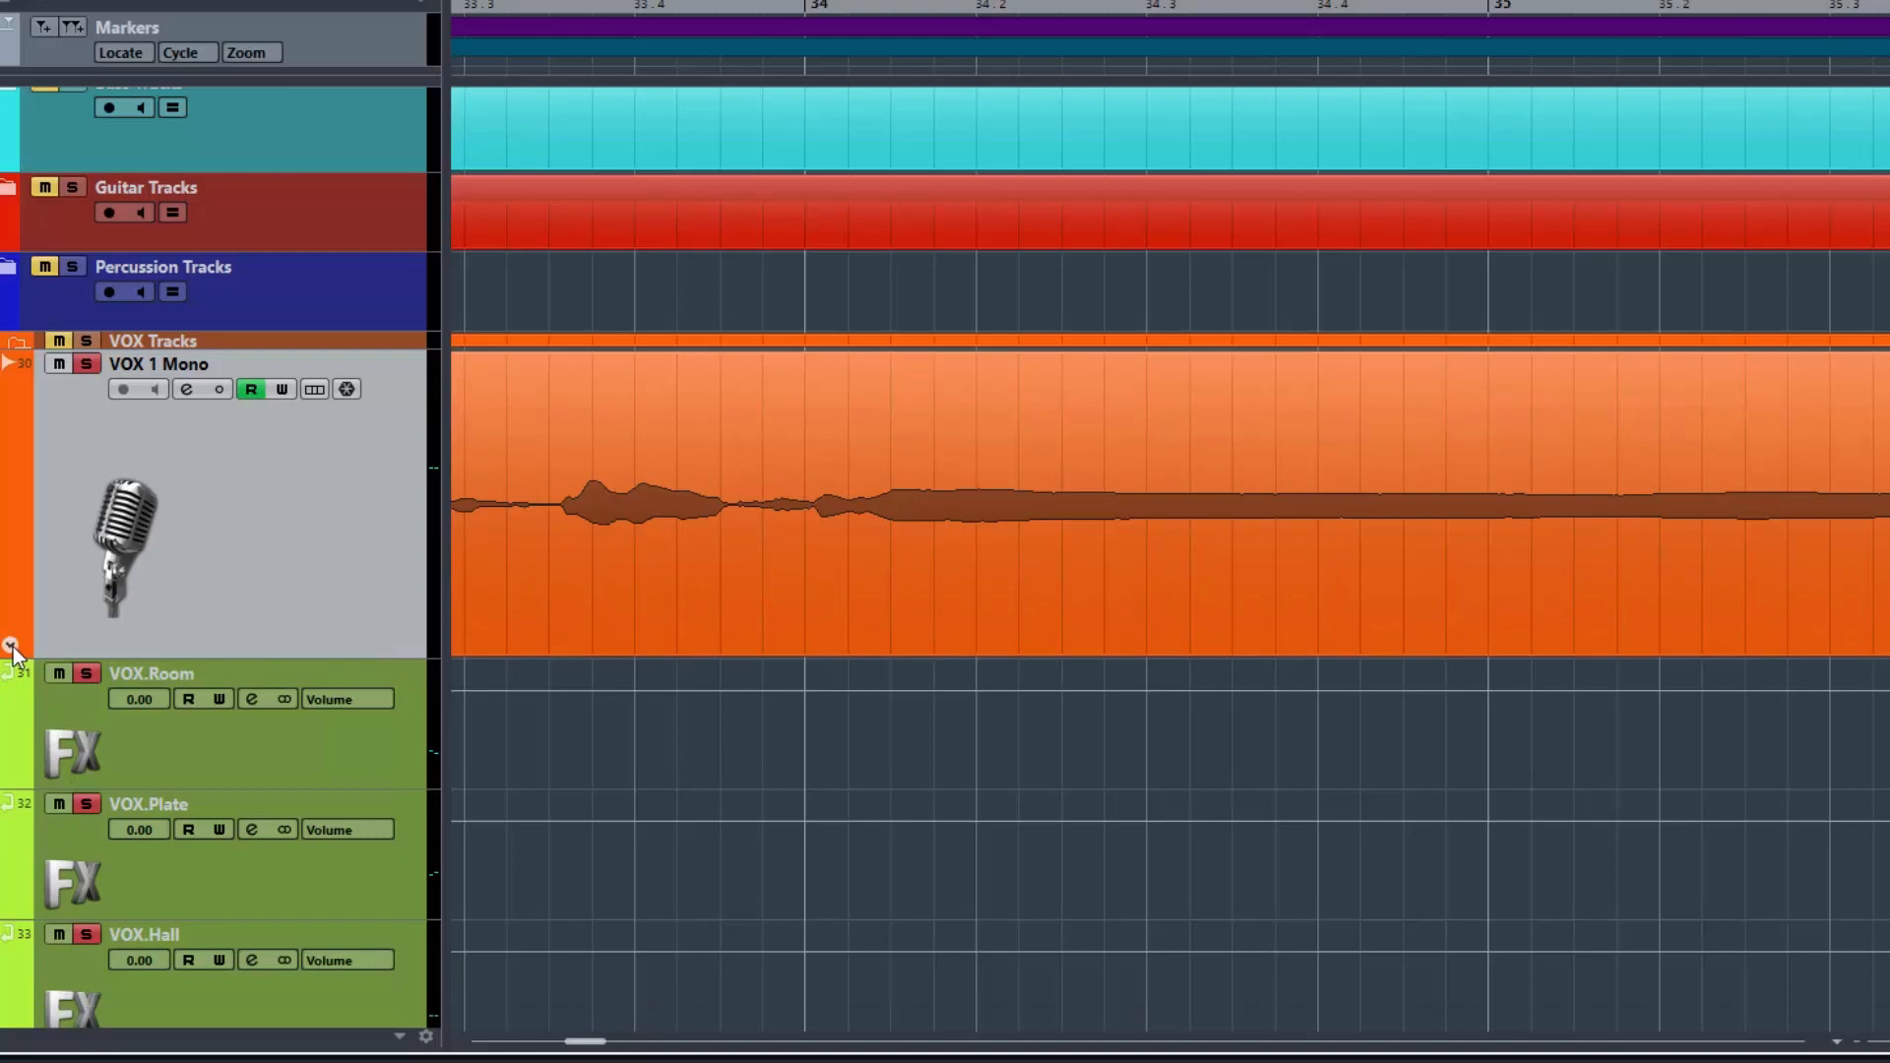
pyautogui.click(12, 646)
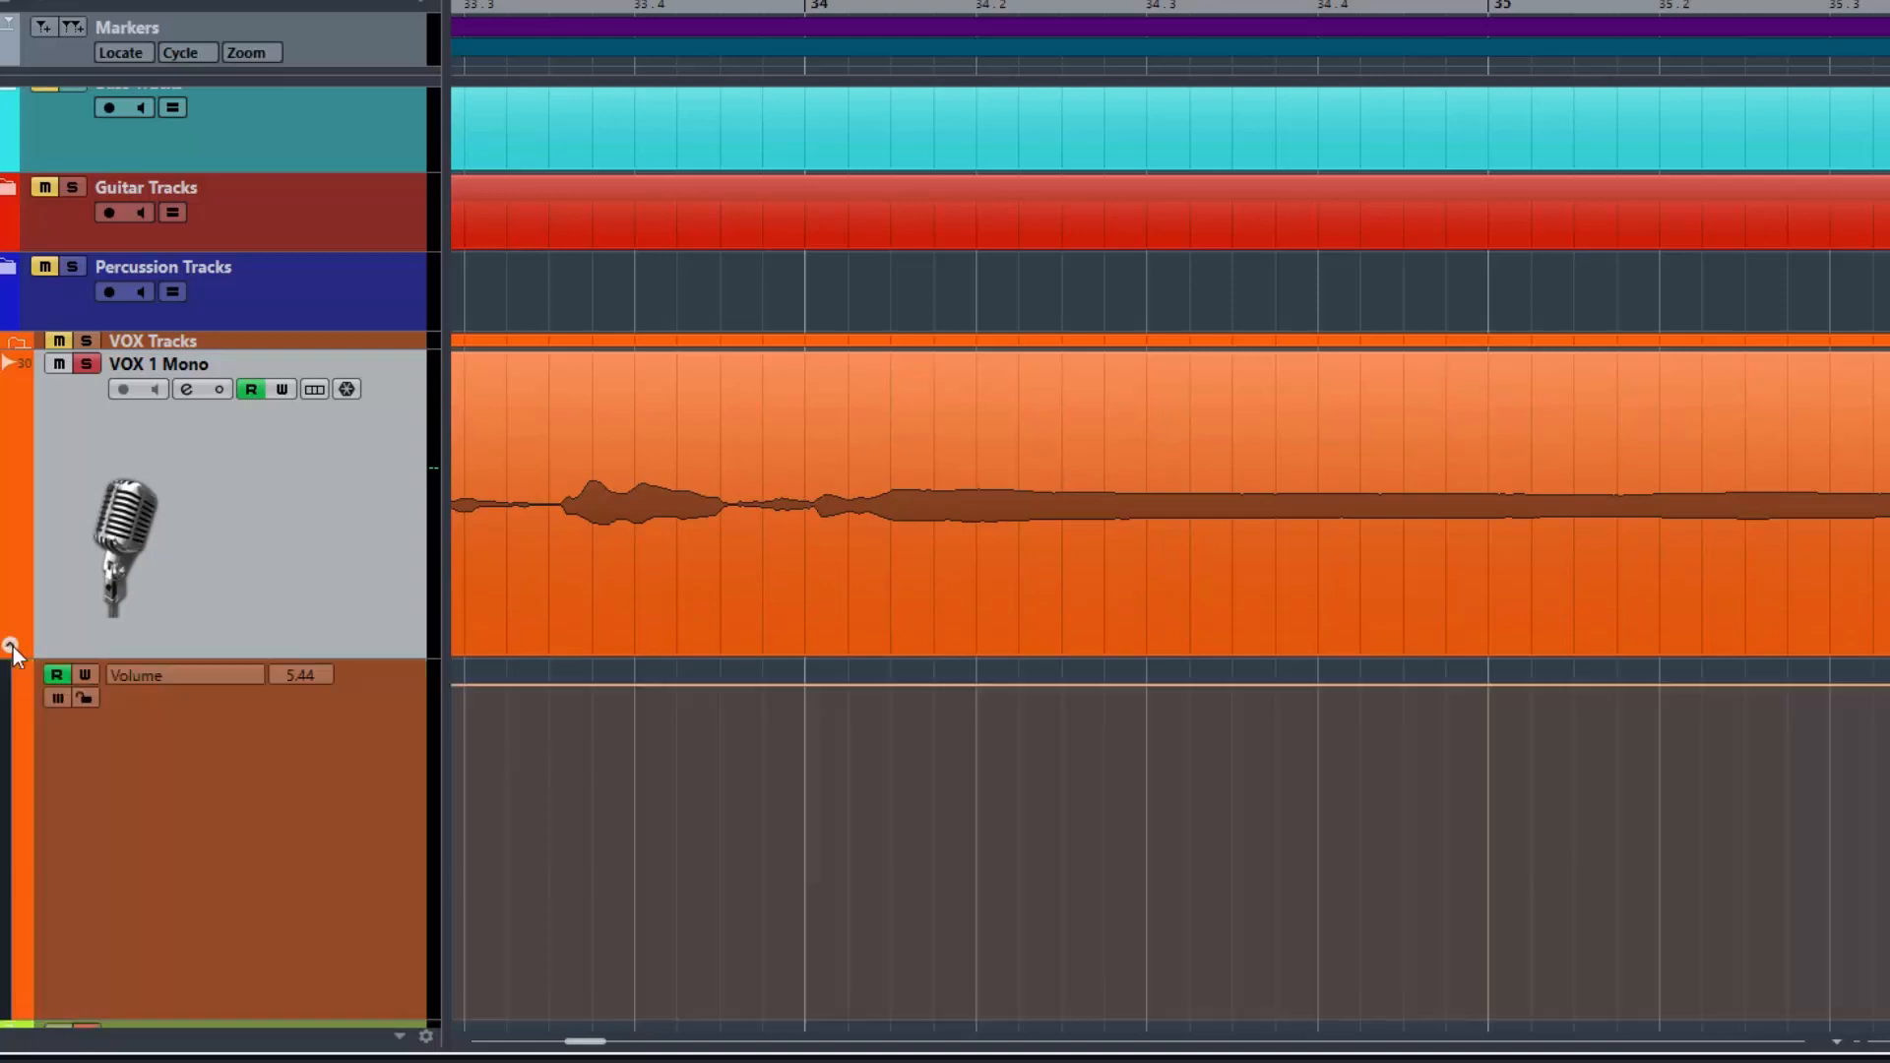
# - Add volume automation points around the breath before bar 34, pull the inner ones down into a dip, and play it back
pyautogui.click(732, 684)
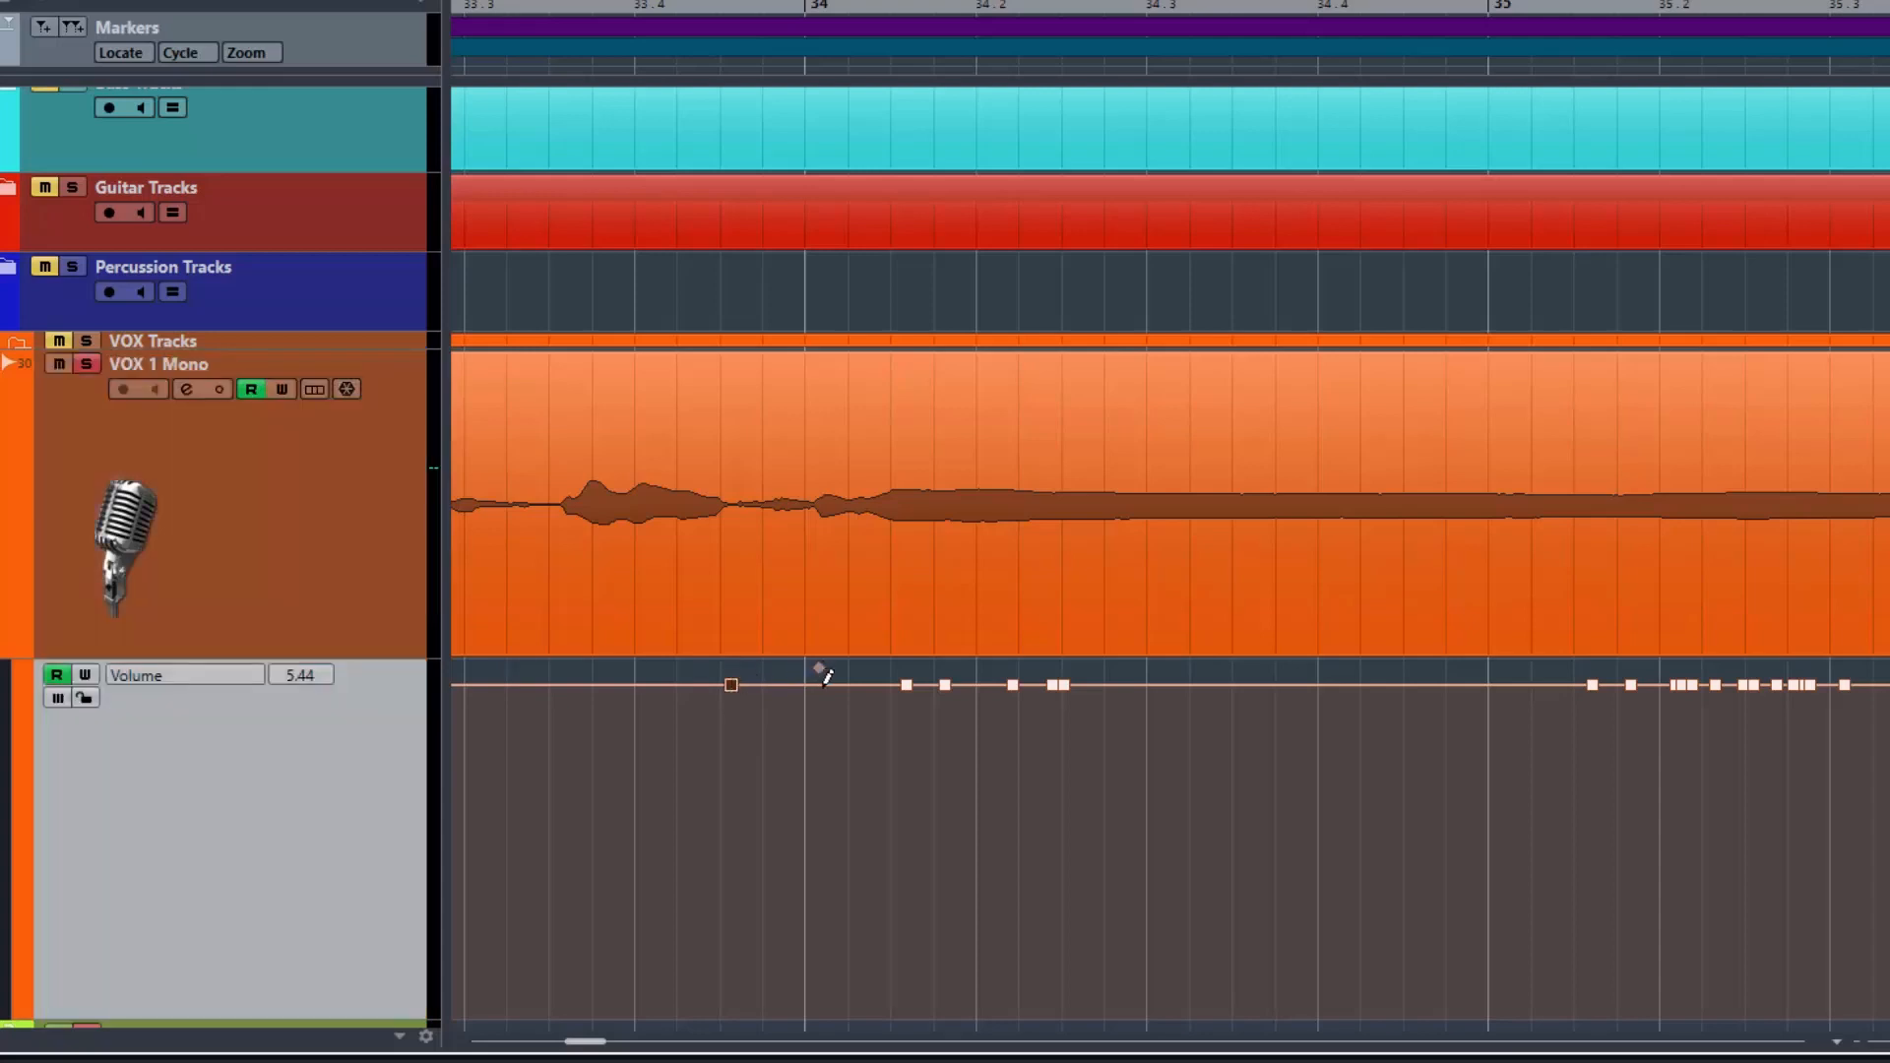
pyautogui.click(859, 684)
pyautogui.click(874, 684)
pyautogui.click(717, 683)
pyautogui.moveTo(734, 704); pyautogui.dragTo(750, 782)
pyautogui.moveTo(858, 683); pyautogui.dragTo(859, 790)
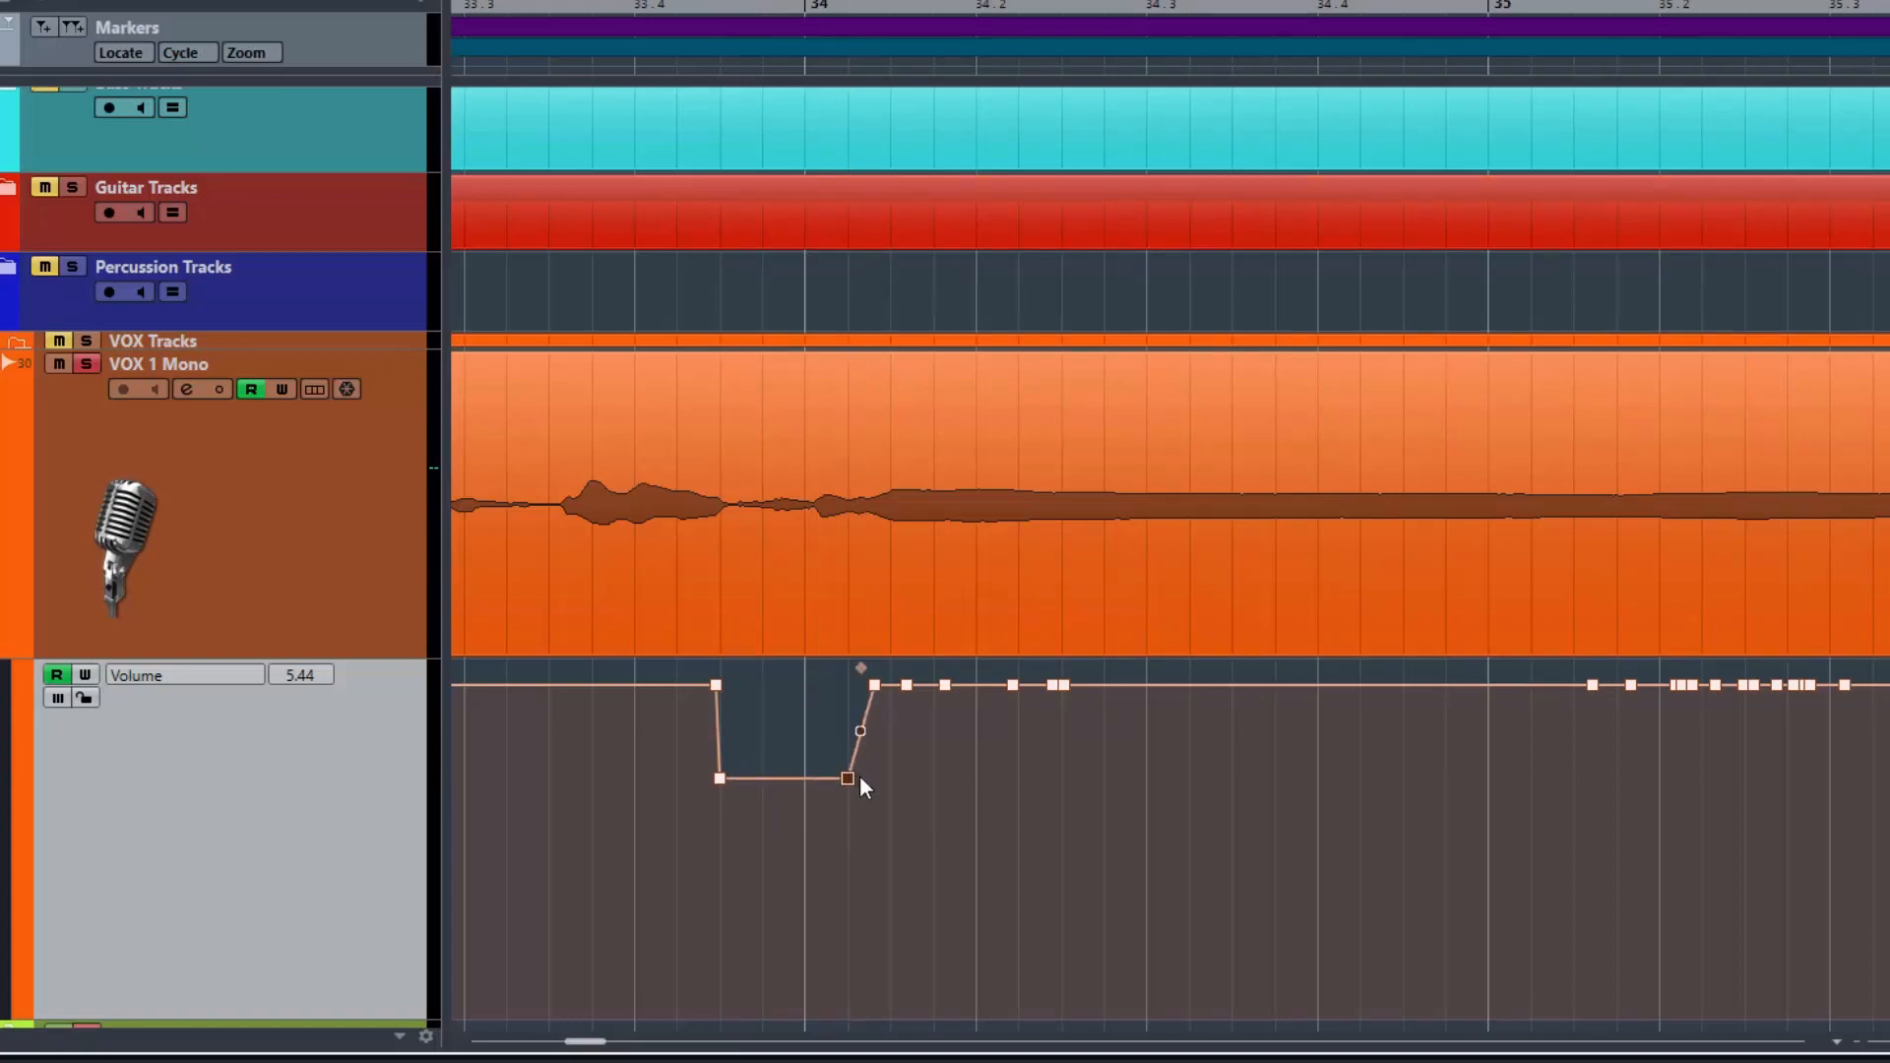
pyautogui.press('space')
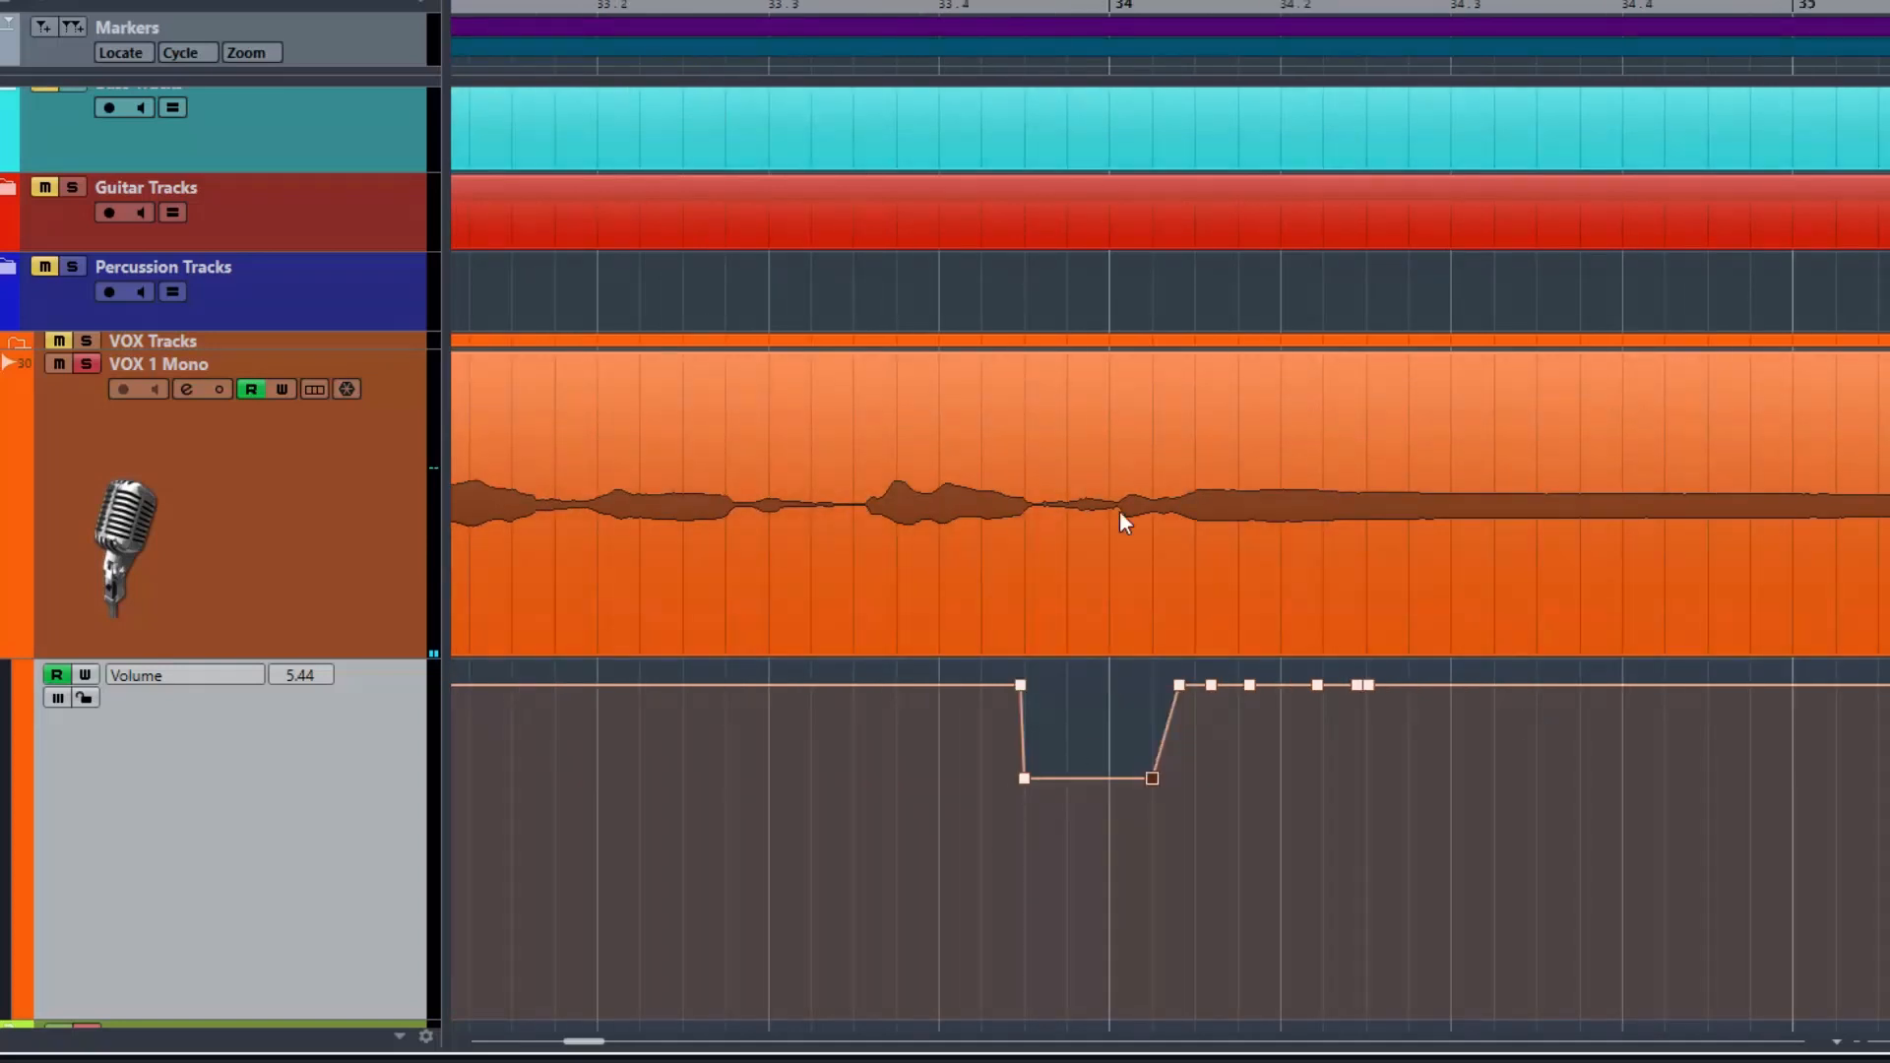
# - Narrow the volume dip before bar 34 to fit the breath, make it shallower, and play the phrase again
pyautogui.click(1025, 783)
pyautogui.moveTo(1042, 788); pyautogui.dragTo(1047, 785)
pyautogui.moveTo(1022, 687); pyautogui.dragTo(1032, 687)
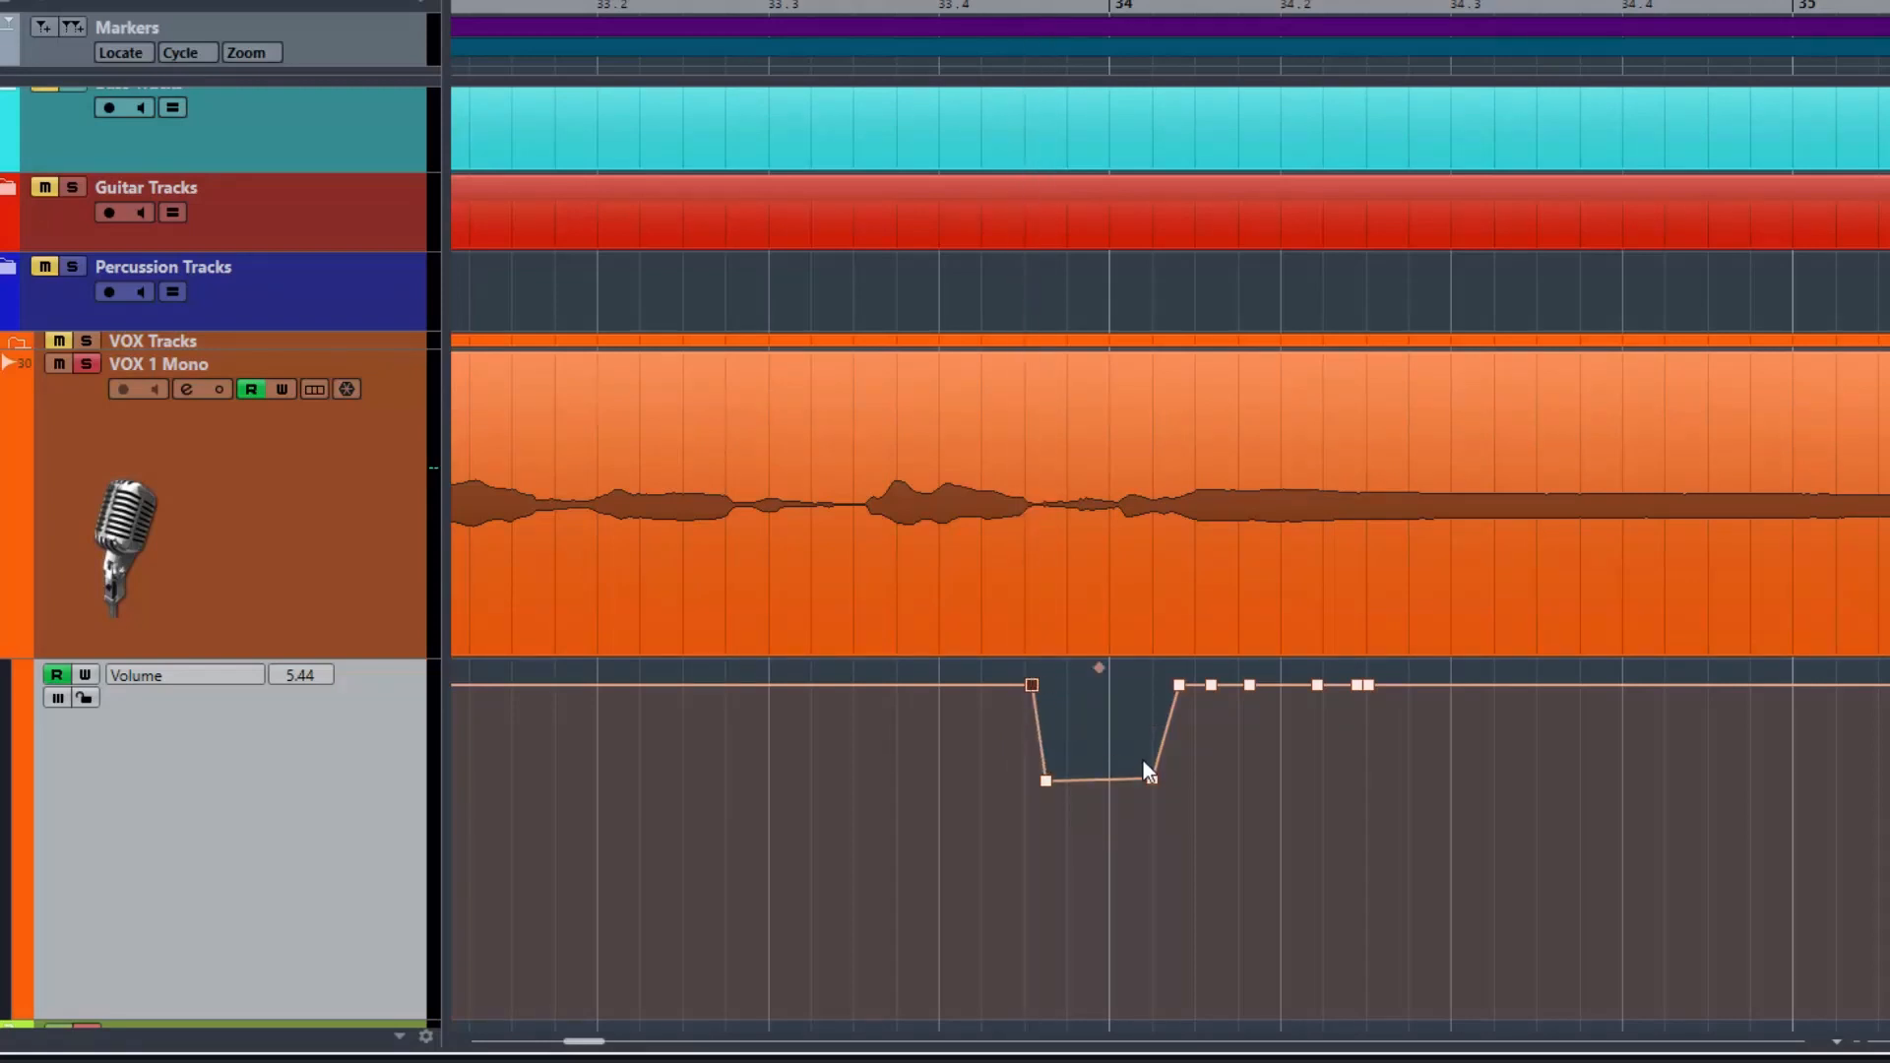
pyautogui.moveTo(1150, 778); pyautogui.dragTo(1121, 752)
pyautogui.moveTo(1181, 687); pyautogui.dragTo(1149, 693)
pyautogui.click(1082, 764)
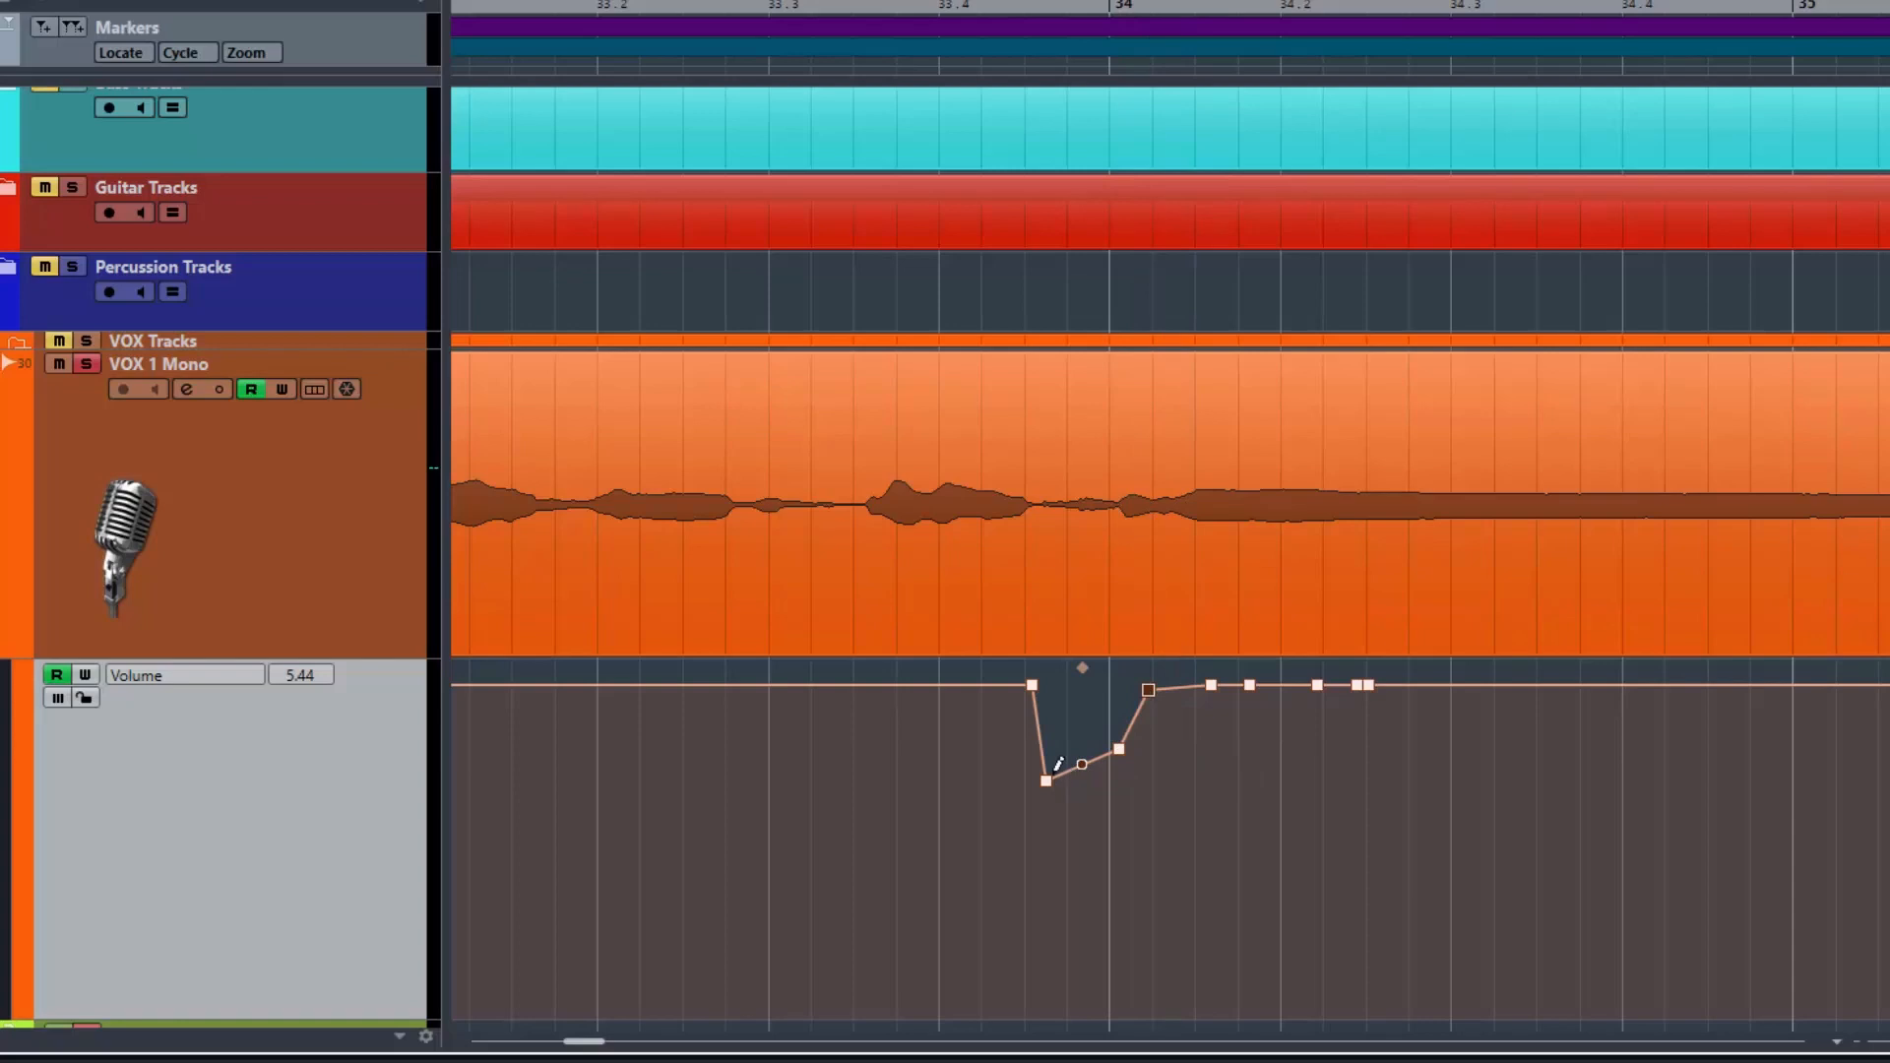
pyautogui.moveTo(1047, 781); pyautogui.dragTo(1051, 763)
pyautogui.press('space')
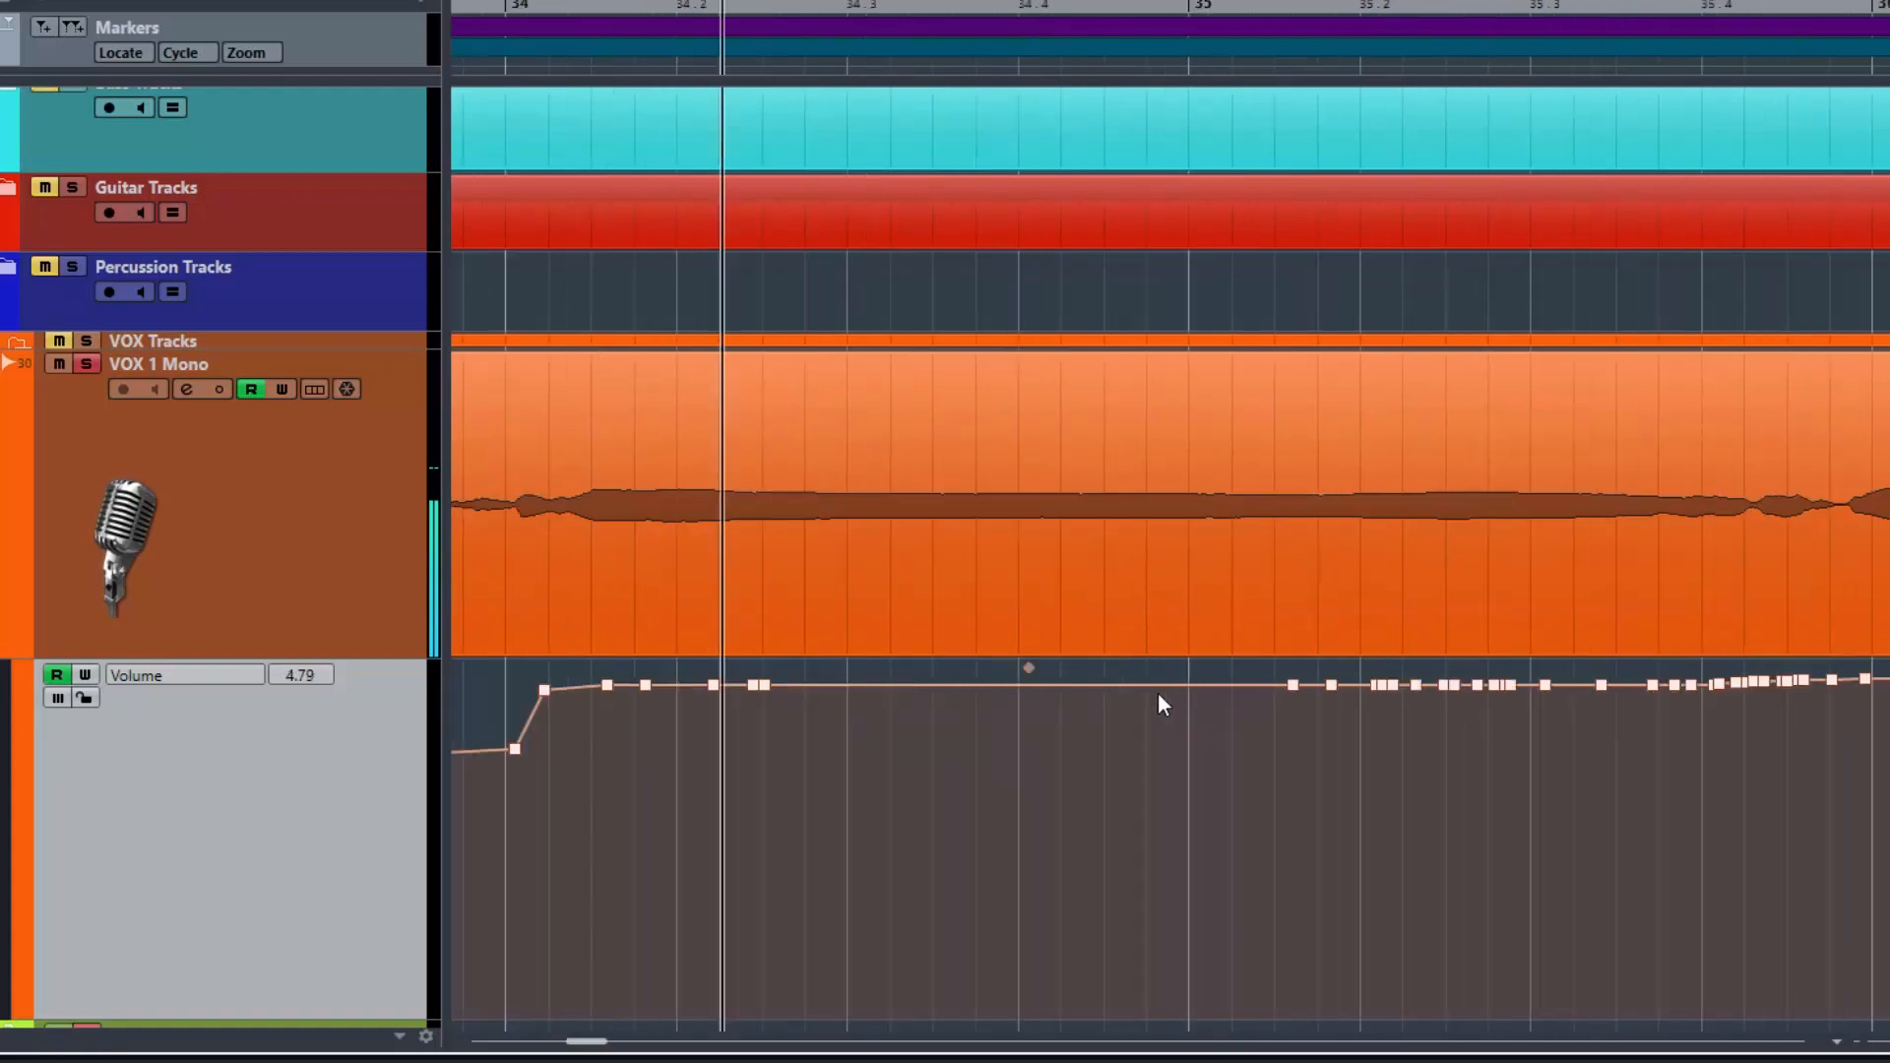
pyautogui.press('space')
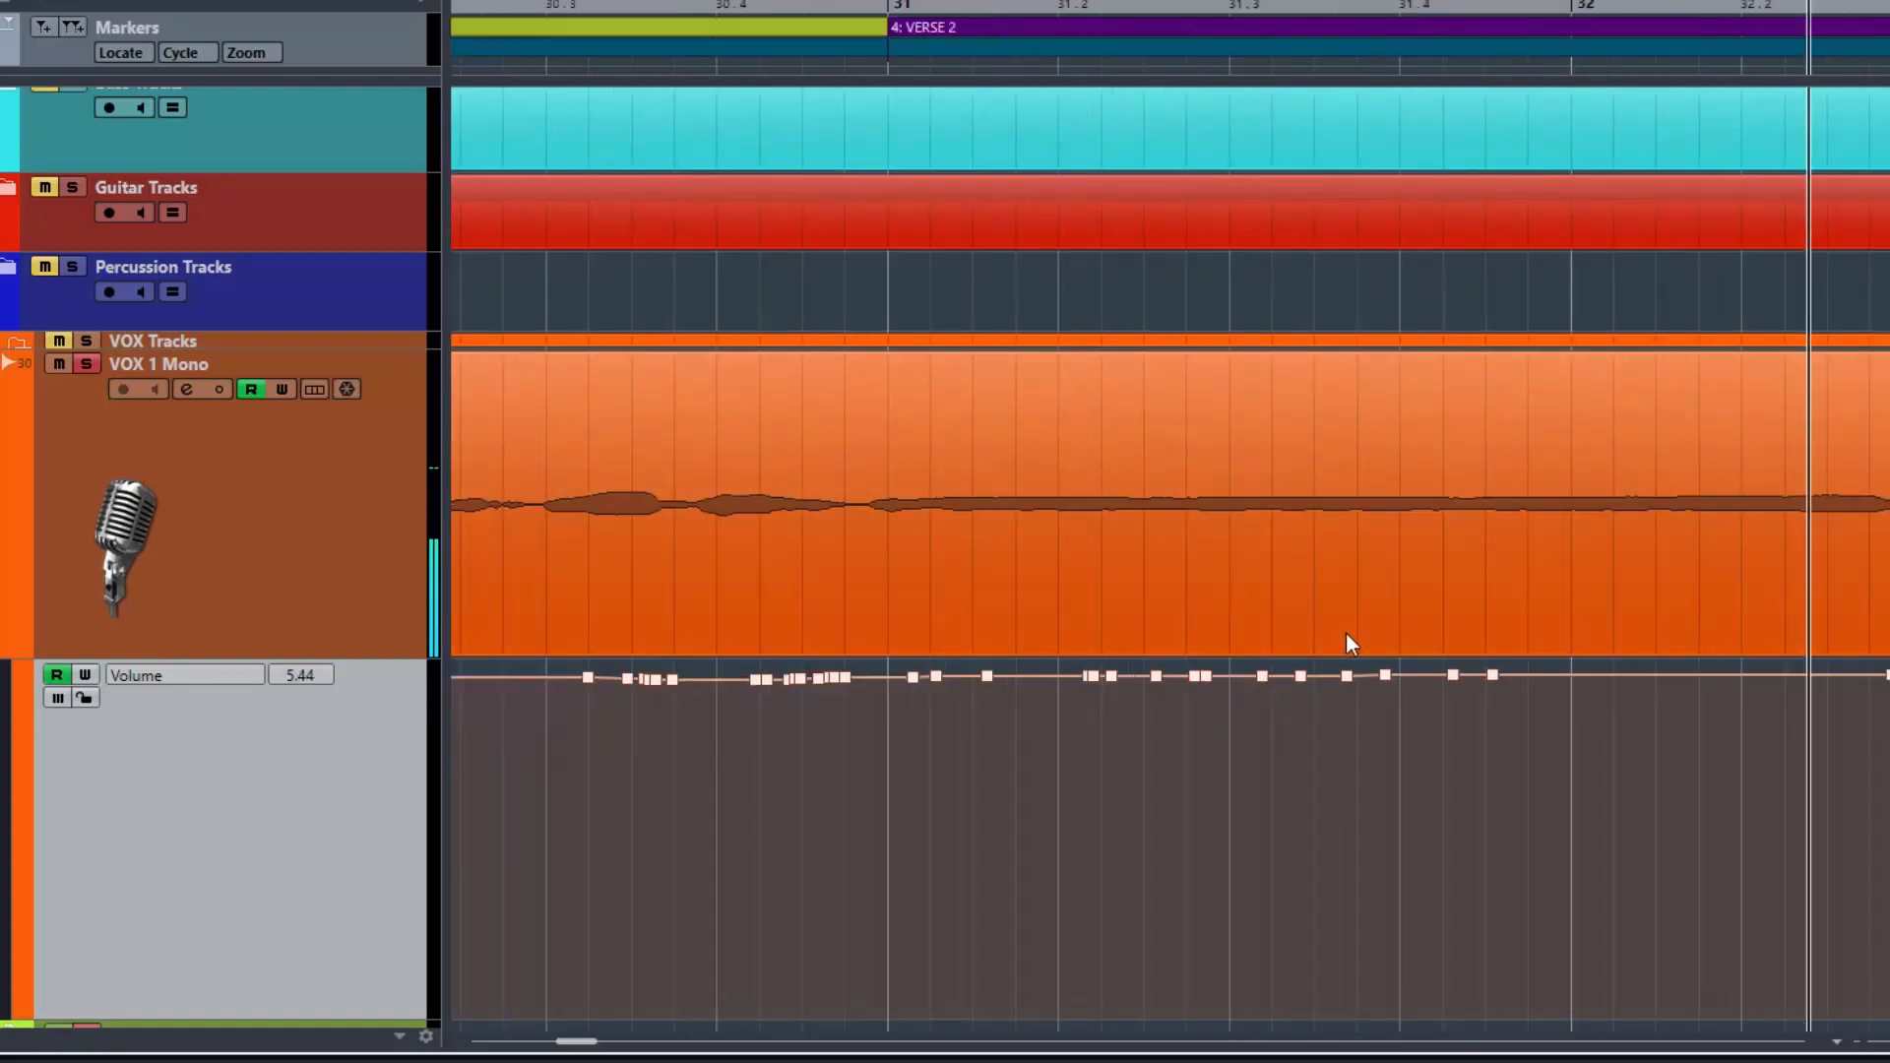
pyautogui.press('space')
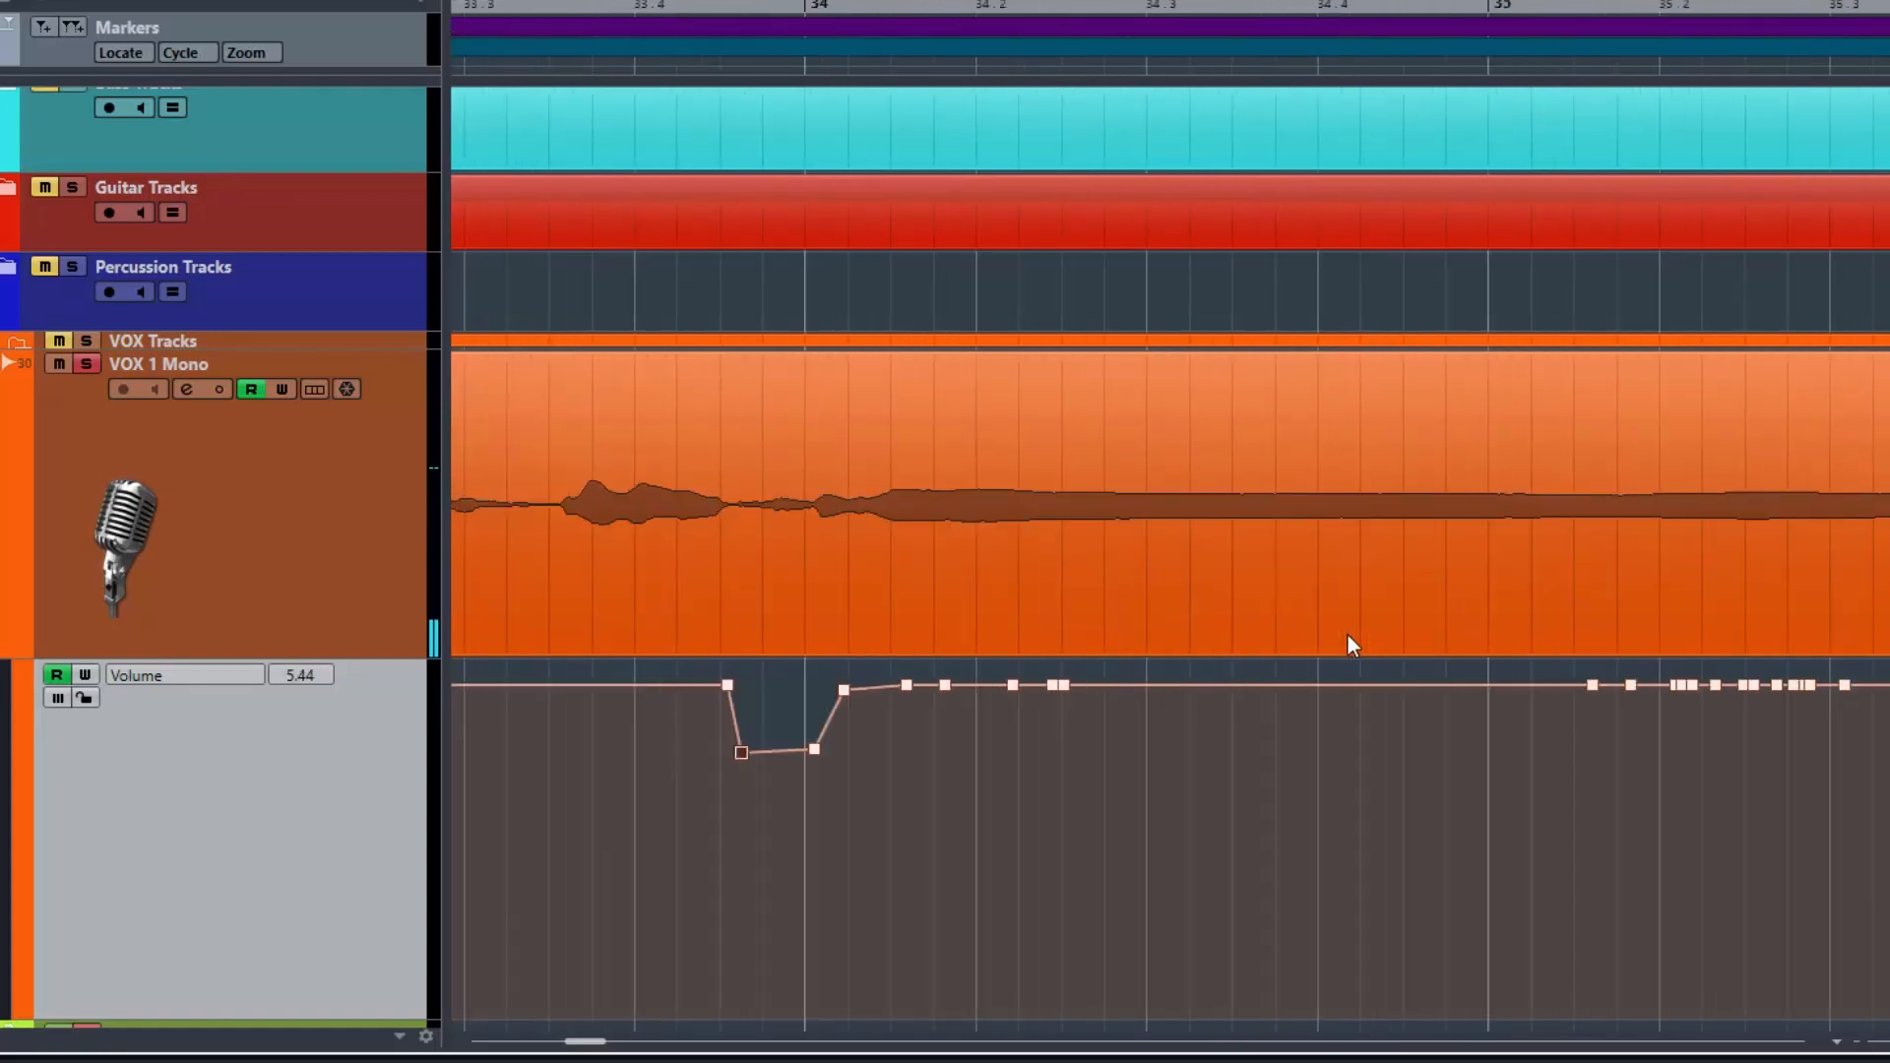
# - Extend the low part of the volume dip slightly past bar 34 and audition the phrase
pyautogui.click(844, 691)
pyautogui.moveTo(843, 691); pyautogui.dragTo(865, 763)
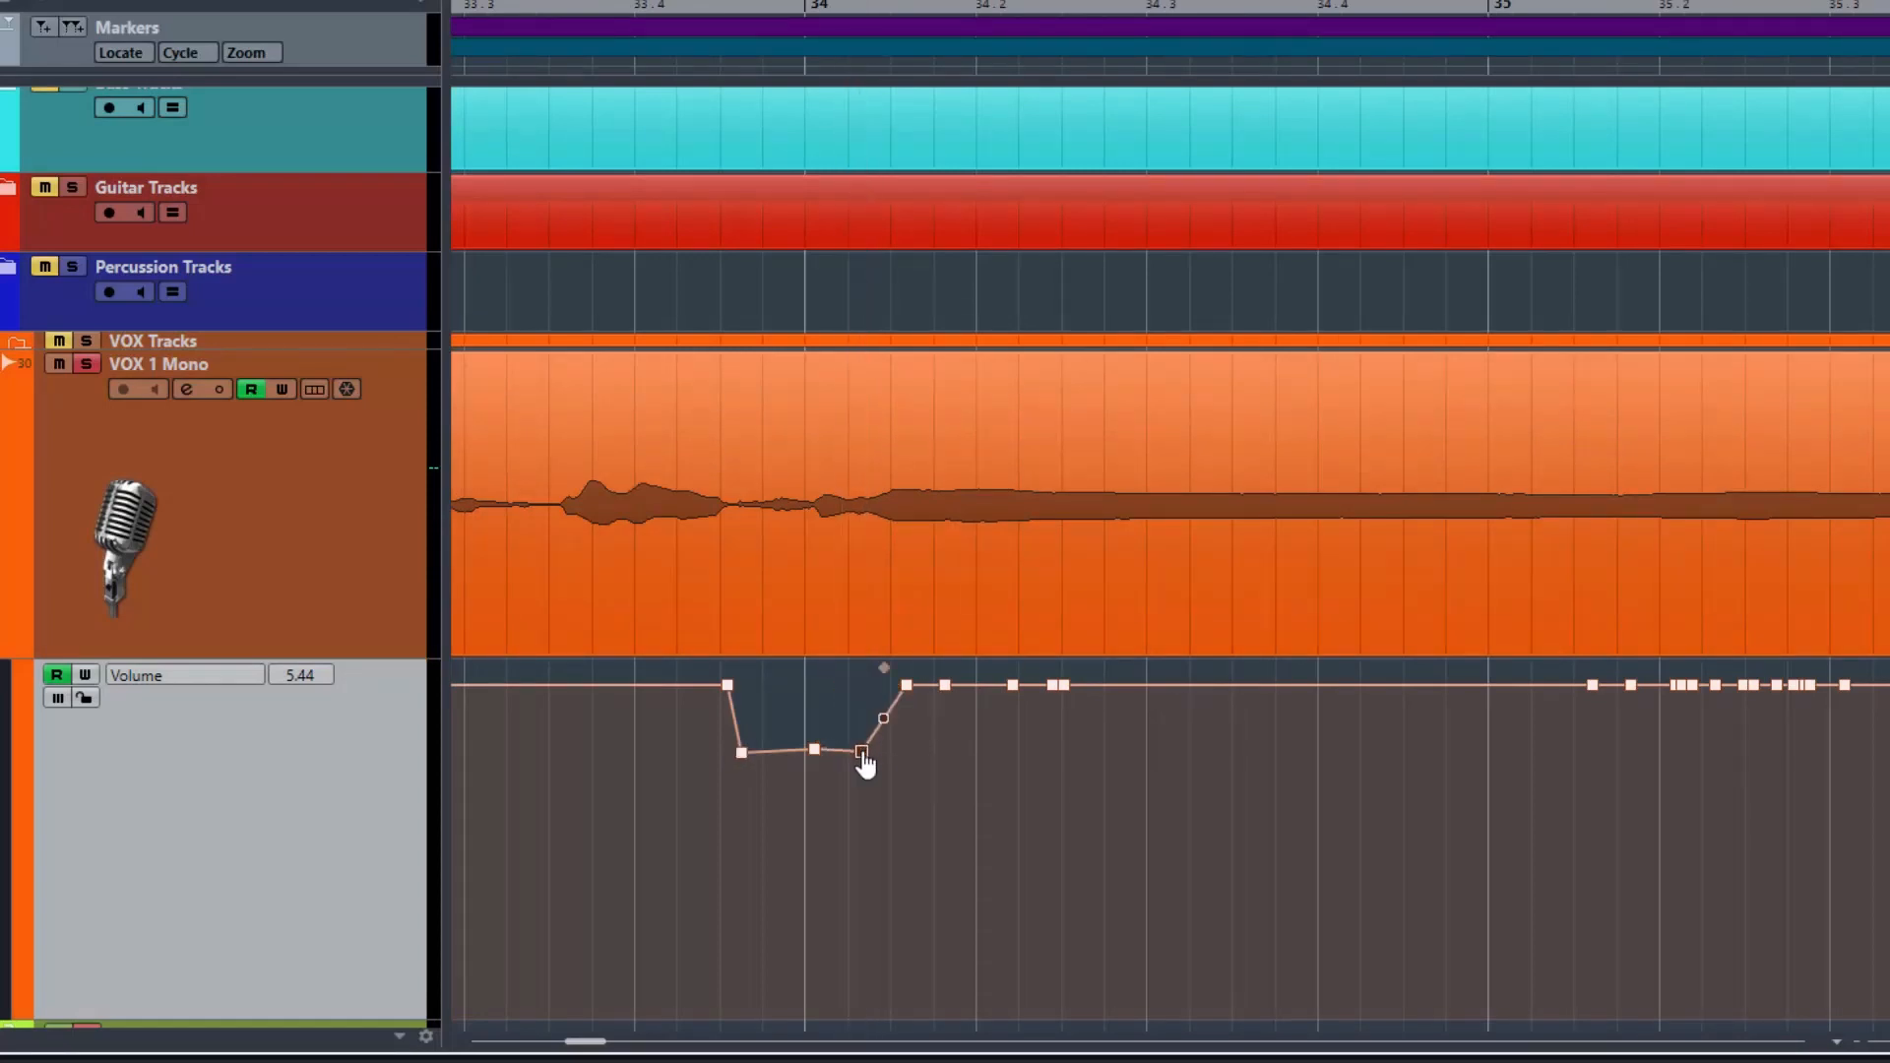
pyautogui.press('space')
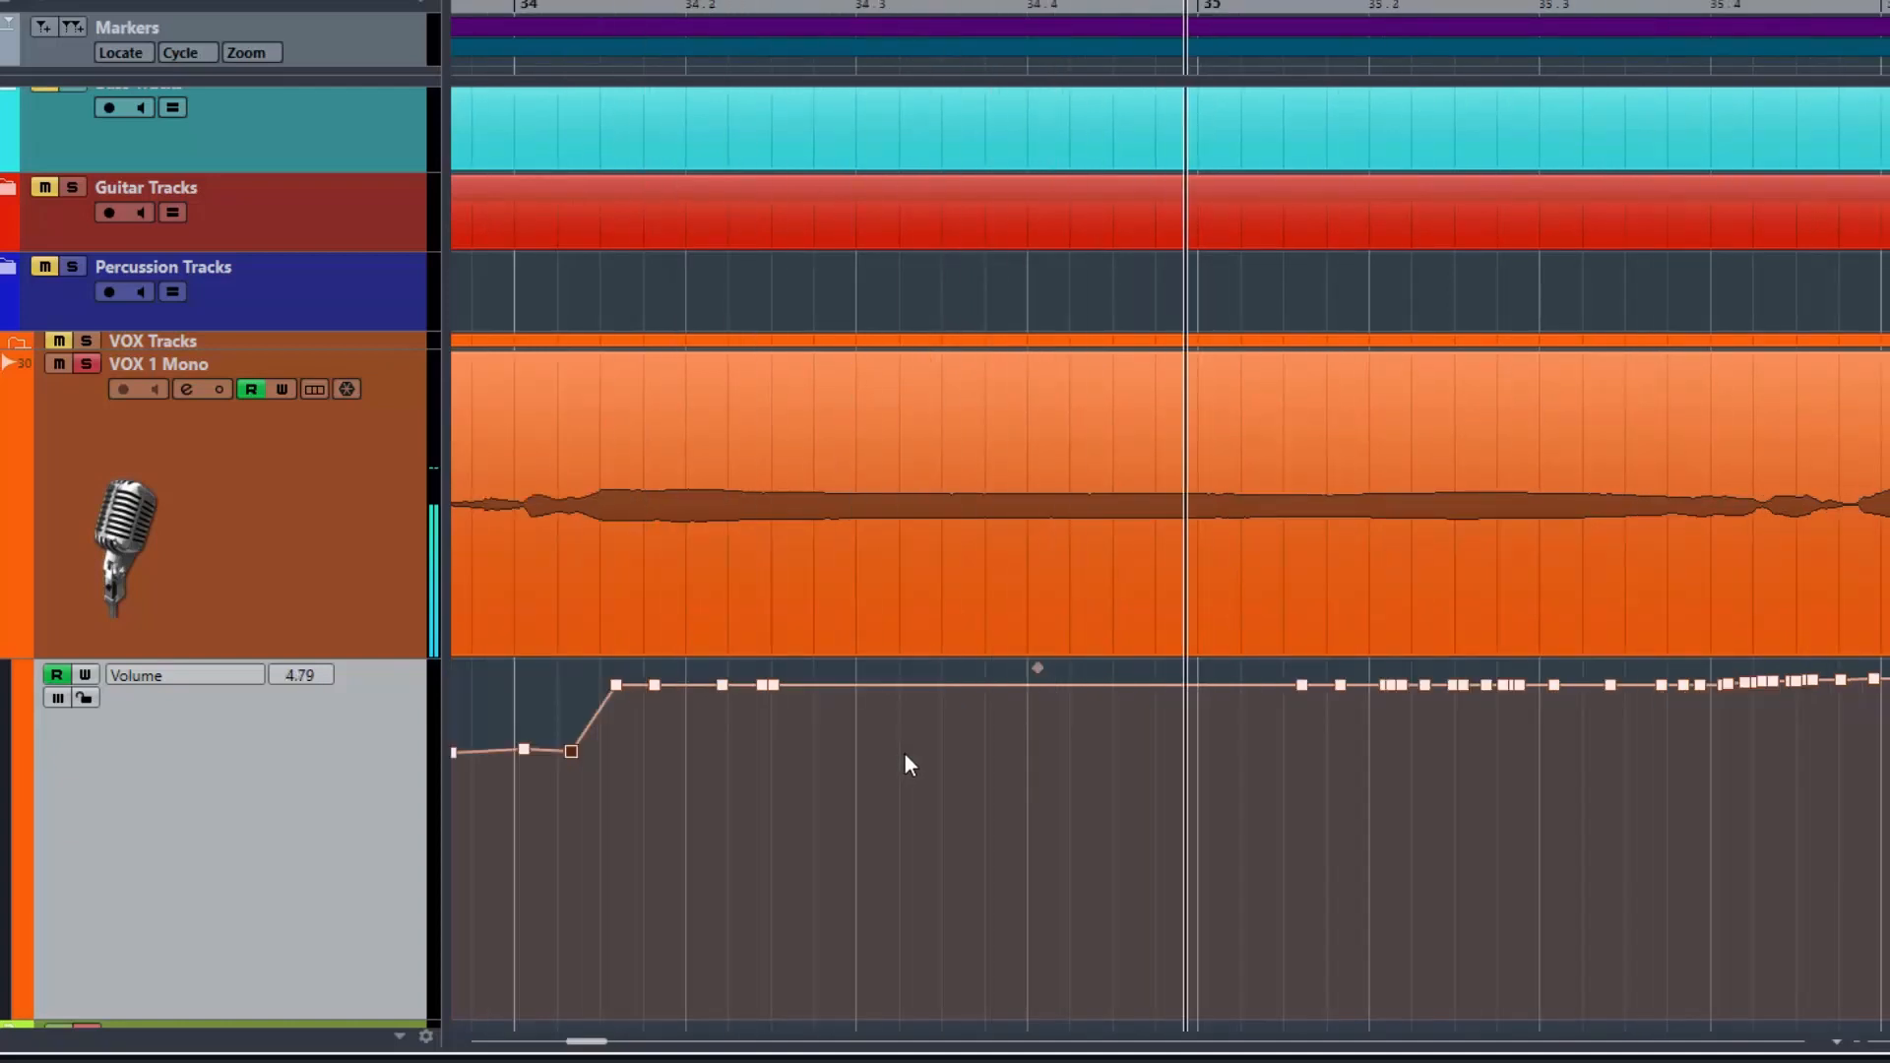
pyautogui.press('space')
pyautogui.hscroll(11, 1345, 628)
pyautogui.hscroll(6, 1346, 630)
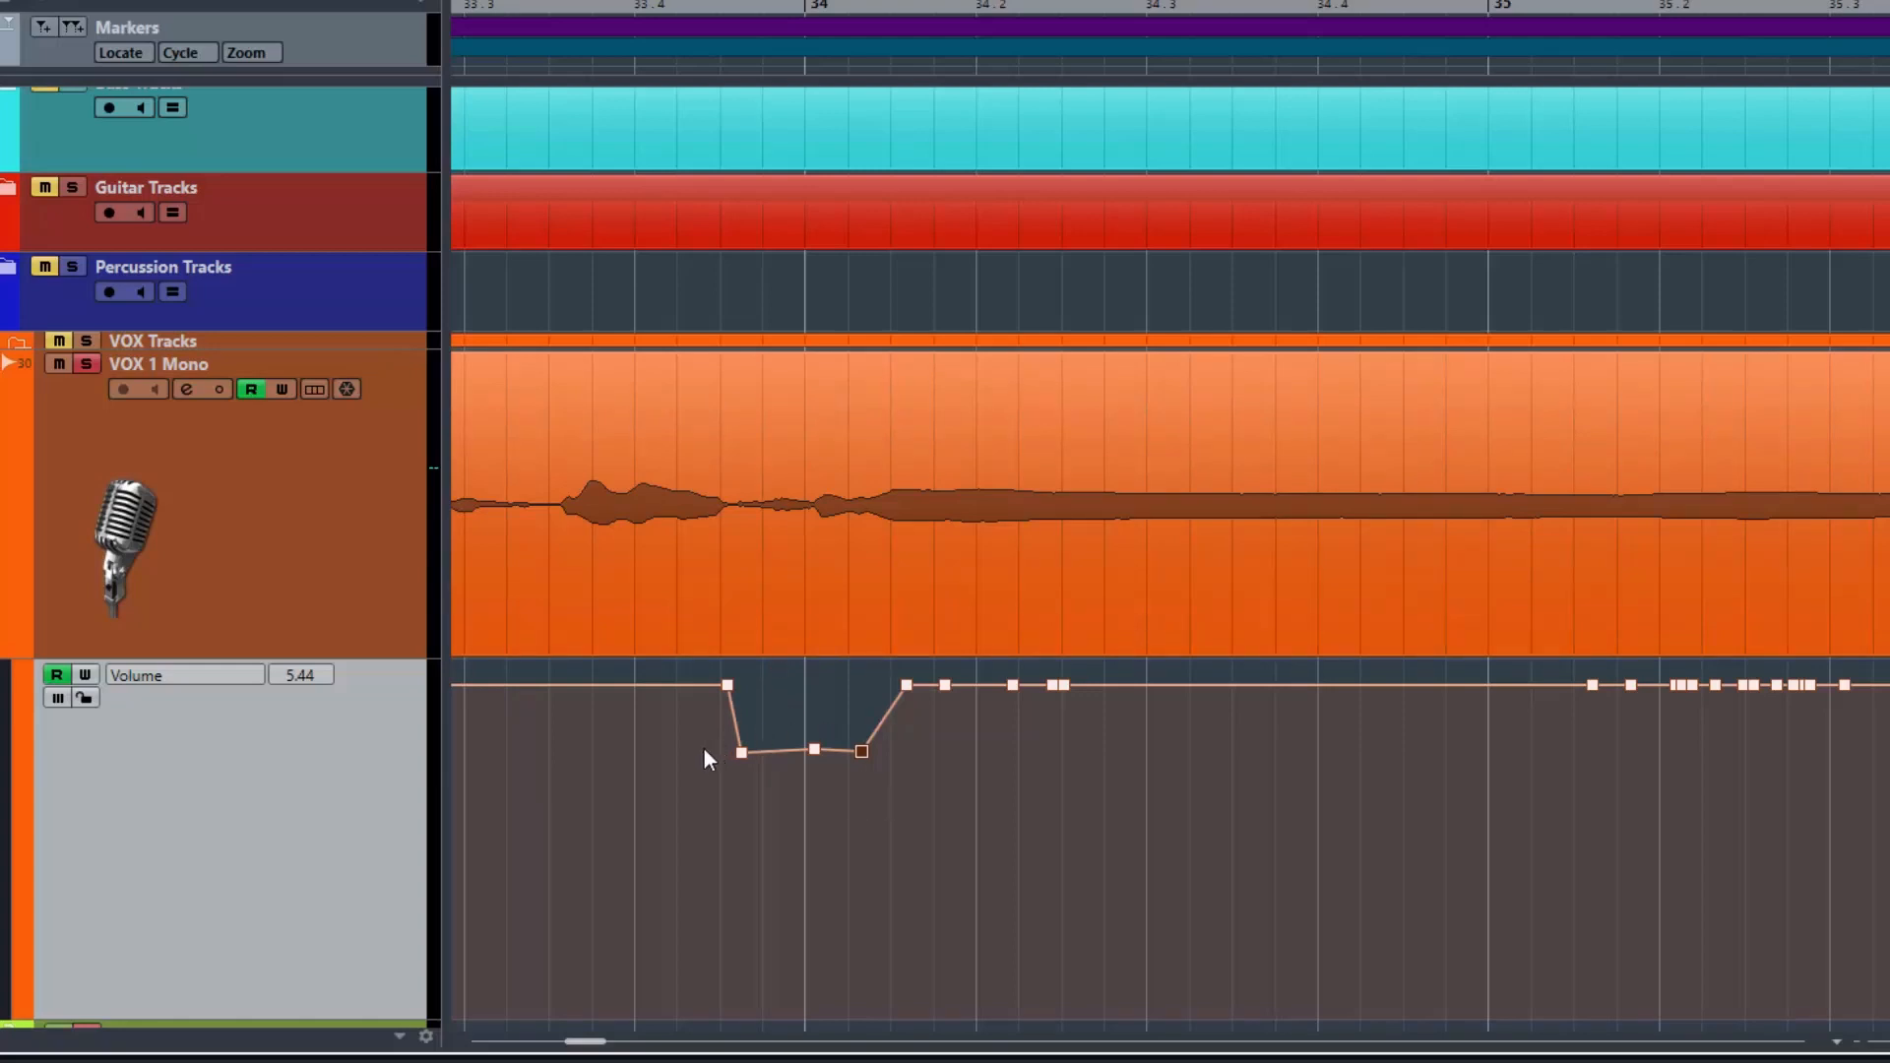
# - Select the low points of the volume dip around bar 34 and adjust their level together
pyautogui.moveTo(817, 766); pyautogui.dragTo(907, 778)
pyautogui.moveTo(799, 670)
pyautogui.mouseDown()
pyautogui.moveTo(806, 649)
pyautogui.moveTo(807, 756)
pyautogui.moveTo(832, 675)
pyautogui.mouseUp()
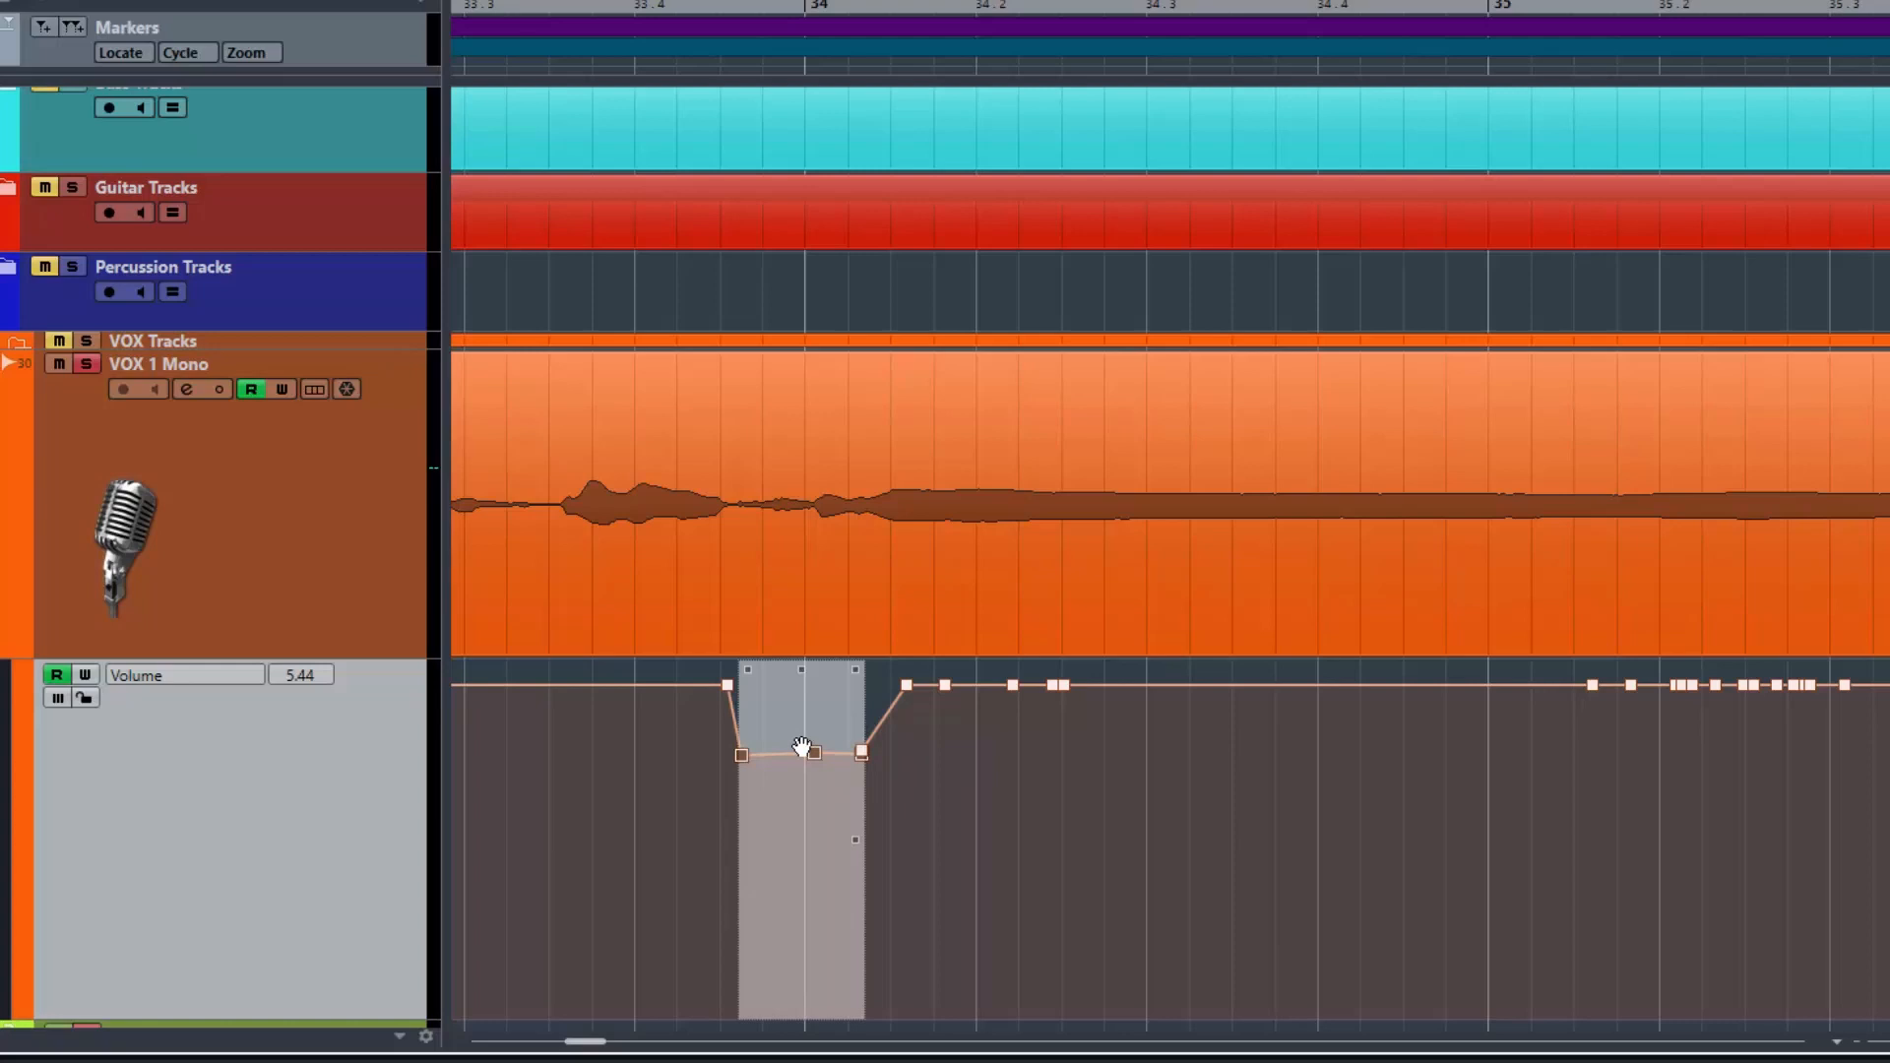
pyautogui.click(733, 720)
# - Delete all the automation points that form the volume dip around bar 34
pyautogui.moveTo(716, 740); pyautogui.dragTo(896, 778)
pyautogui.press('Delete')
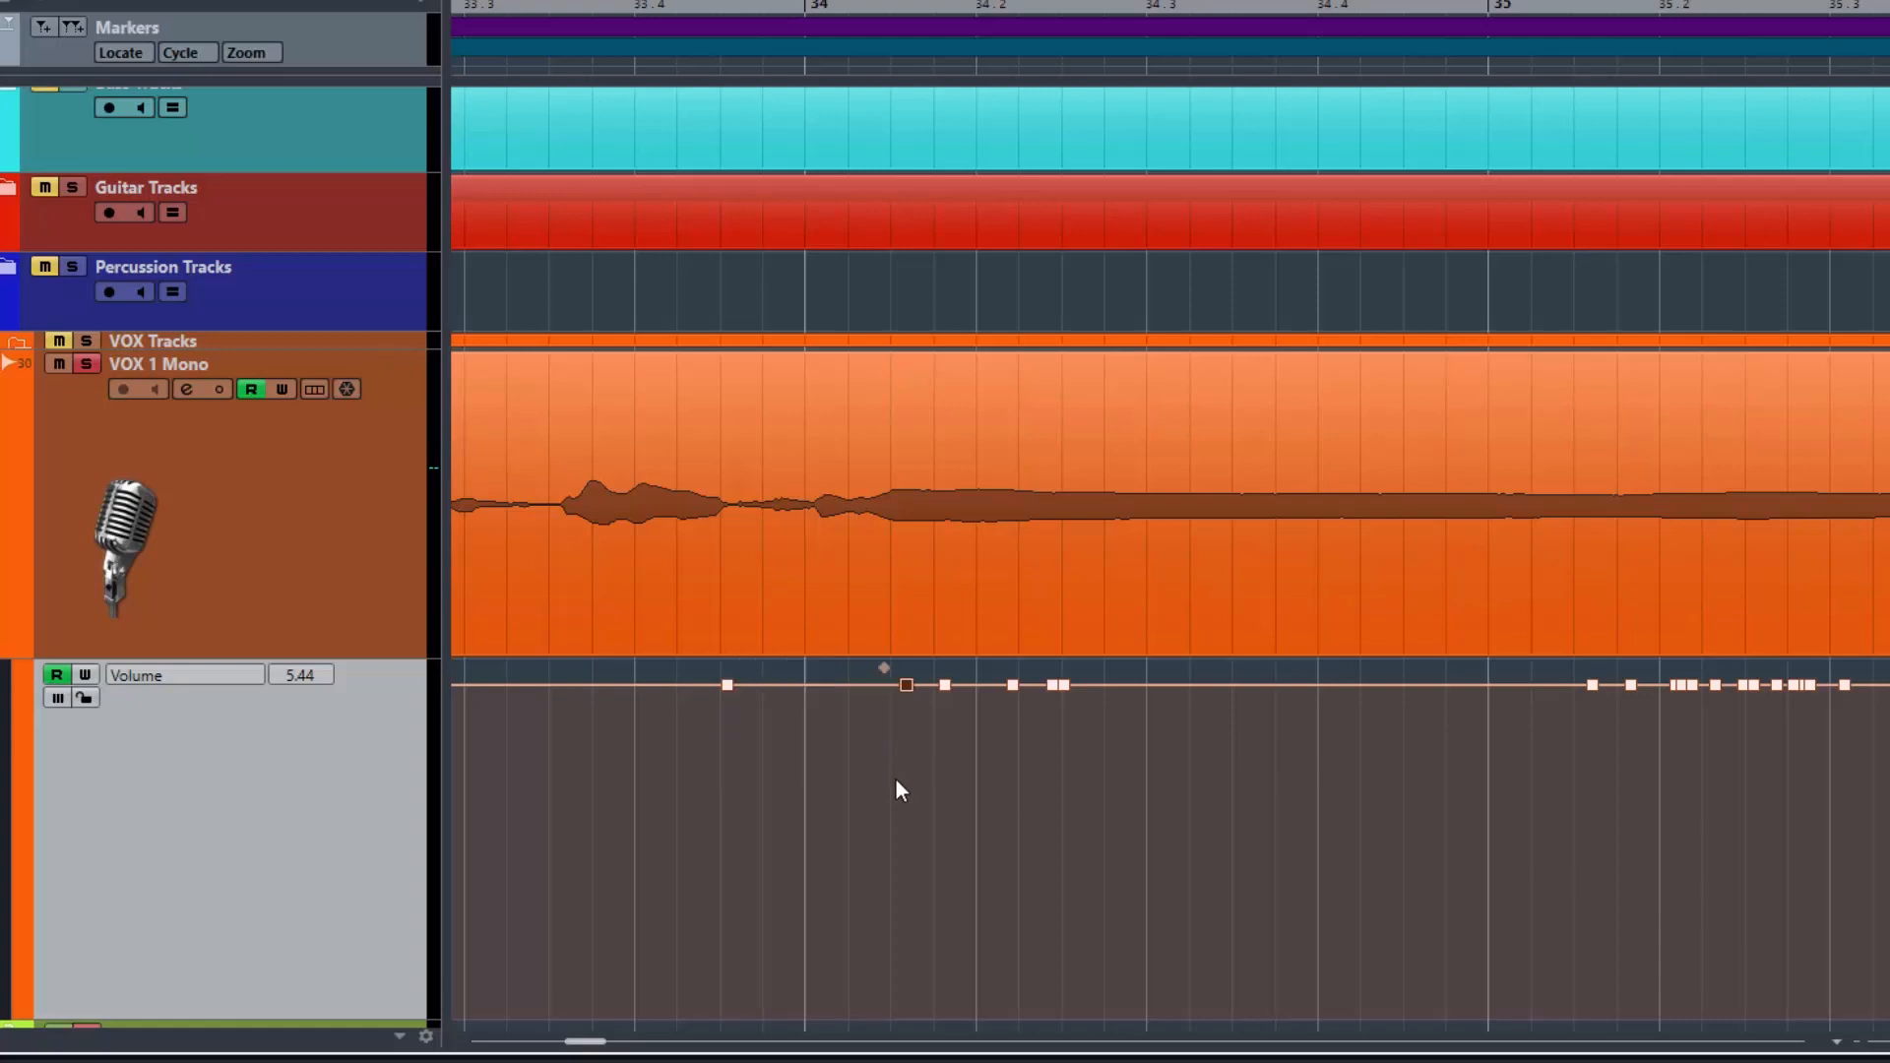
pyautogui.press('Delete')
pyautogui.click(728, 687)
pyautogui.press('Delete')
pyautogui.press('Delete')
pyautogui.scroll(-5, 803, 781)
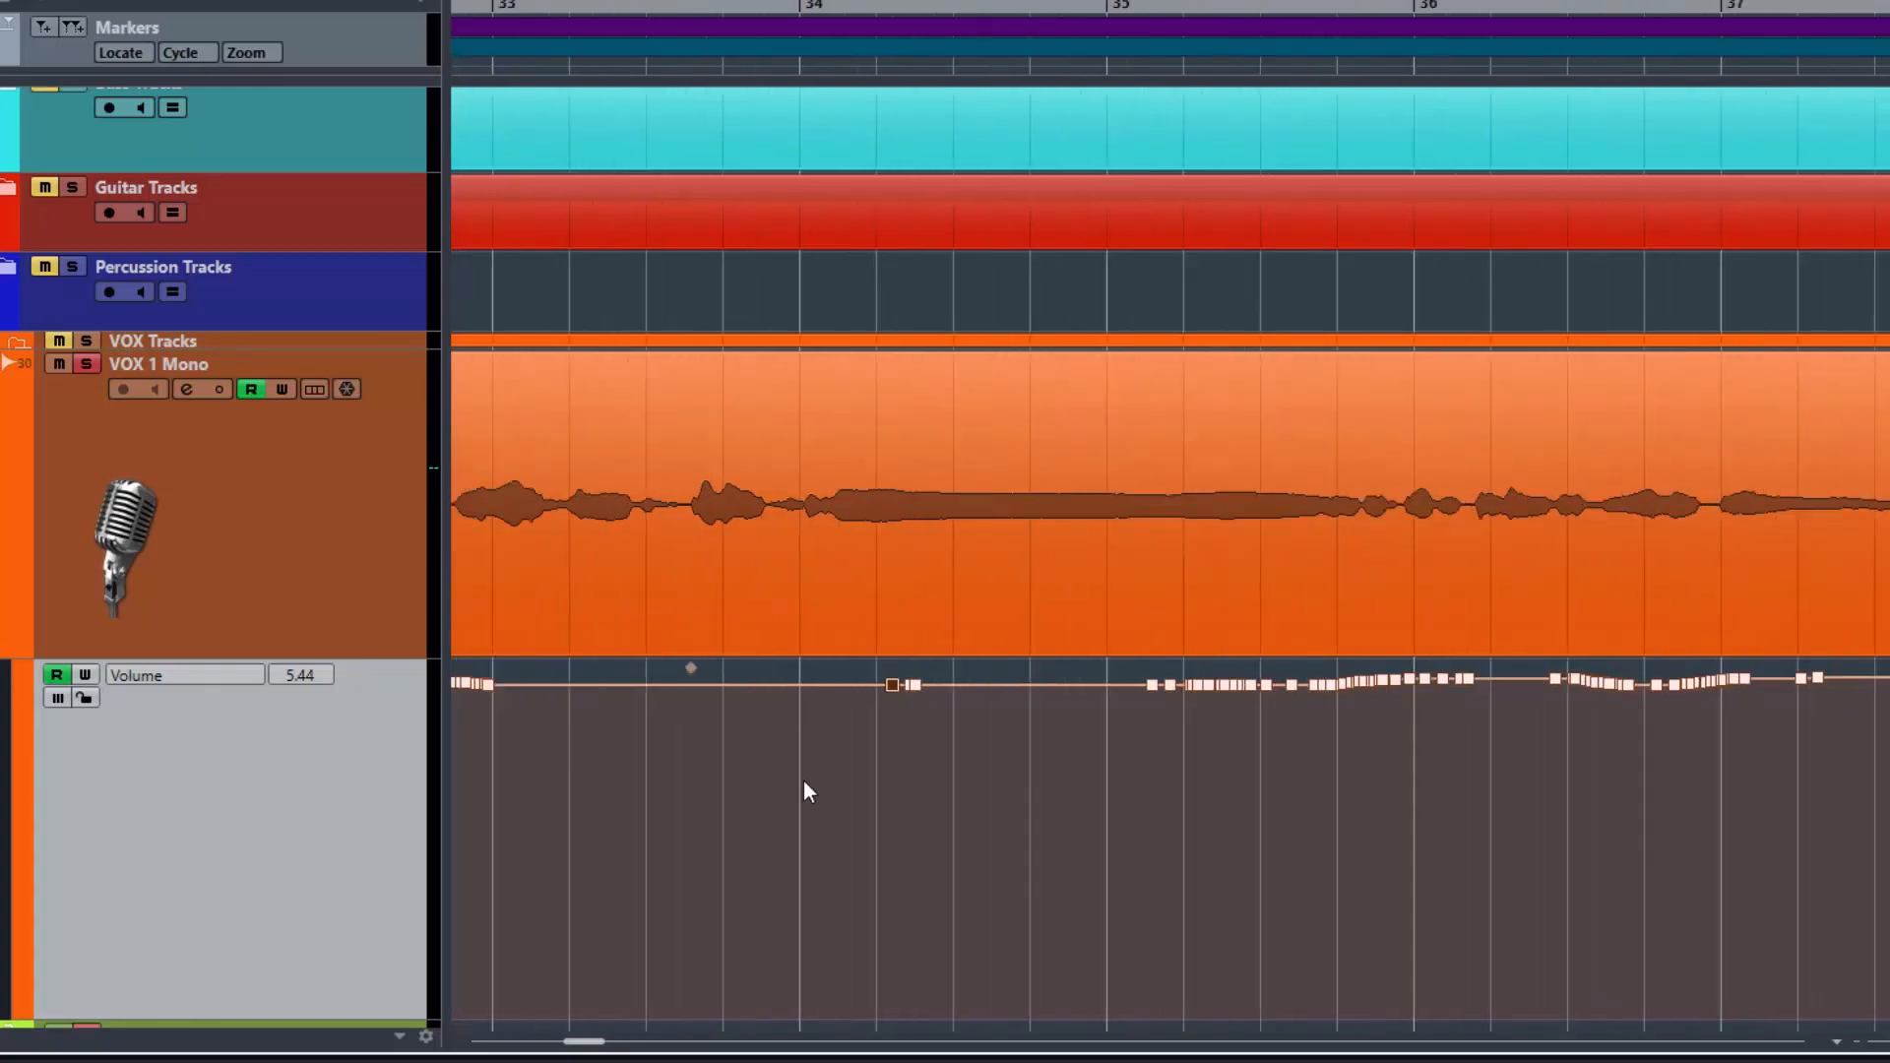
pyautogui.scroll(-3, 804, 784)
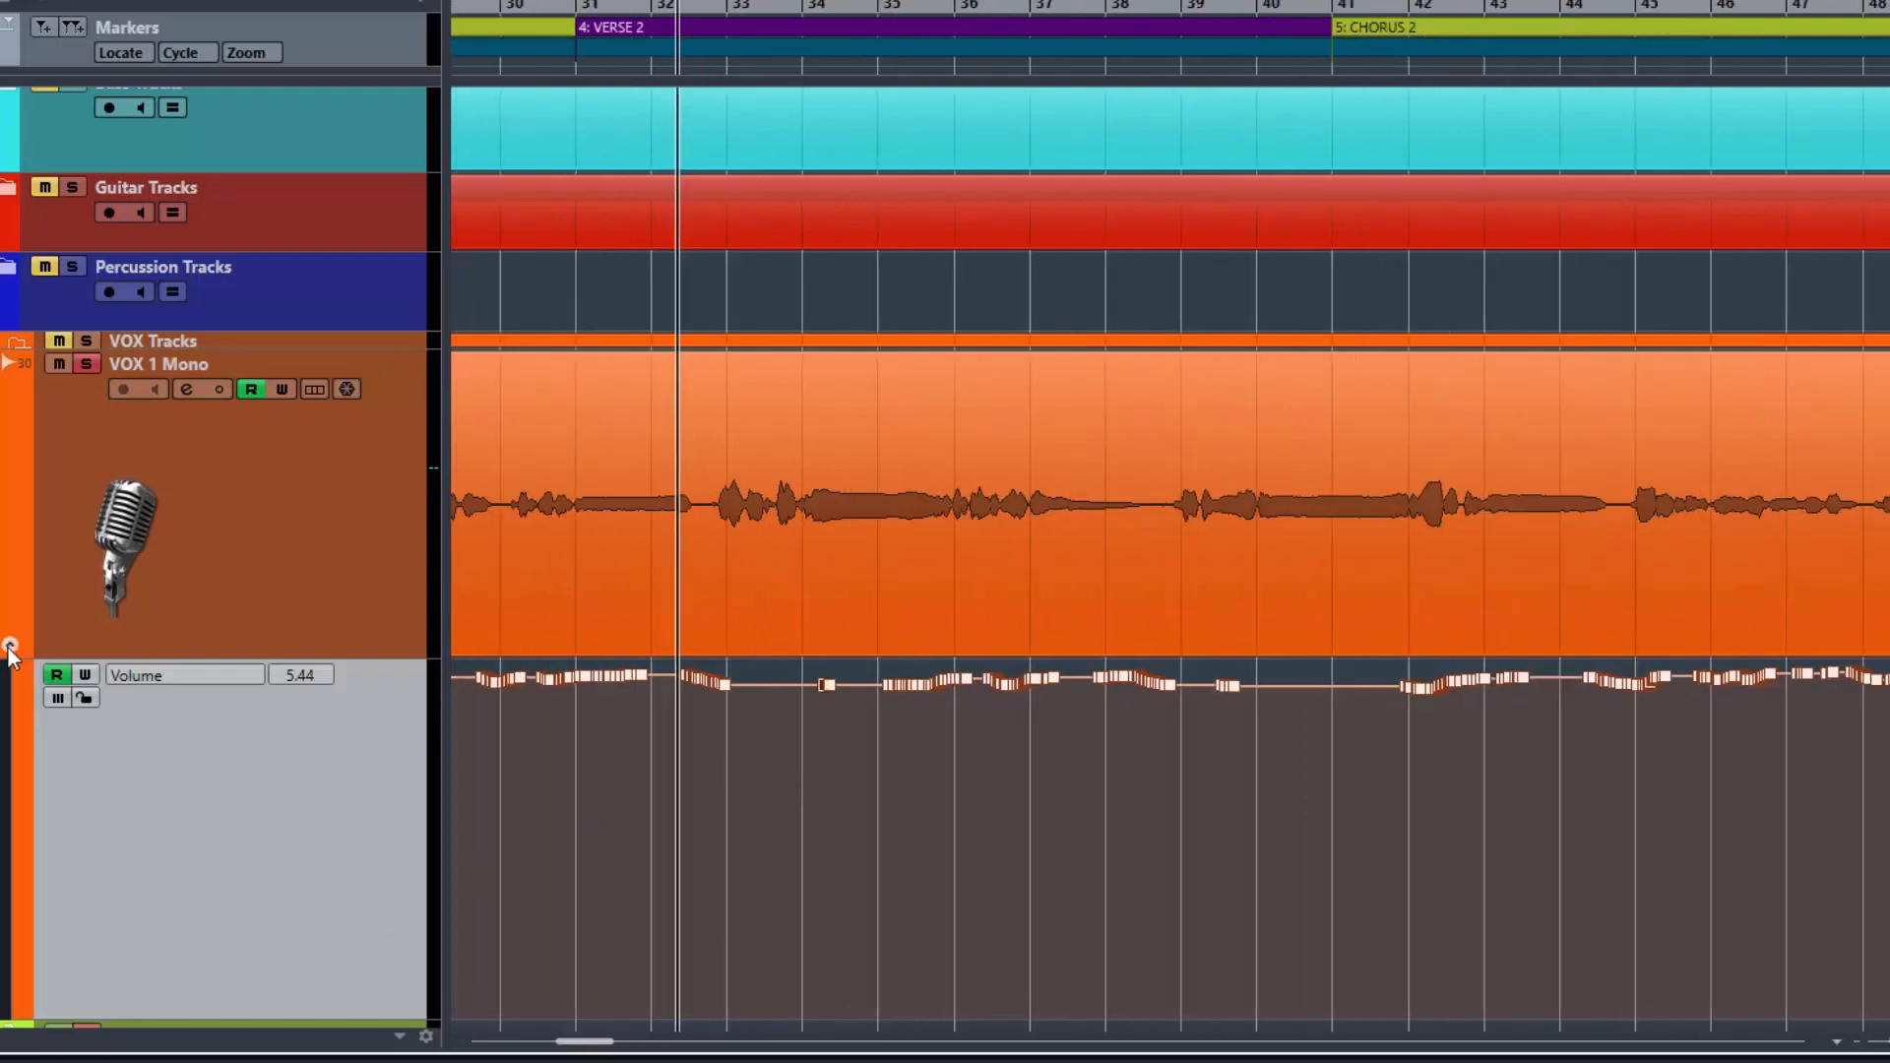
# - Hide the VOX 1 Mono volume automation, open the channel's FabFilter Pro-DS insert and take it out of bypass
pyautogui.click(10, 650)
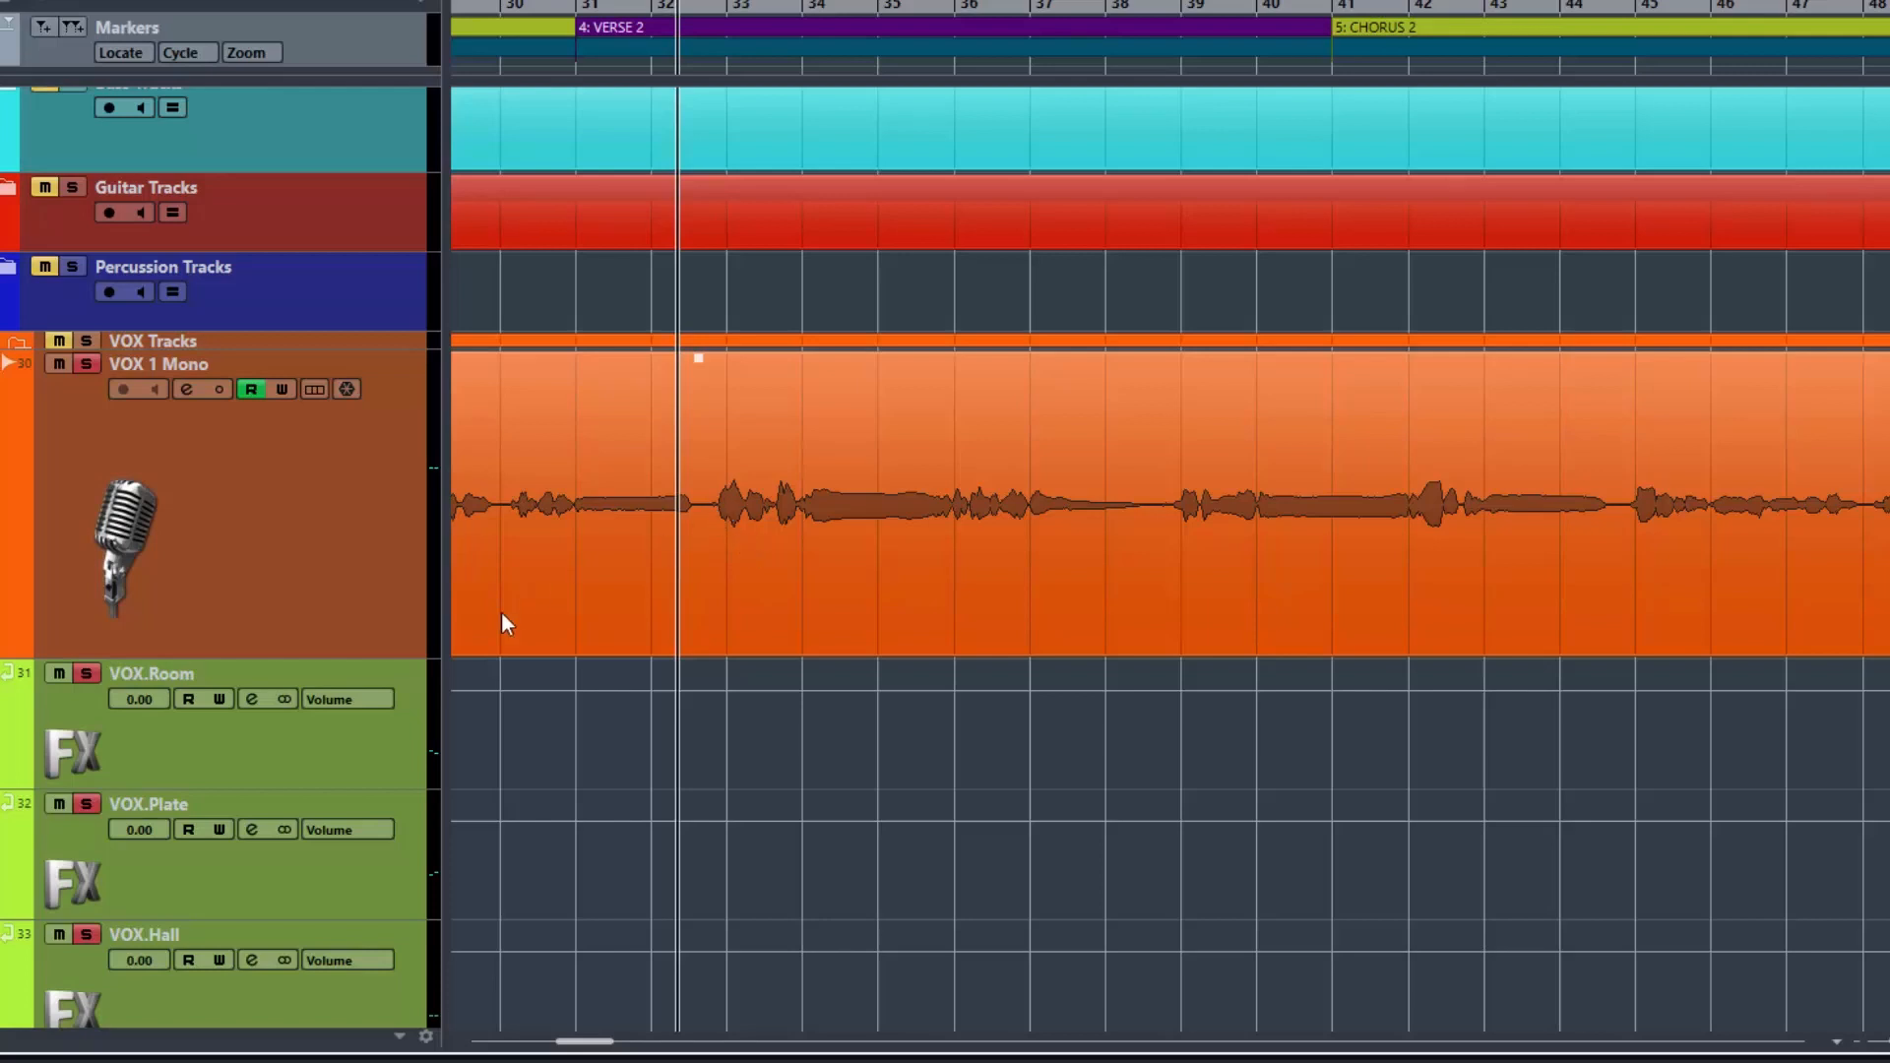
pyautogui.click(187, 389)
pyautogui.moveTo(1323, 321); pyautogui.dragTo(1234, 290)
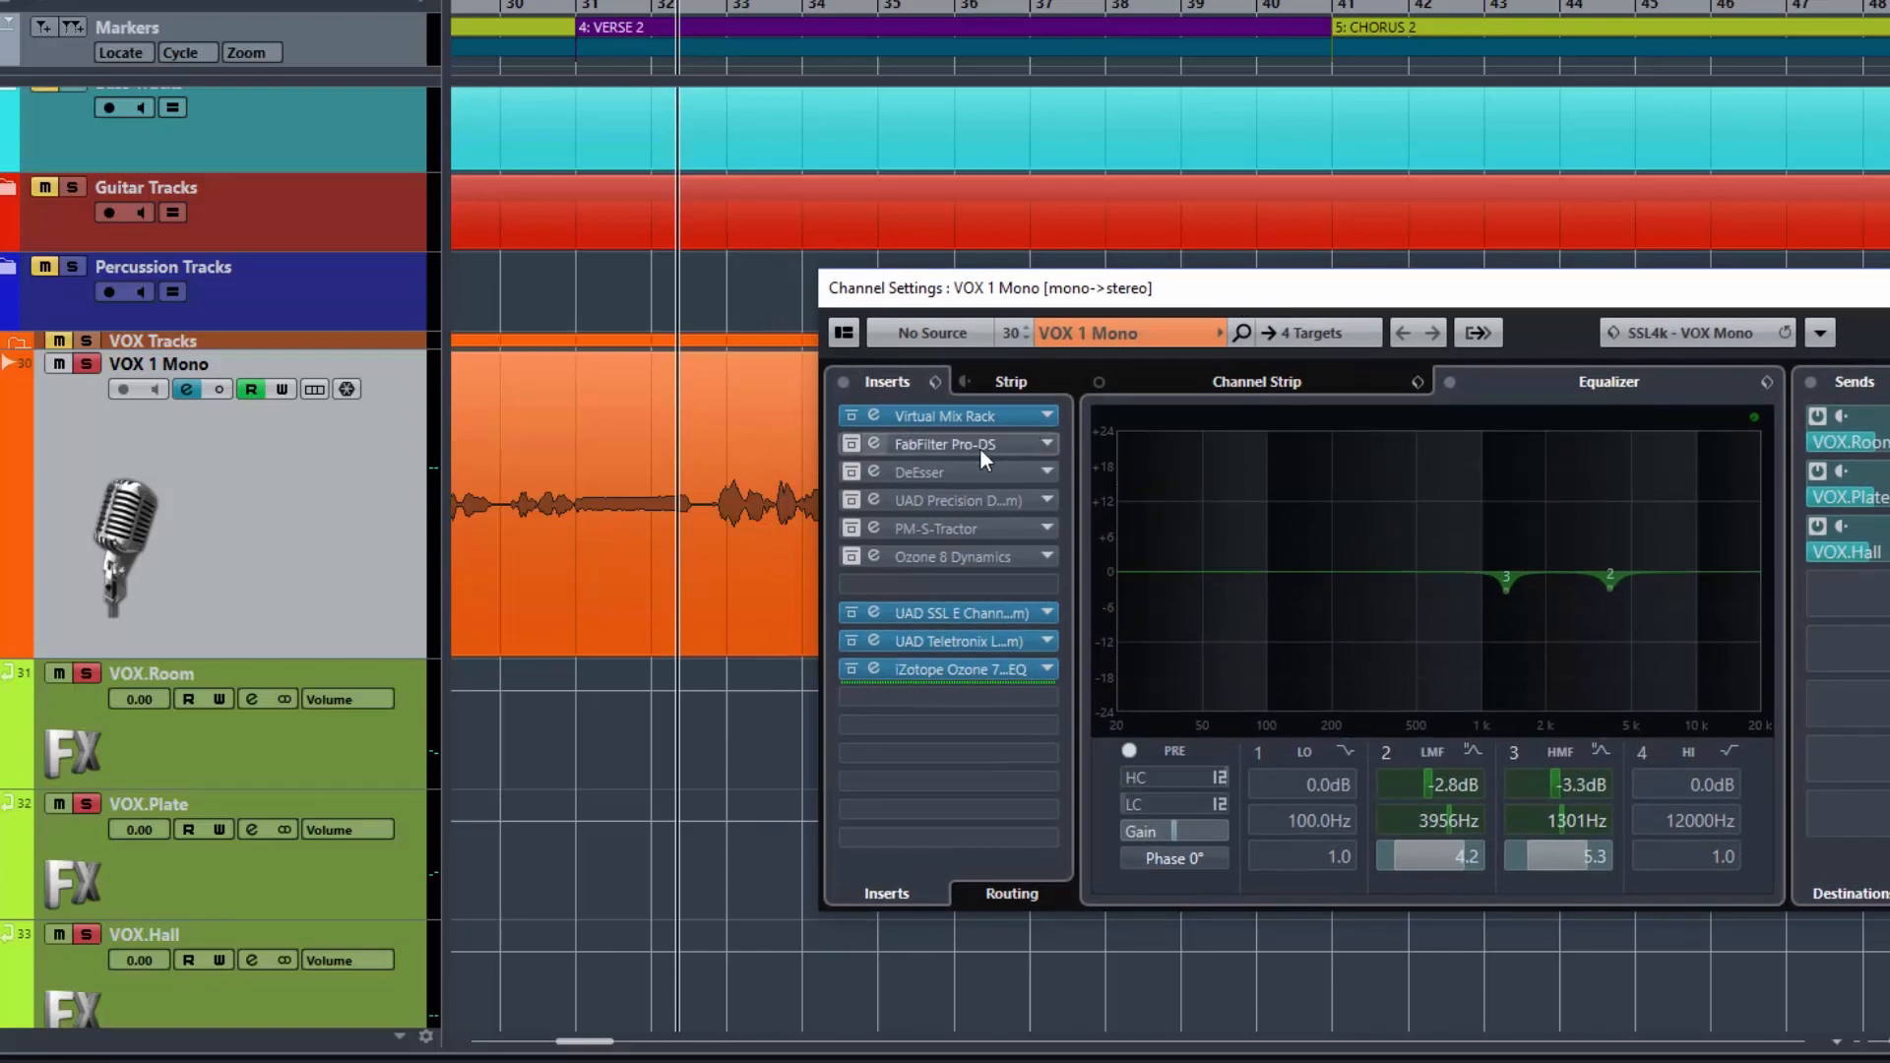
pyautogui.doubleClick(931, 442)
pyautogui.moveTo(758, 249); pyautogui.dragTo(1667, 274)
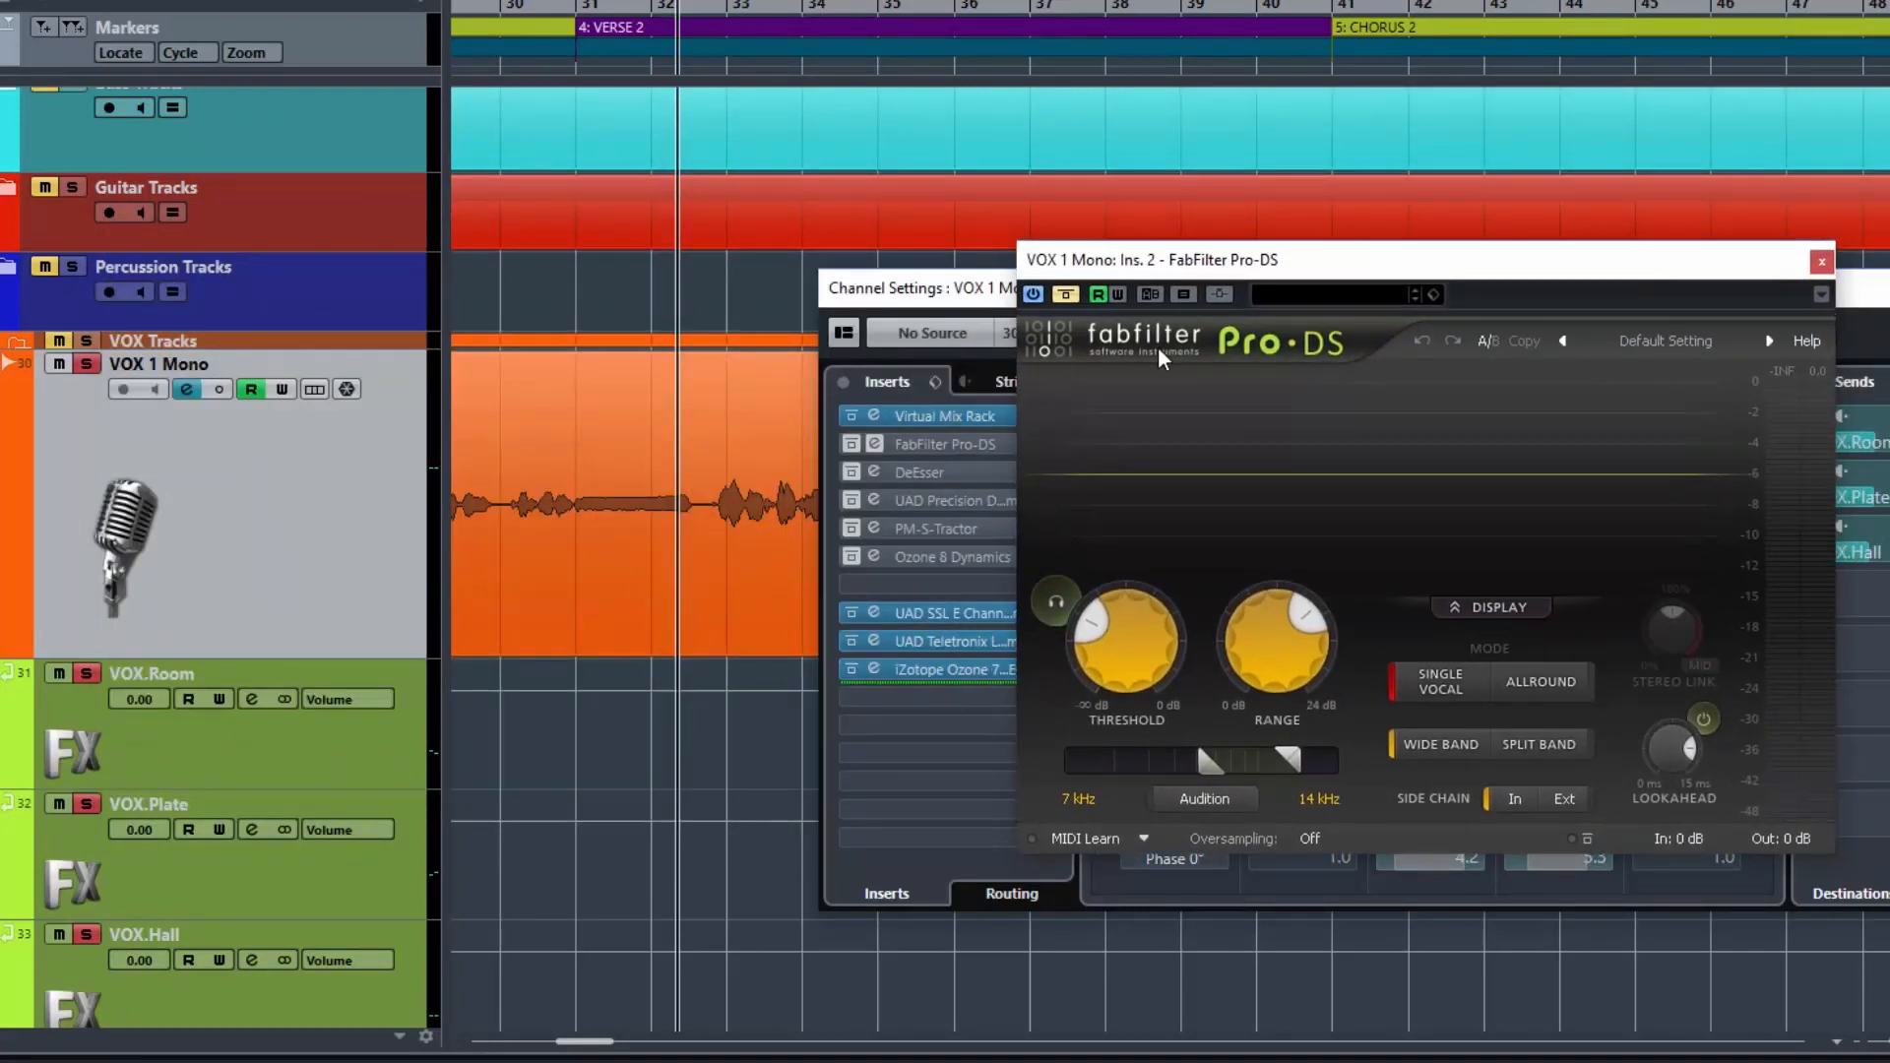
pyautogui.click(1066, 294)
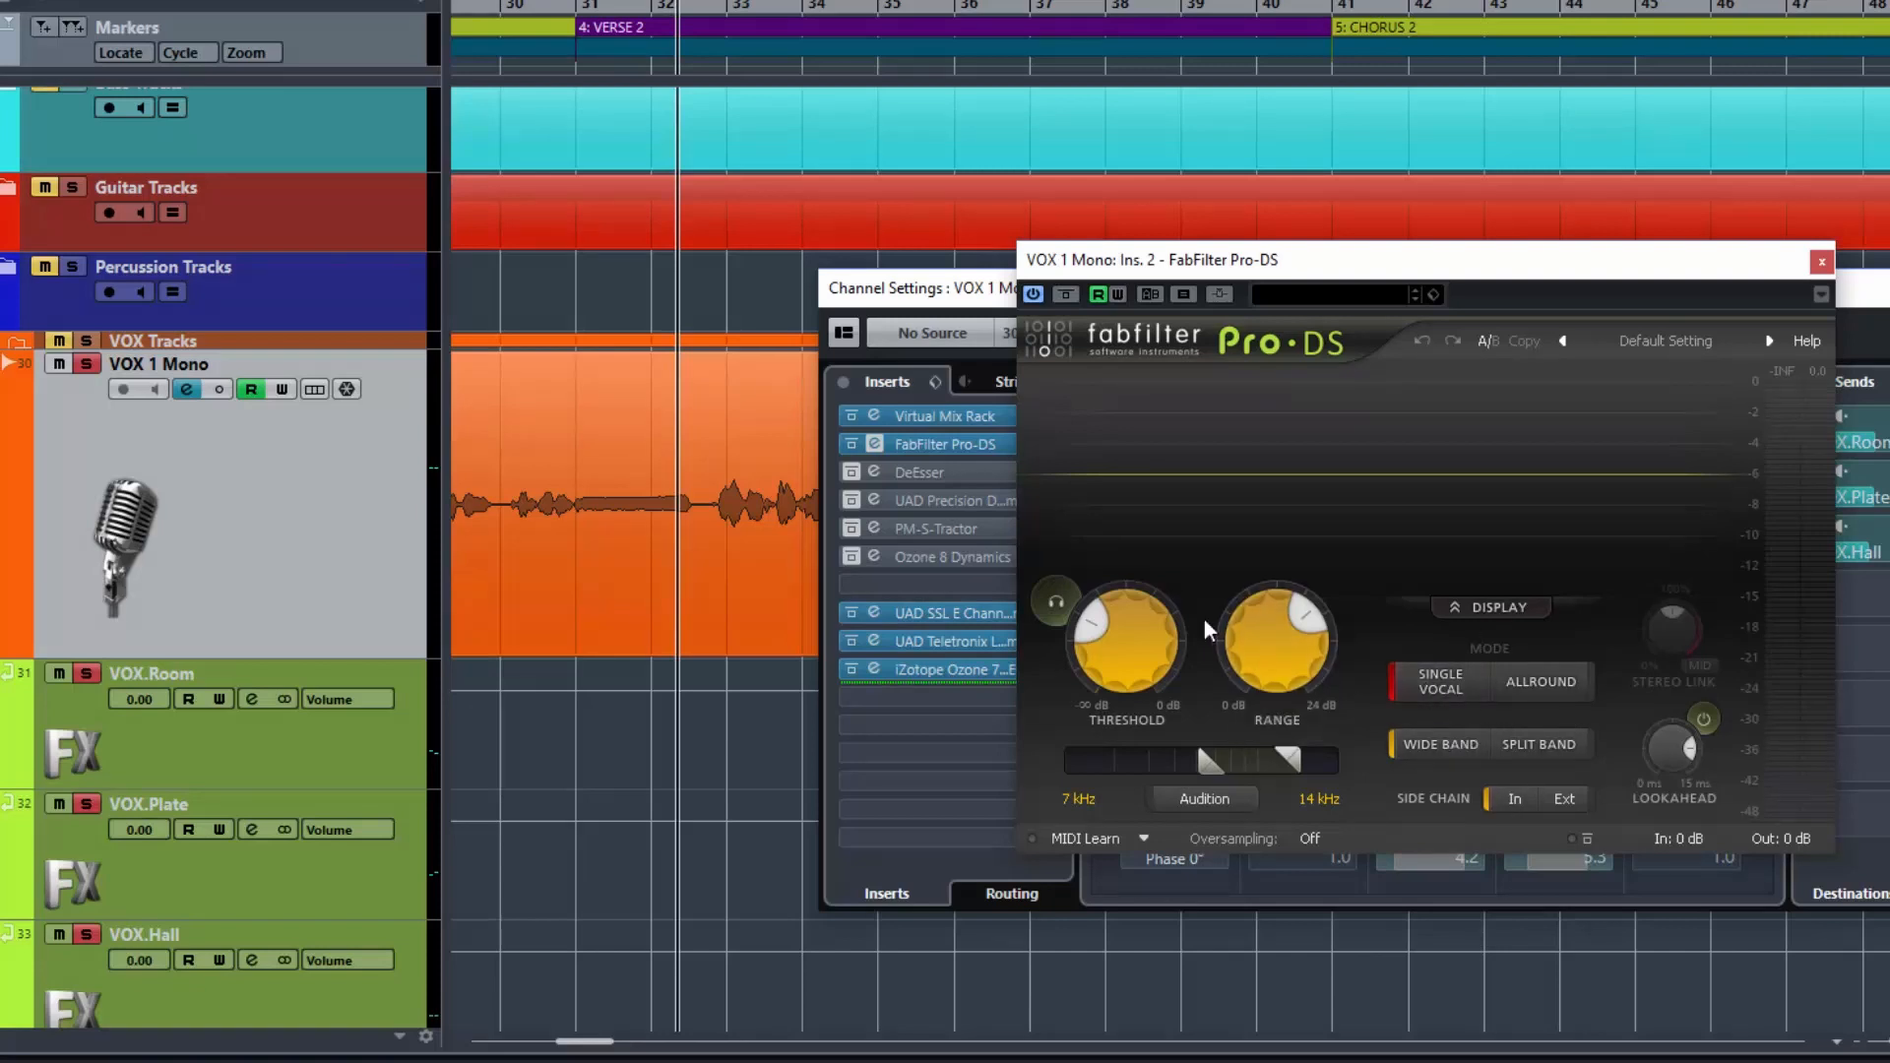
# - Review the de-esser's threshold, mode, band and frequency controls, and play the phrase from bar 32 through it
pyautogui.moveTo(1106, 636)
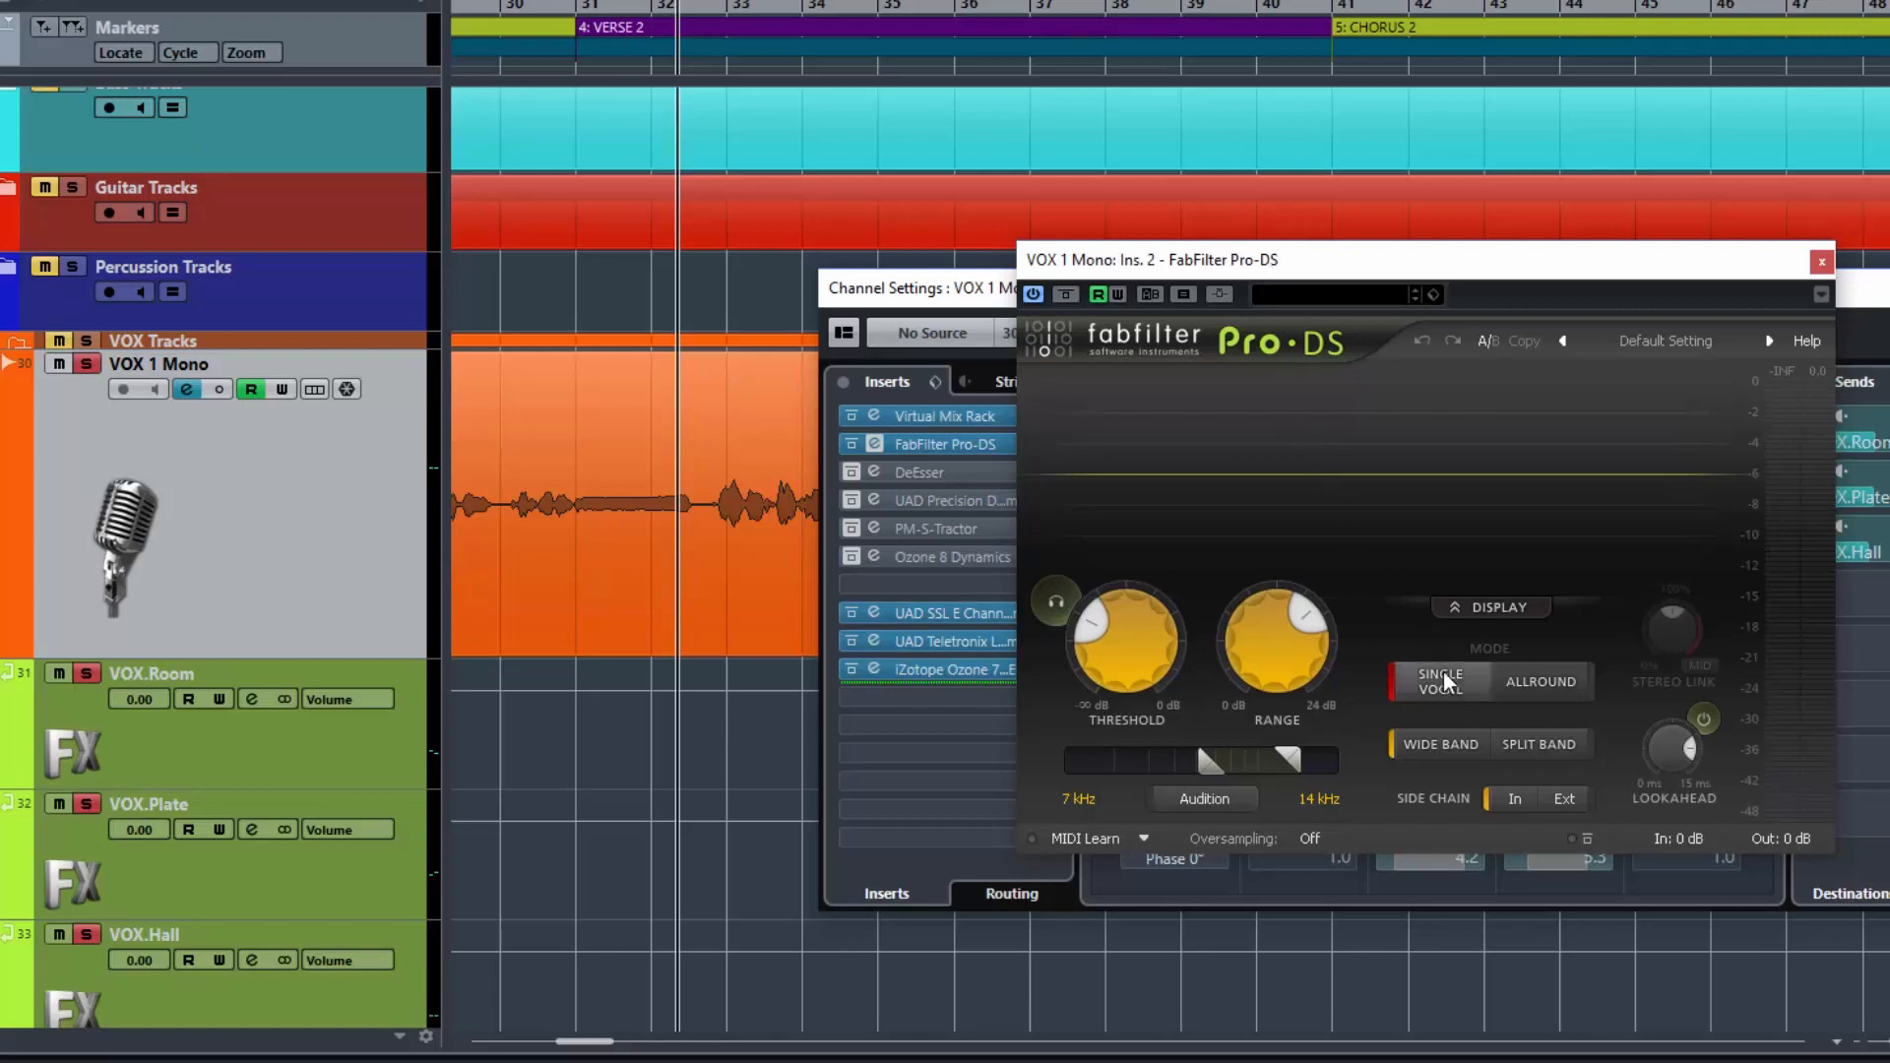
pyautogui.moveTo(1457, 689)
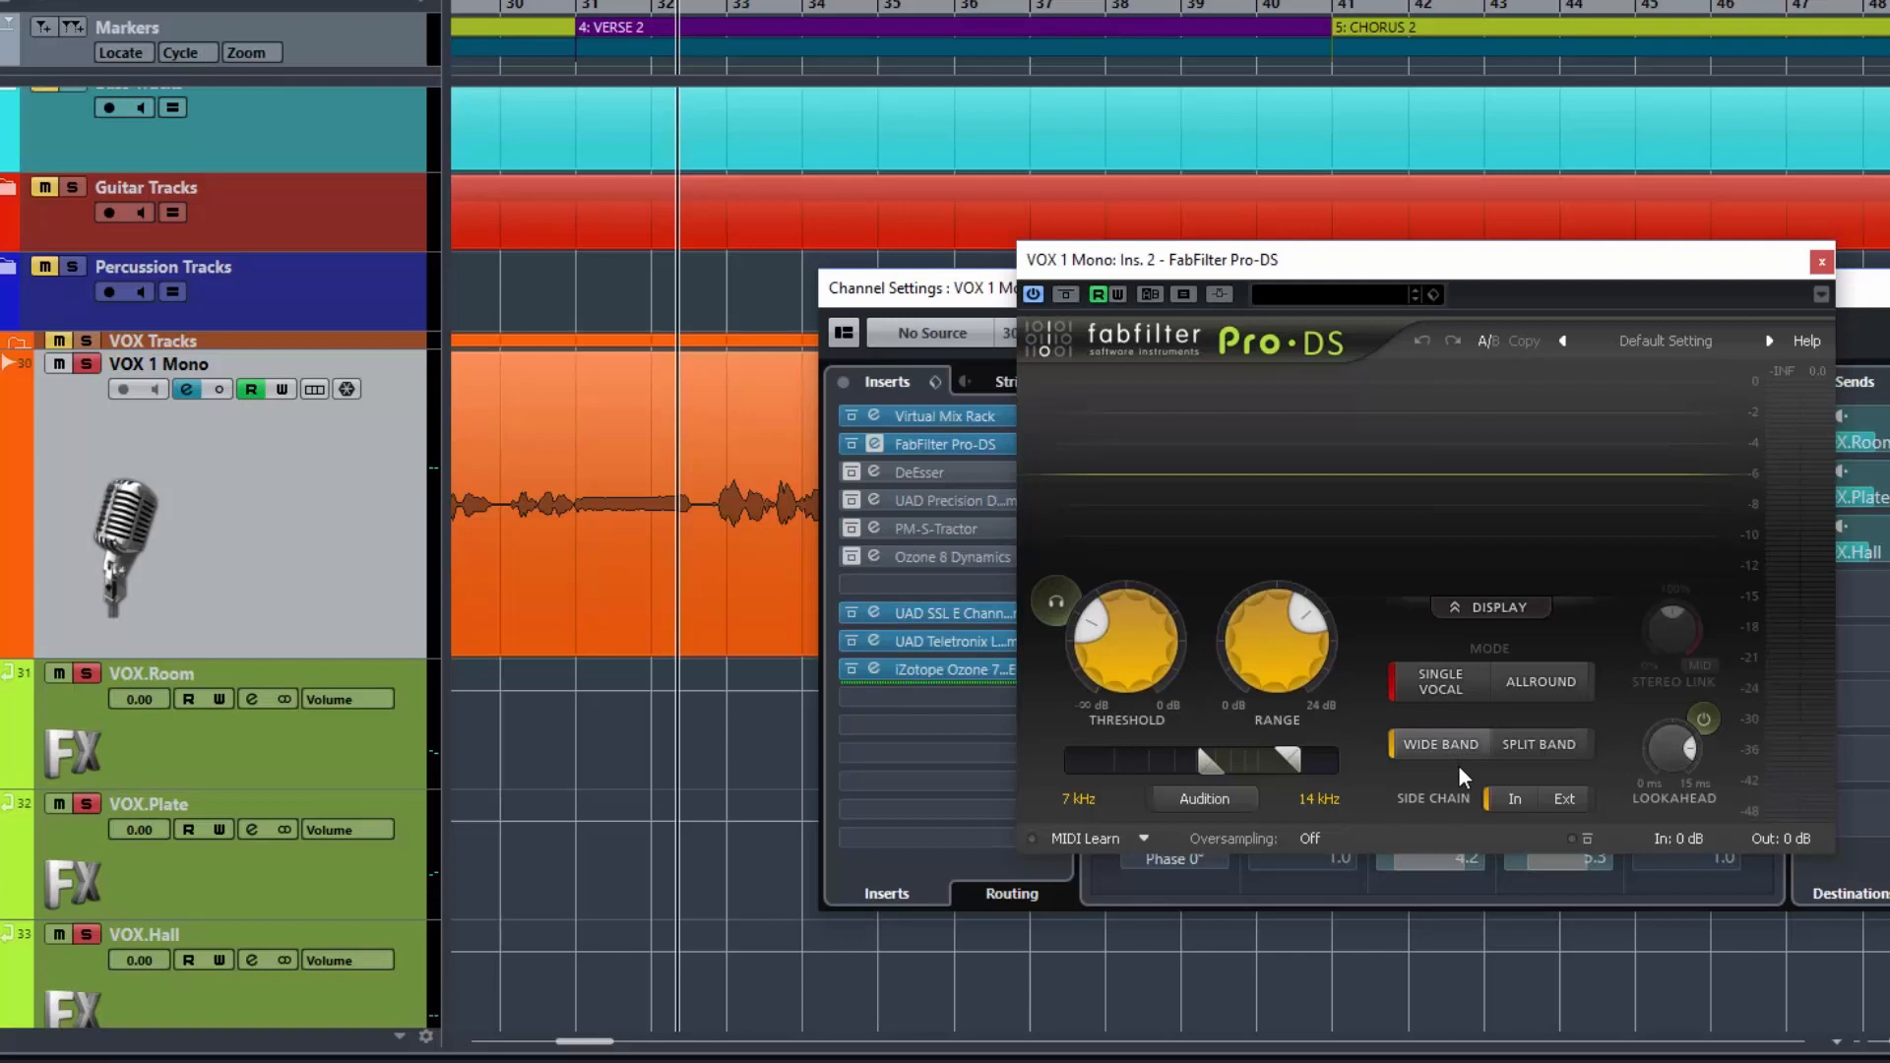
pyautogui.moveTo(1445, 749)
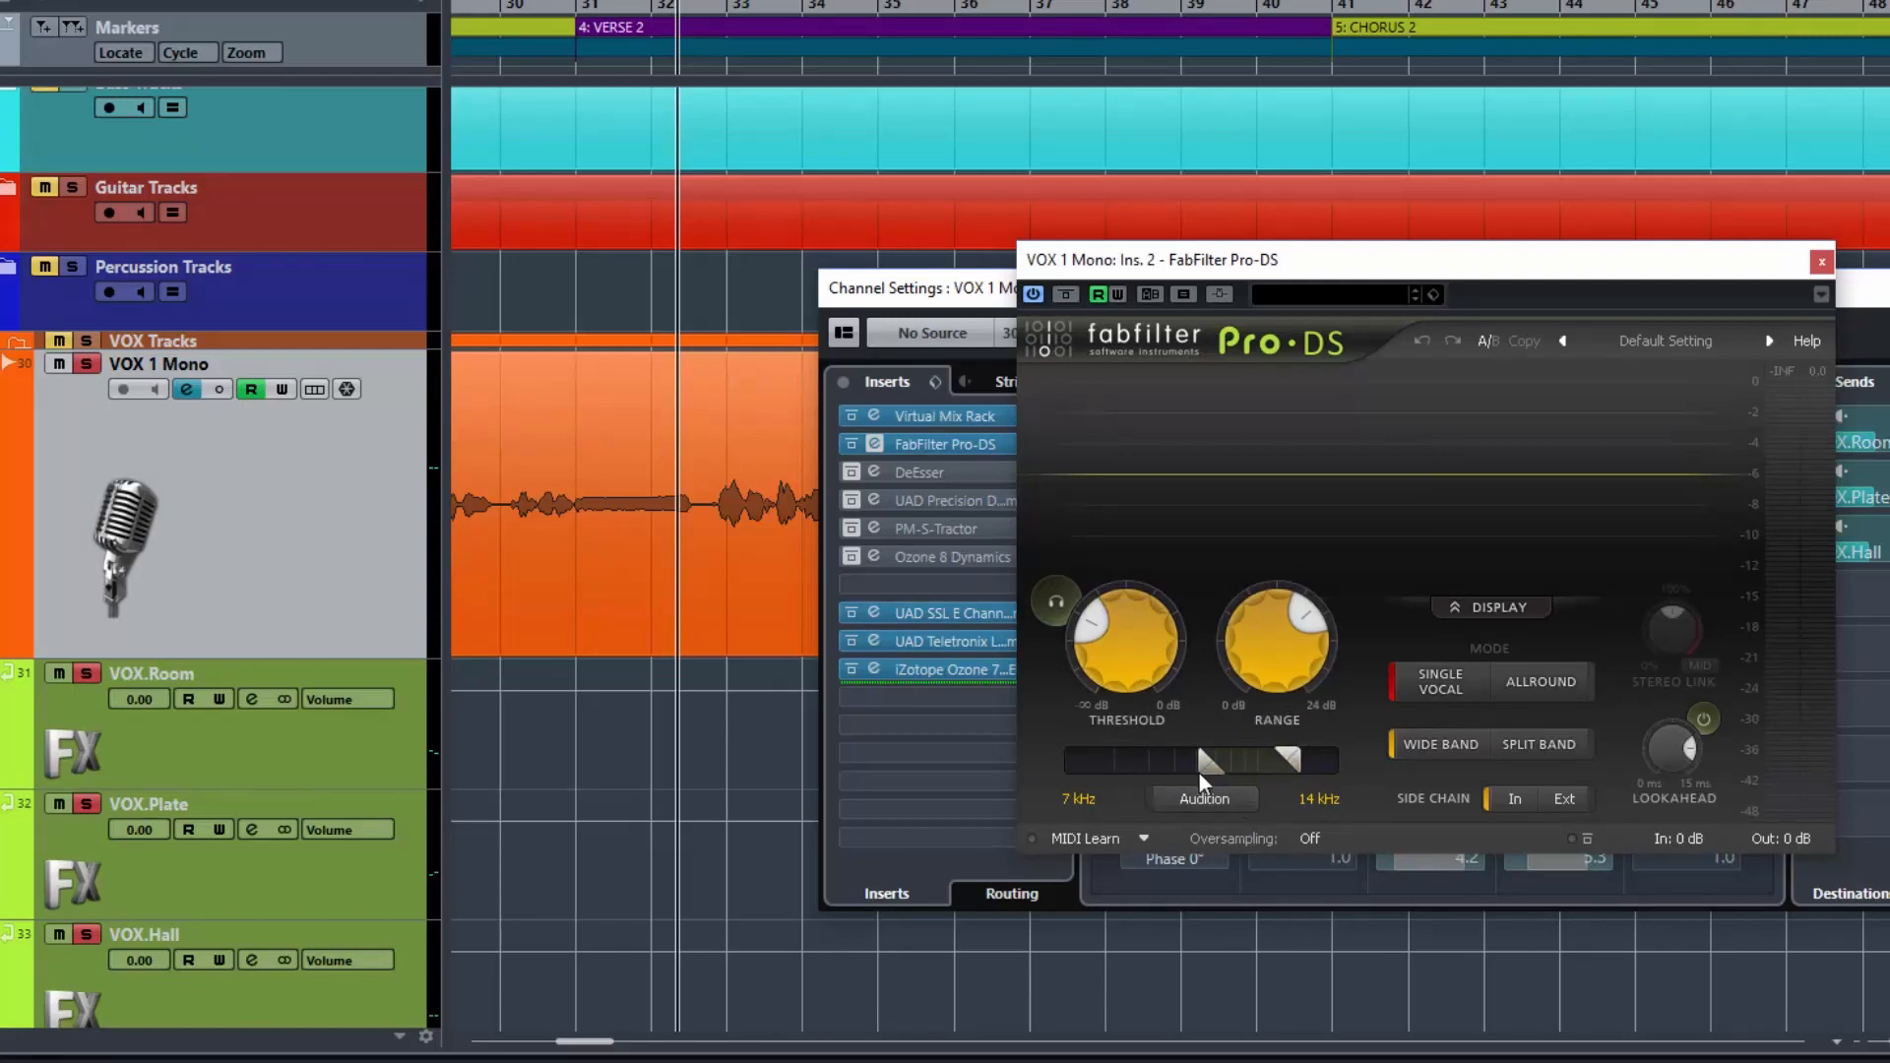
pyautogui.moveTo(1103, 684)
pyautogui.press('space')
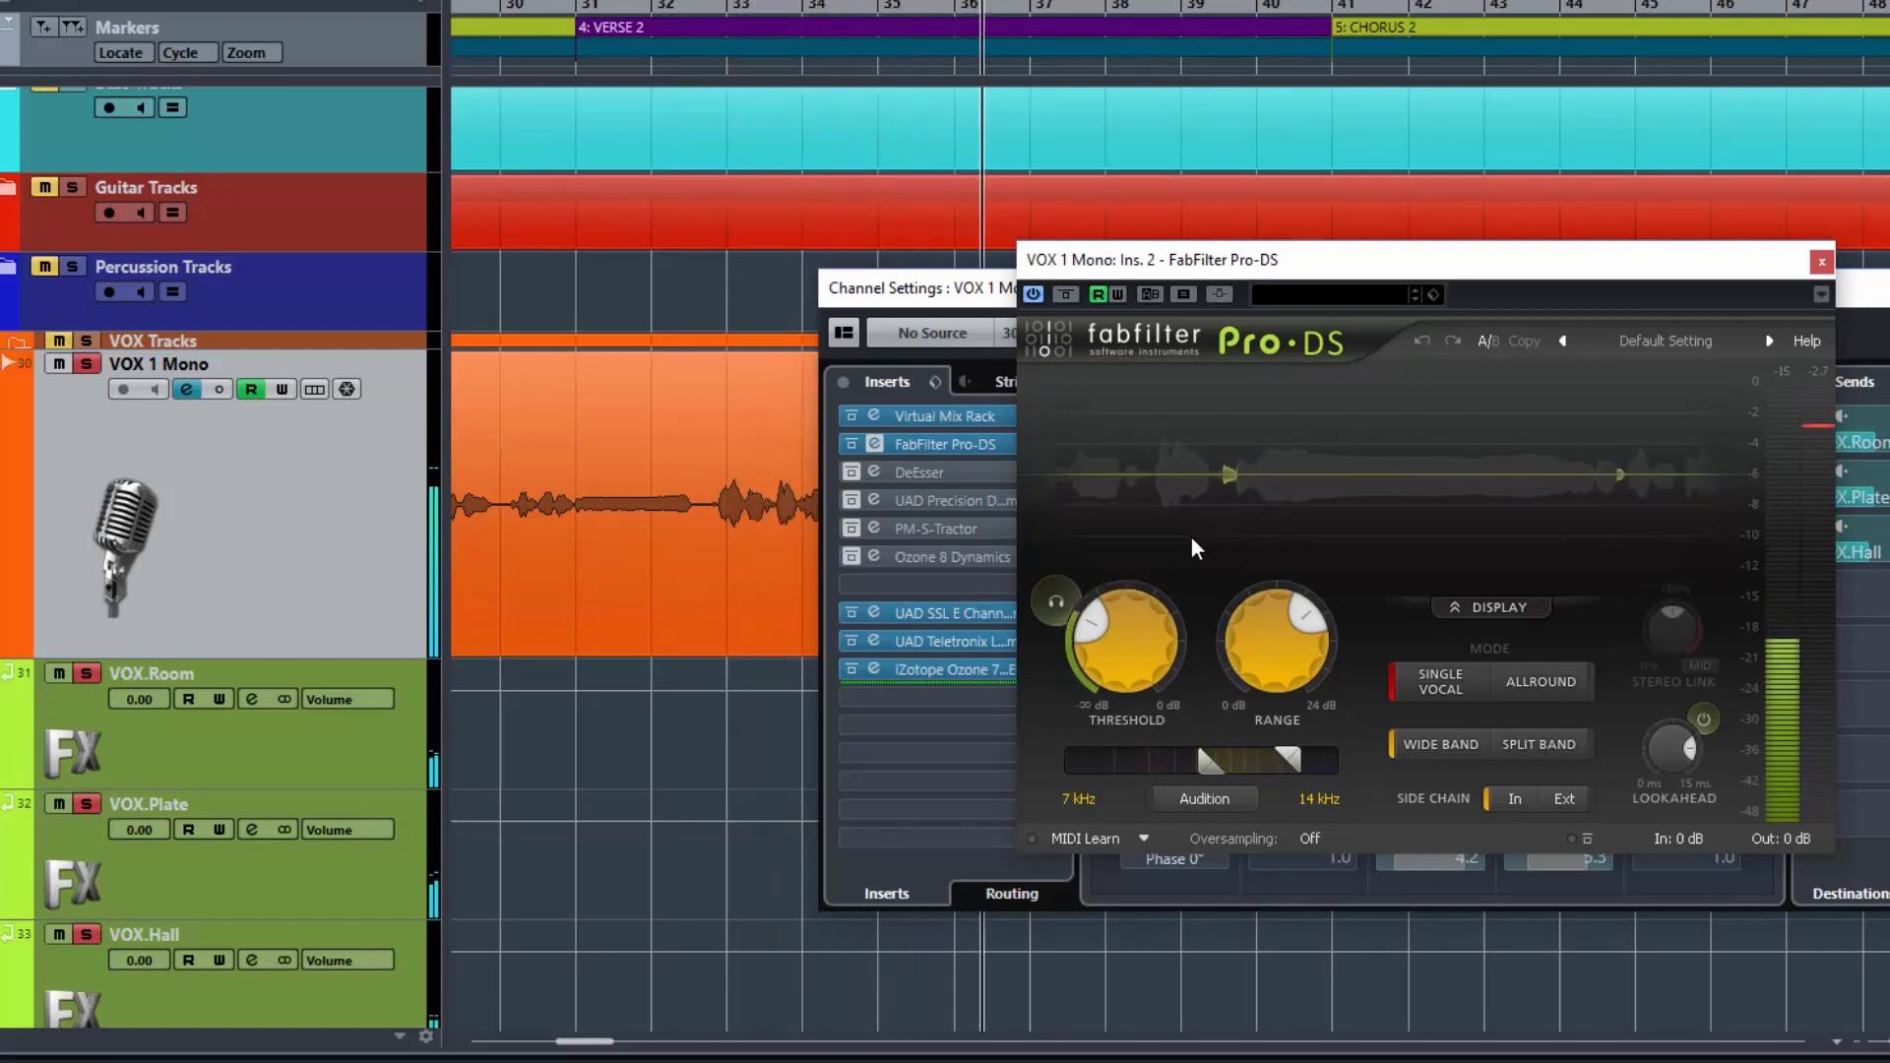
pyautogui.press('space')
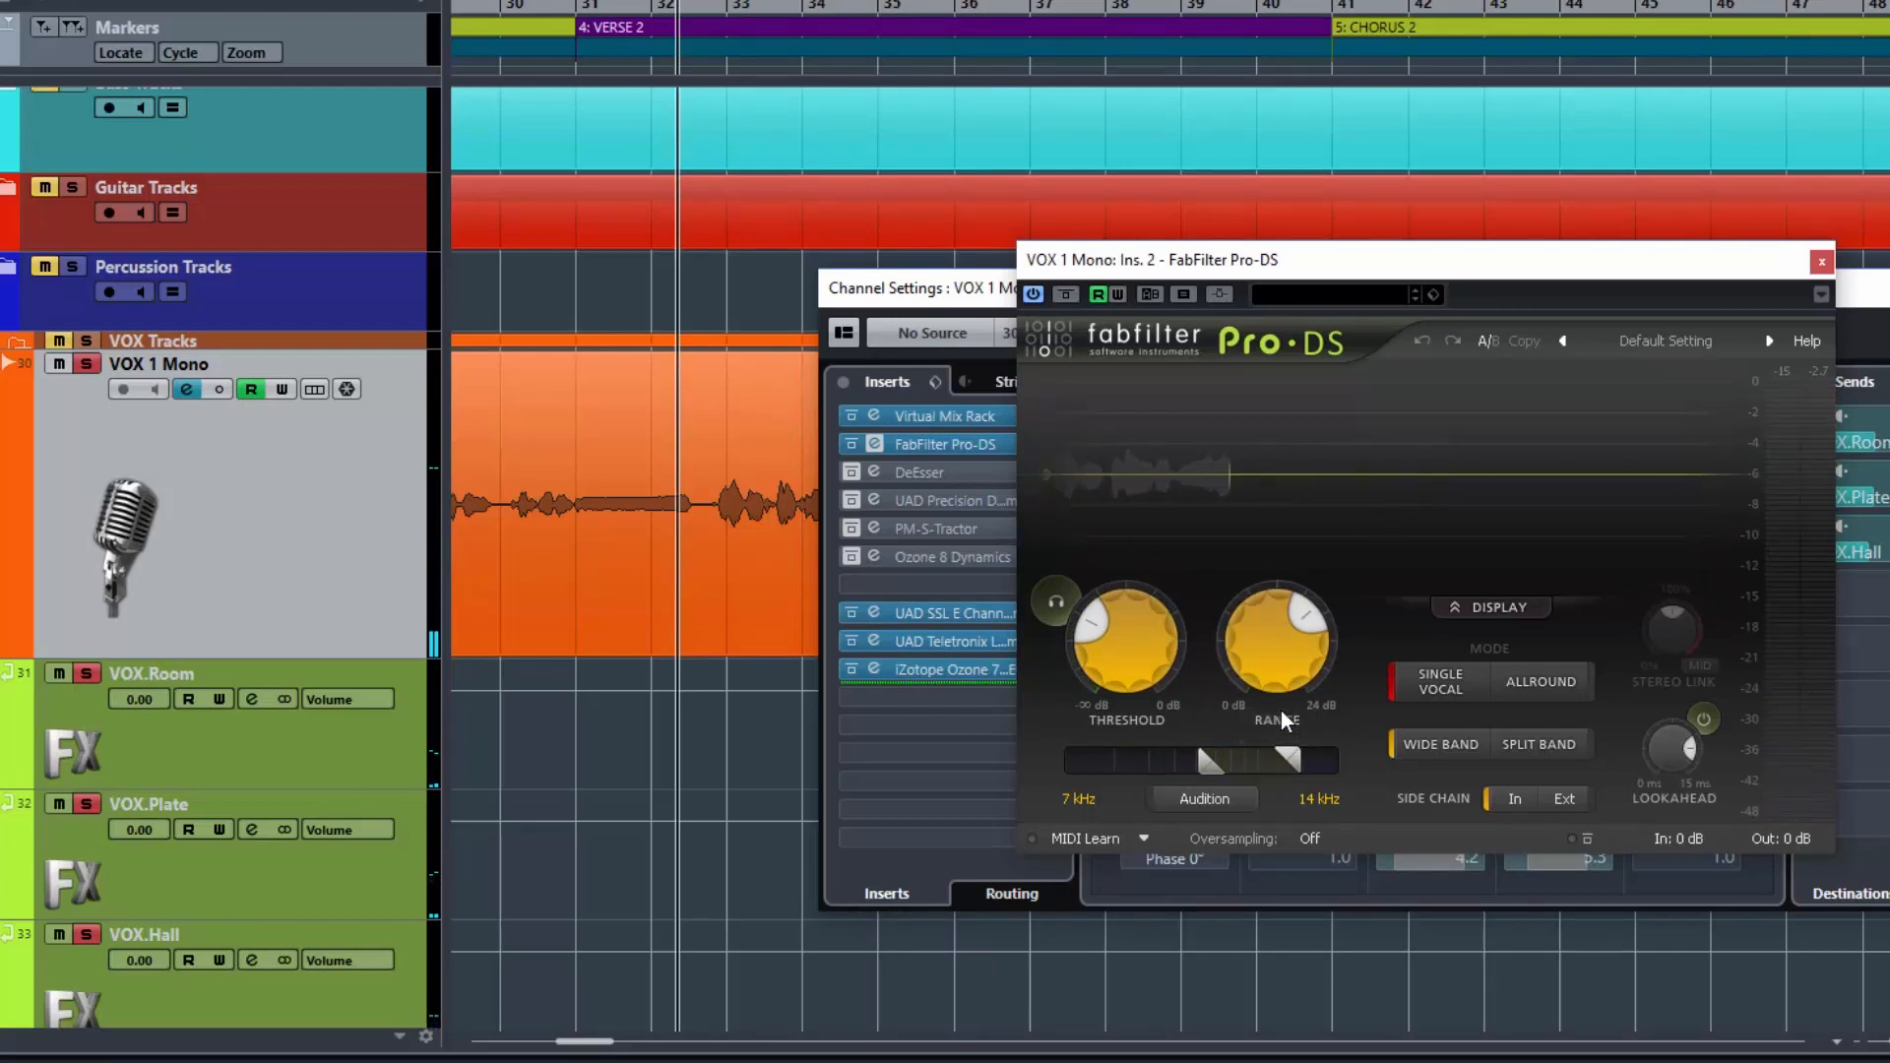
# - Audition the de-esser's side-chain during playback and set its frequency range to 8.276–15.97 kHz
pyautogui.moveTo(1312, 278); pyautogui.dragTo(1326, 279)
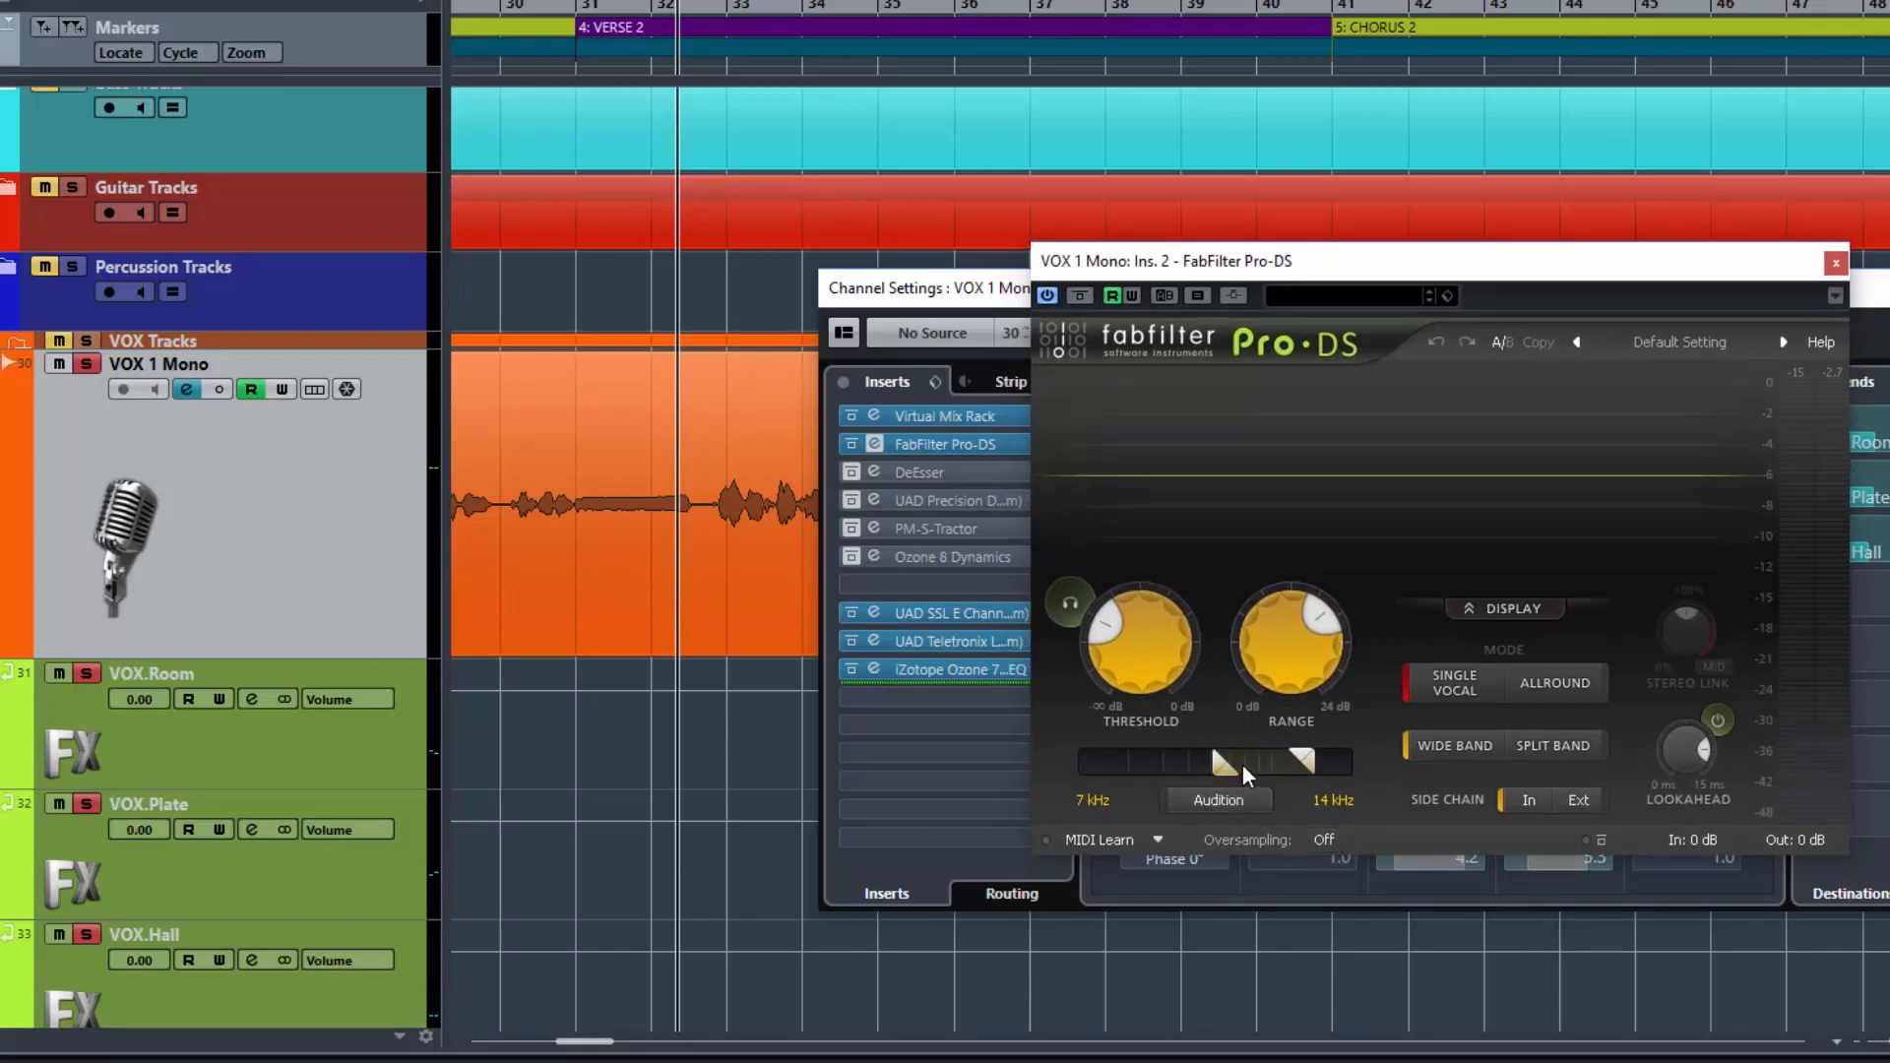
pyautogui.moveTo(1275, 773)
pyautogui.press('space')
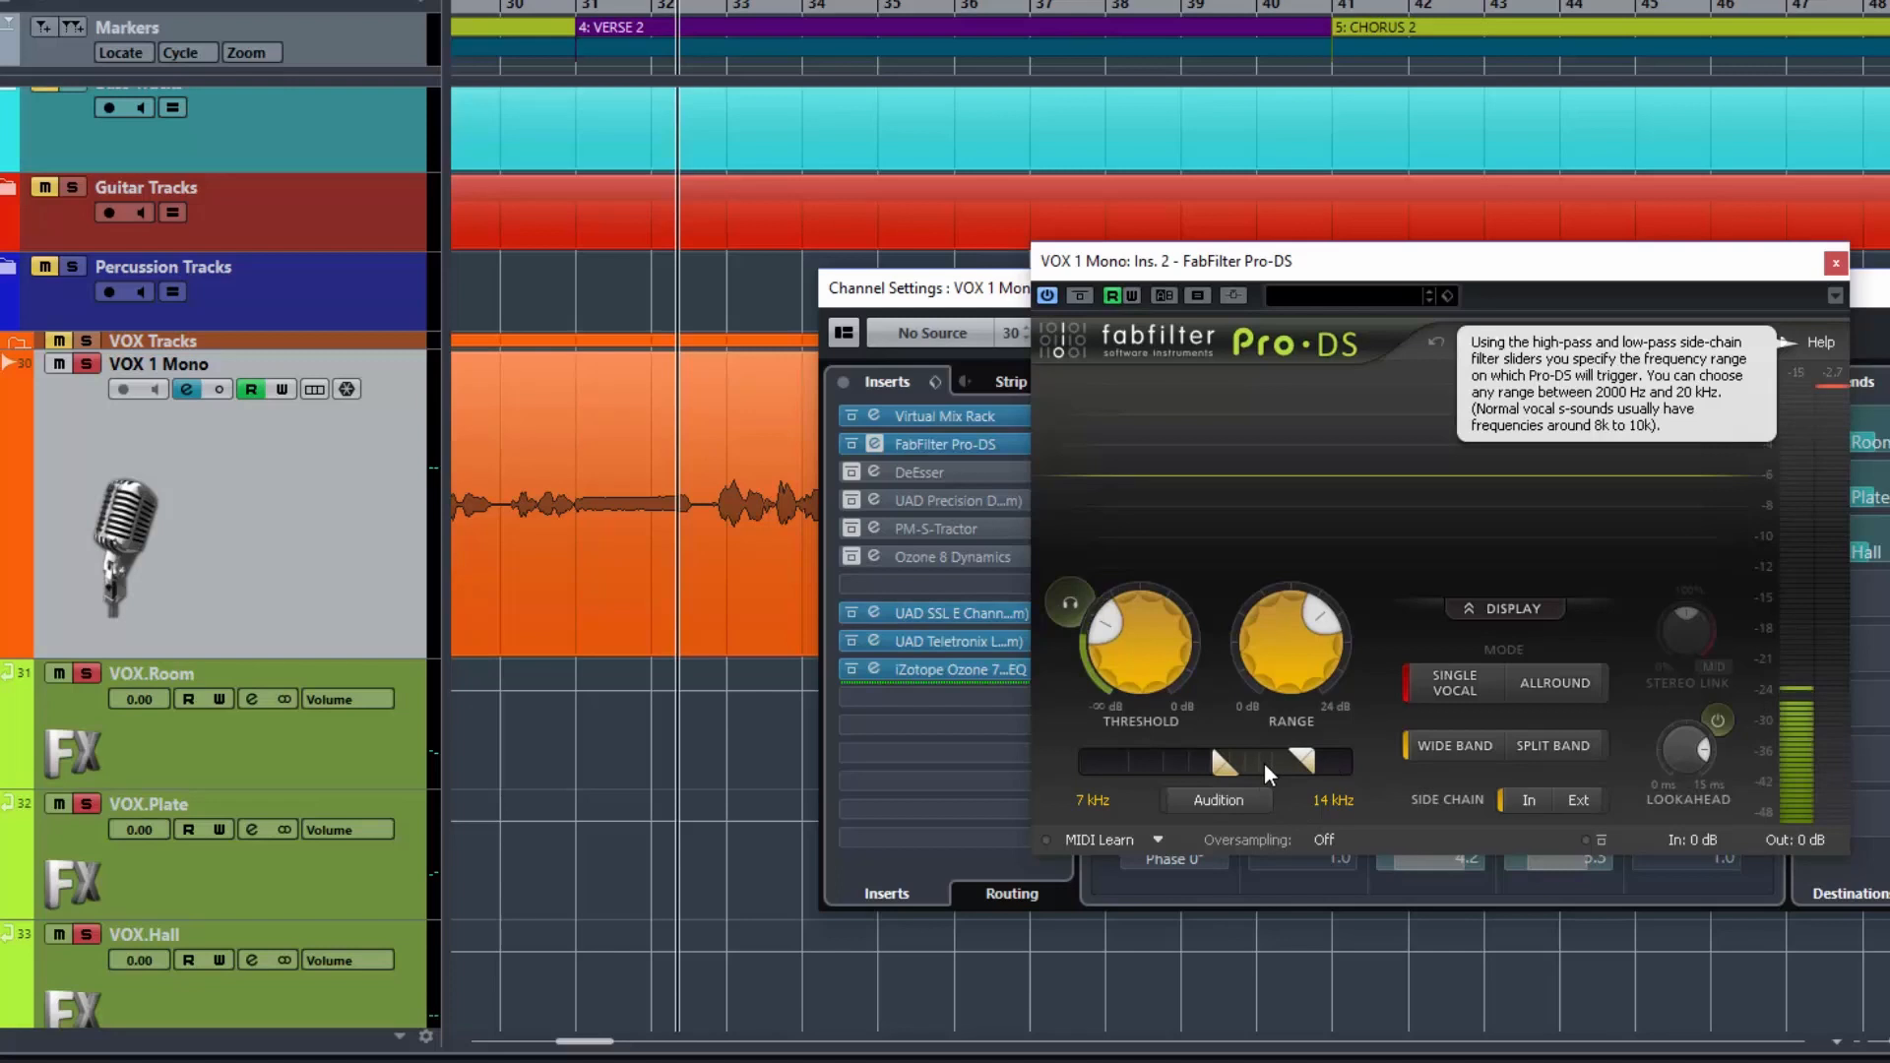
pyautogui.click(1216, 796)
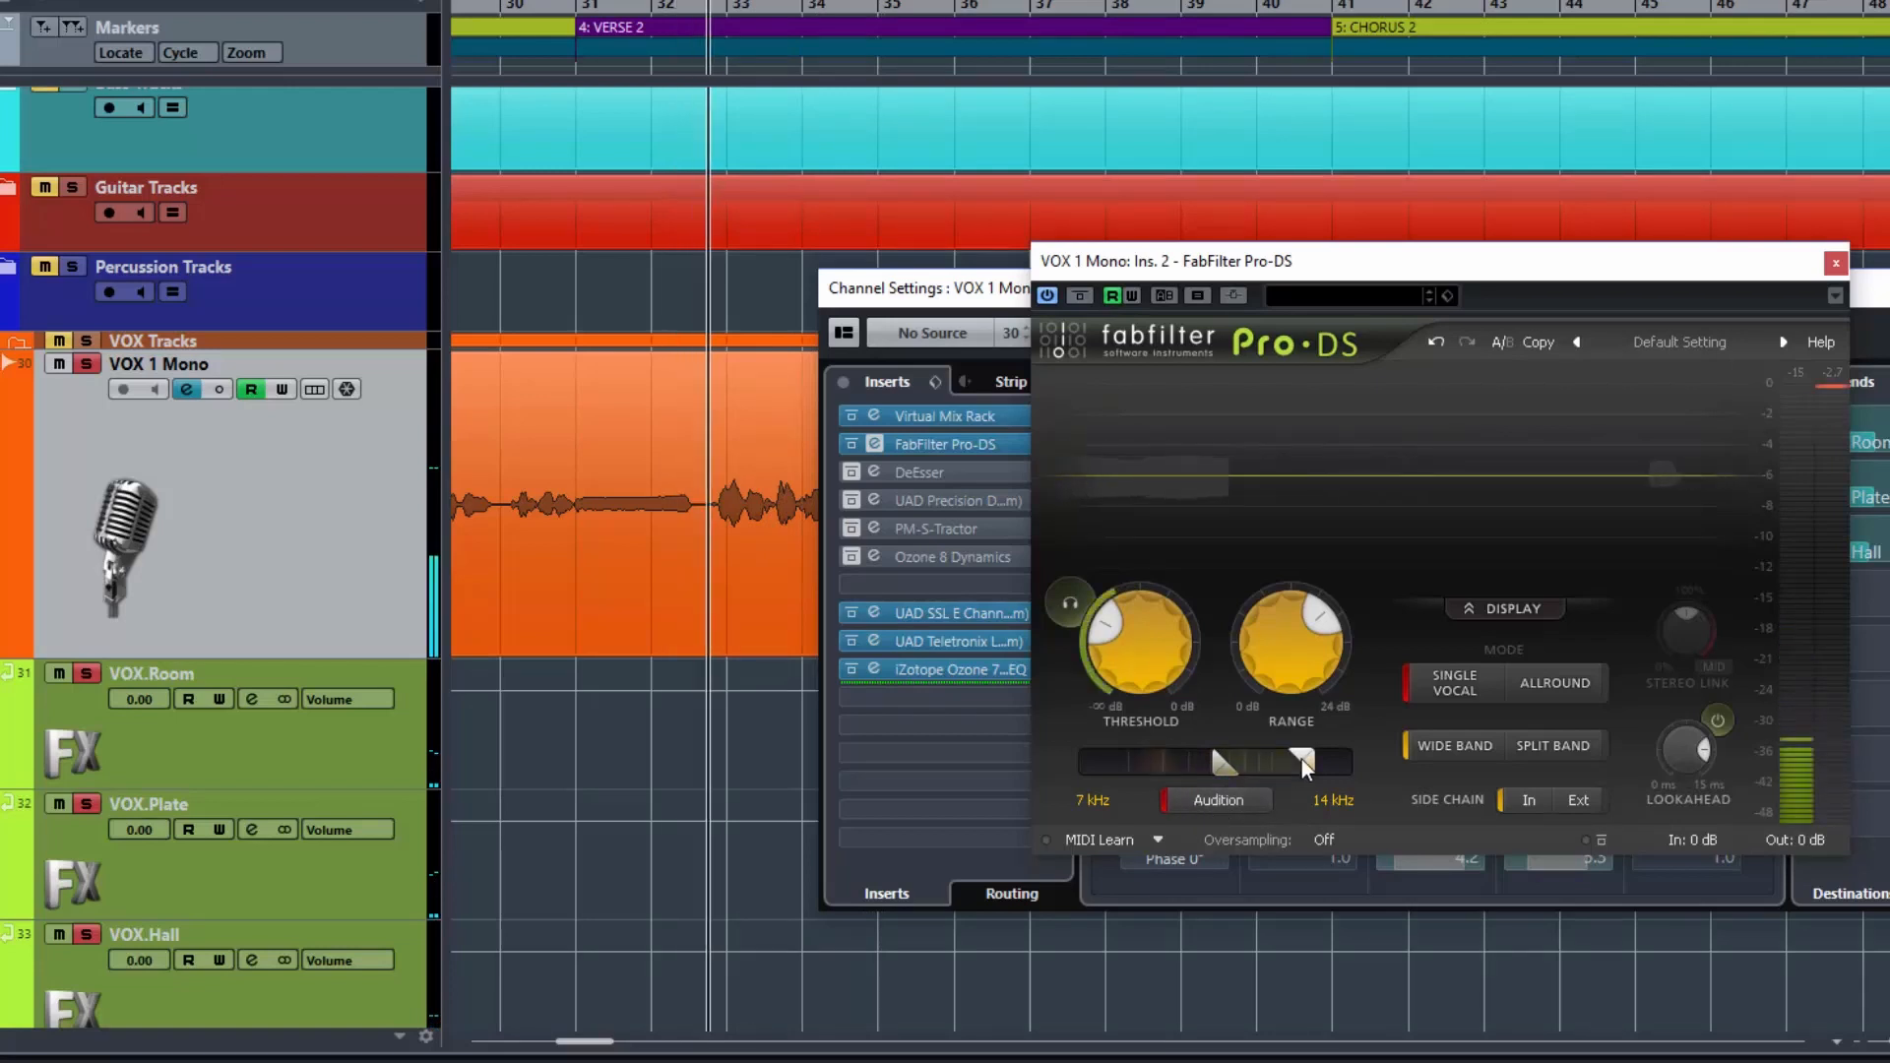
pyautogui.moveTo(1222, 766); pyautogui.dragTo(1315, 759)
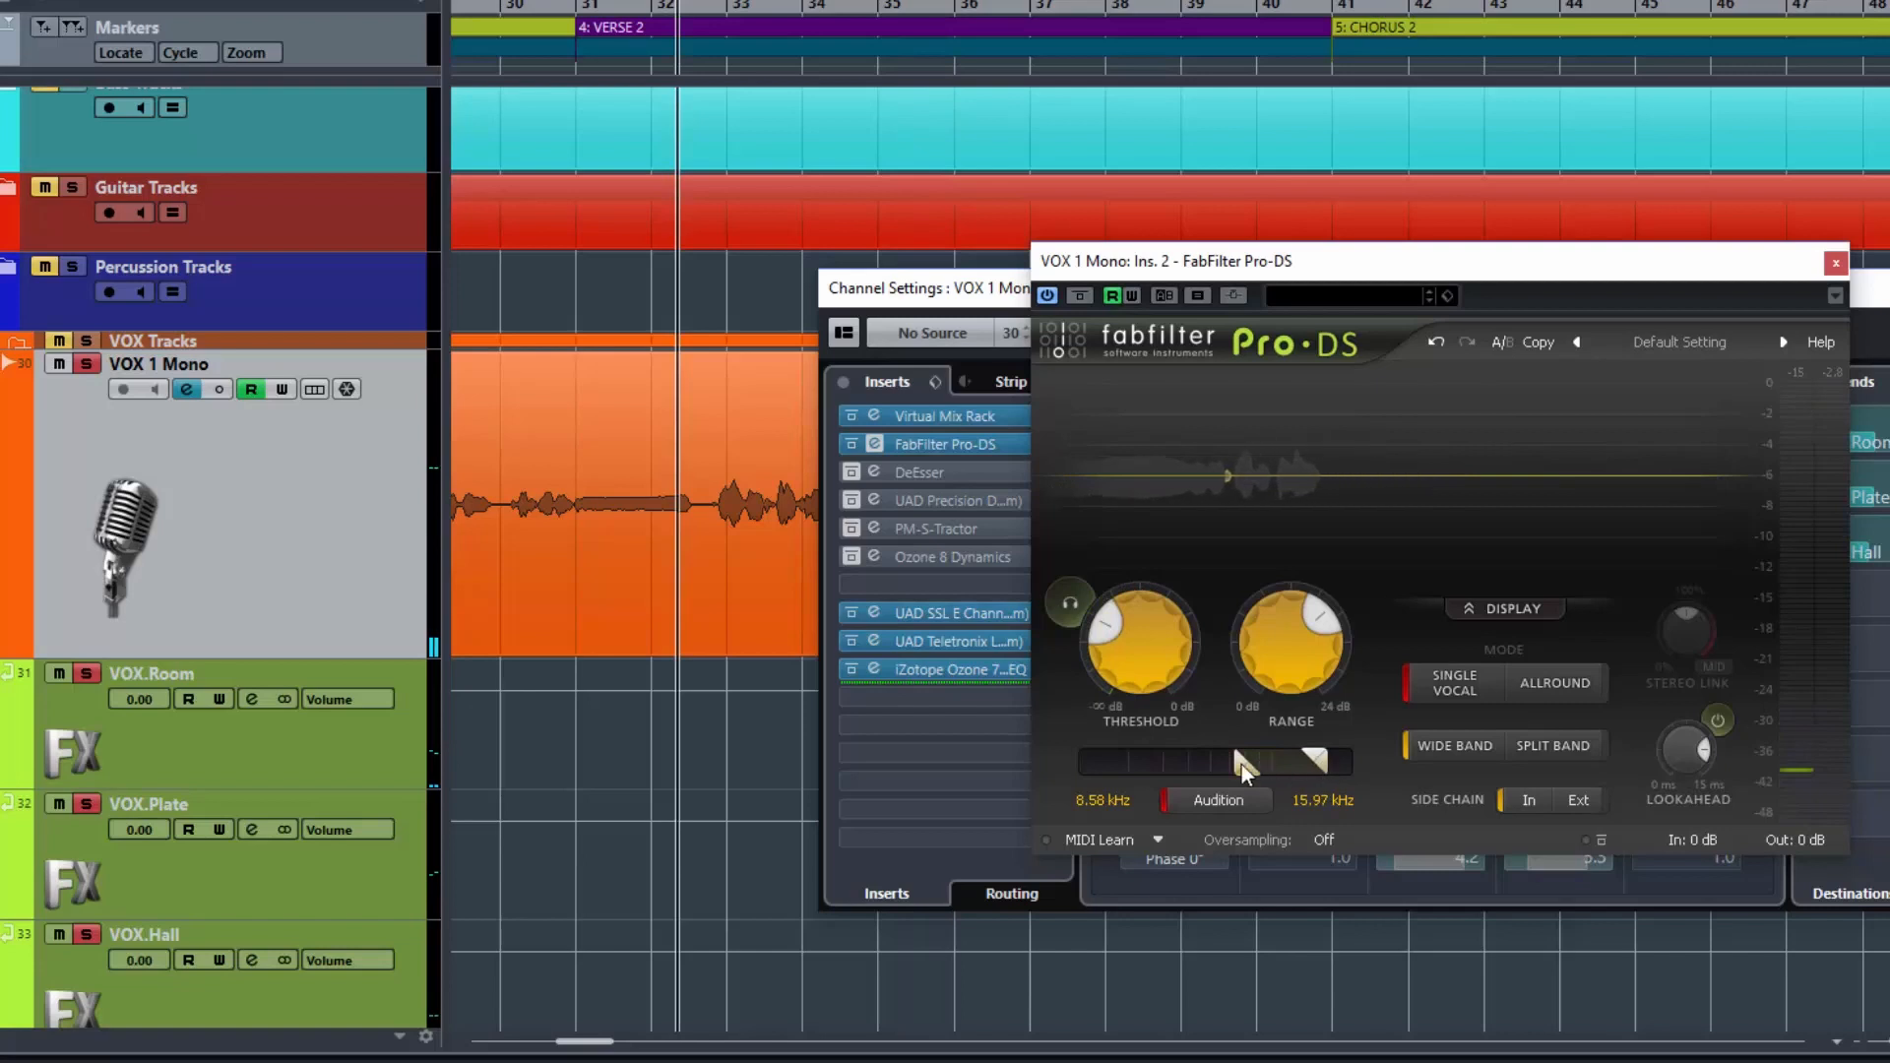
pyautogui.moveTo(1242, 764); pyautogui.dragTo(1243, 766)
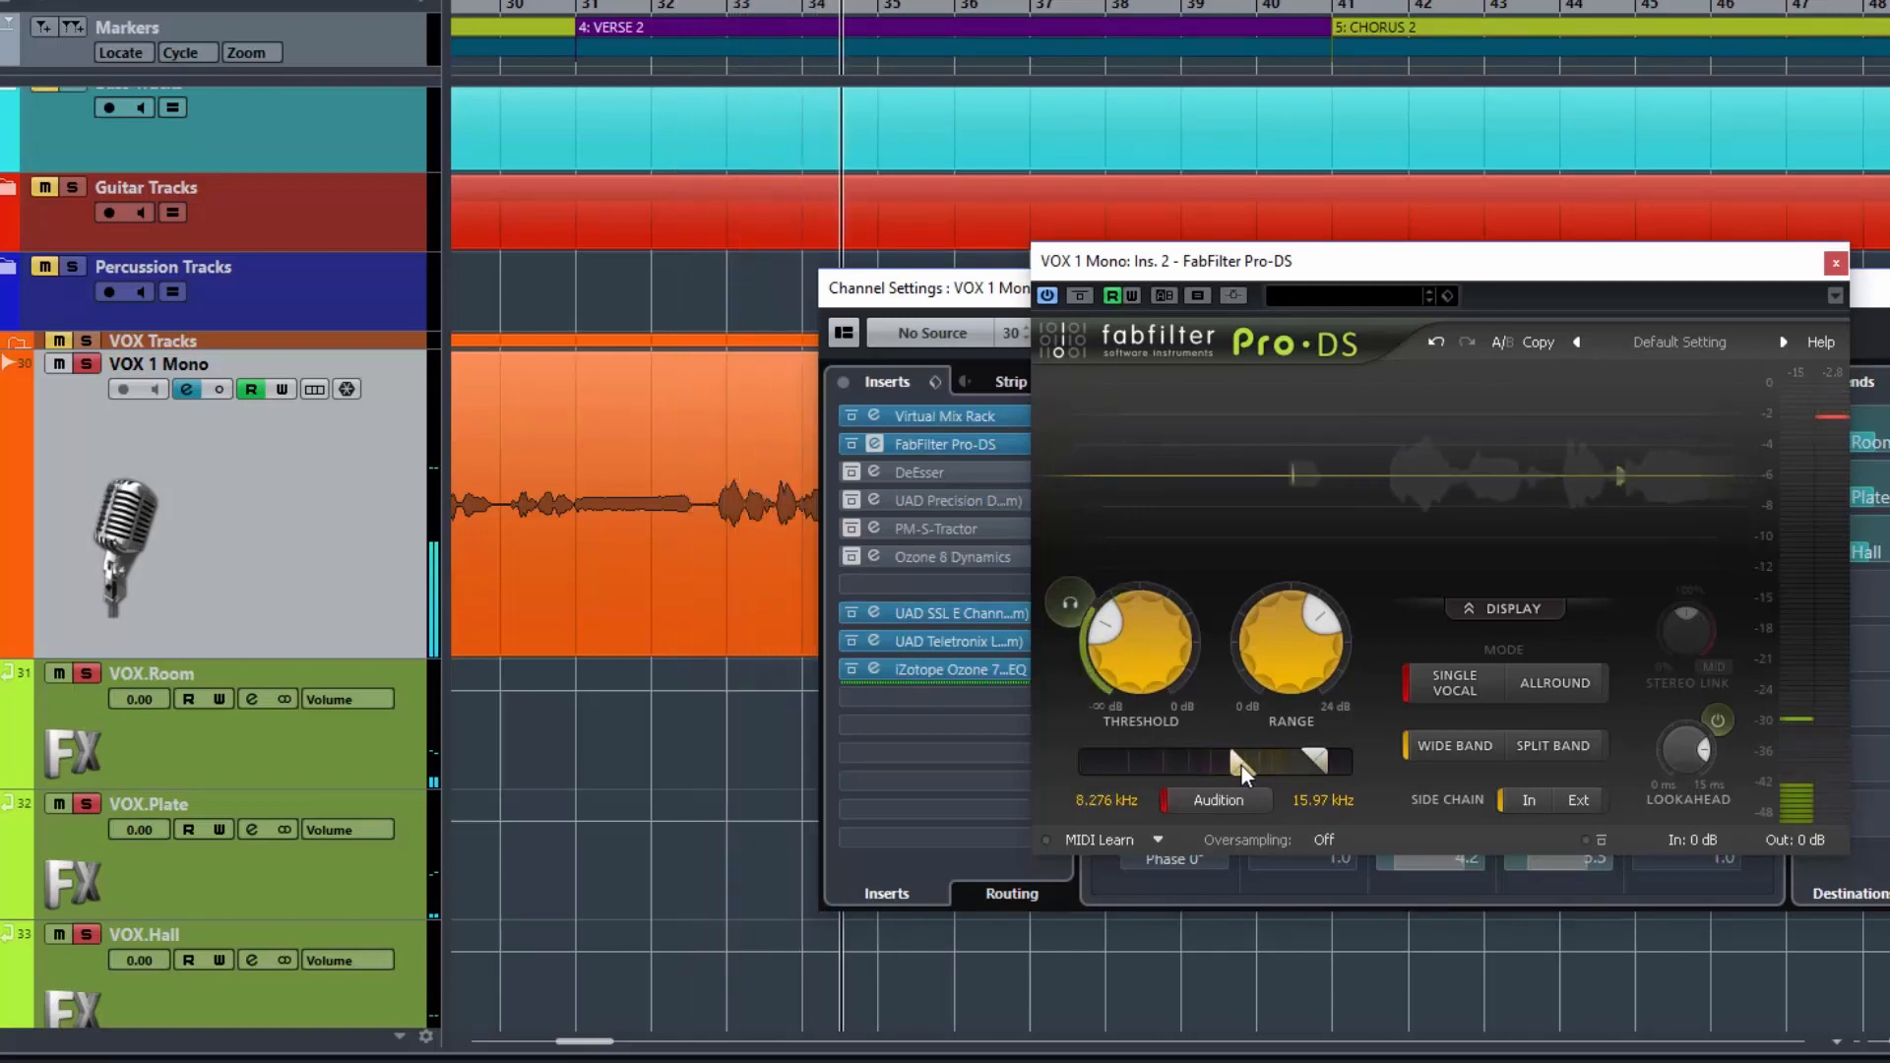
pyautogui.click(1213, 805)
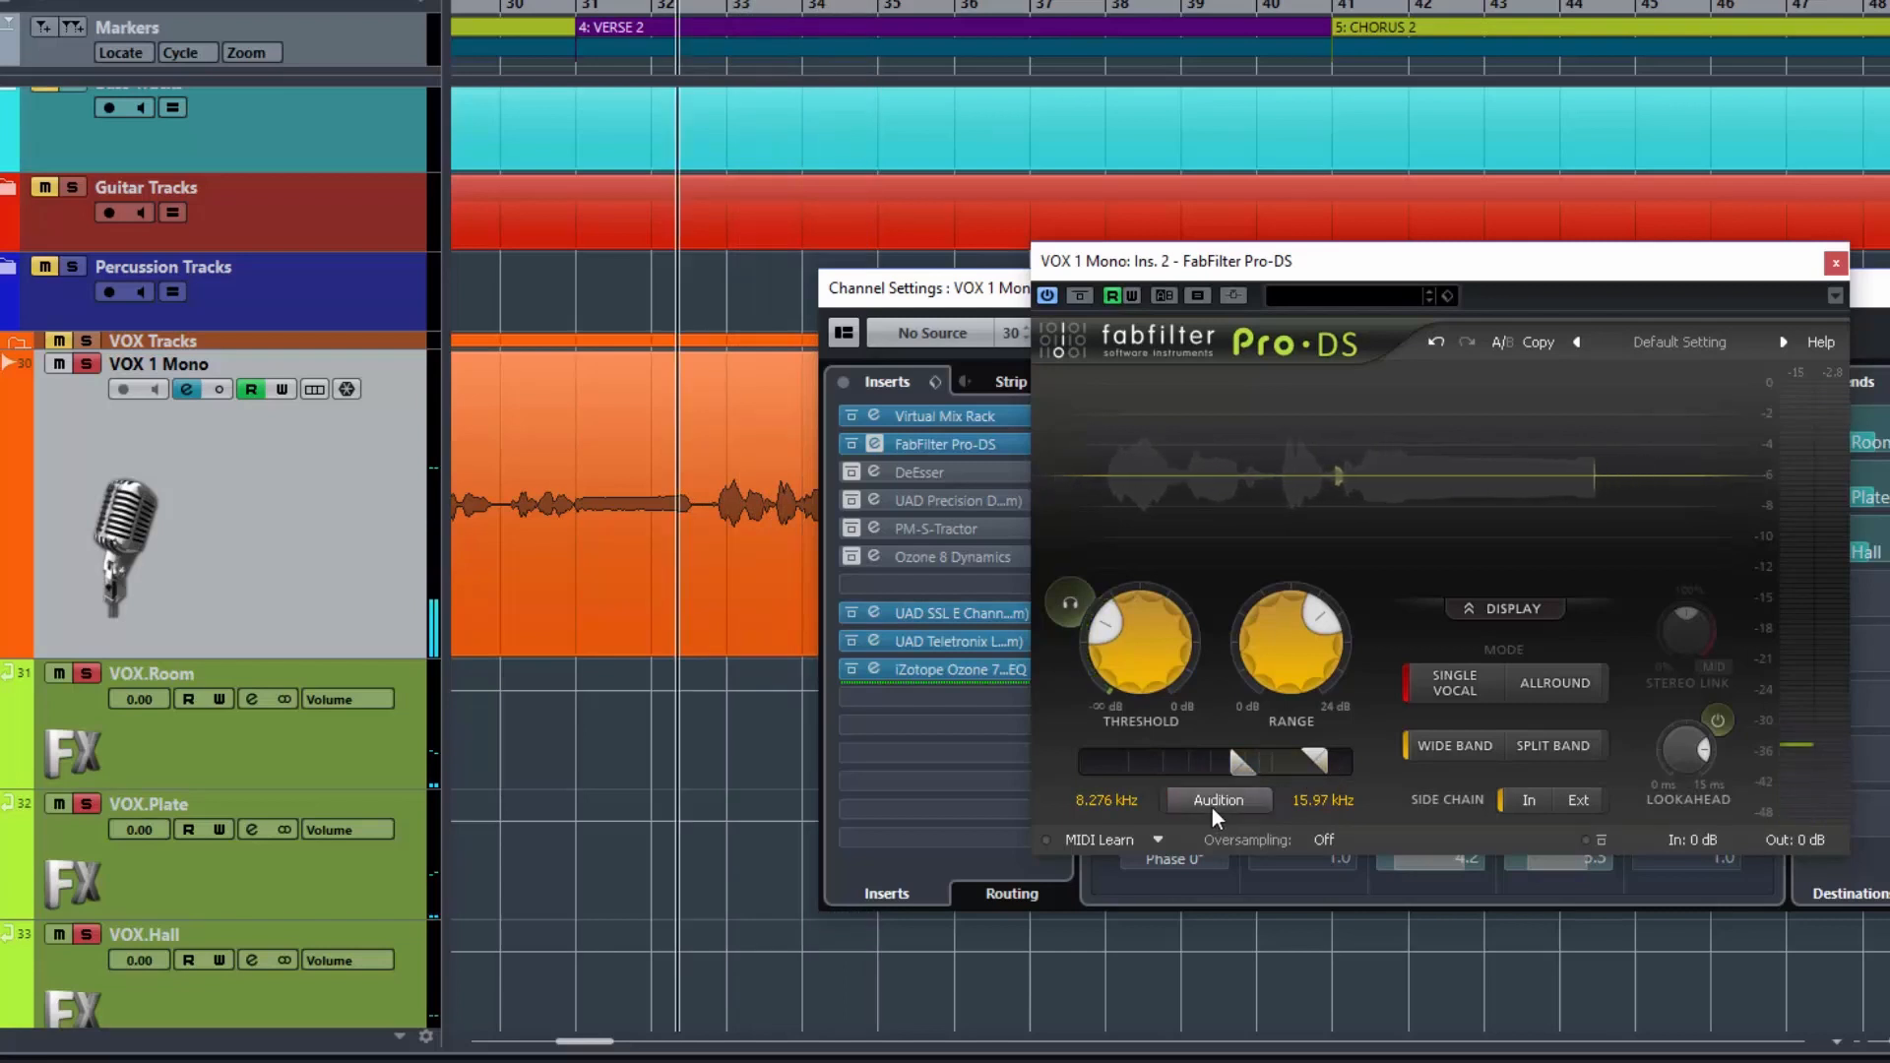
# - Listen to only the triggered signal while playing the phrase and lower the threshold to about -55.64 dB
pyautogui.click(1072, 612)
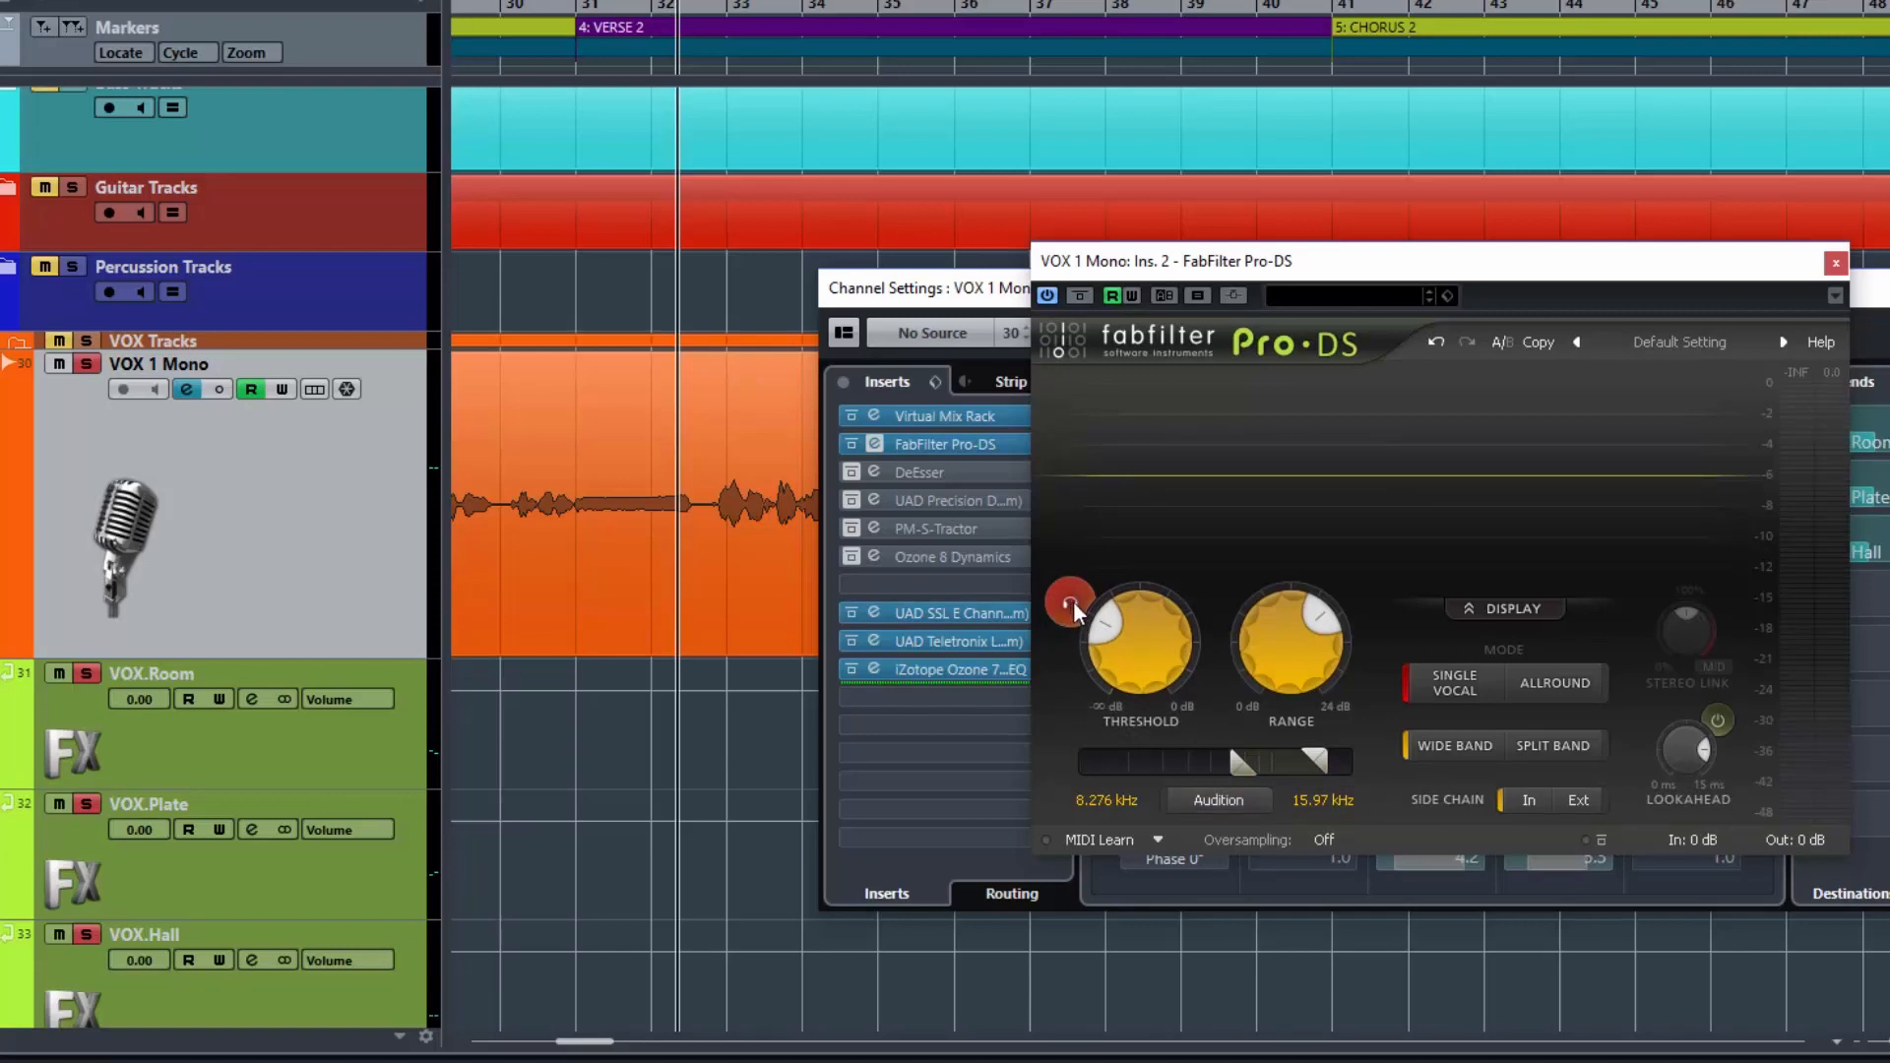
pyautogui.moveTo(1095, 637)
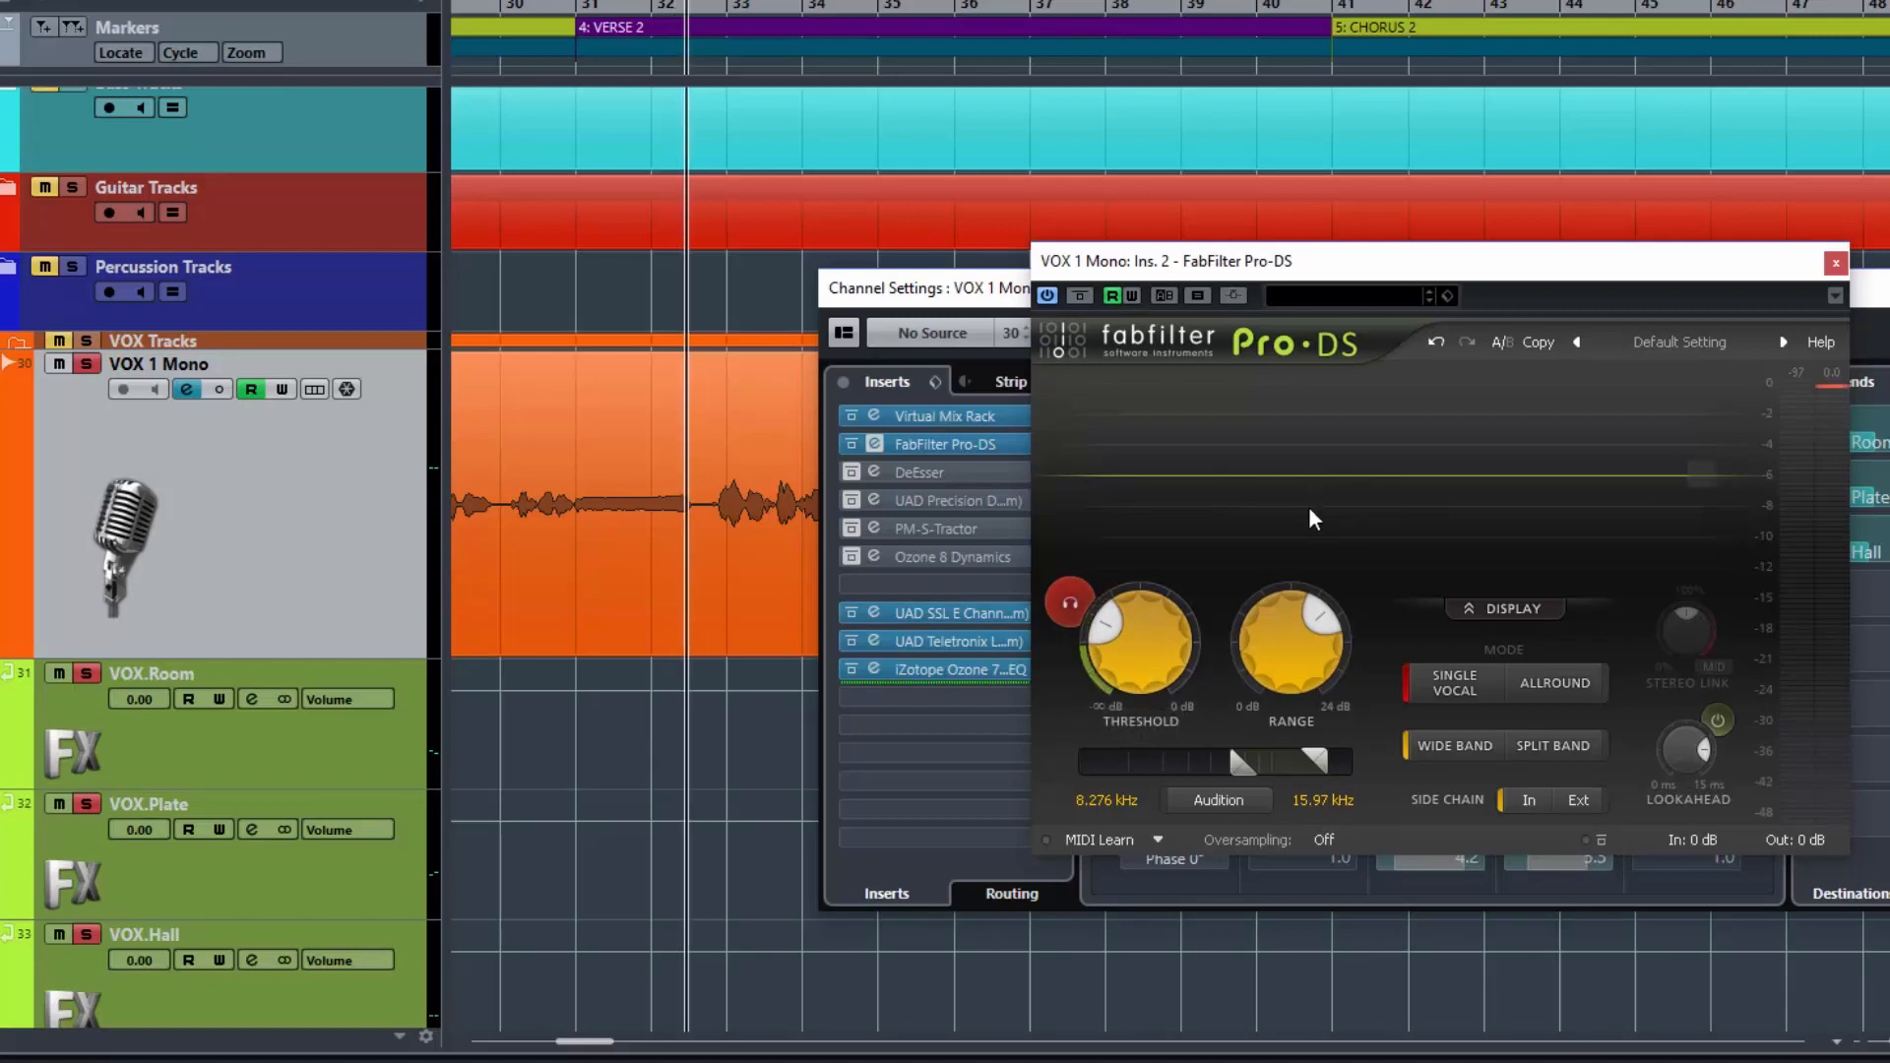
pyautogui.moveTo(1131, 657); pyautogui.dragTo(1134, 741)
pyautogui.press('space')
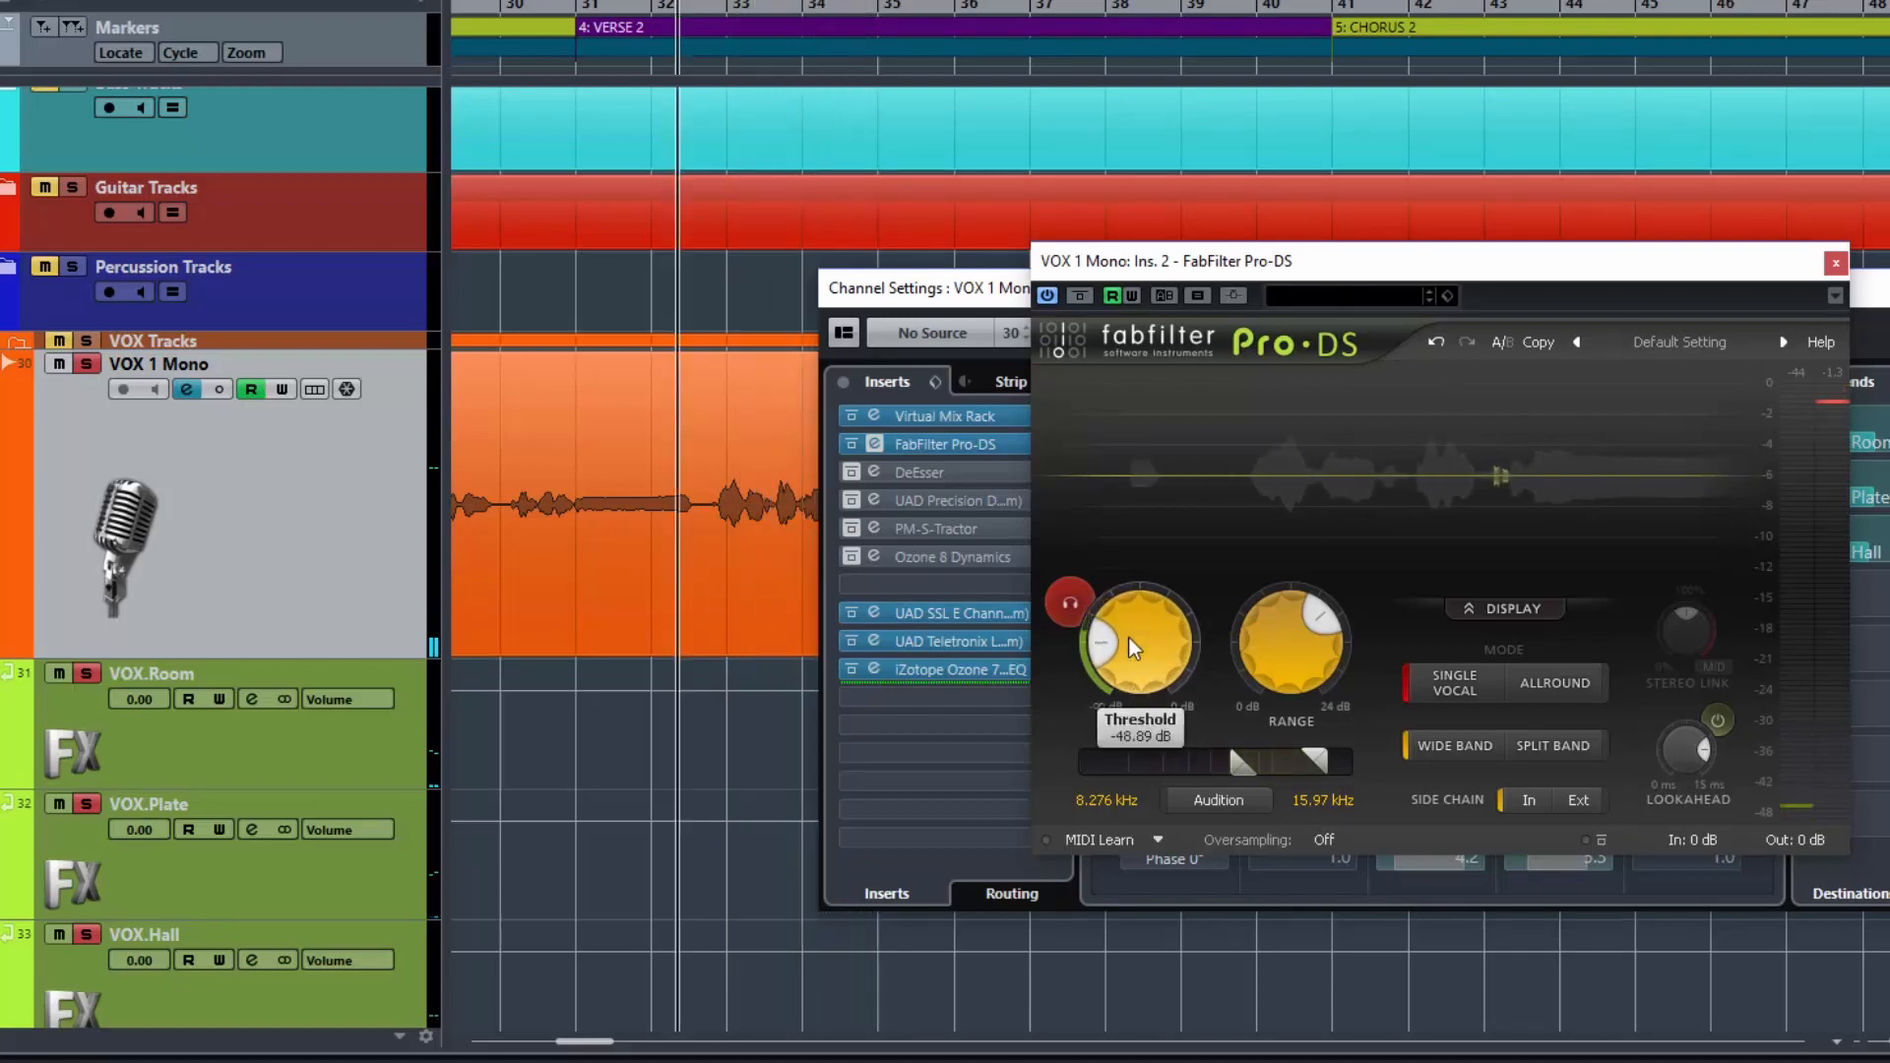
pyautogui.press('space')
pyautogui.moveTo(1124, 652); pyautogui.dragTo(1126, 657)
# - Set the de-esser's range to 12.94 dB, replay the phrase and return to normal listening
pyautogui.moveTo(1284, 635); pyautogui.dragTo(1278, 595)
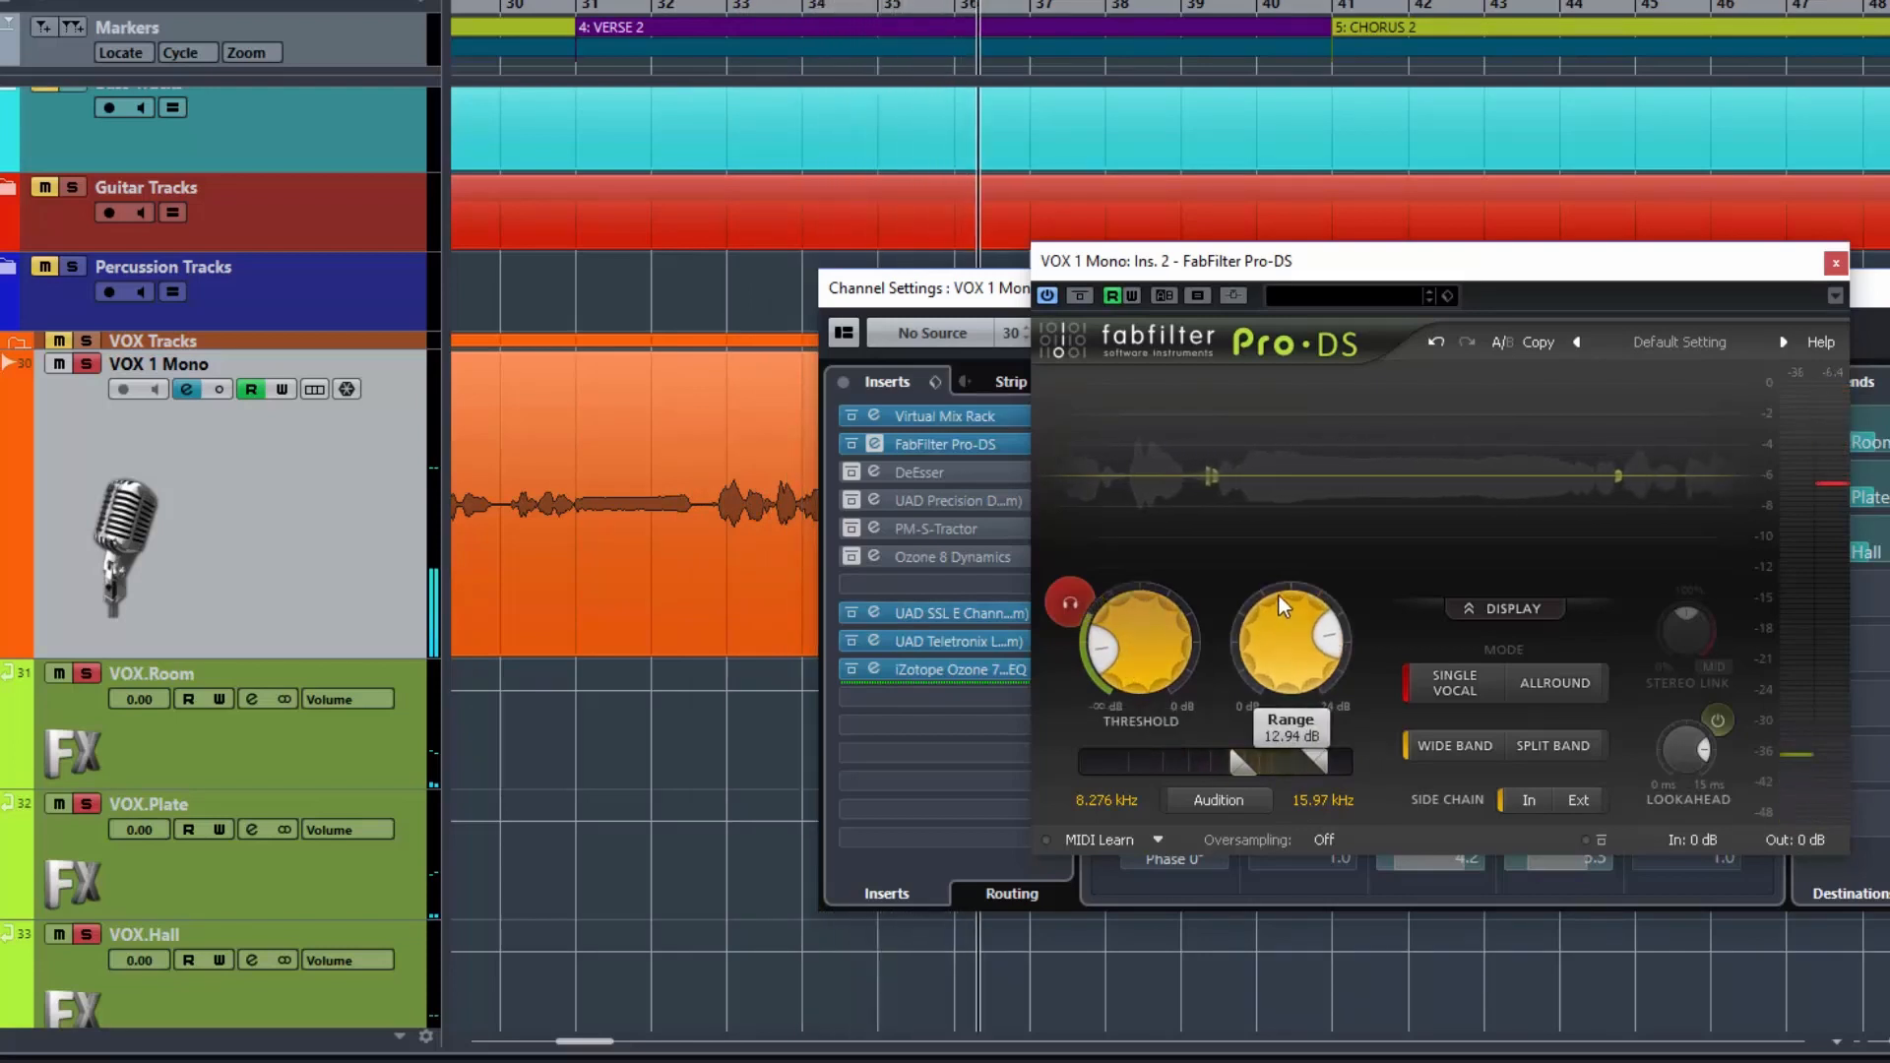
pyautogui.press('space')
pyautogui.press('space')
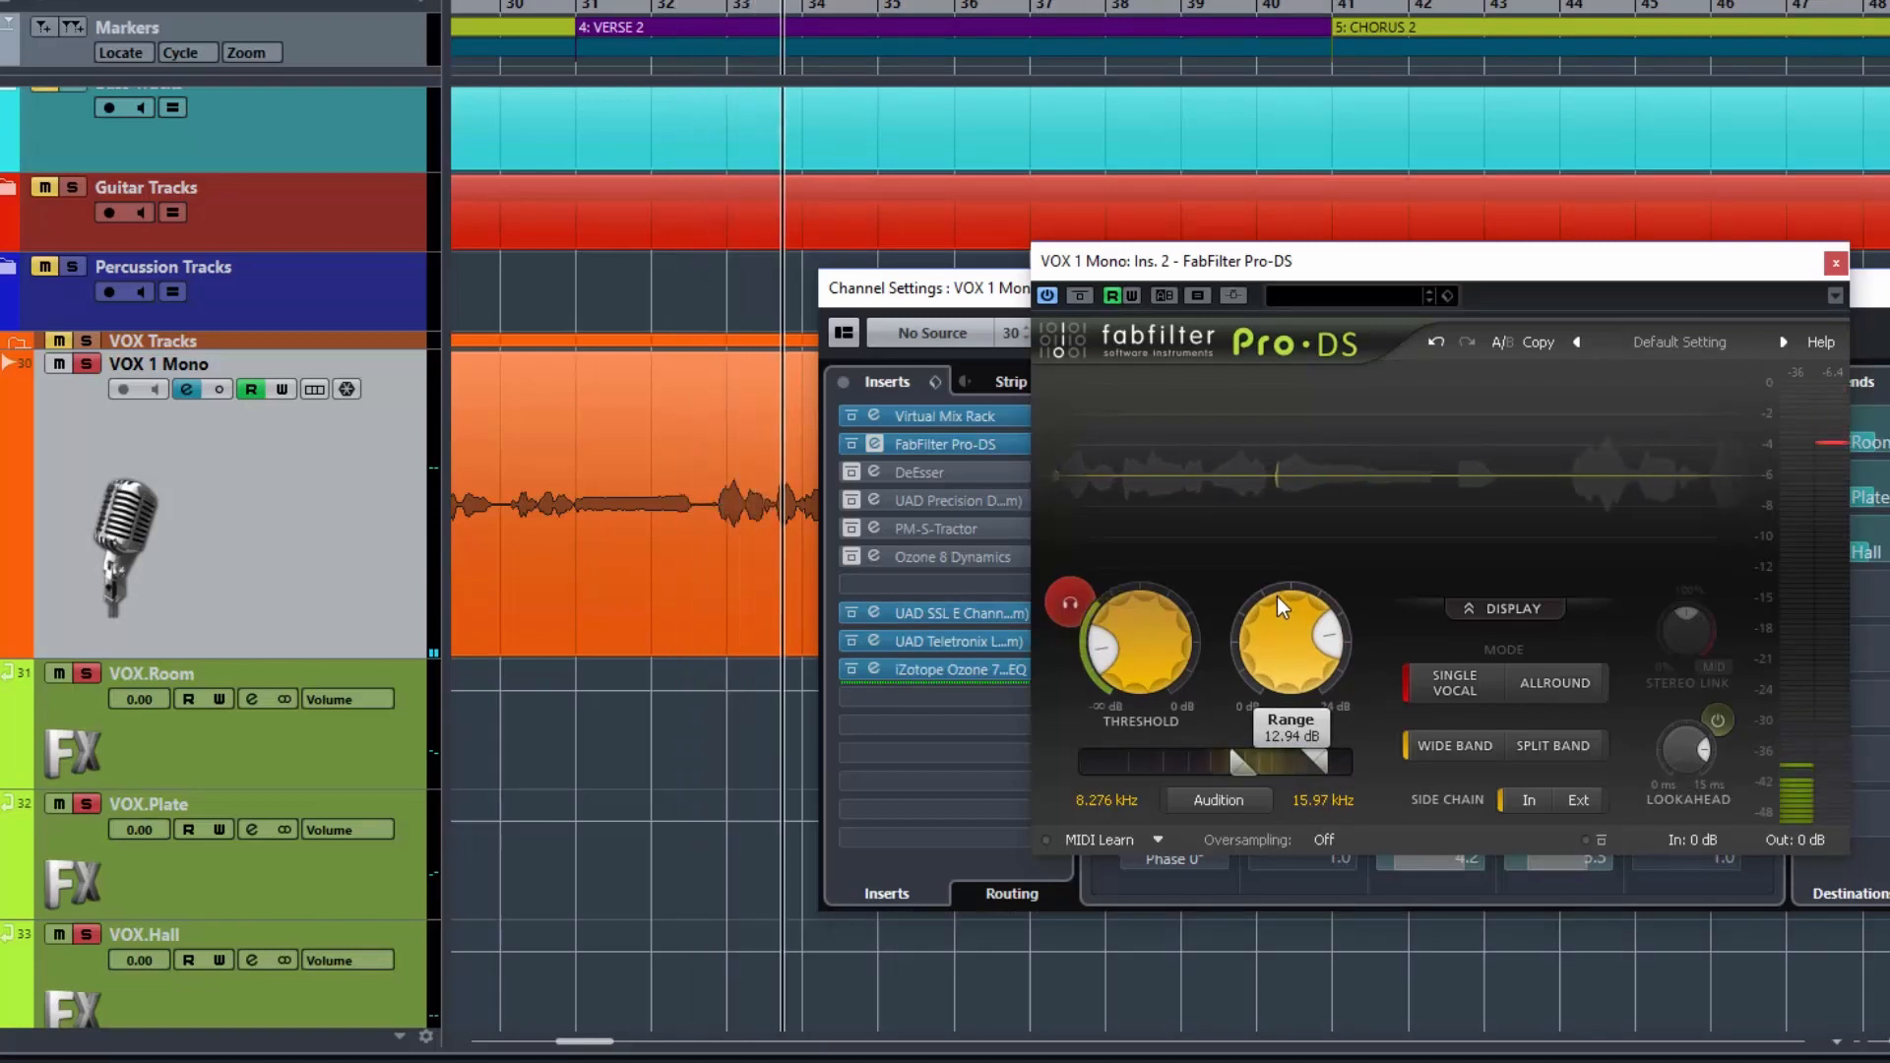
pyautogui.press('space')
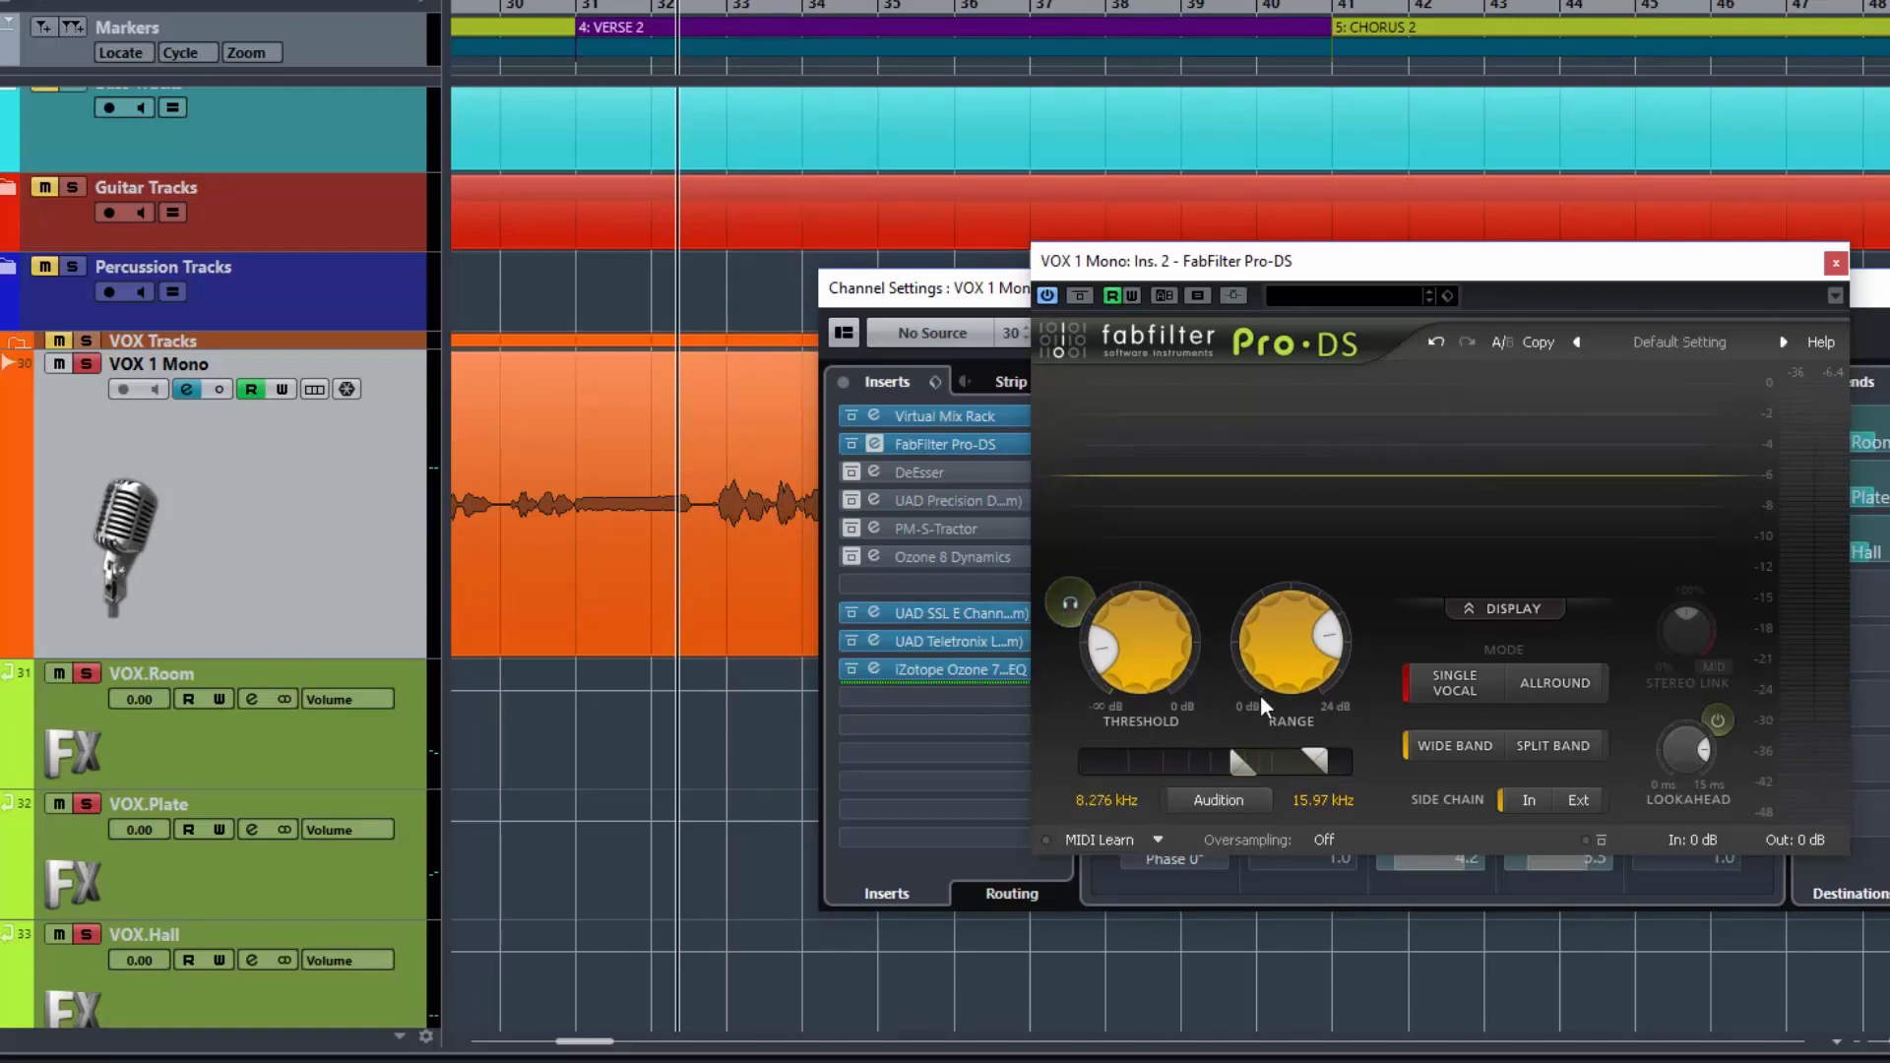
# - Lower the threshold to -89.63 dB and raise the range to 24 dB while the phrase plays
pyautogui.moveTo(1160, 689)
pyautogui.press('space')
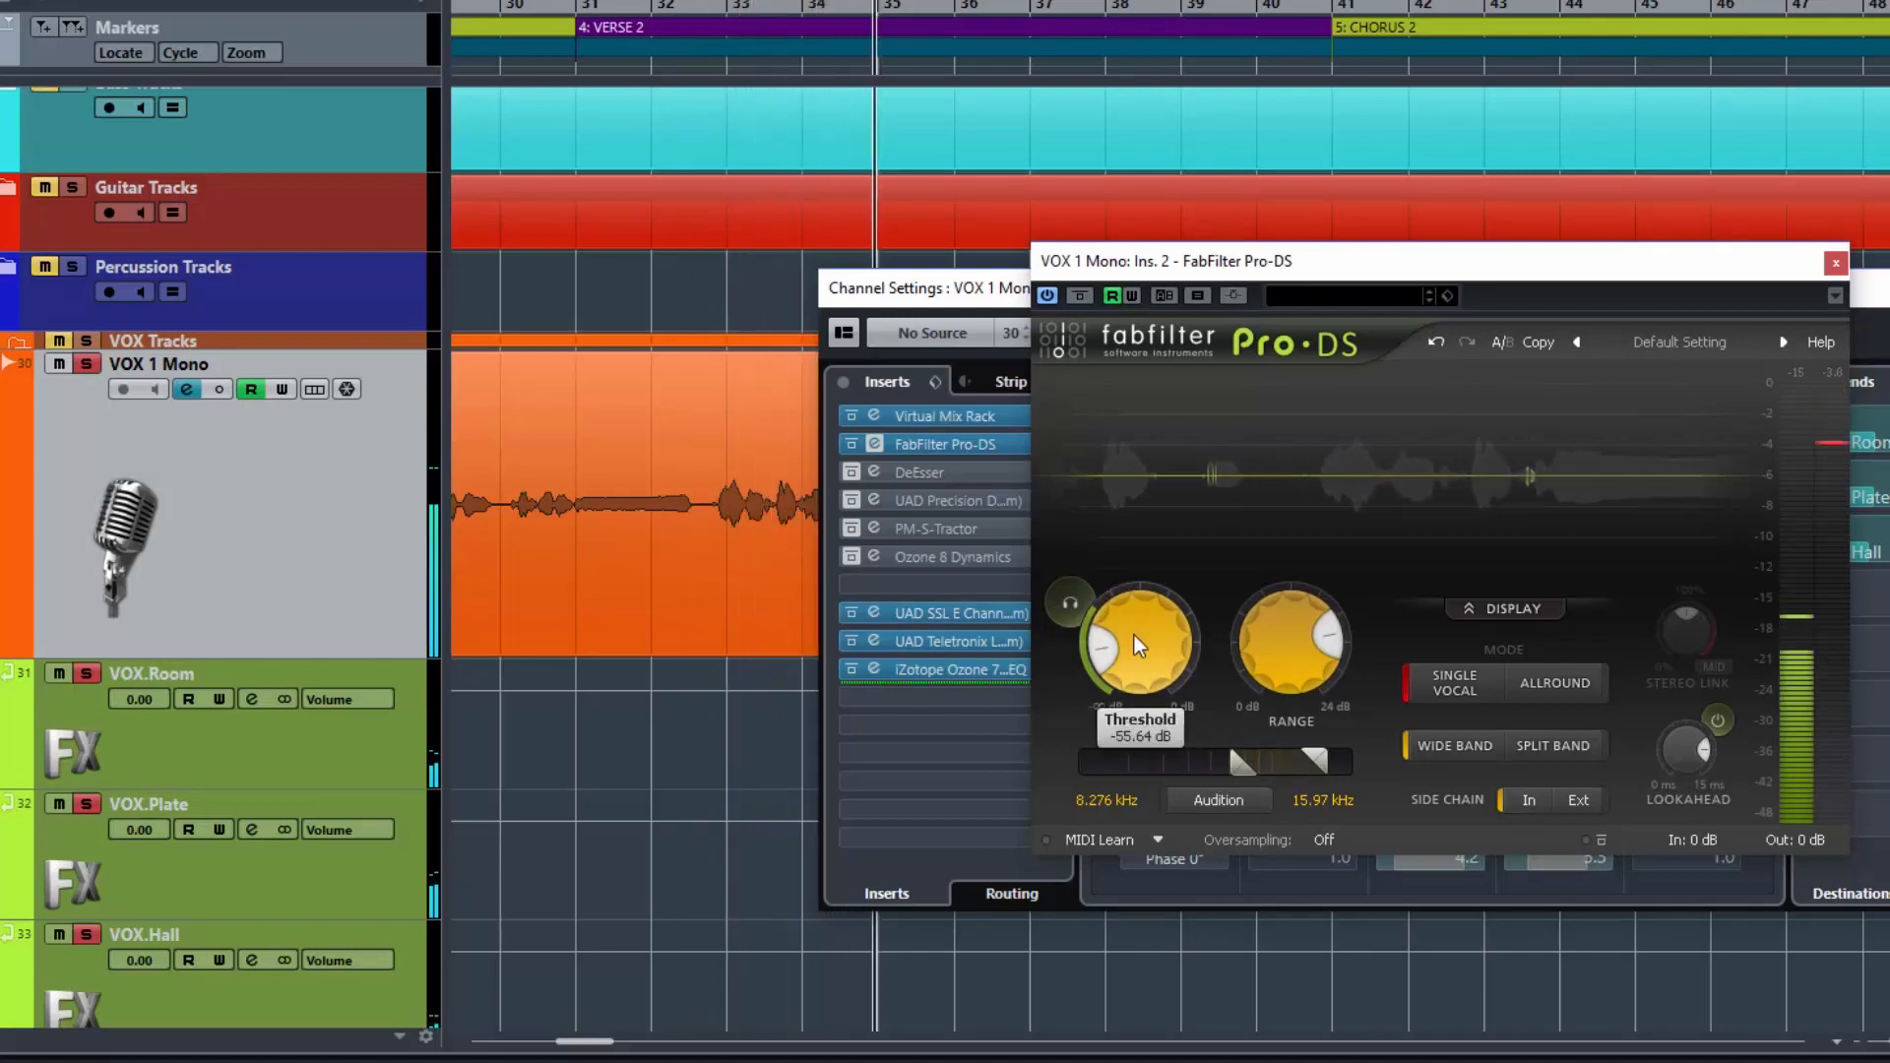
pyautogui.moveTo(1134, 638); pyautogui.dragTo(1155, 697)
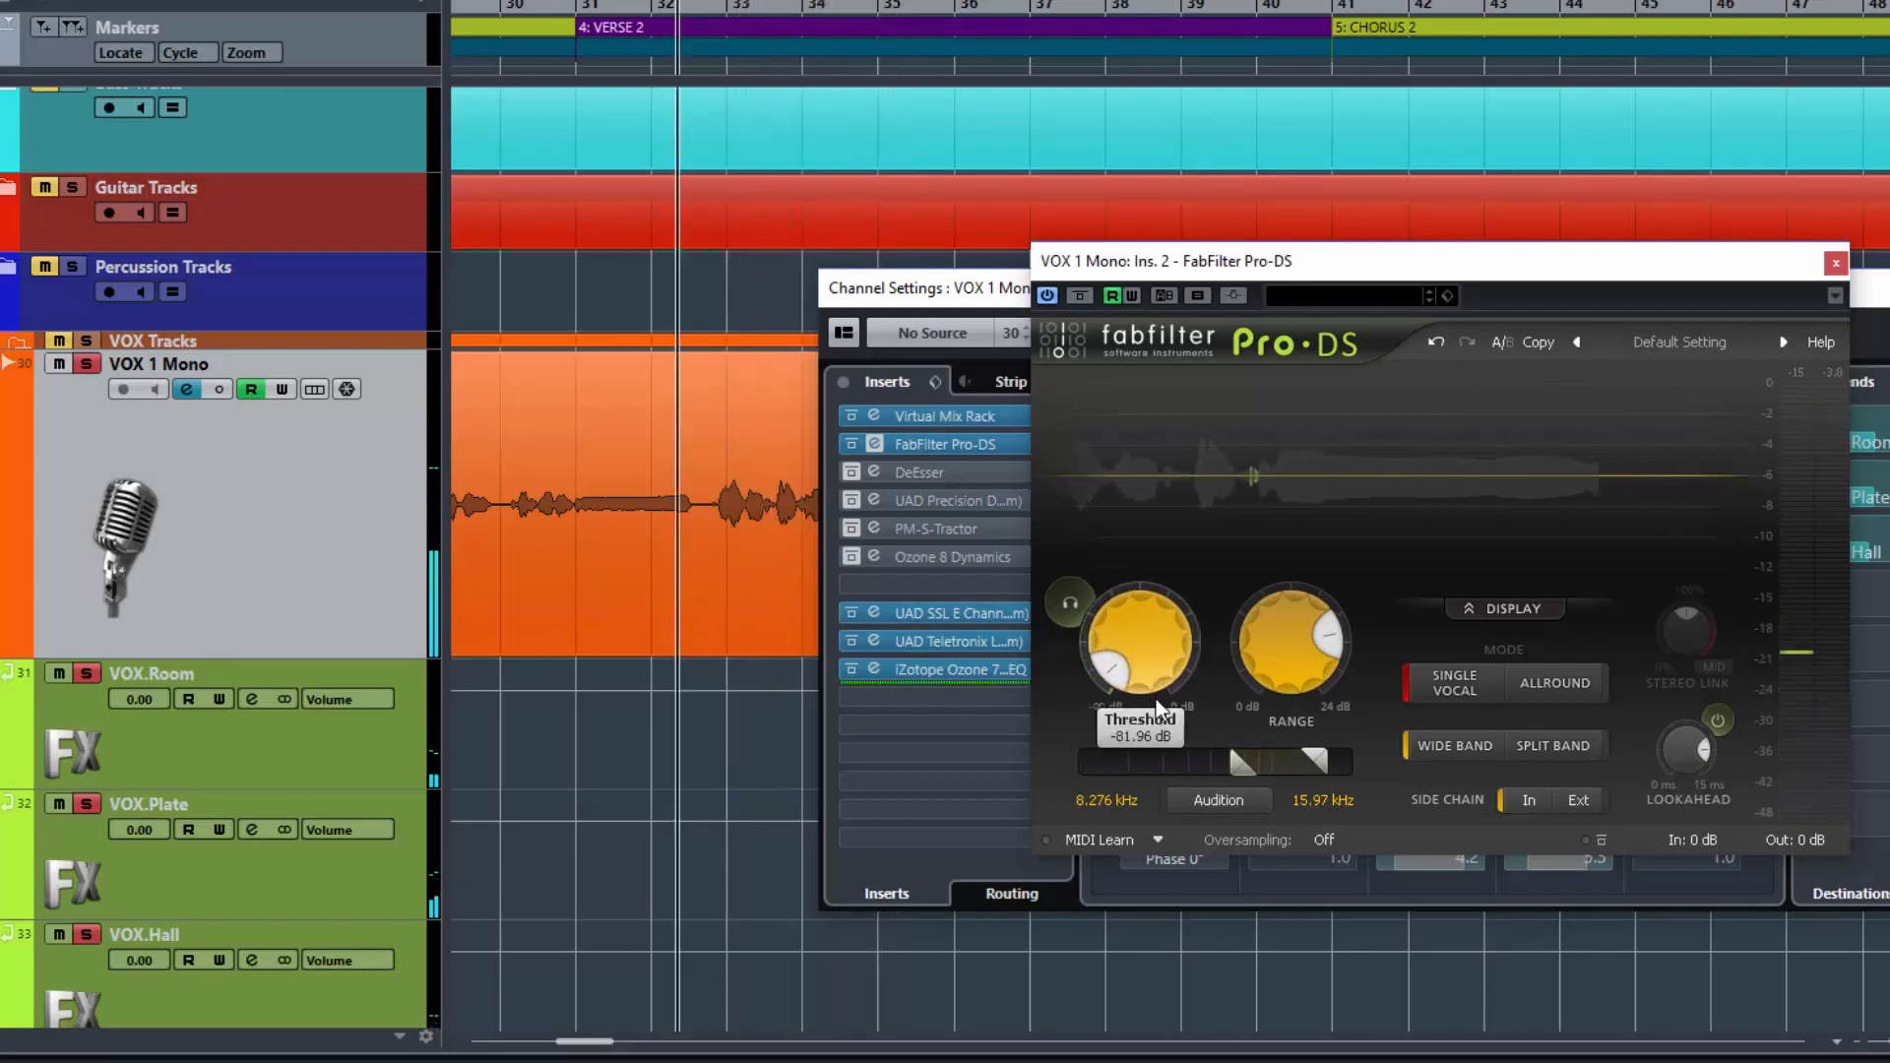
pyautogui.moveTo(1288, 660); pyautogui.dragTo(1282, 585)
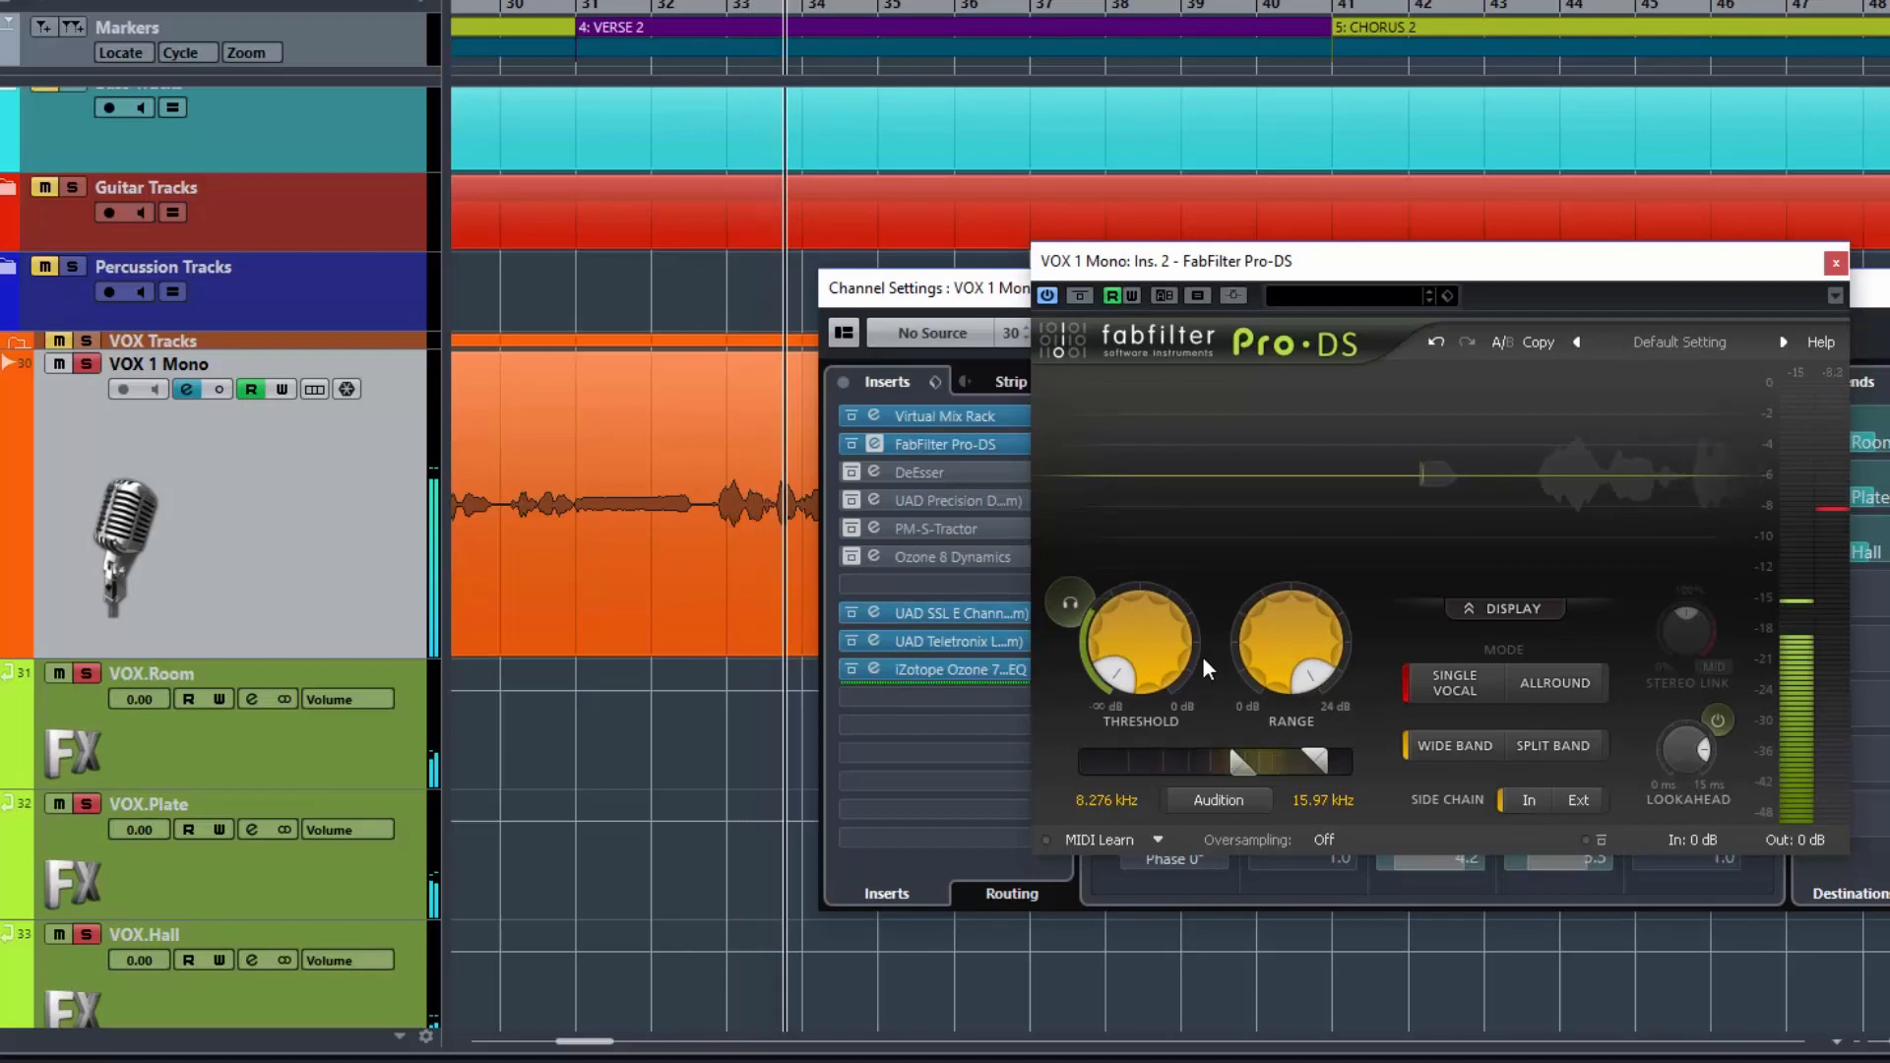
pyautogui.moveTo(1179, 646)
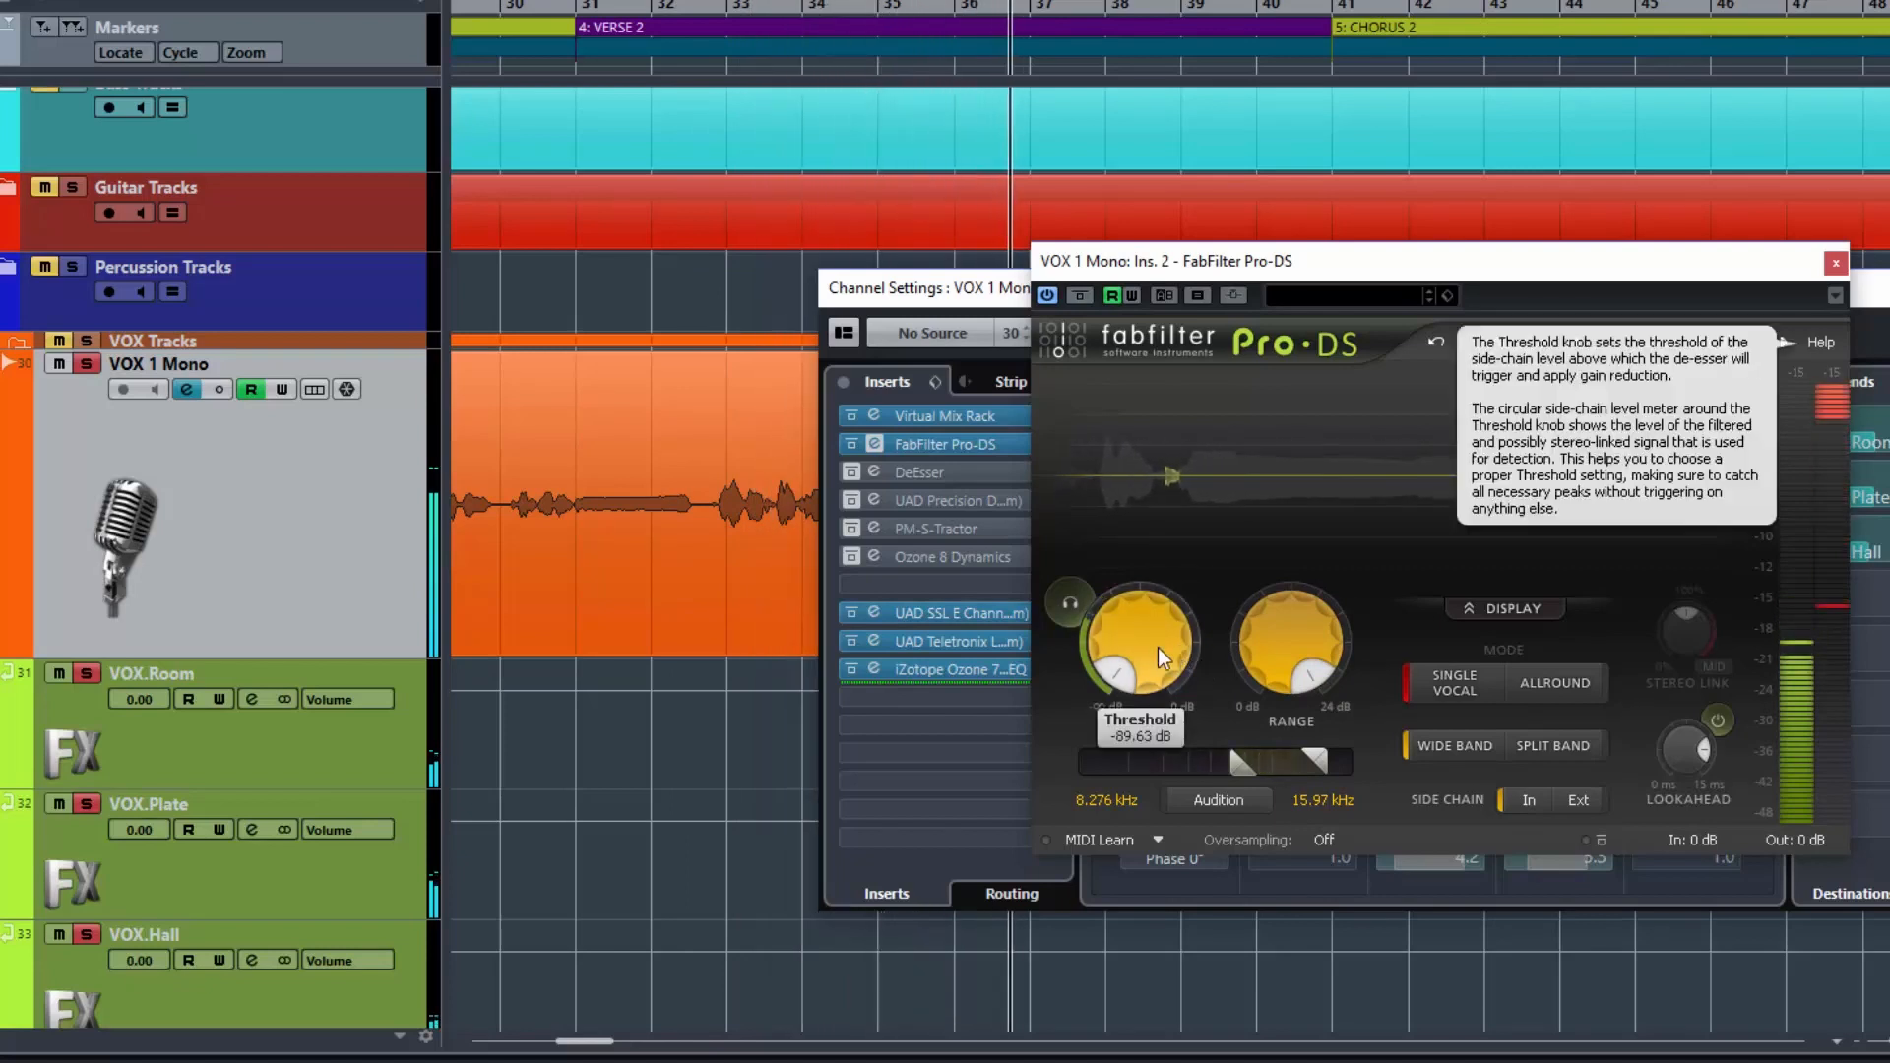
pyautogui.moveTo(1268, 645)
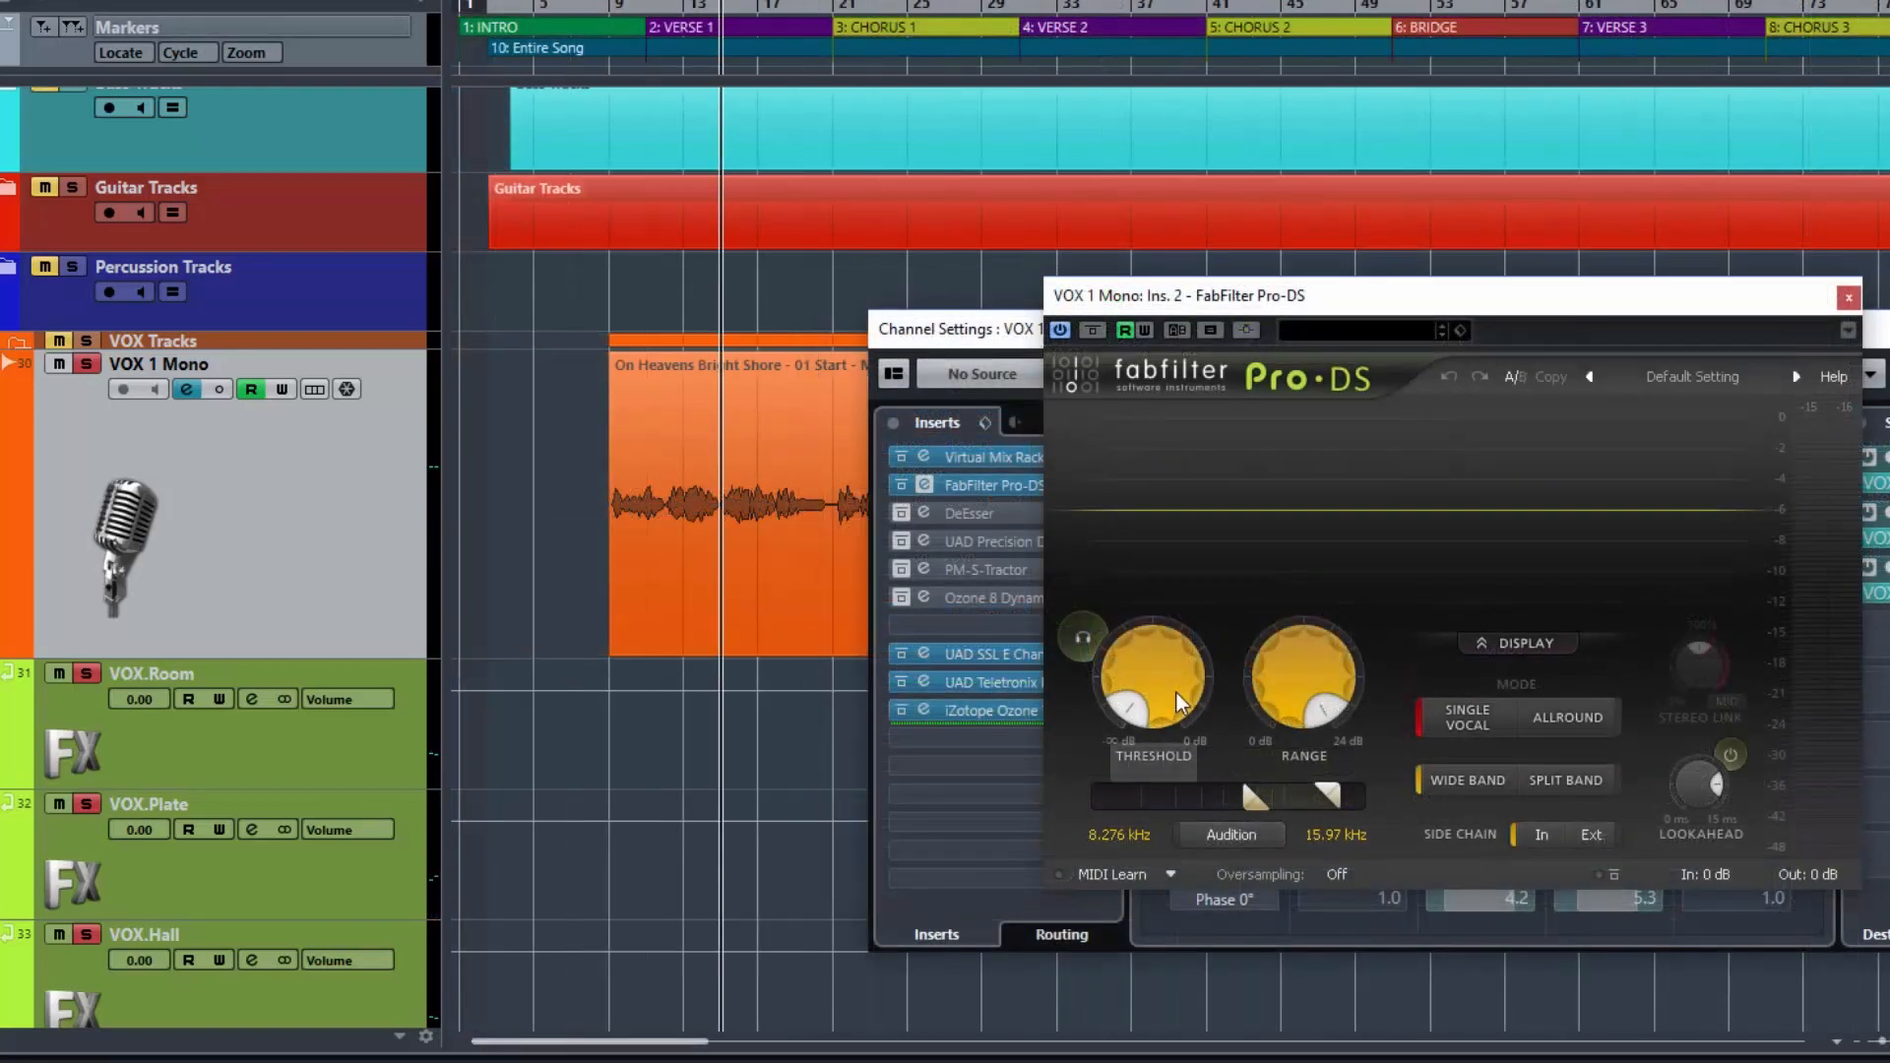
# - Bring the de-esser back to a moderate setting with a threshold of about -43.36 dB and a range of 8.22 dB
pyautogui.moveTo(1163, 695)
pyautogui.moveTo(1285, 704)
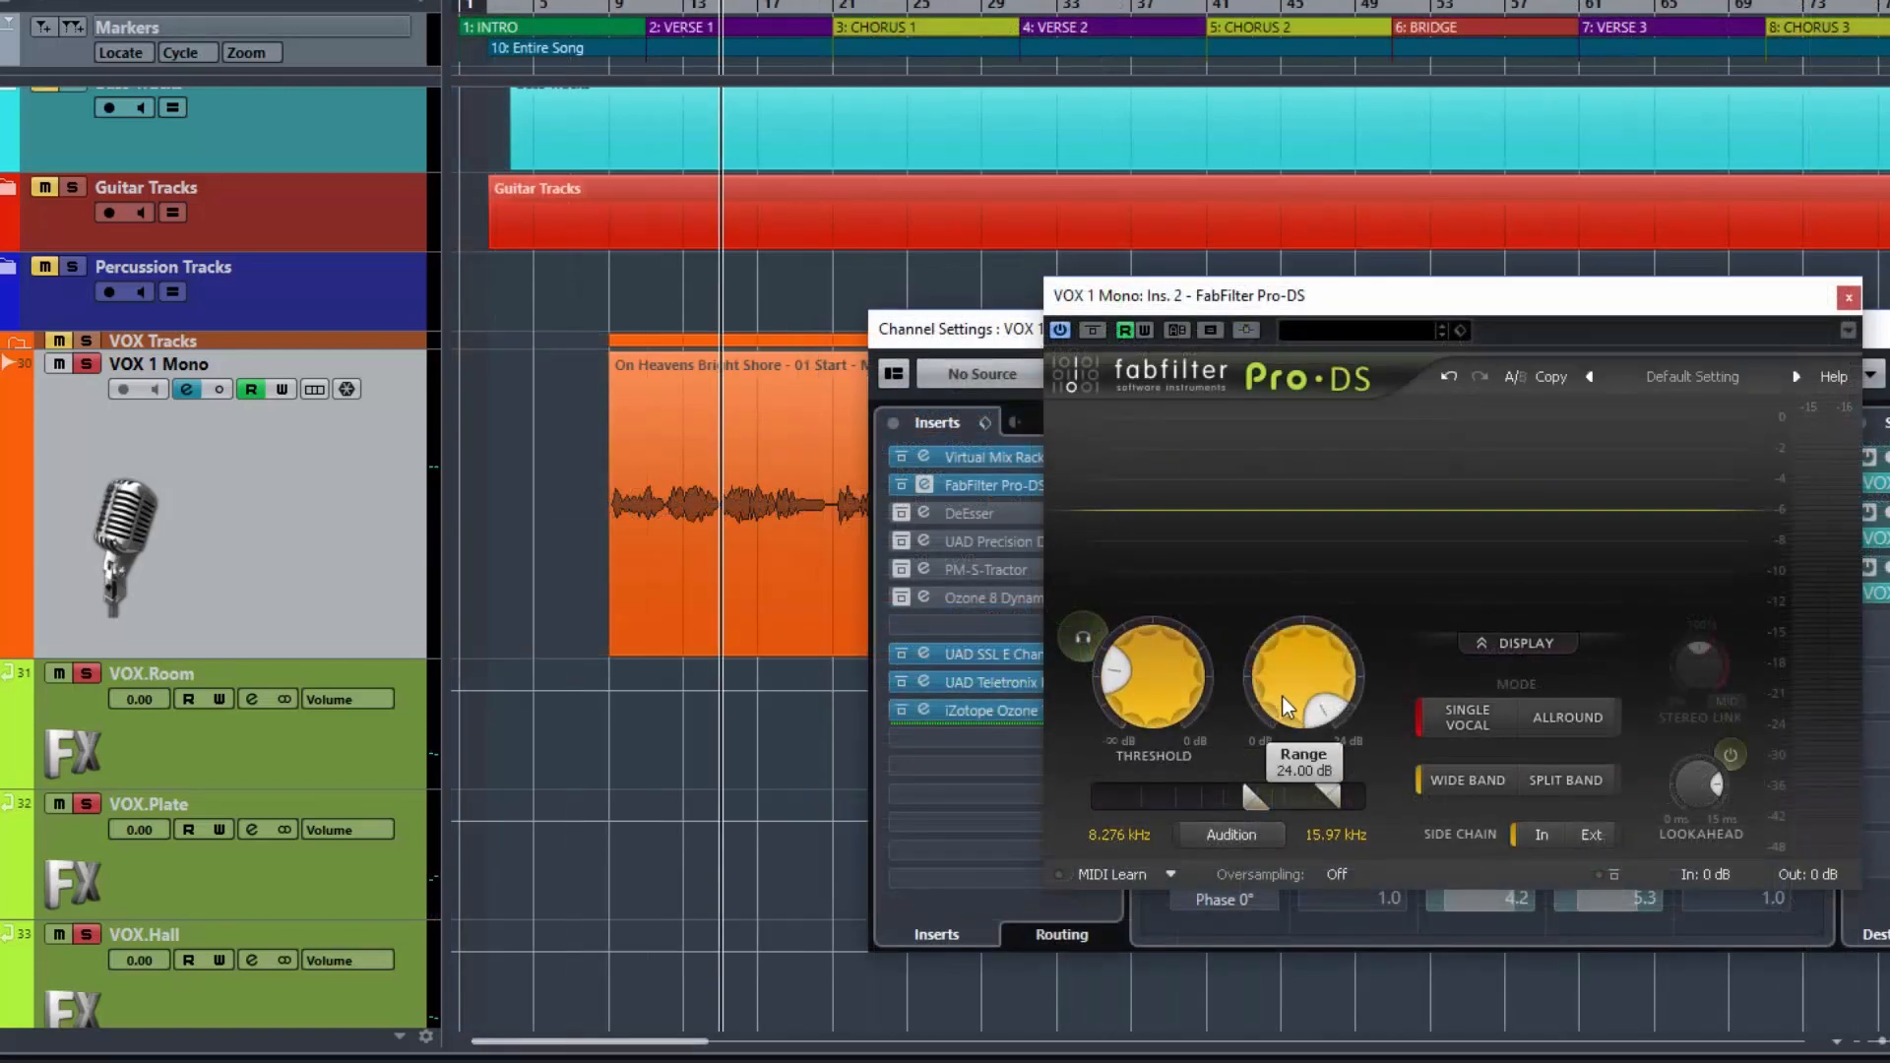
pyautogui.moveTo(1278, 799); pyautogui.dragTo(1278, 795)
pyautogui.moveTo(1147, 721); pyautogui.dragTo(1132, 692)
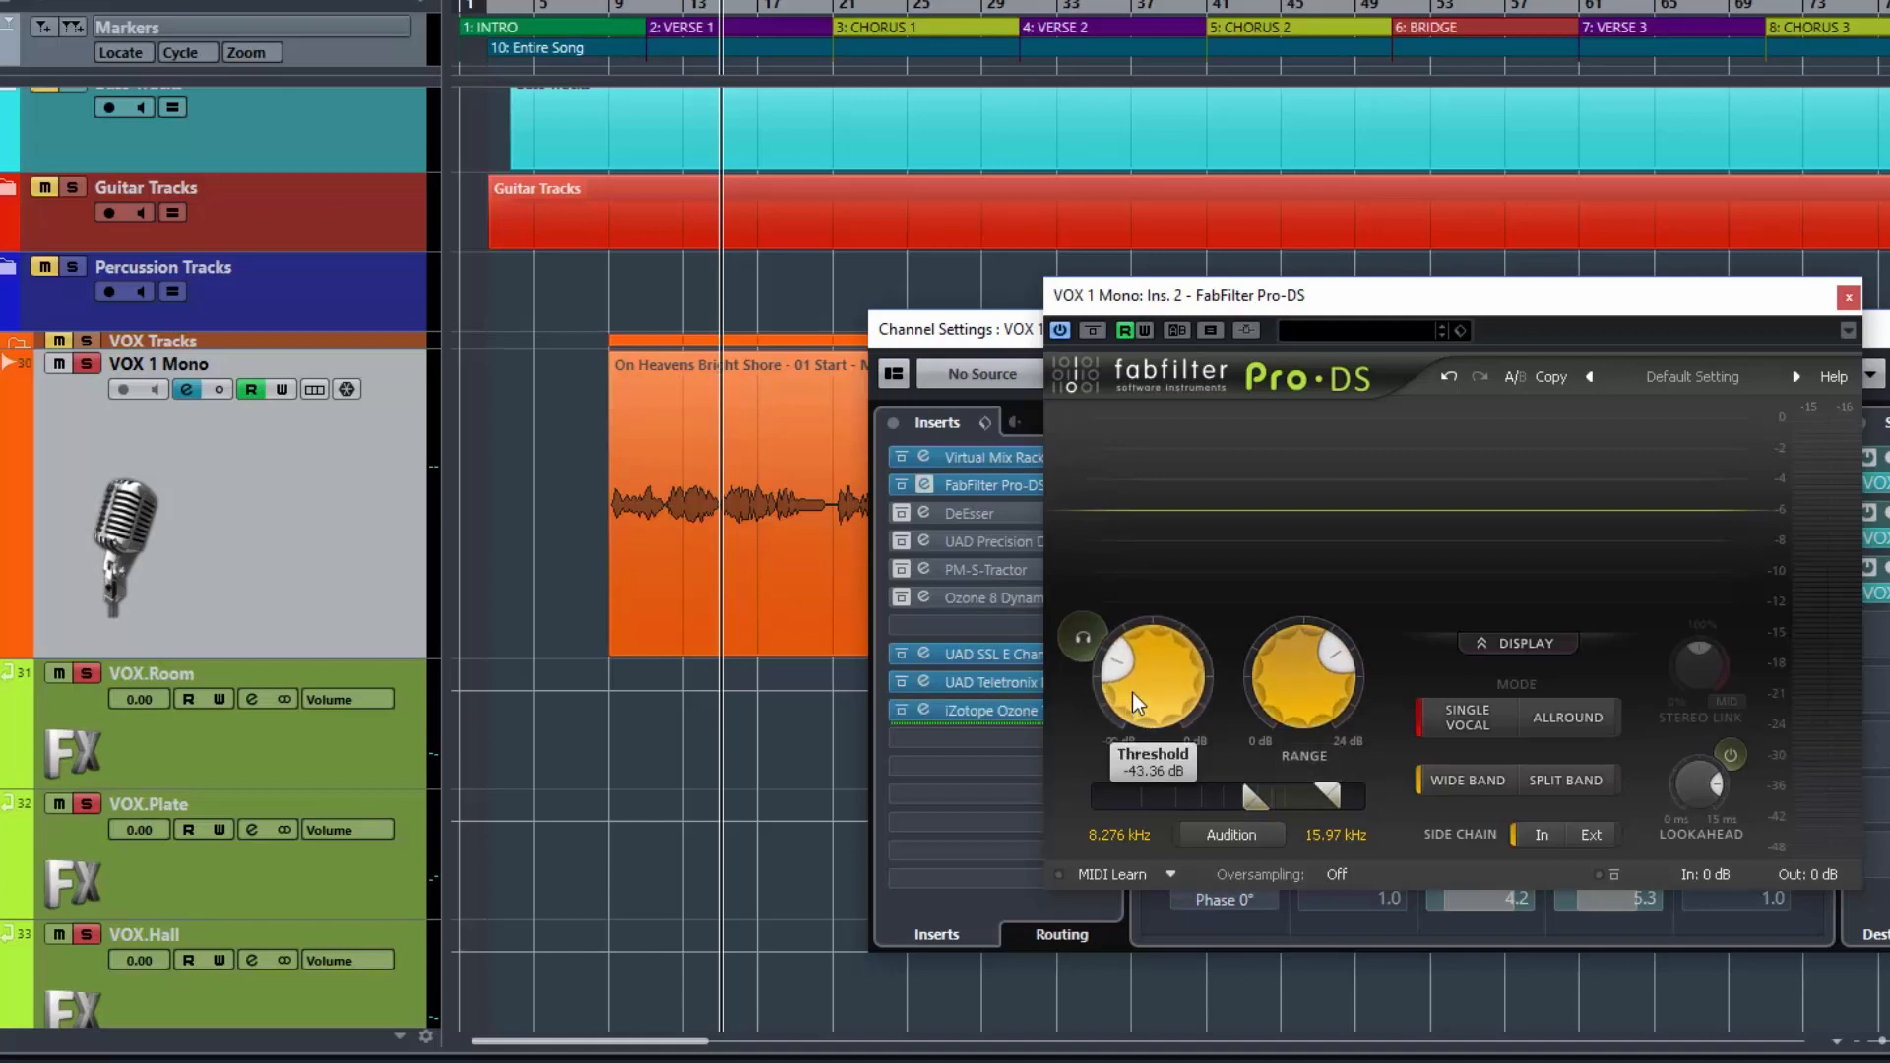
# - Audition the side-chain on the verse 1 phrase and set its lower frequency limit to 7.61 kHz
pyautogui.click(1244, 833)
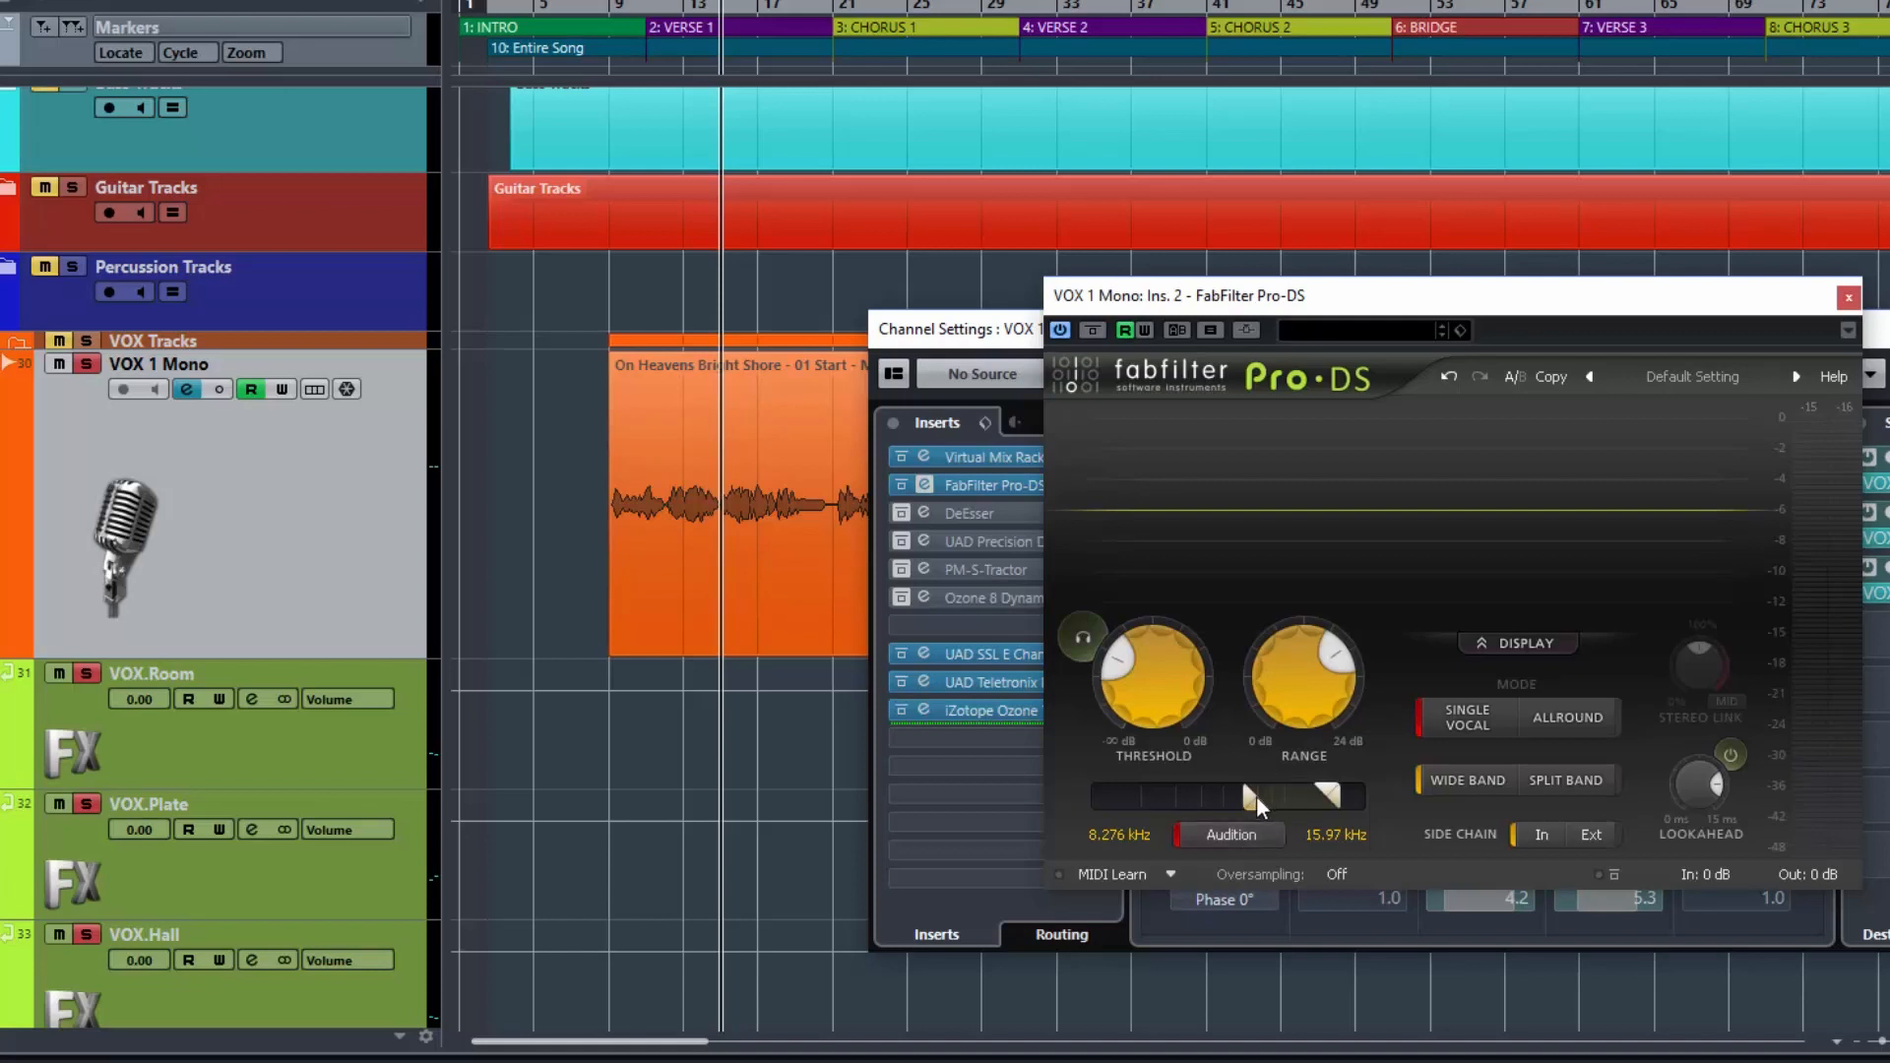
pyautogui.press('space')
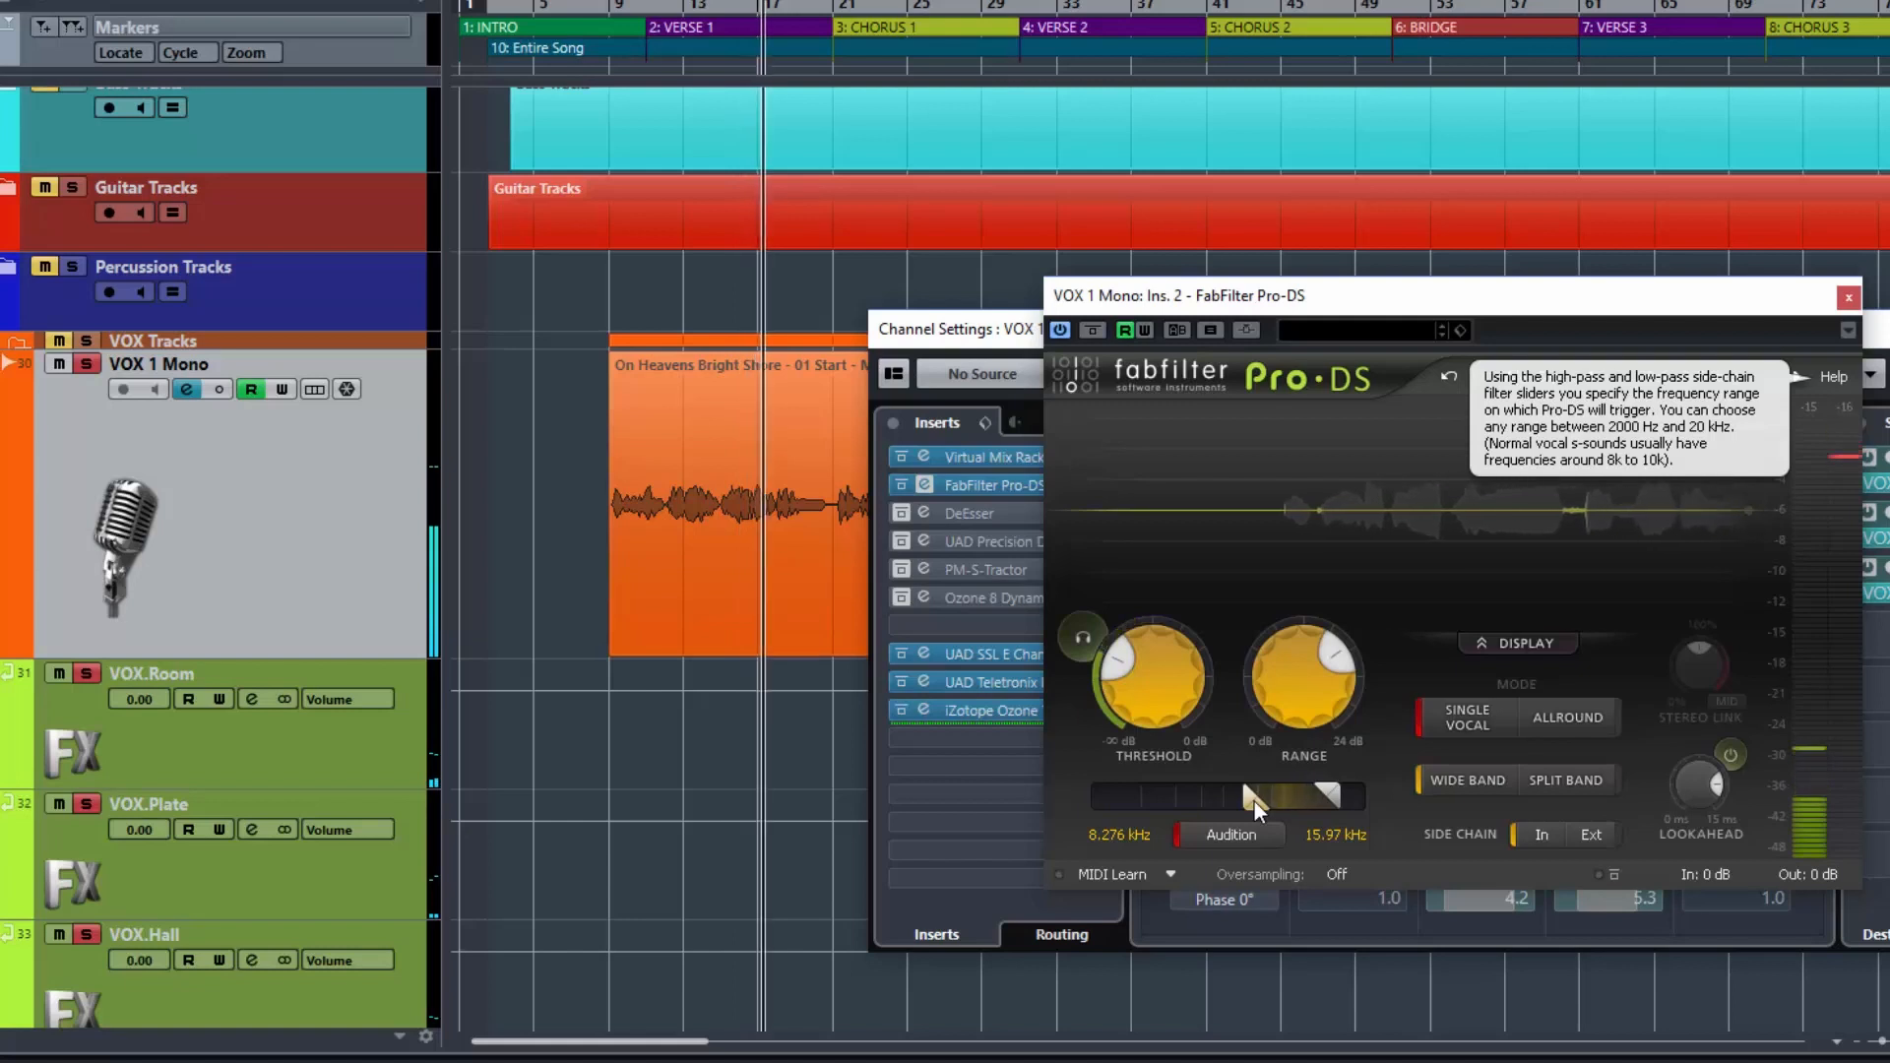
pyautogui.moveTo(1272, 799); pyautogui.dragTo(1248, 795)
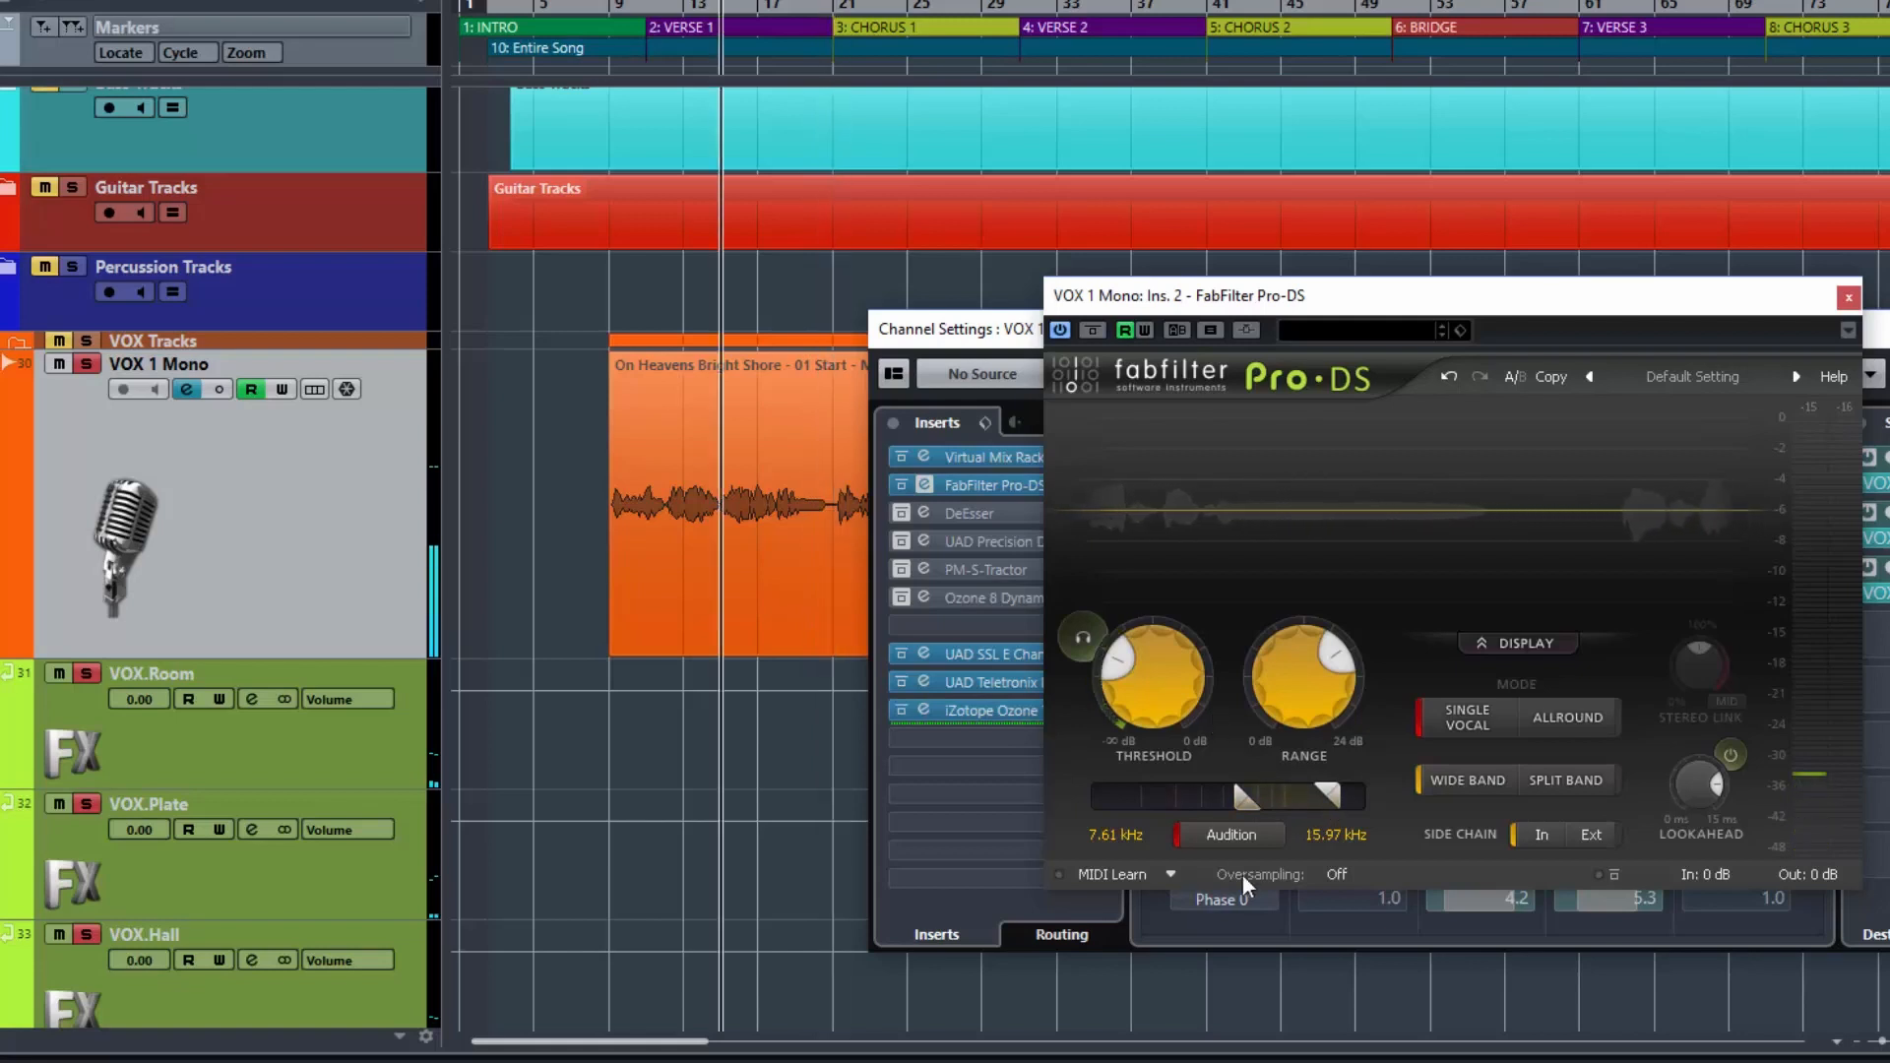
# - Listen to only the triggered signal in verse 1, lower the threshold and set the range to 15.41 dB
pyautogui.click(1080, 635)
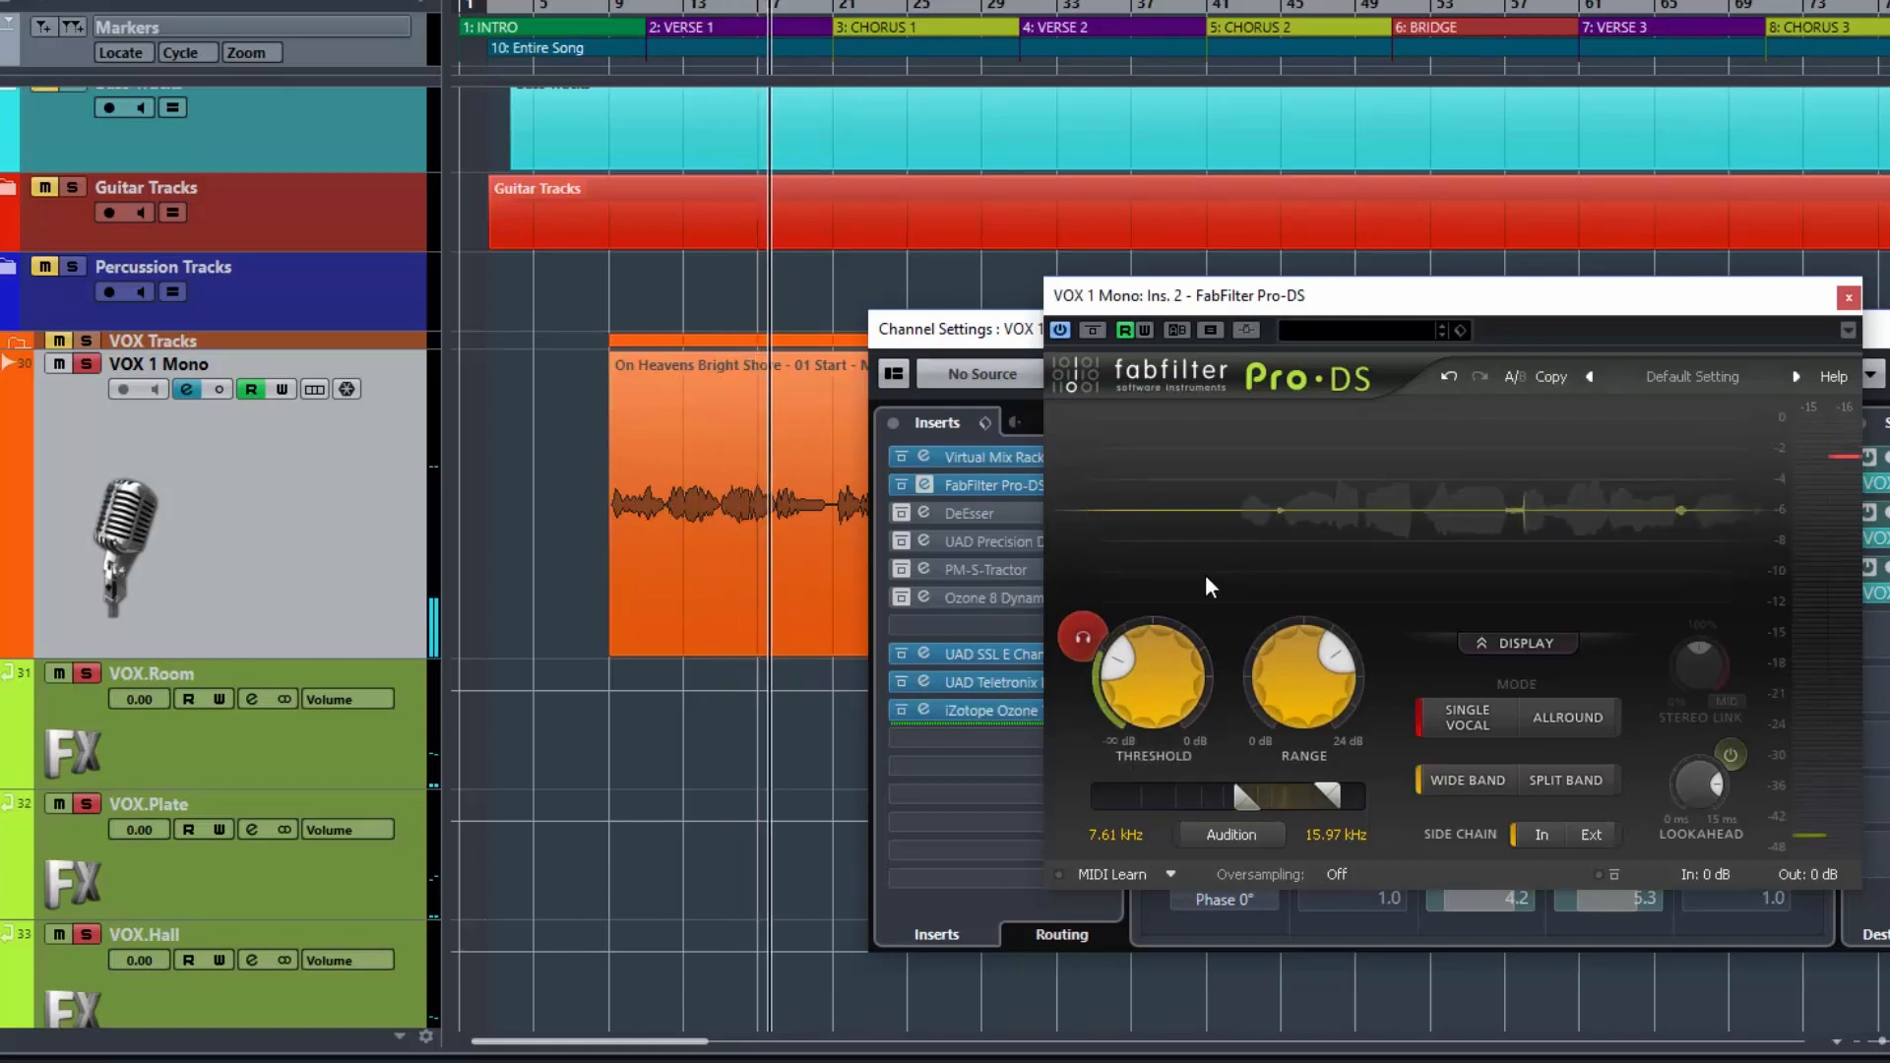
pyautogui.moveTo(1169, 652); pyautogui.dragTo(1150, 706)
pyautogui.moveTo(1273, 666)
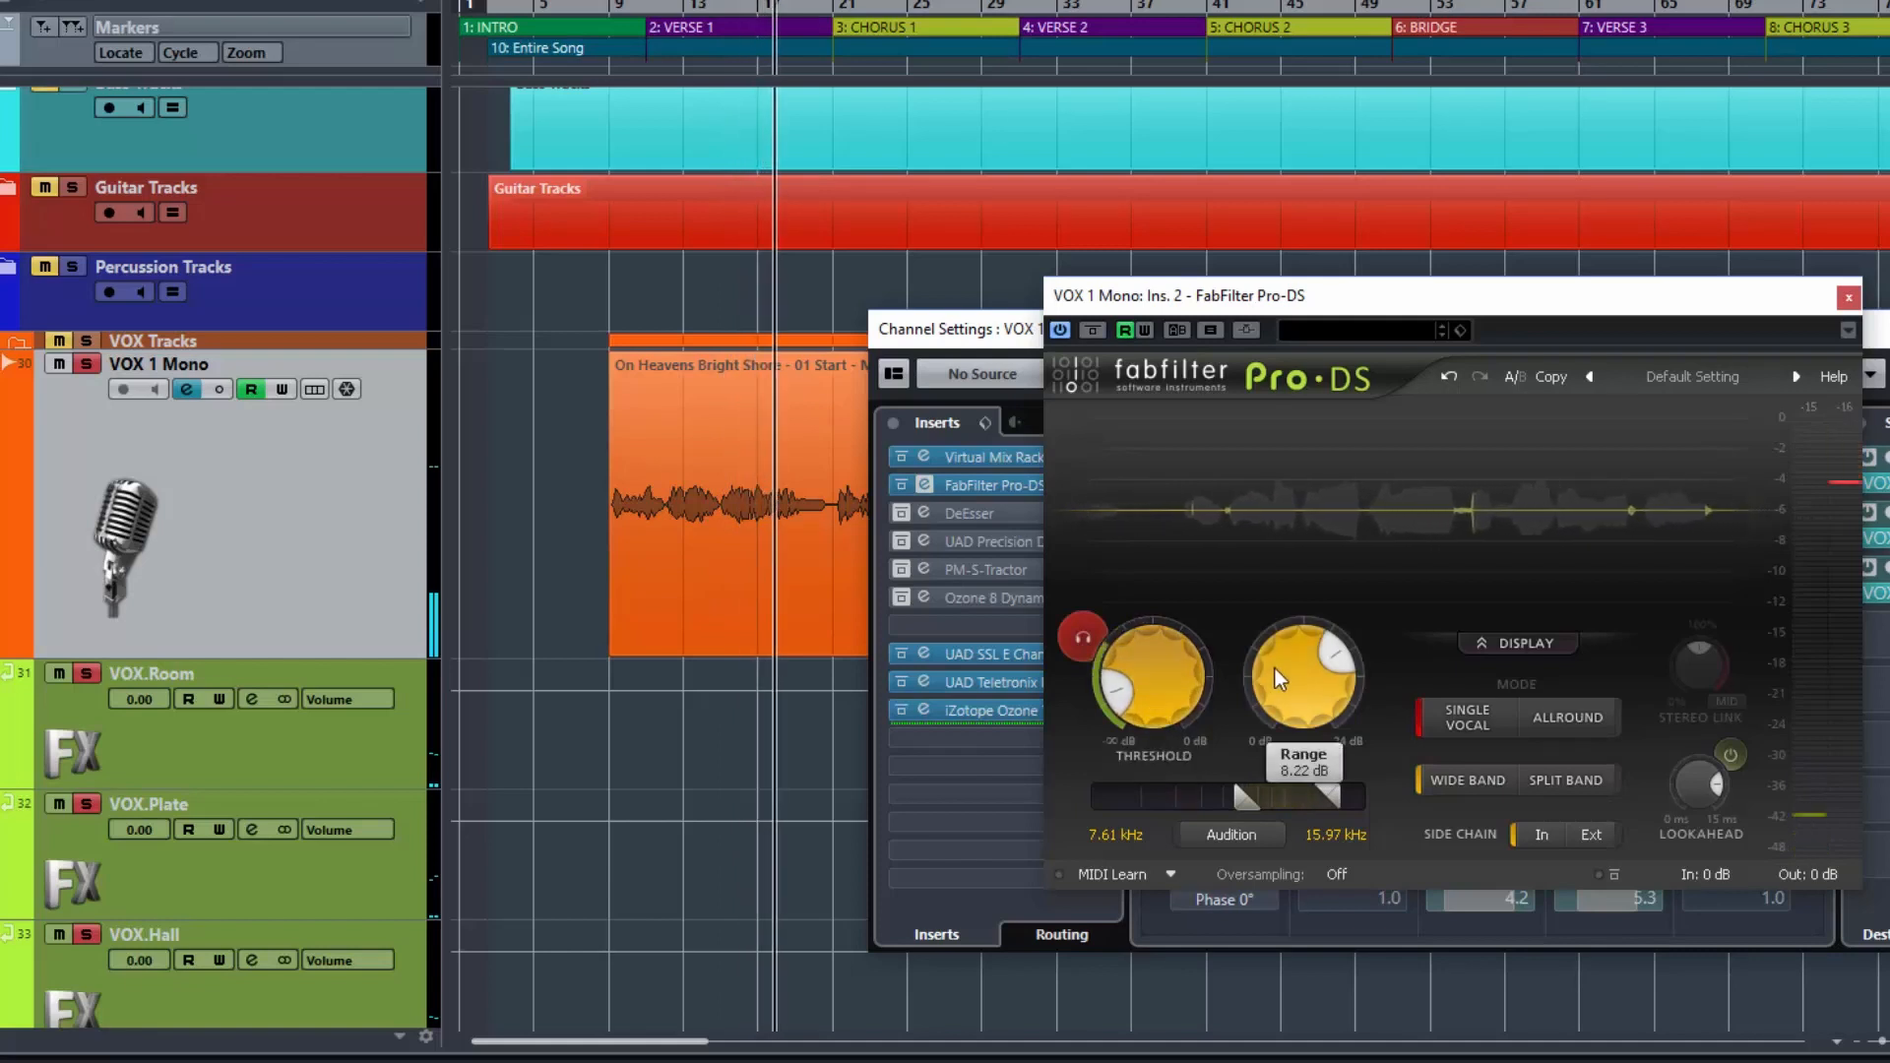
pyautogui.moveTo(1277, 664); pyautogui.dragTo(1270, 619)
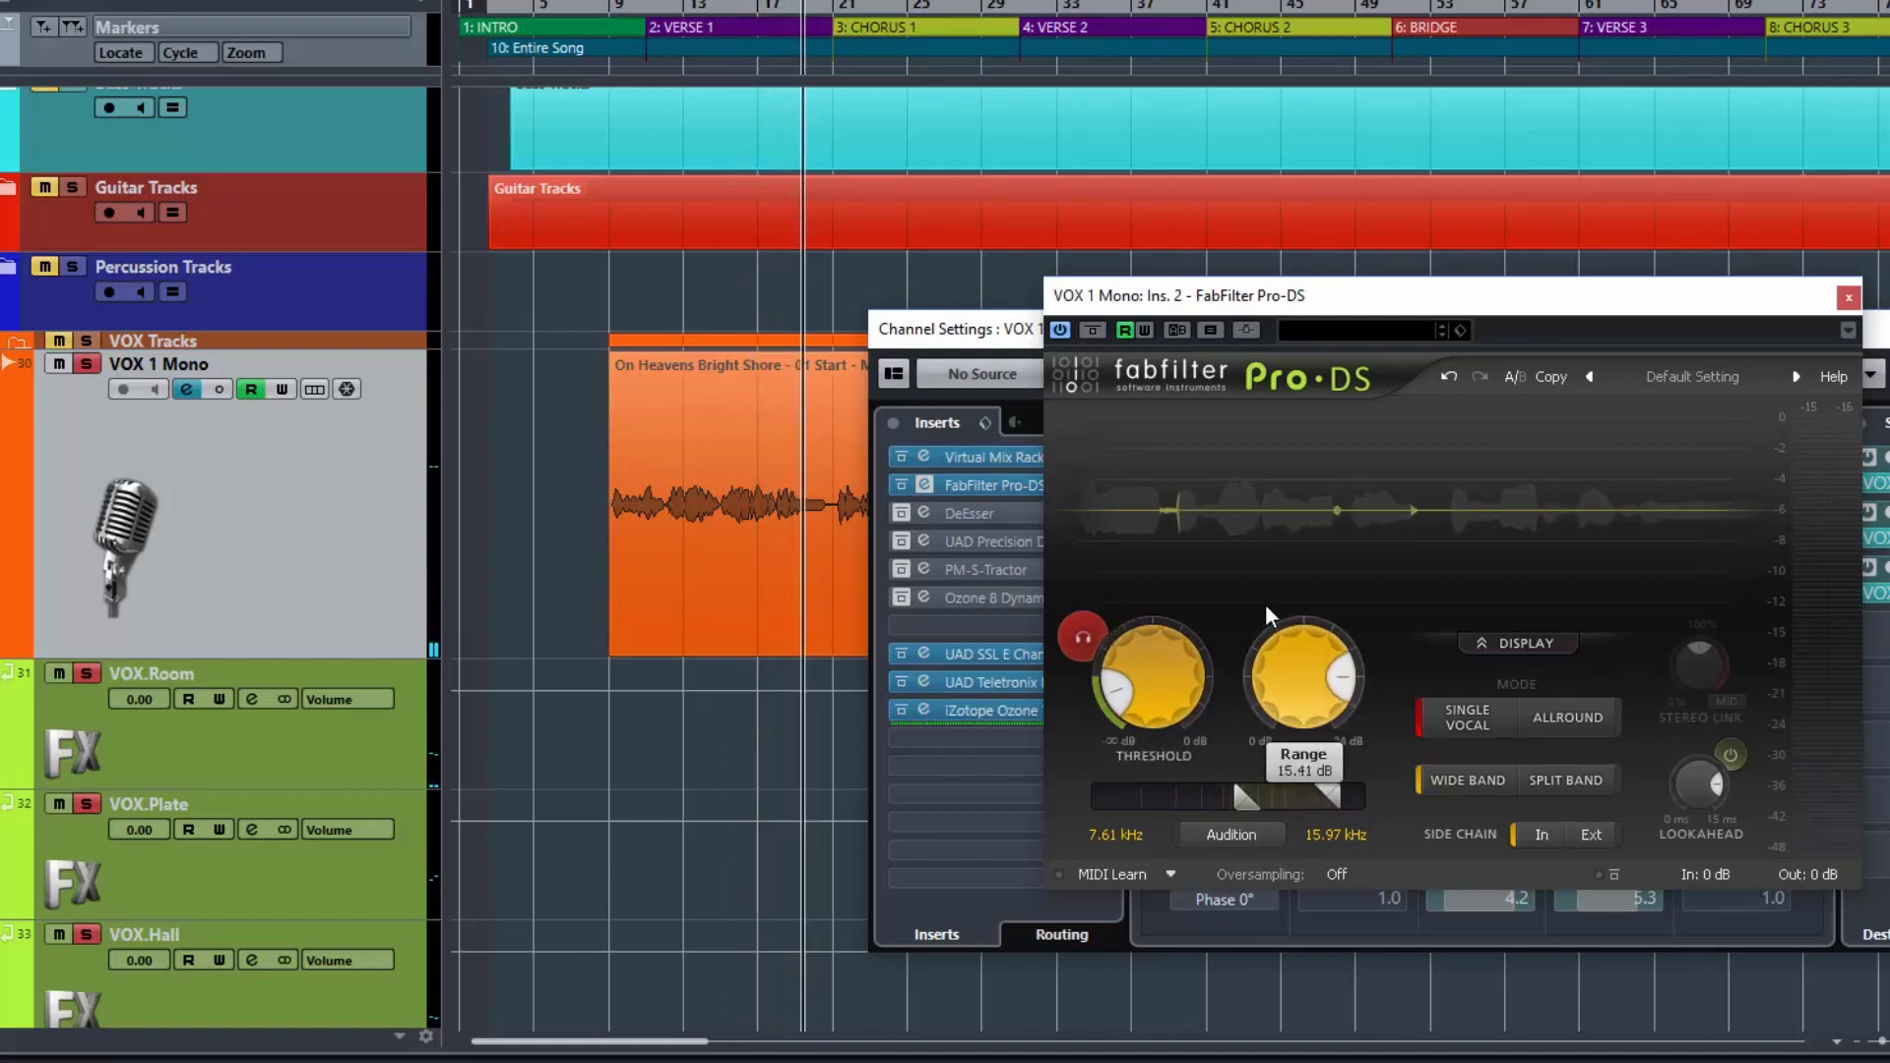
pyautogui.moveTo(1152, 694)
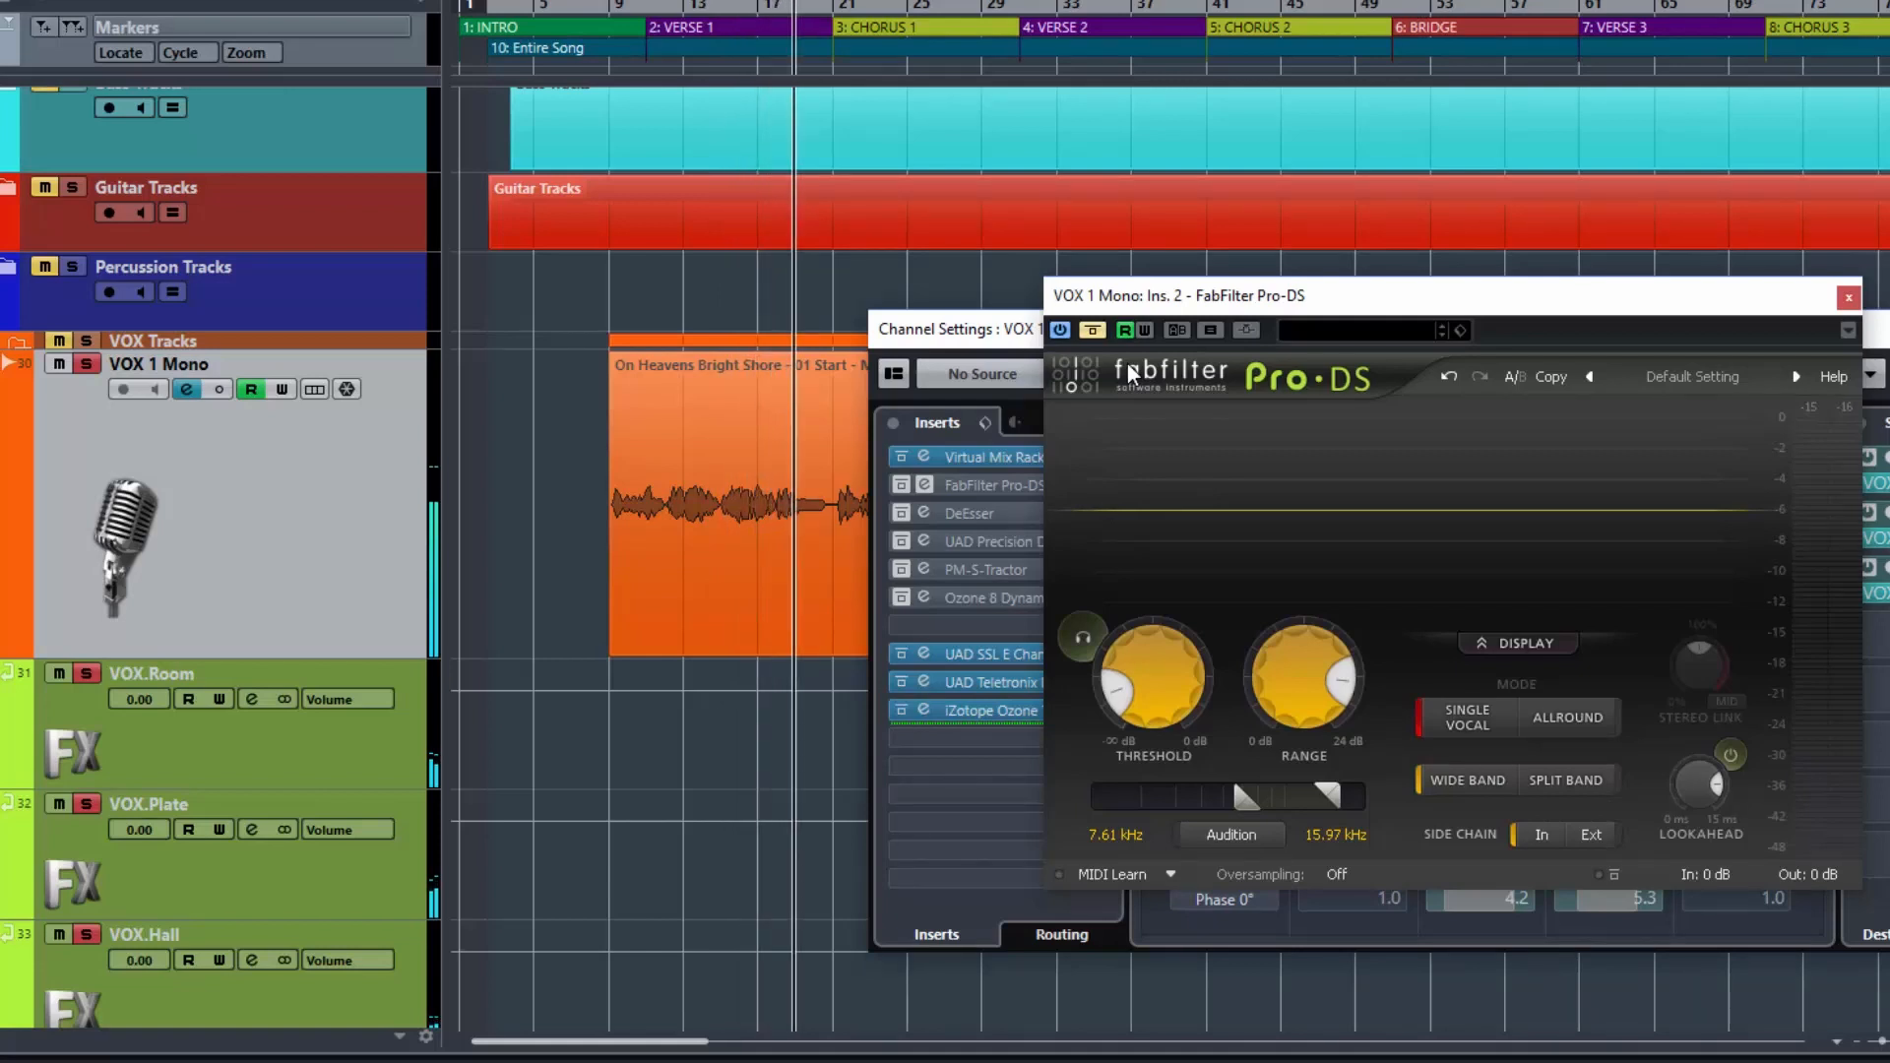
# - Re-enable Pro-DS, set the range to 24 dB and the threshold to -INF dB, and play the verse 1 phrase
pyautogui.press('space')
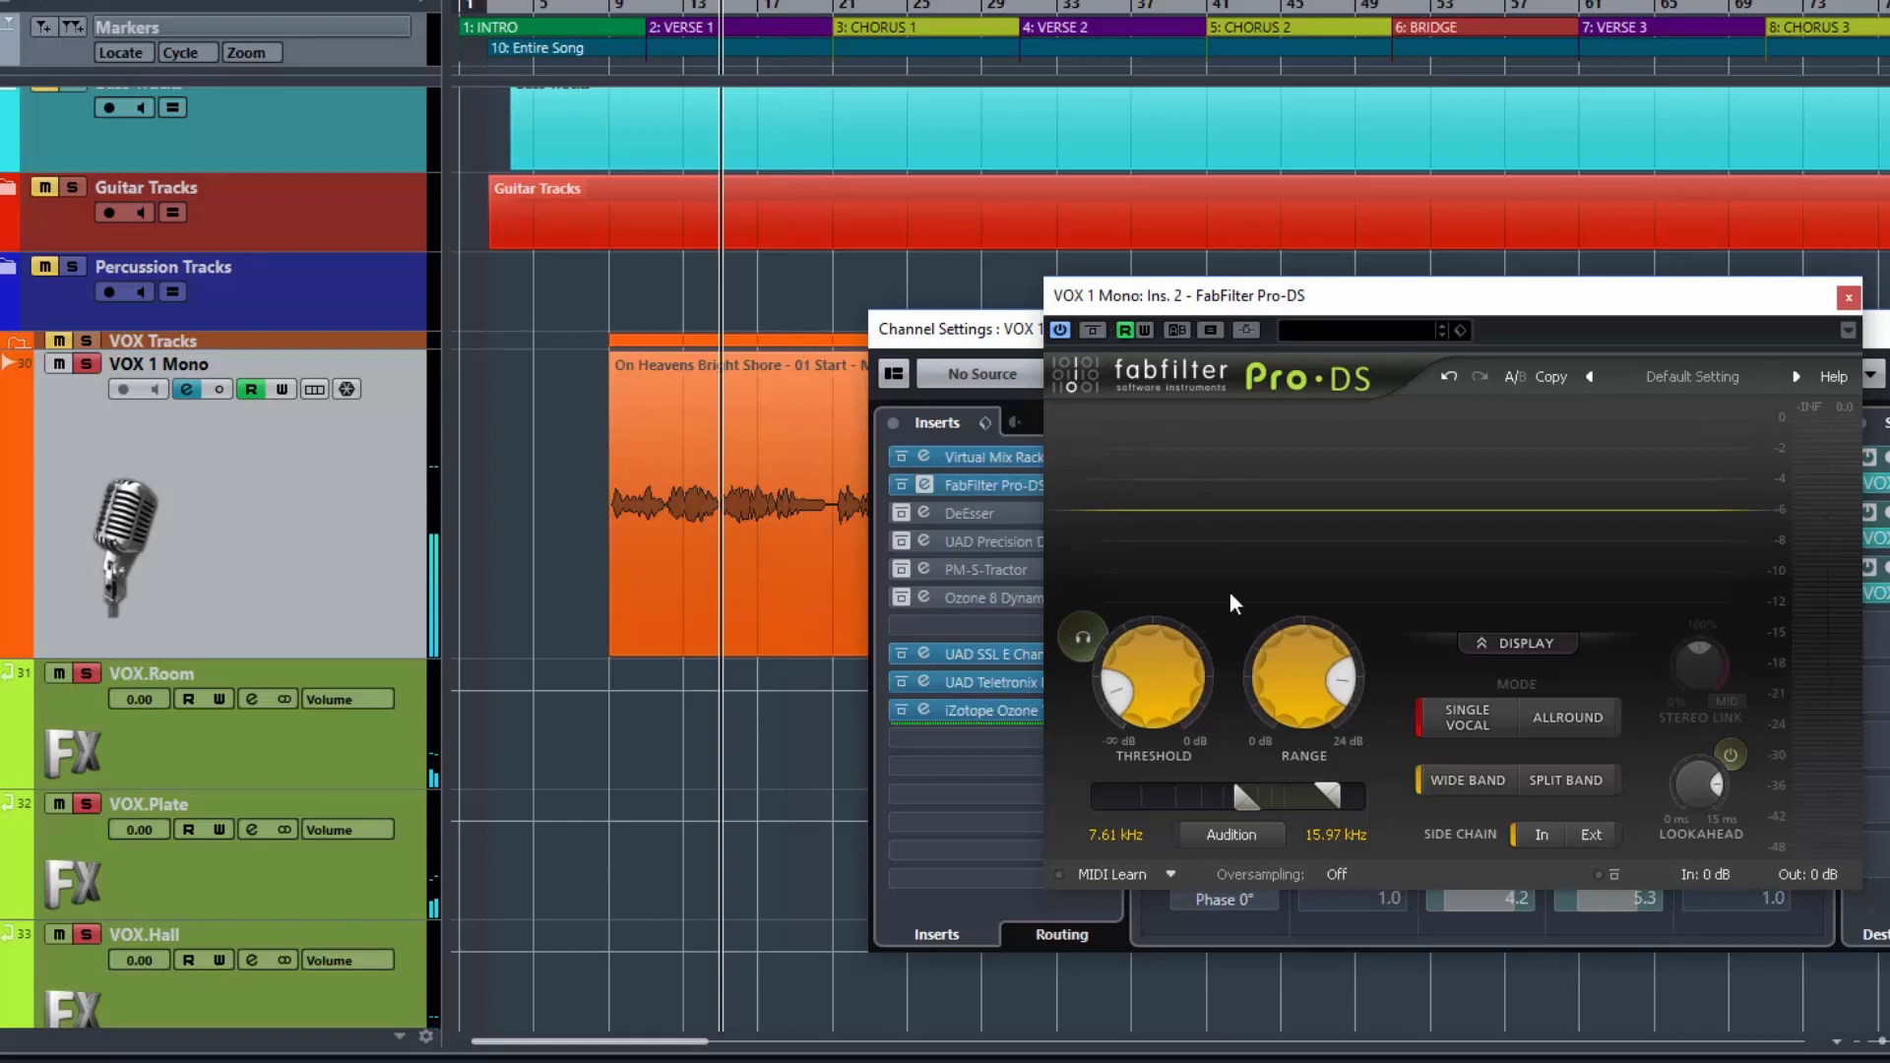
pyautogui.moveTo(1331, 679)
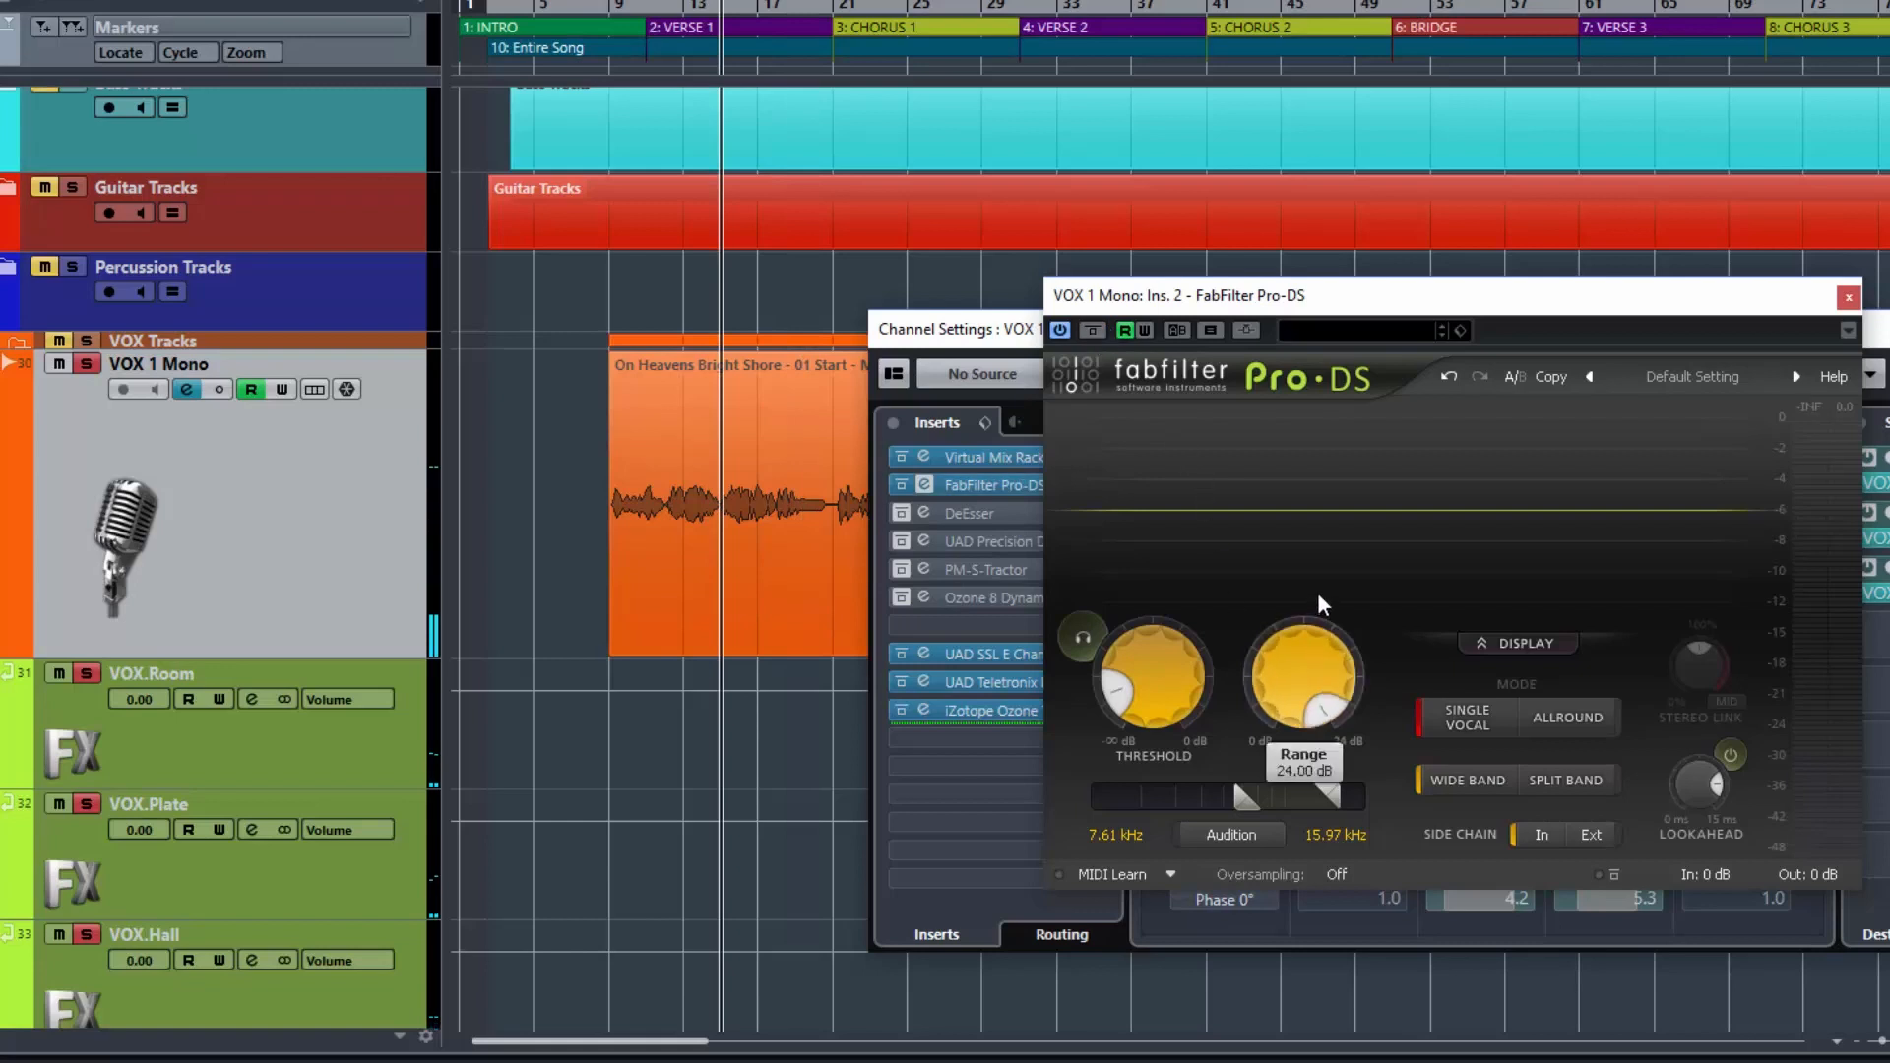
pyautogui.press('space')
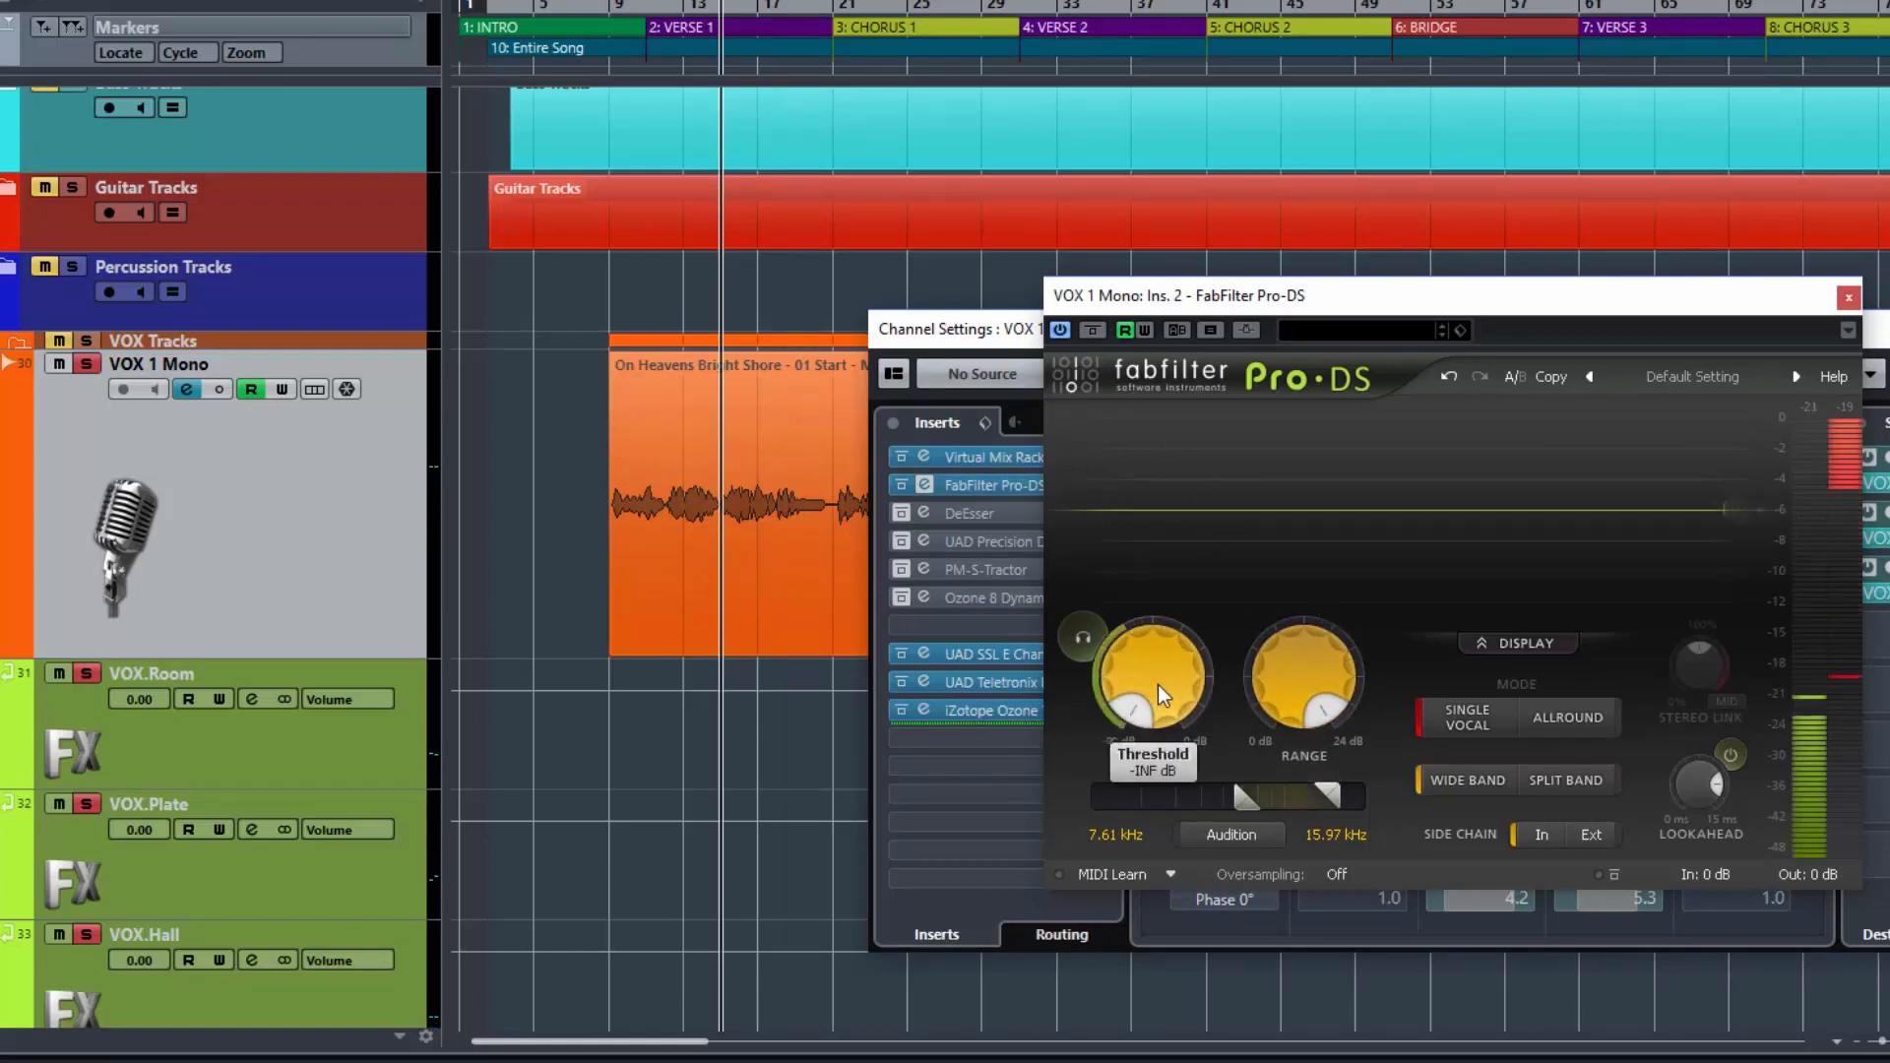
pyautogui.moveTo(1357, 713)
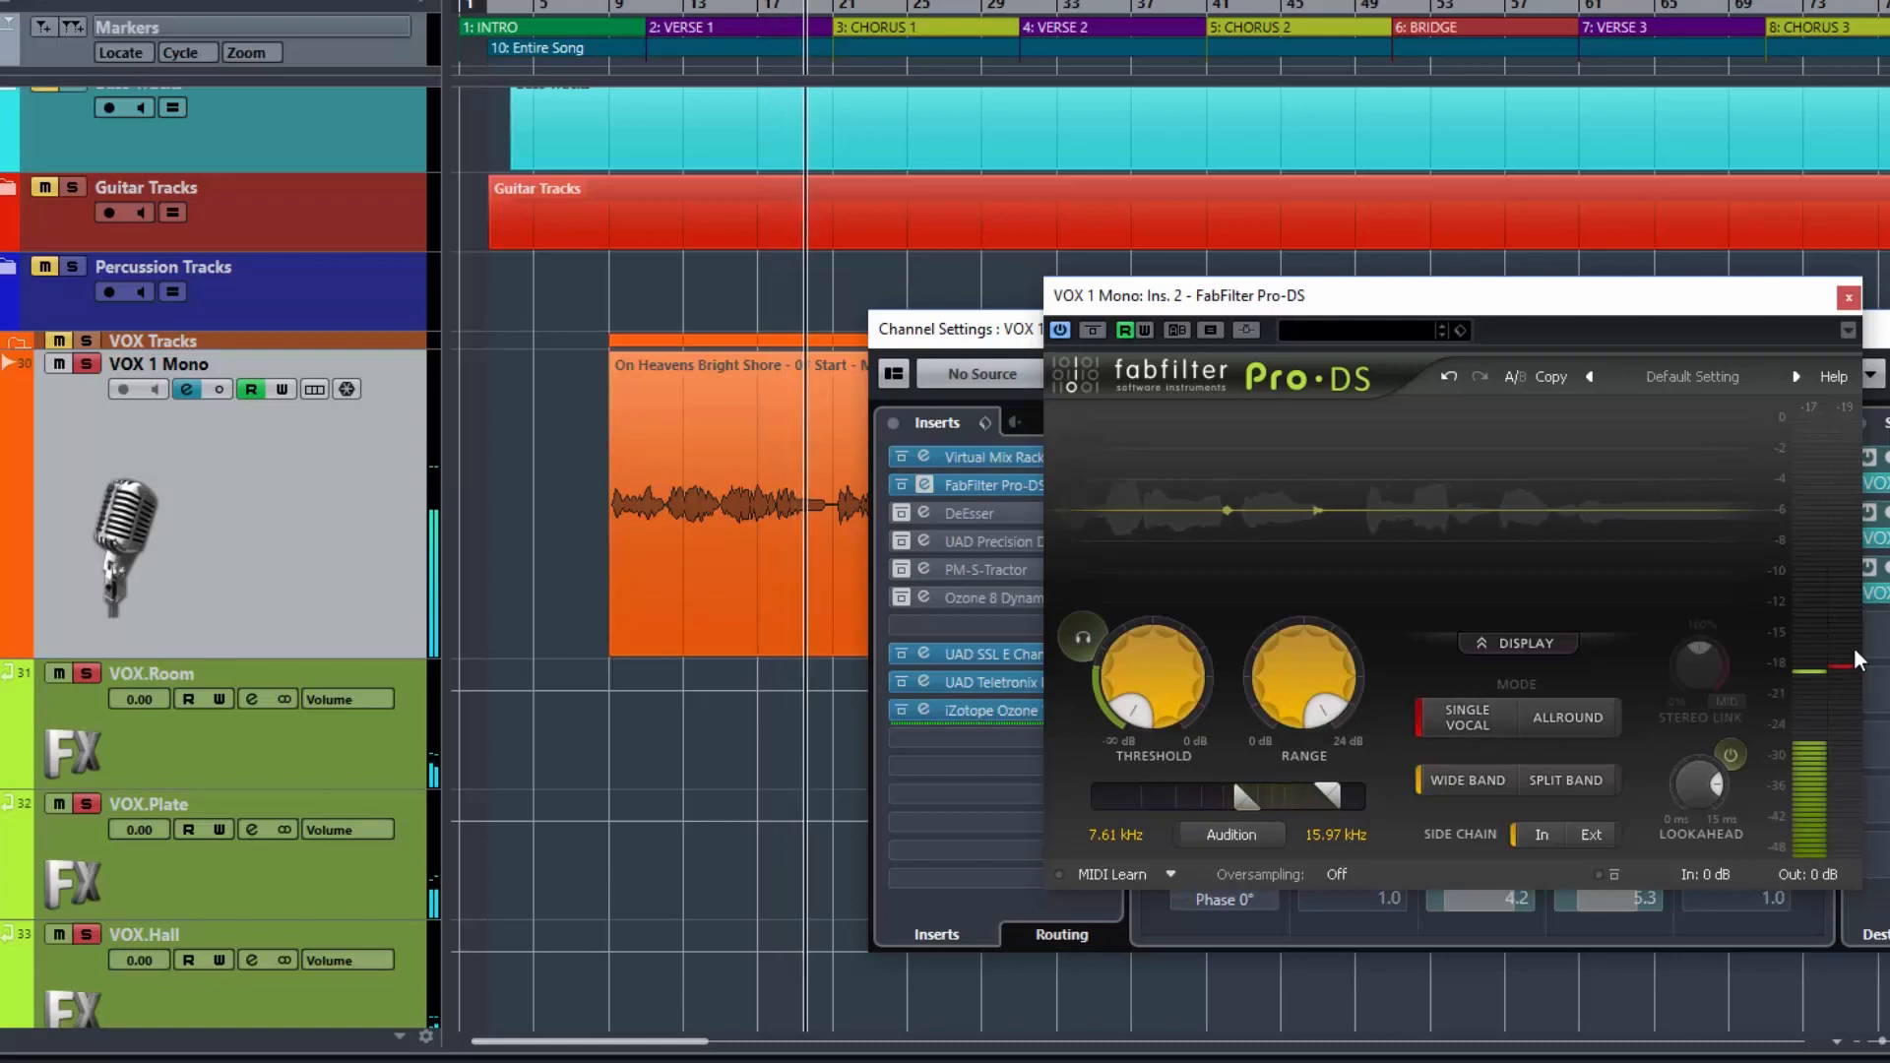
pyautogui.press('space')
pyautogui.moveTo(1849, 670)
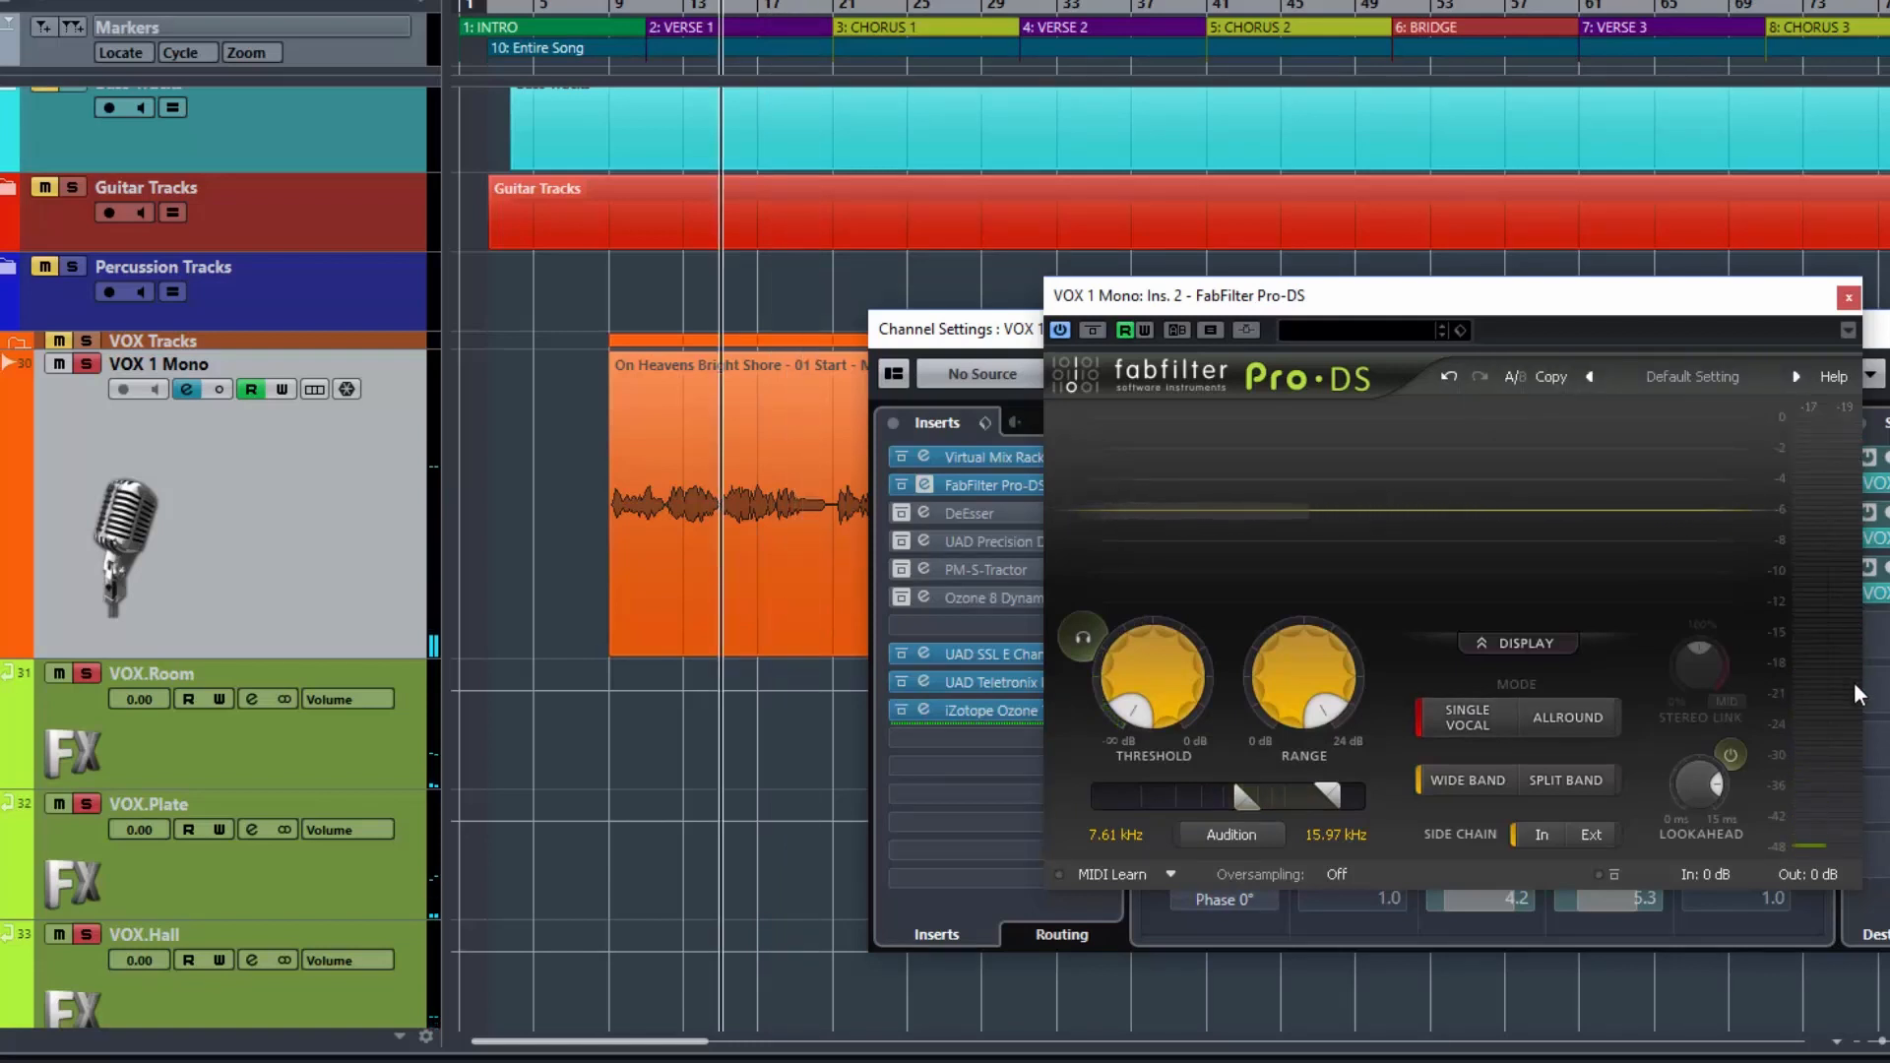
pyautogui.press('space')
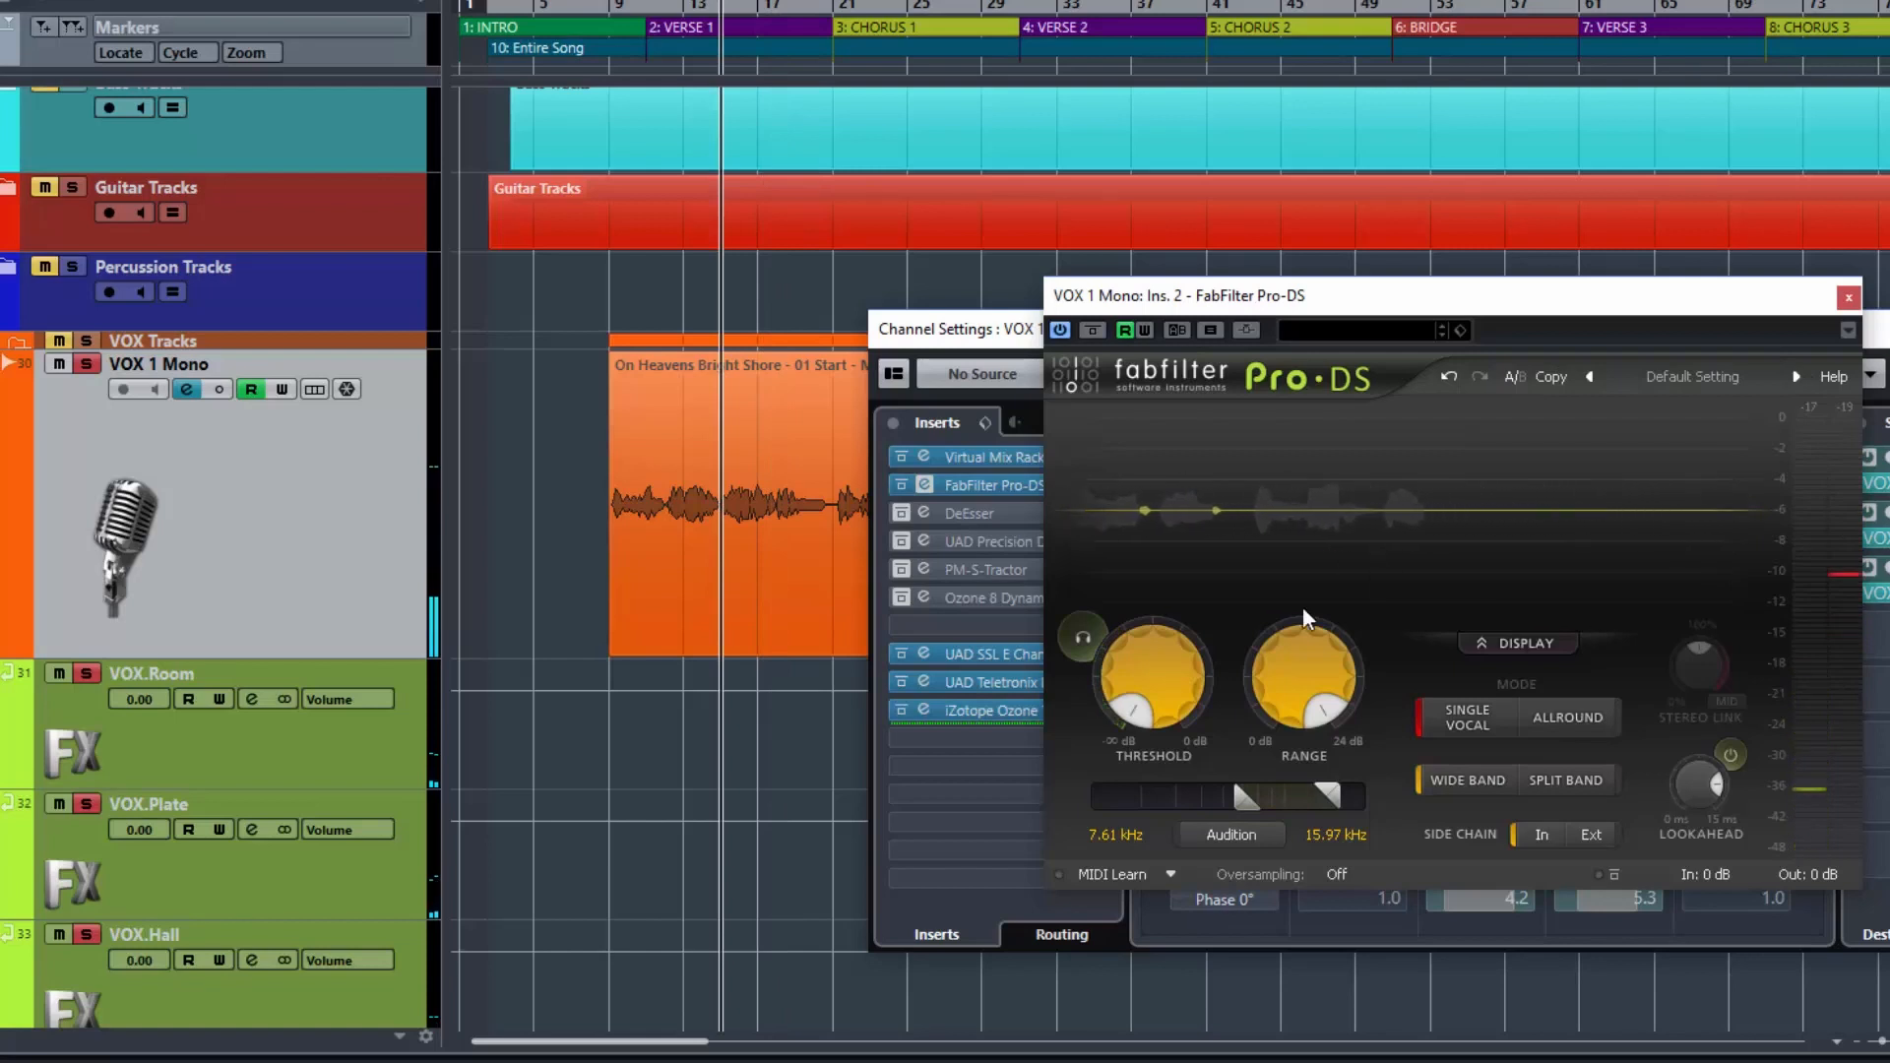
# - Reduce the Pro-DS range to 8.40 dB and raise the threshold to about -66.89 dB while the verse 1 phrase plays
pyautogui.moveTo(1301, 679)
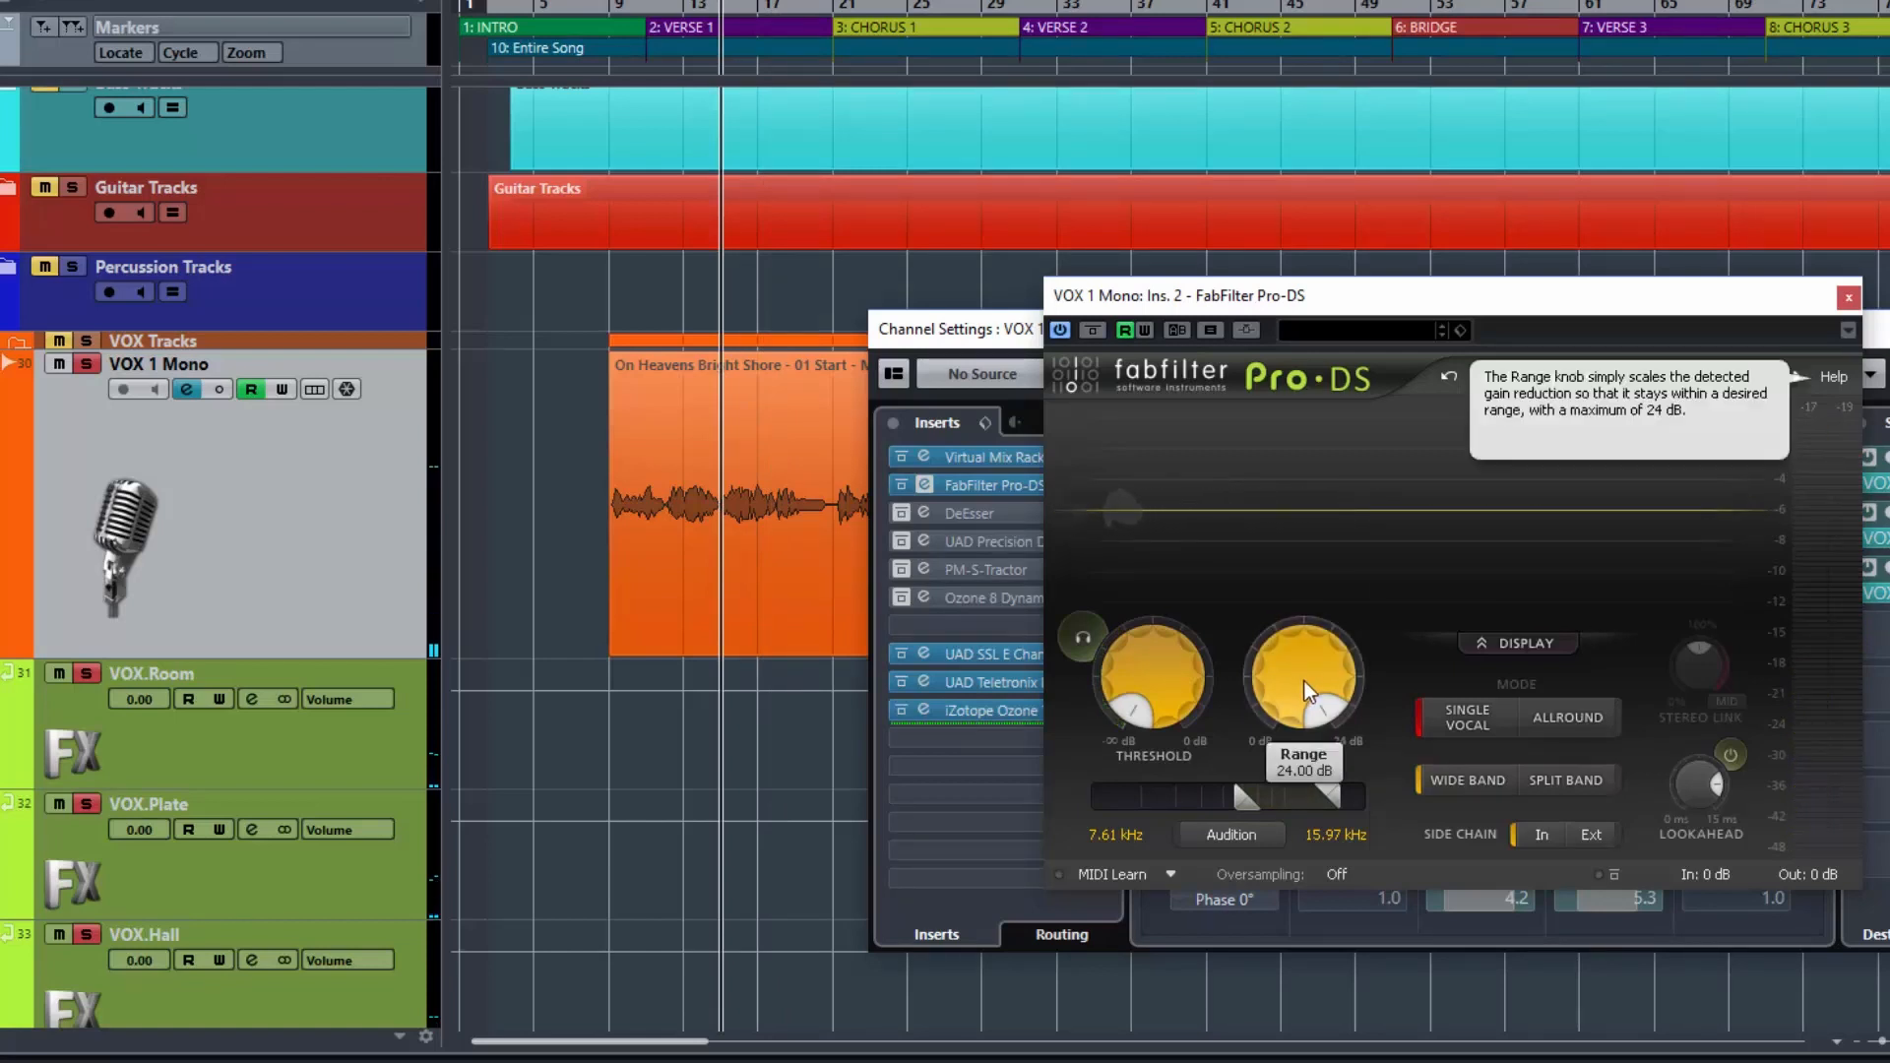
pyautogui.moveTo(1305, 683); pyautogui.dragTo(1299, 824)
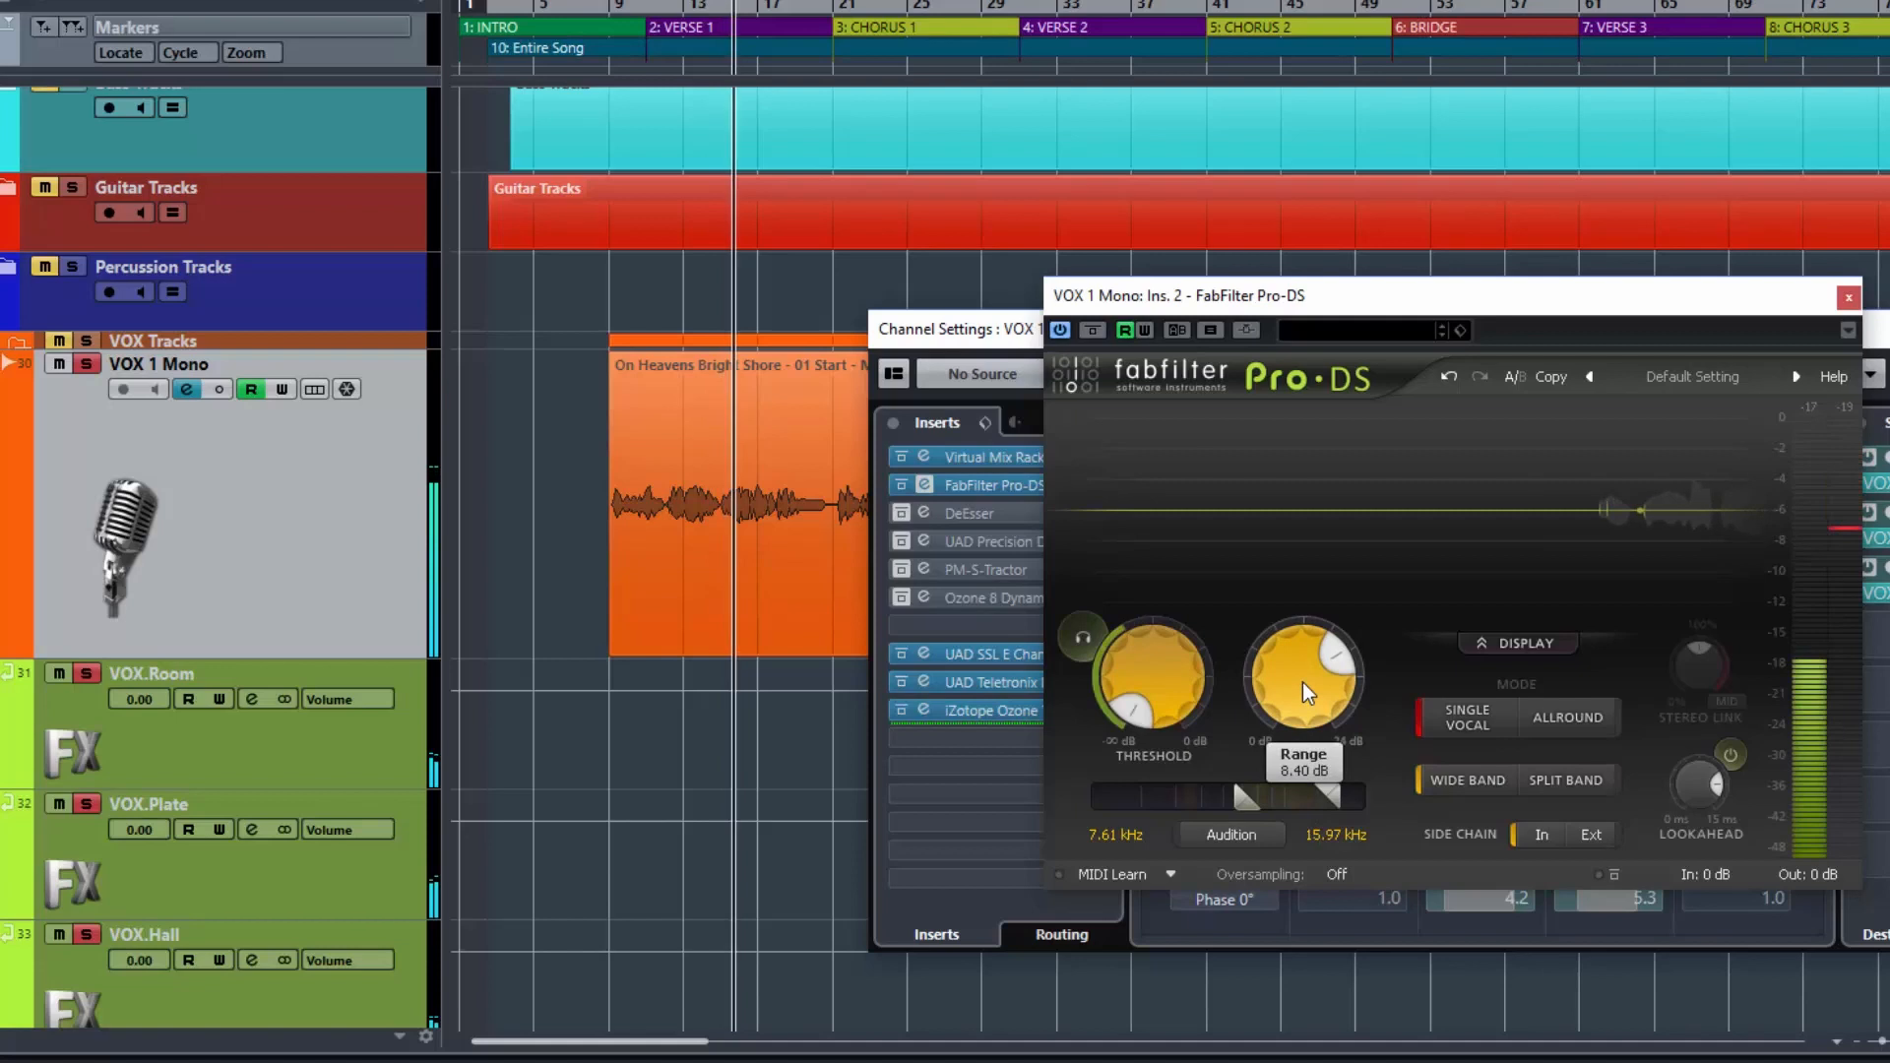
pyautogui.moveTo(1303, 682)
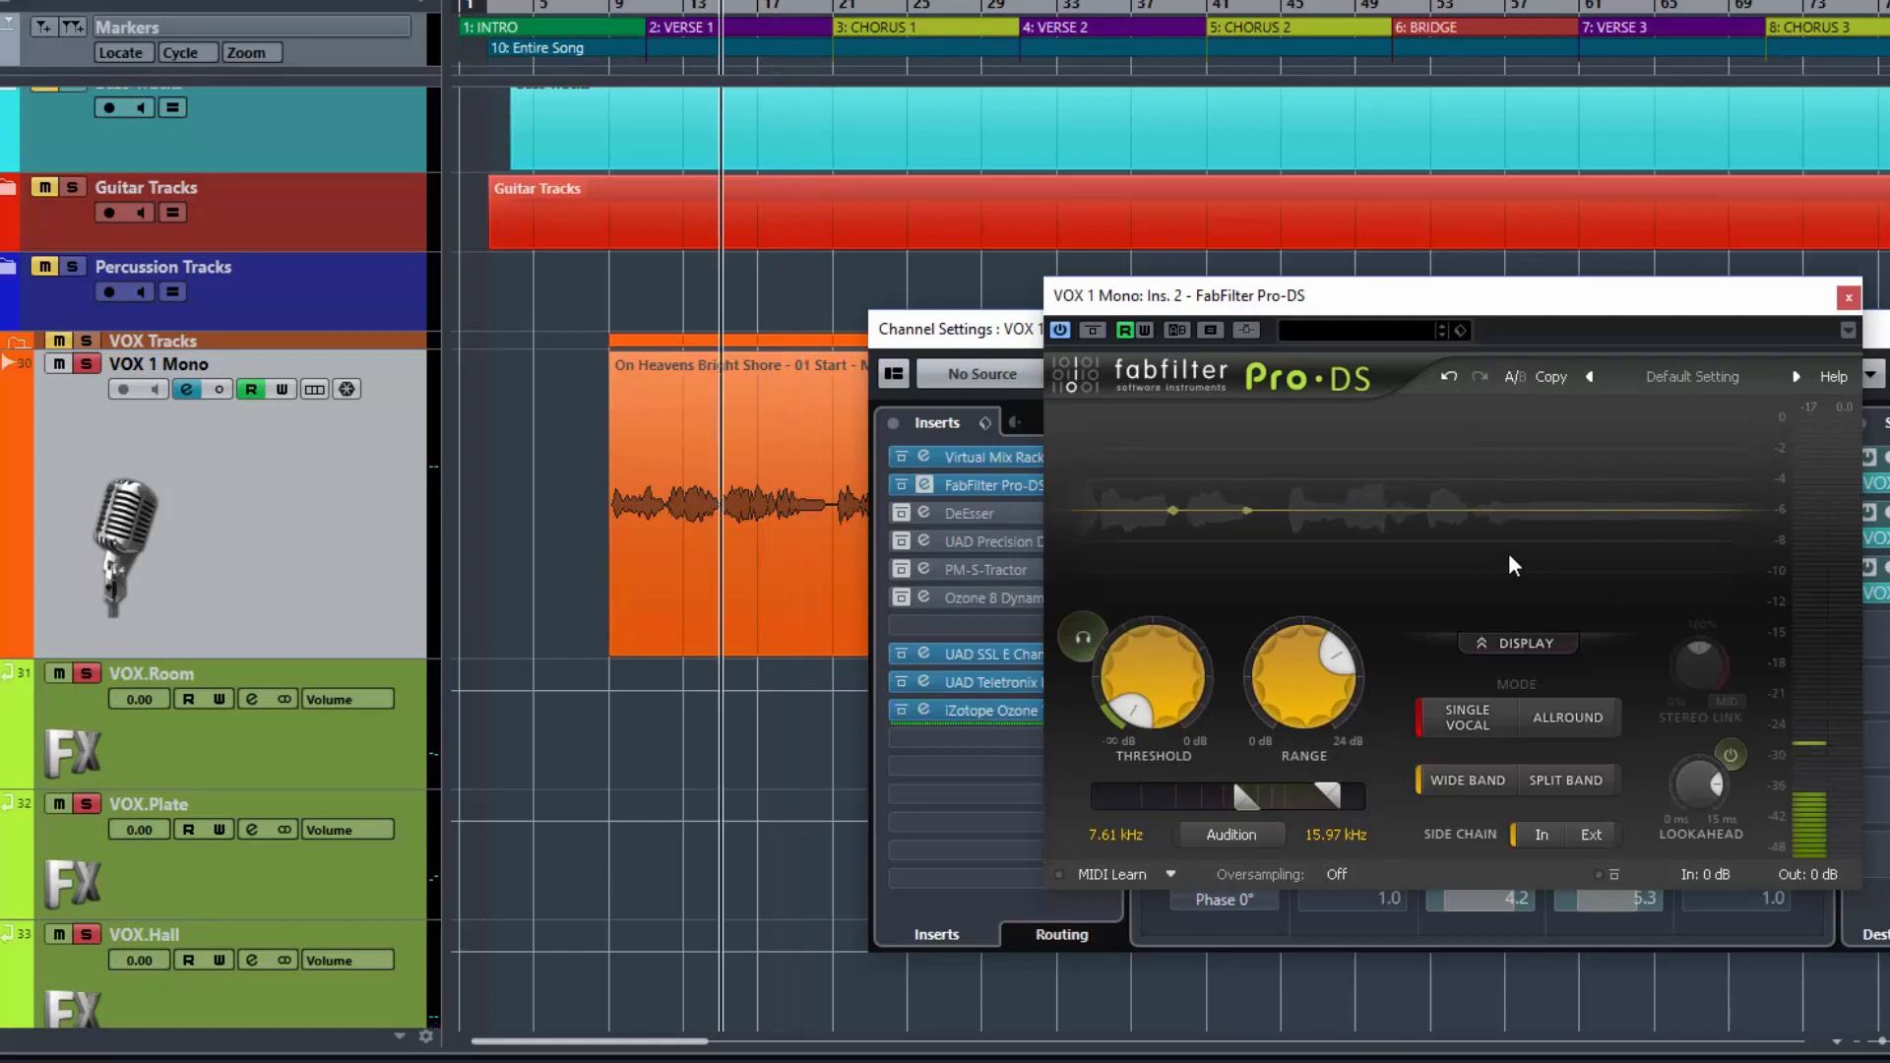
pyautogui.moveTo(1150, 713)
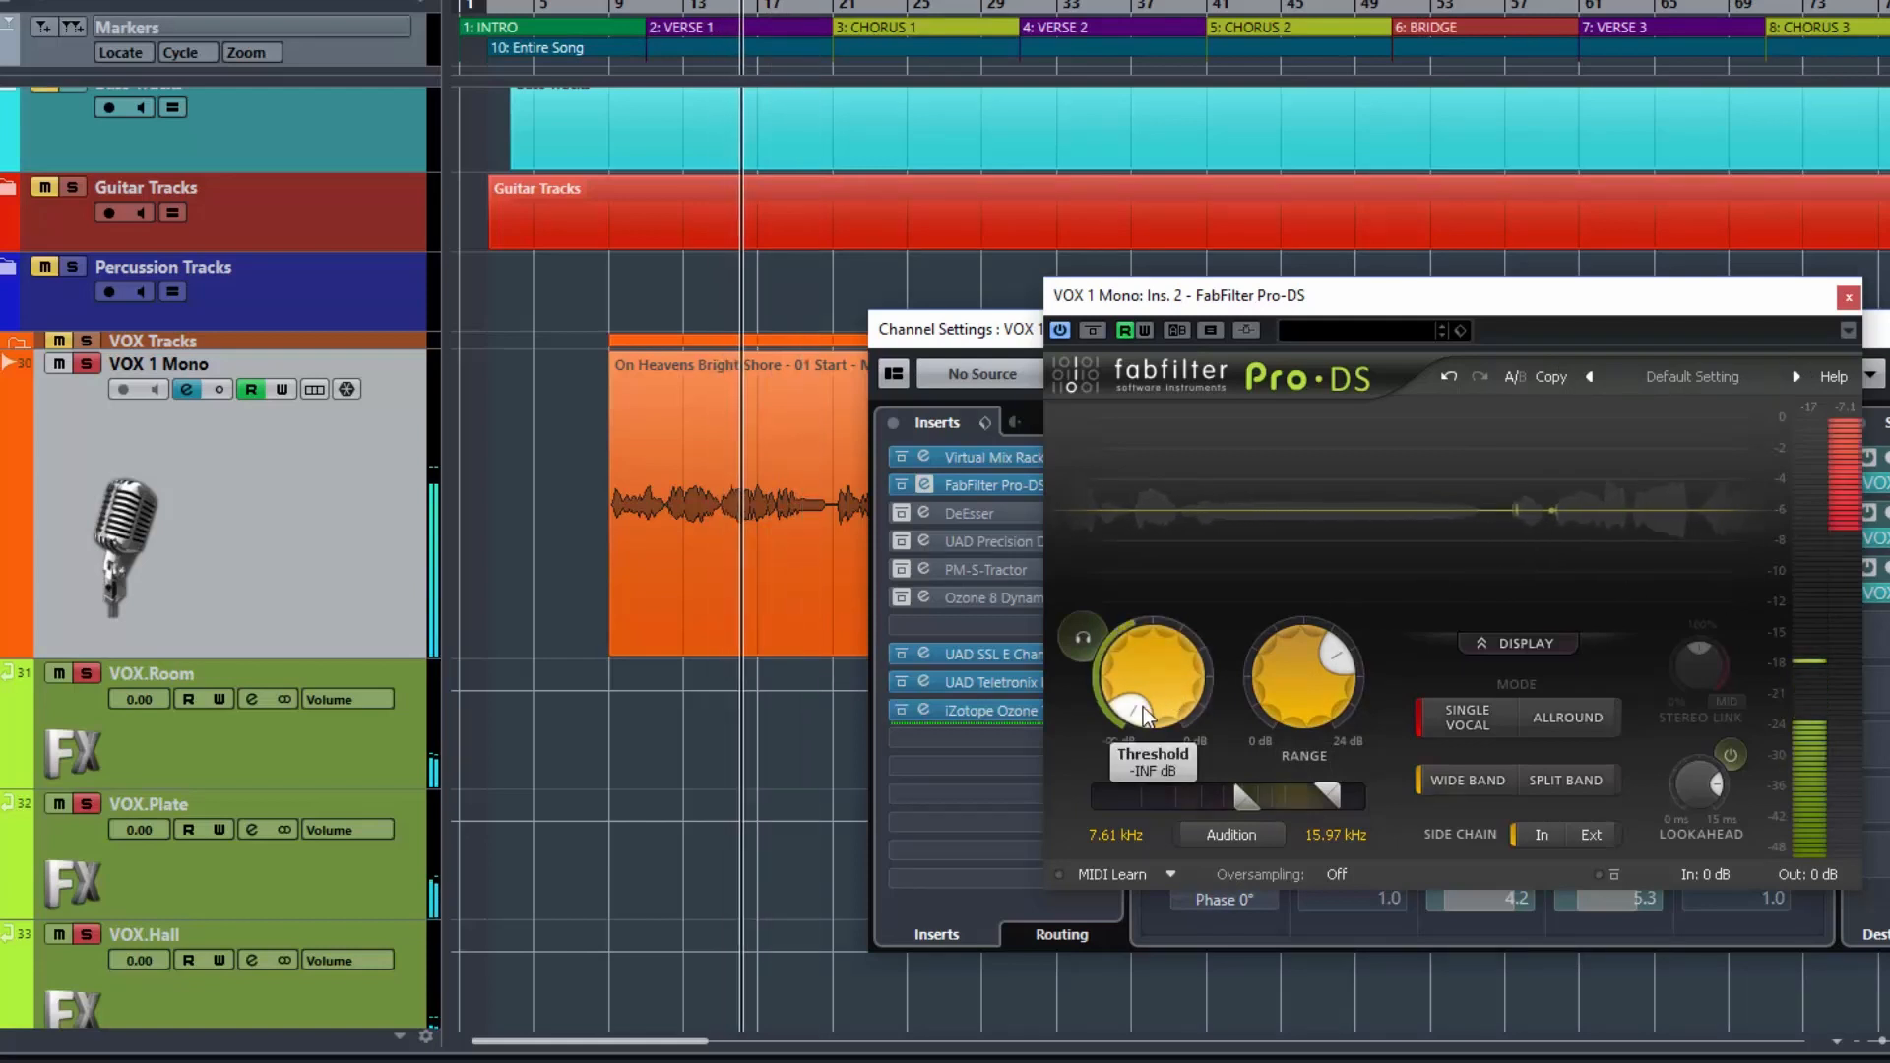
pyautogui.moveTo(1150, 713)
pyautogui.mouseDown()
pyautogui.moveTo(1127, 645)
pyautogui.moveTo(1130, 690)
pyautogui.mouseUp()
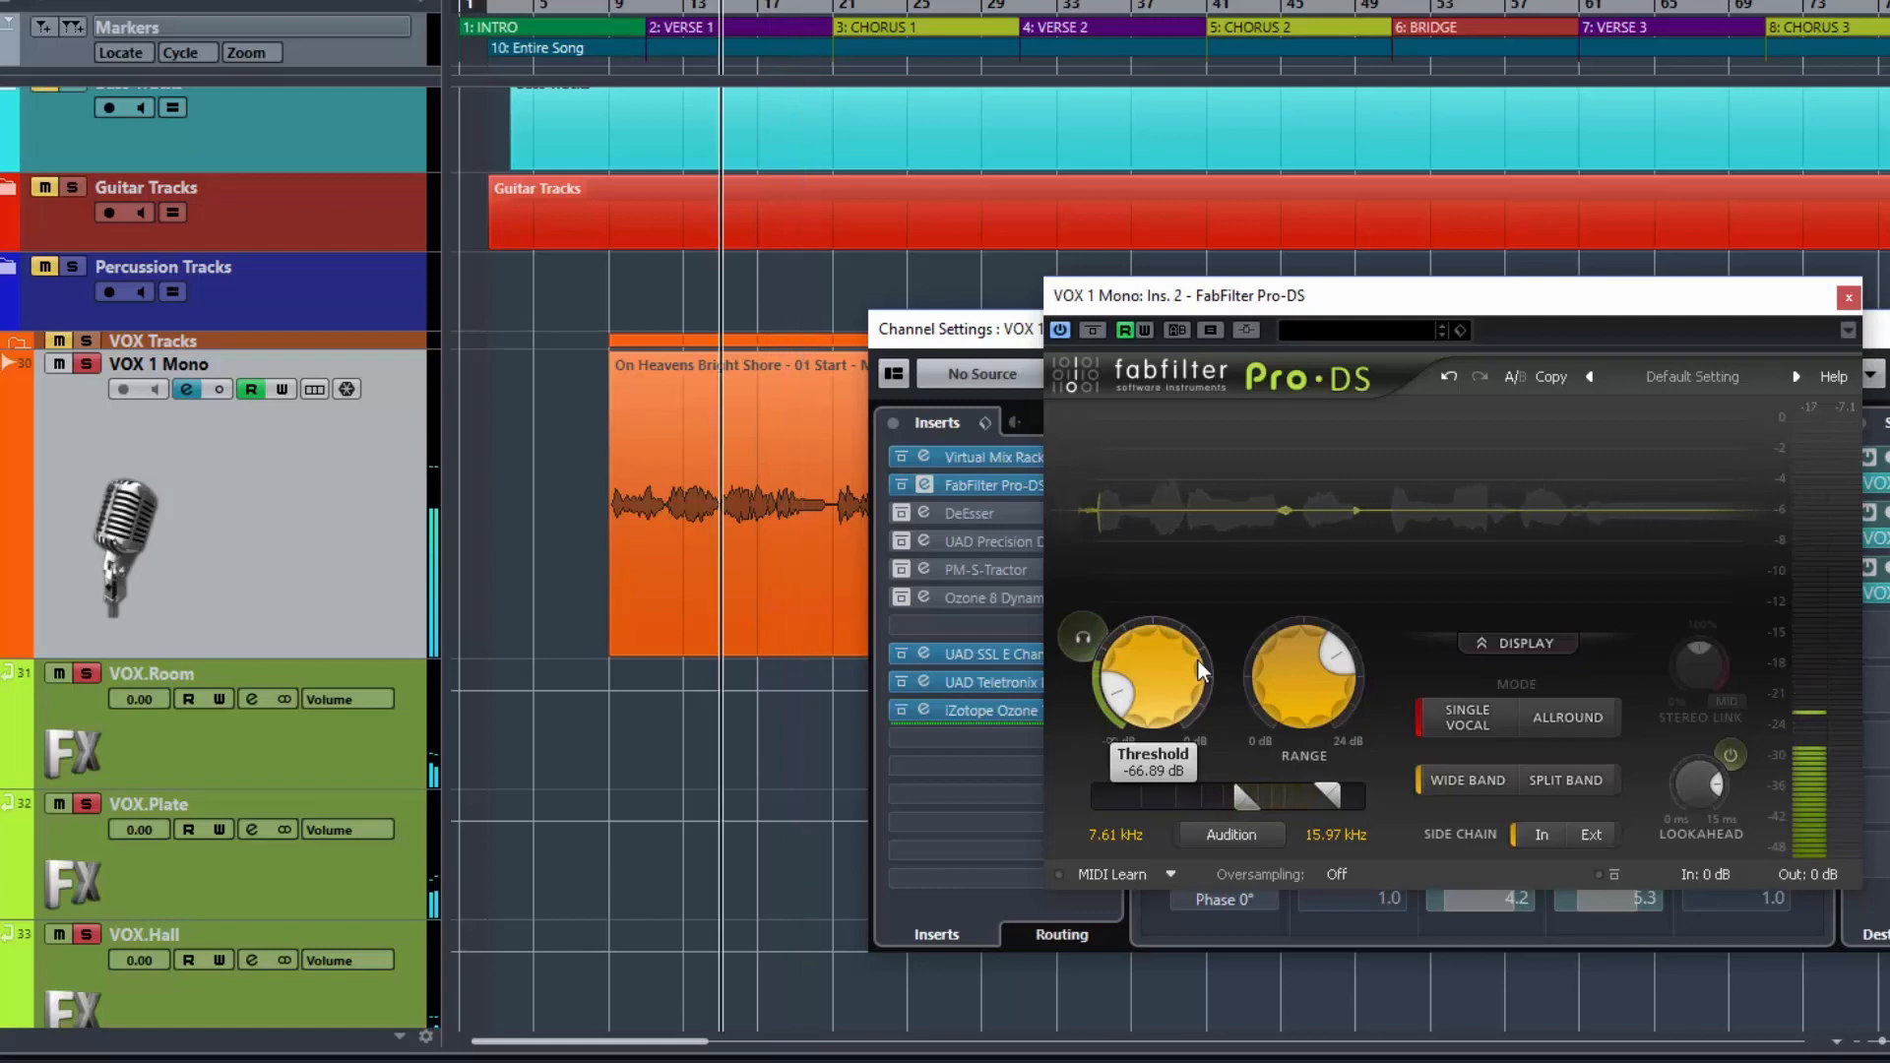
pyautogui.press('space')
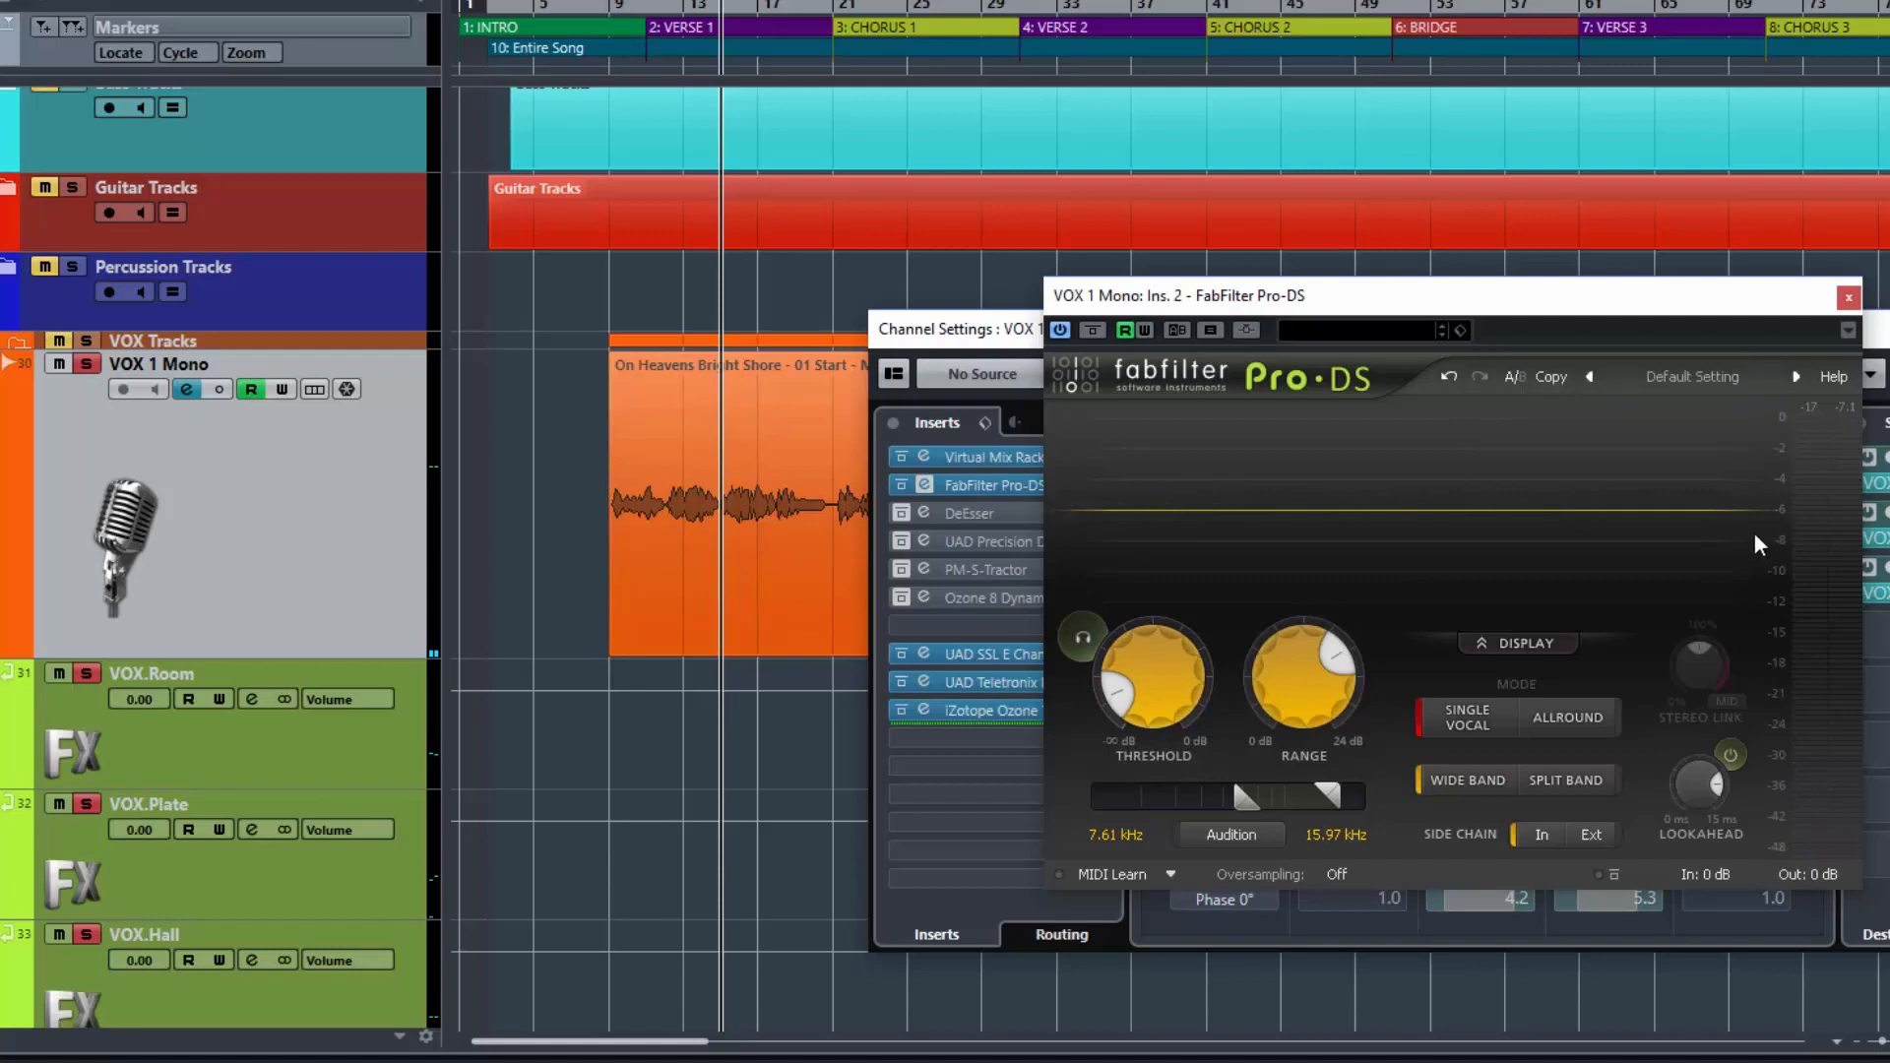
# - Switch off FabFilter Pro-DS on the VOX 1 Mono channel and close its window
pyautogui.moveTo(1153, 685)
pyautogui.click(1058, 331)
pyautogui.click(1849, 298)
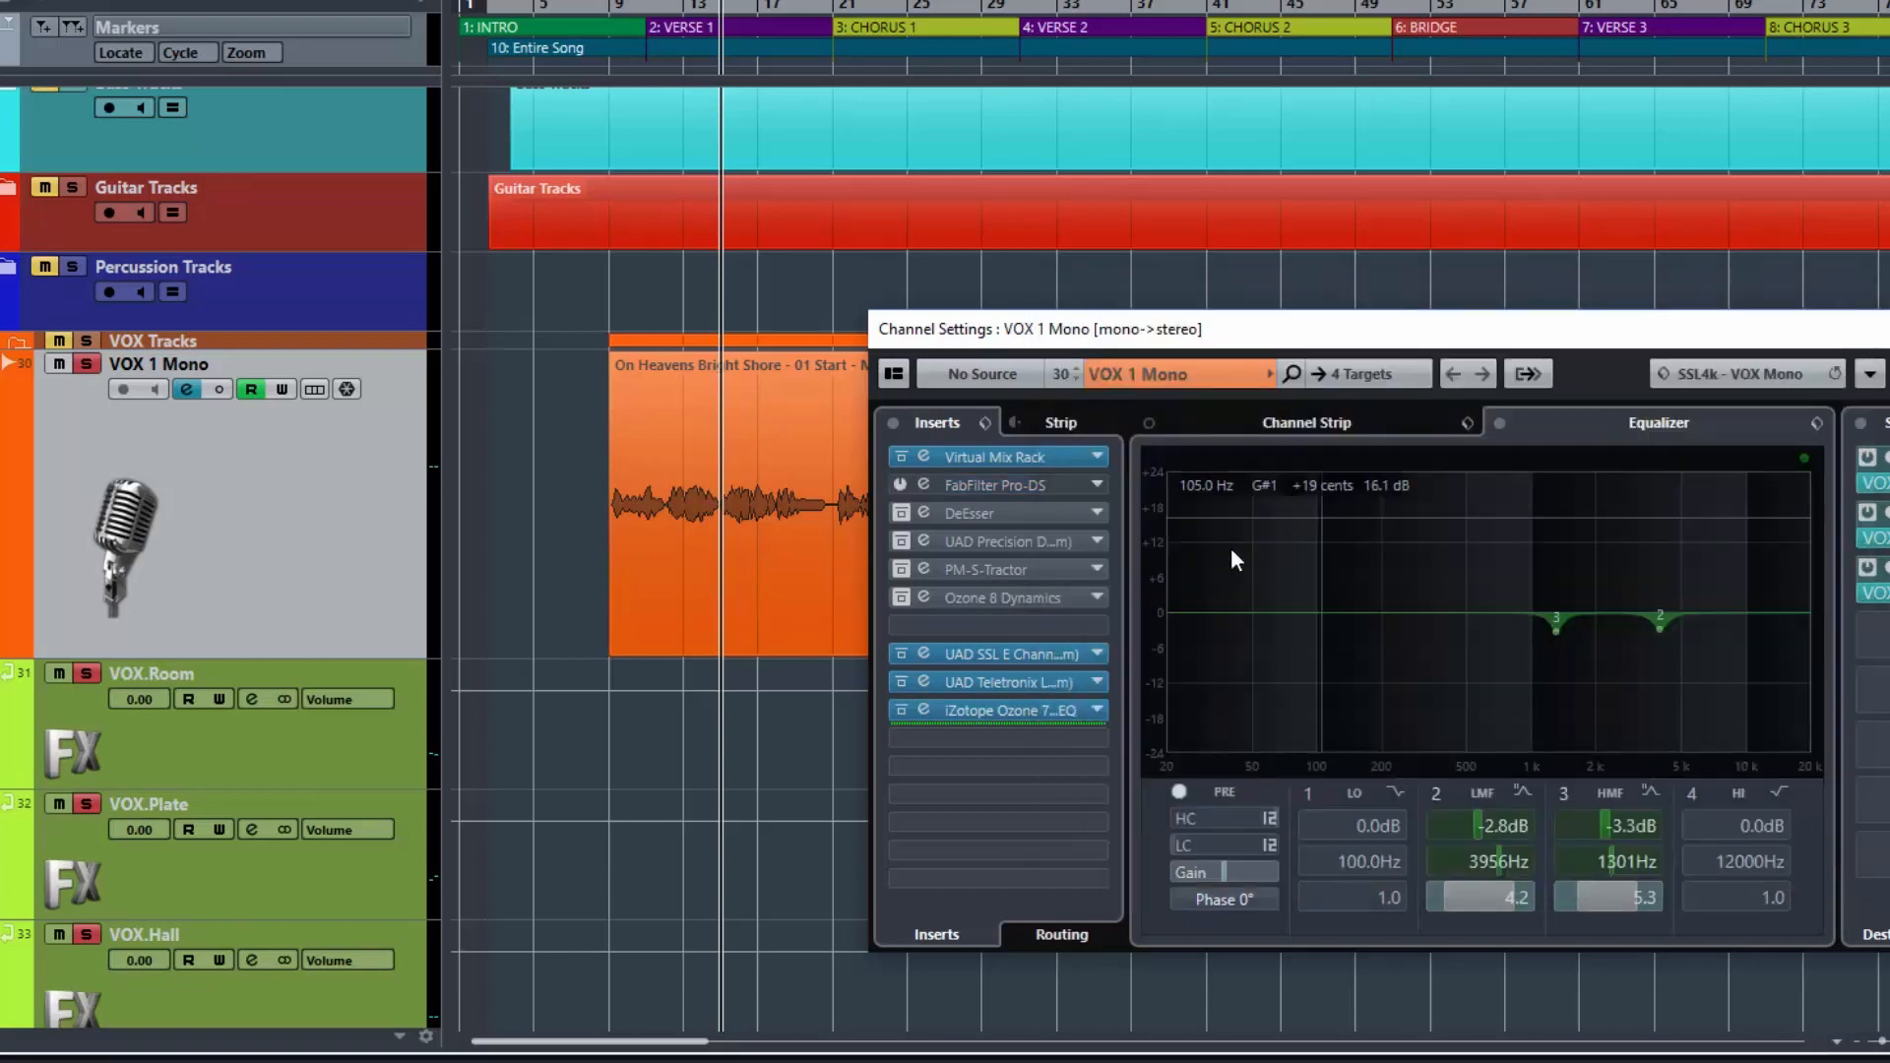
# - Open the Steinberg DeEsser in insert slot 3 of VOX 1 Mono and load the Female Ess Less preset
pyautogui.click(973, 515)
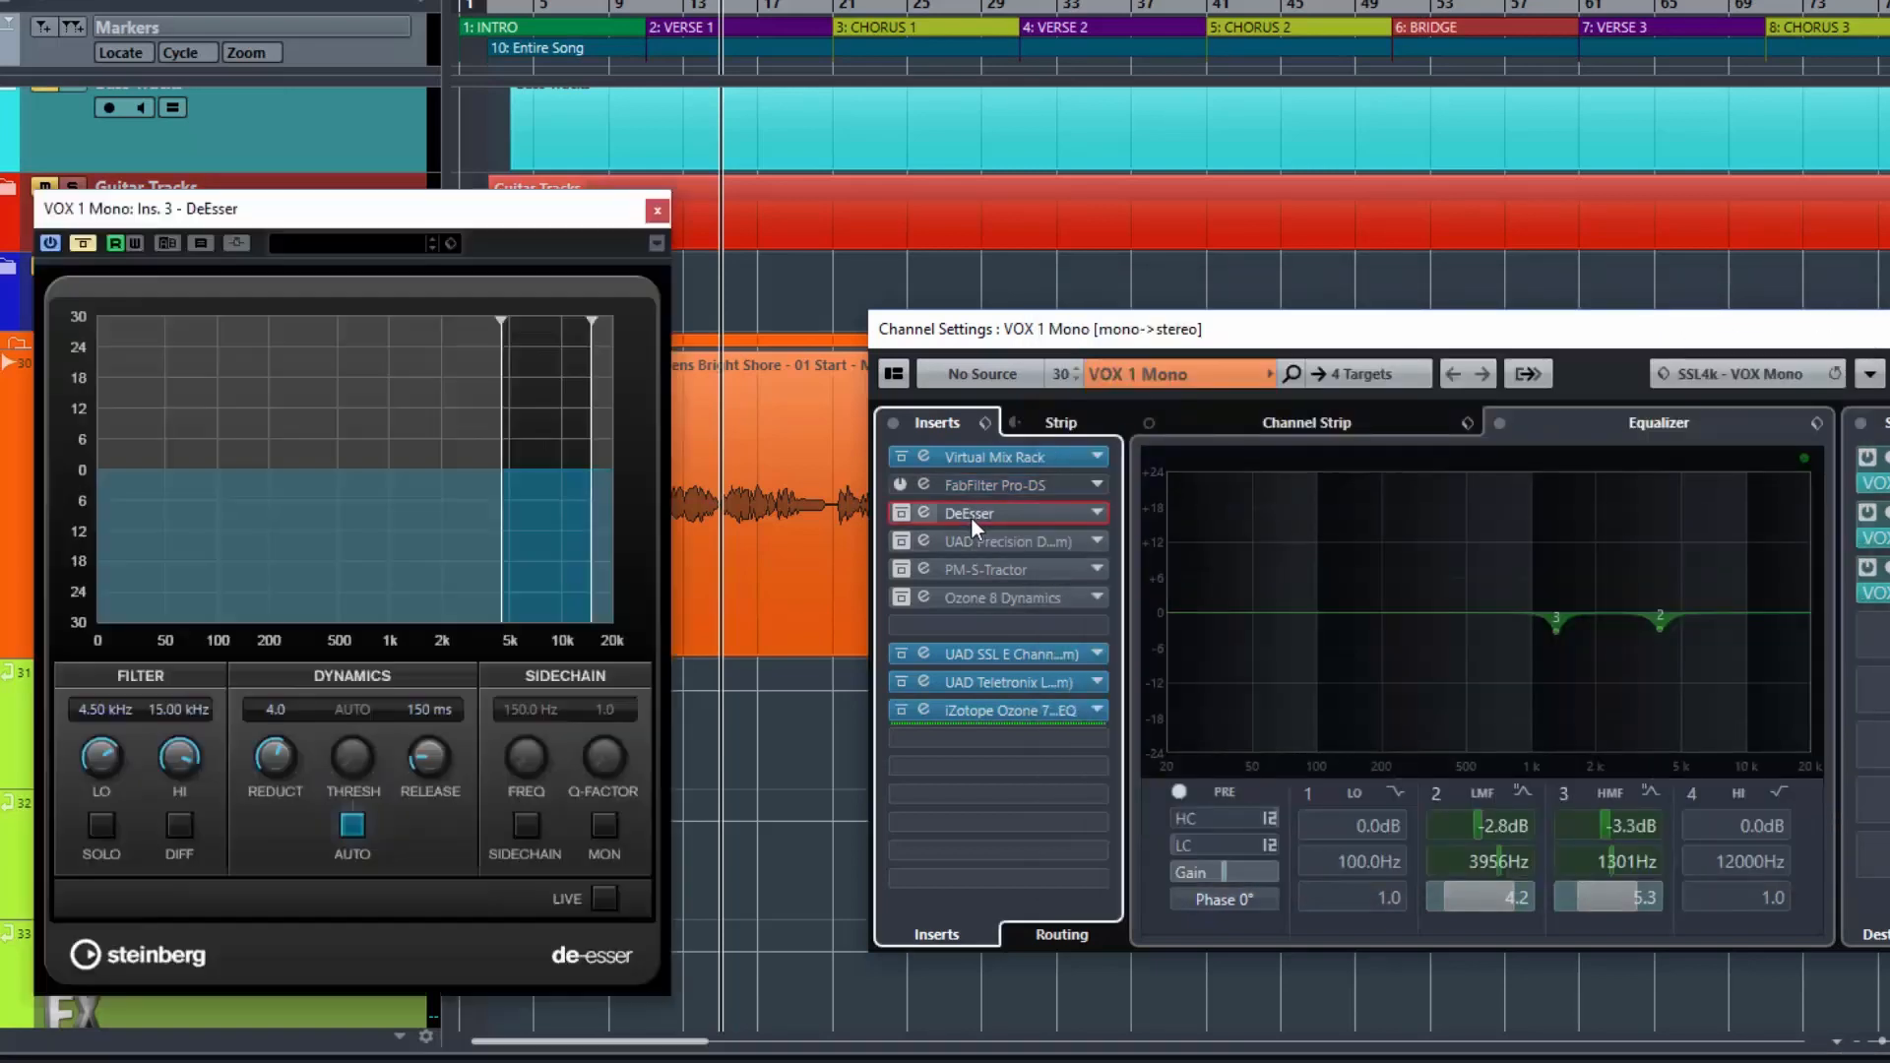
pyautogui.moveTo(394, 204); pyautogui.dragTo(1511, 175)
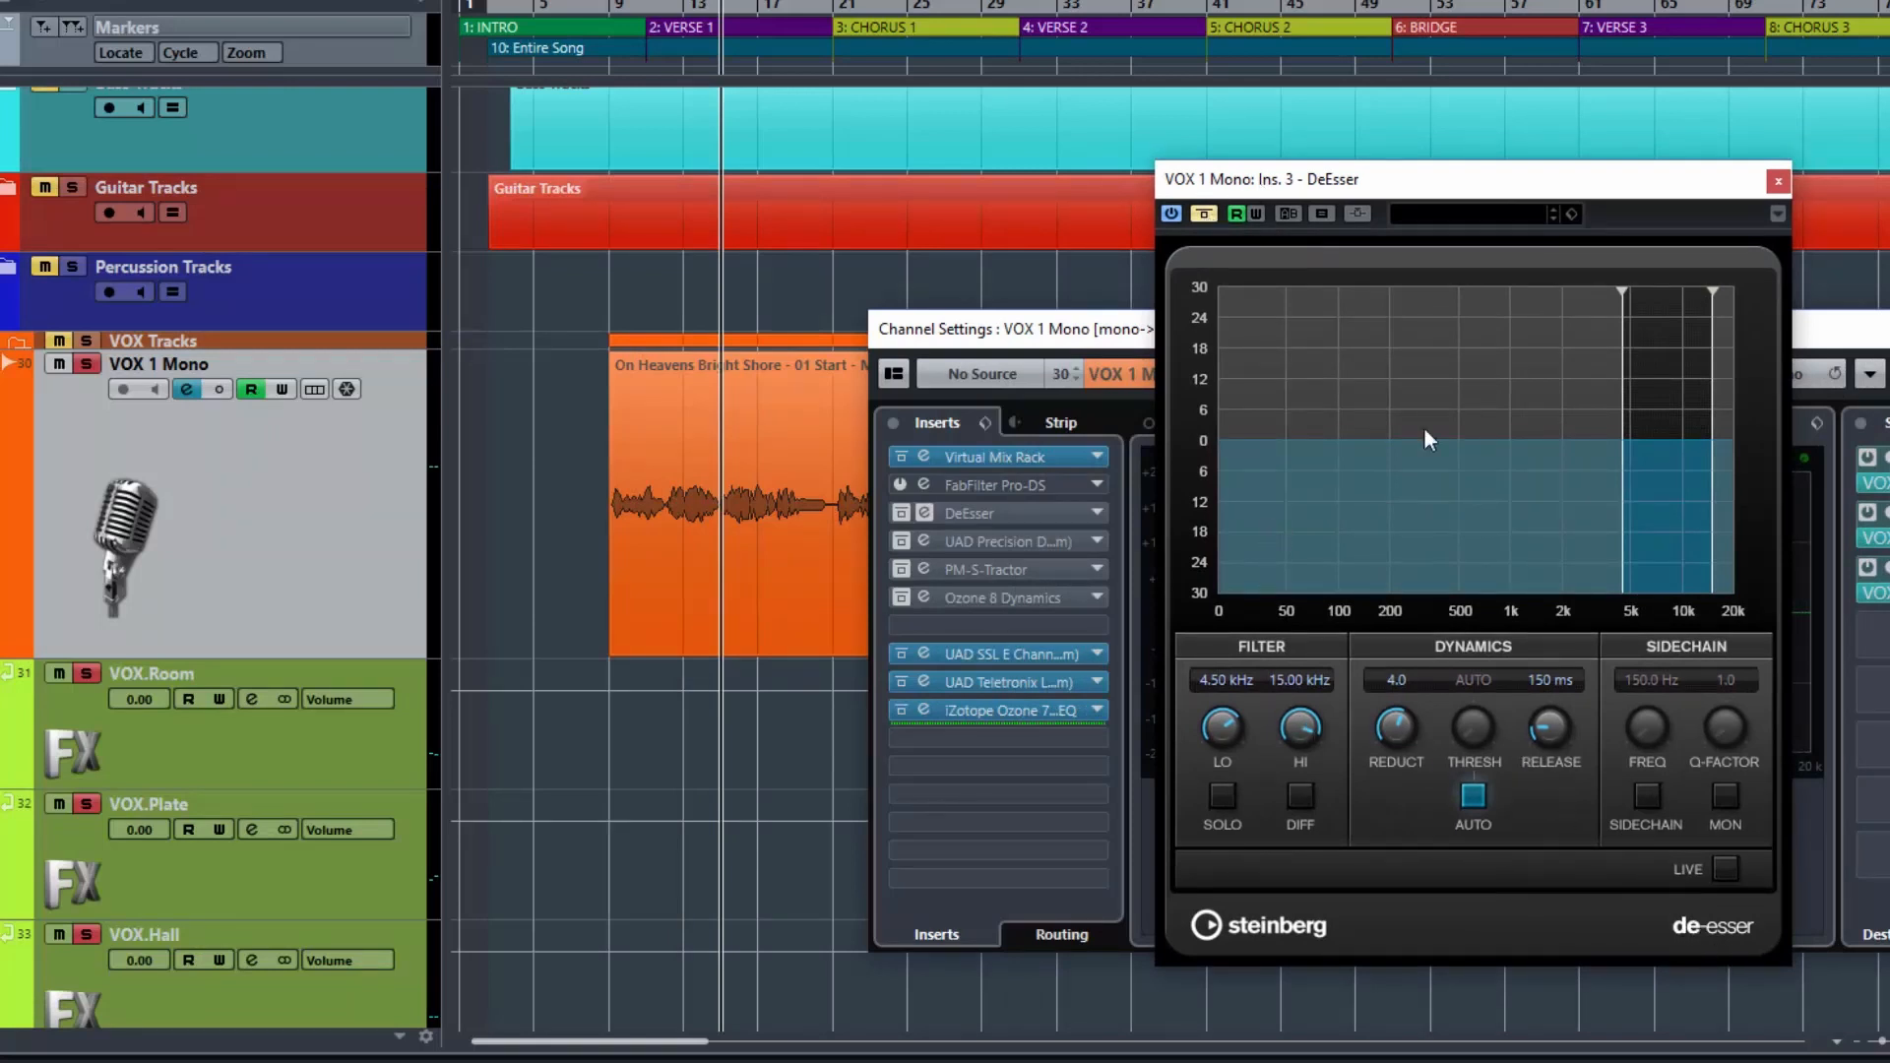
pyautogui.click(1482, 215)
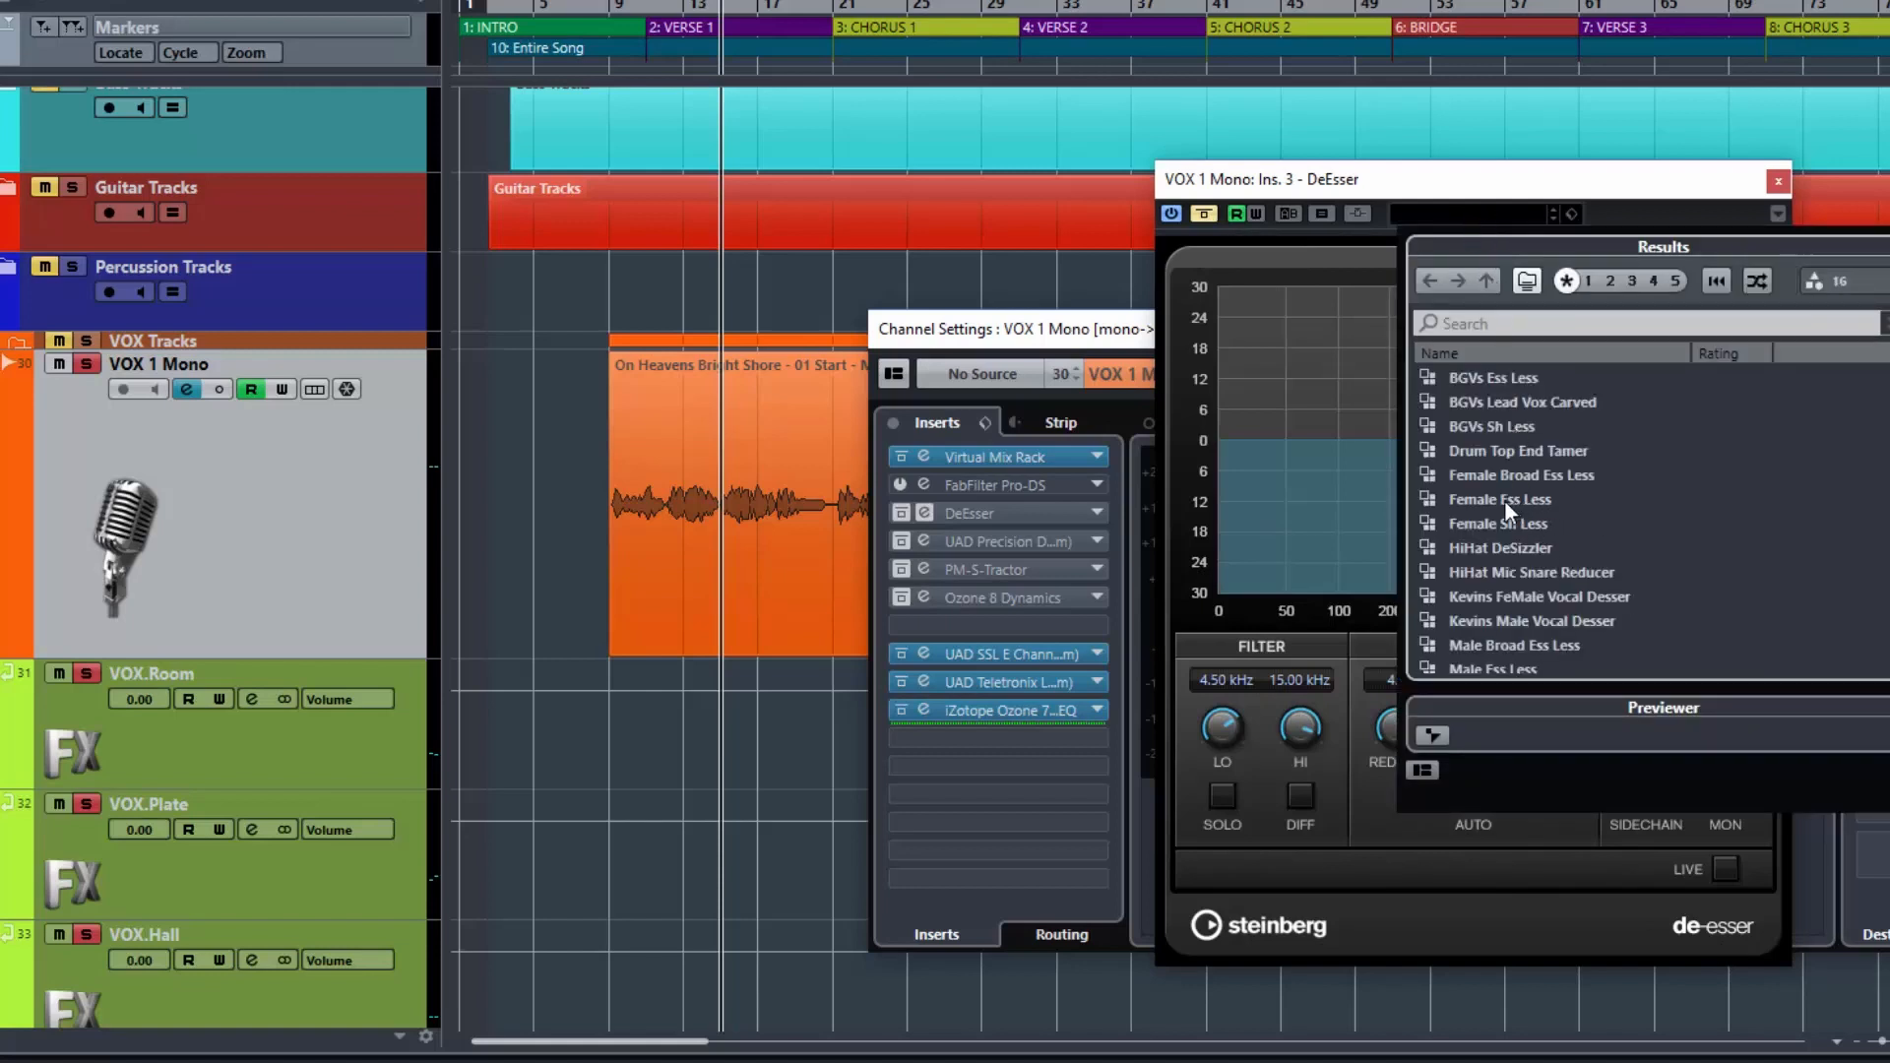
pyautogui.click(1504, 500)
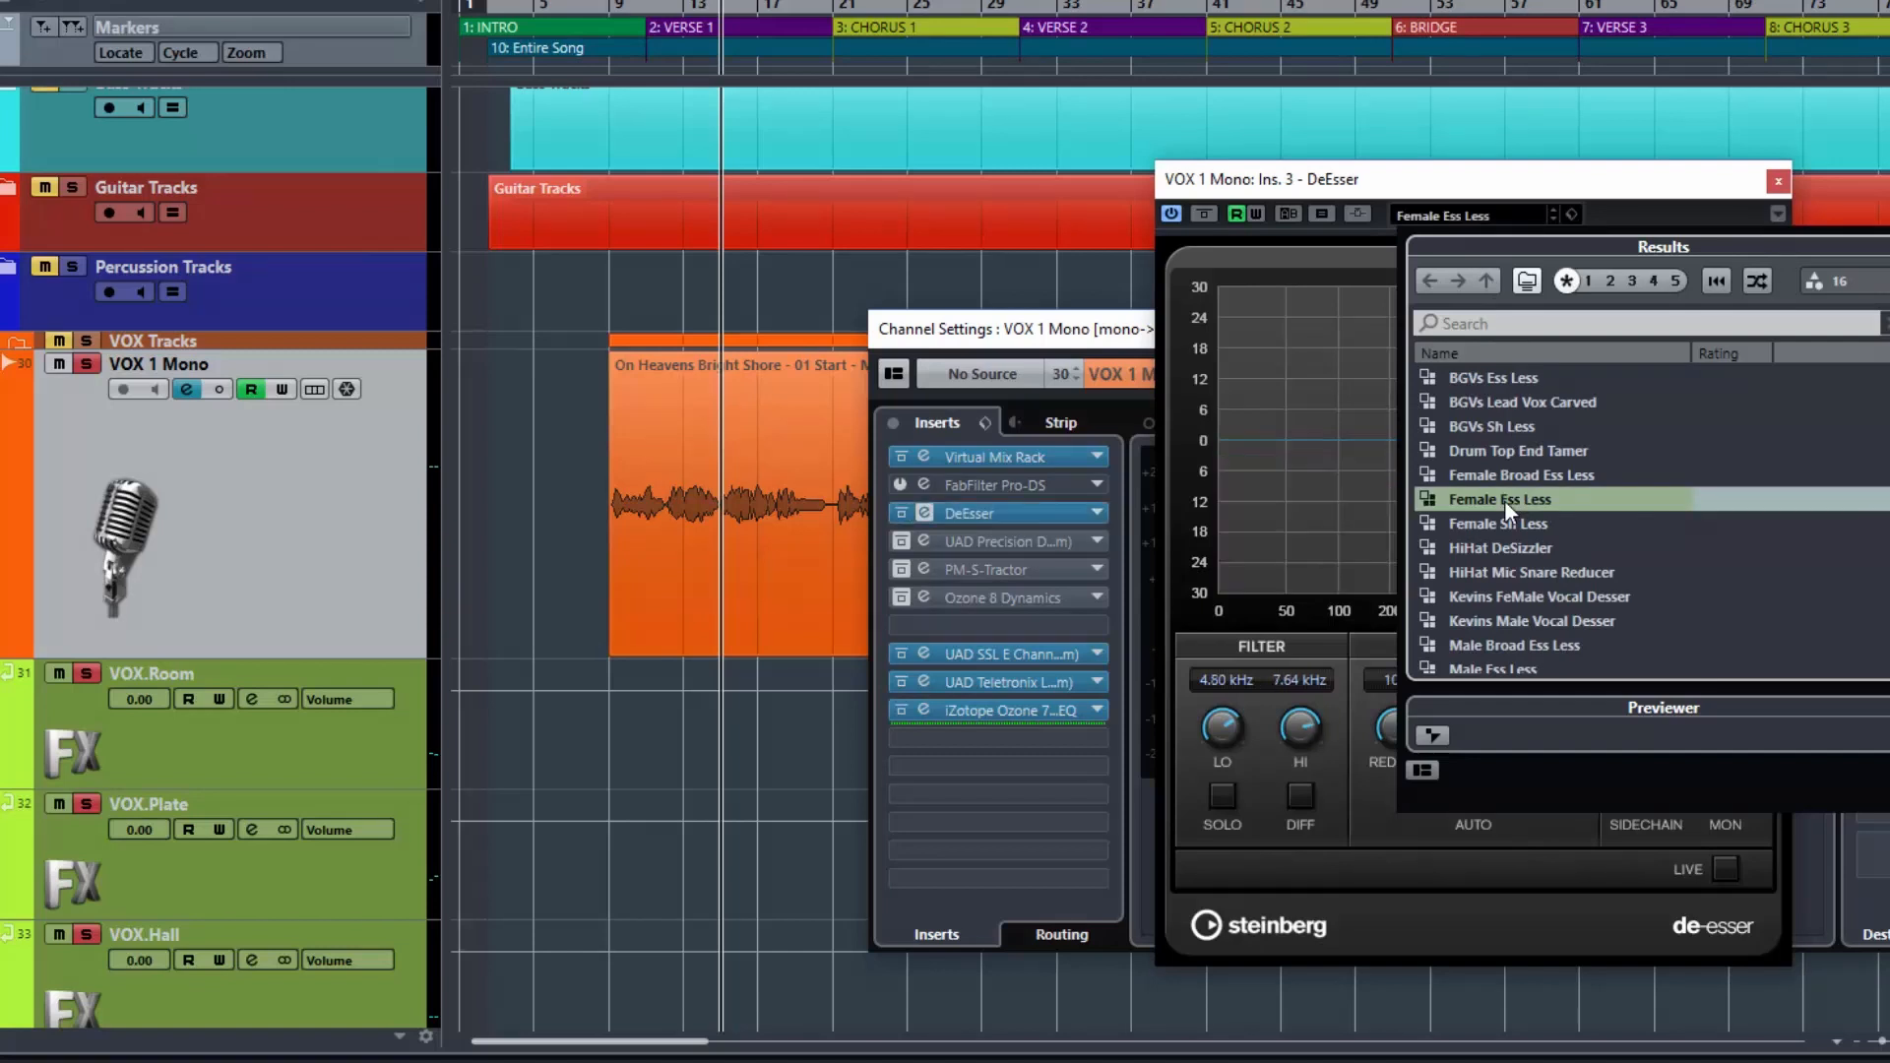
pyautogui.click(1620, 210)
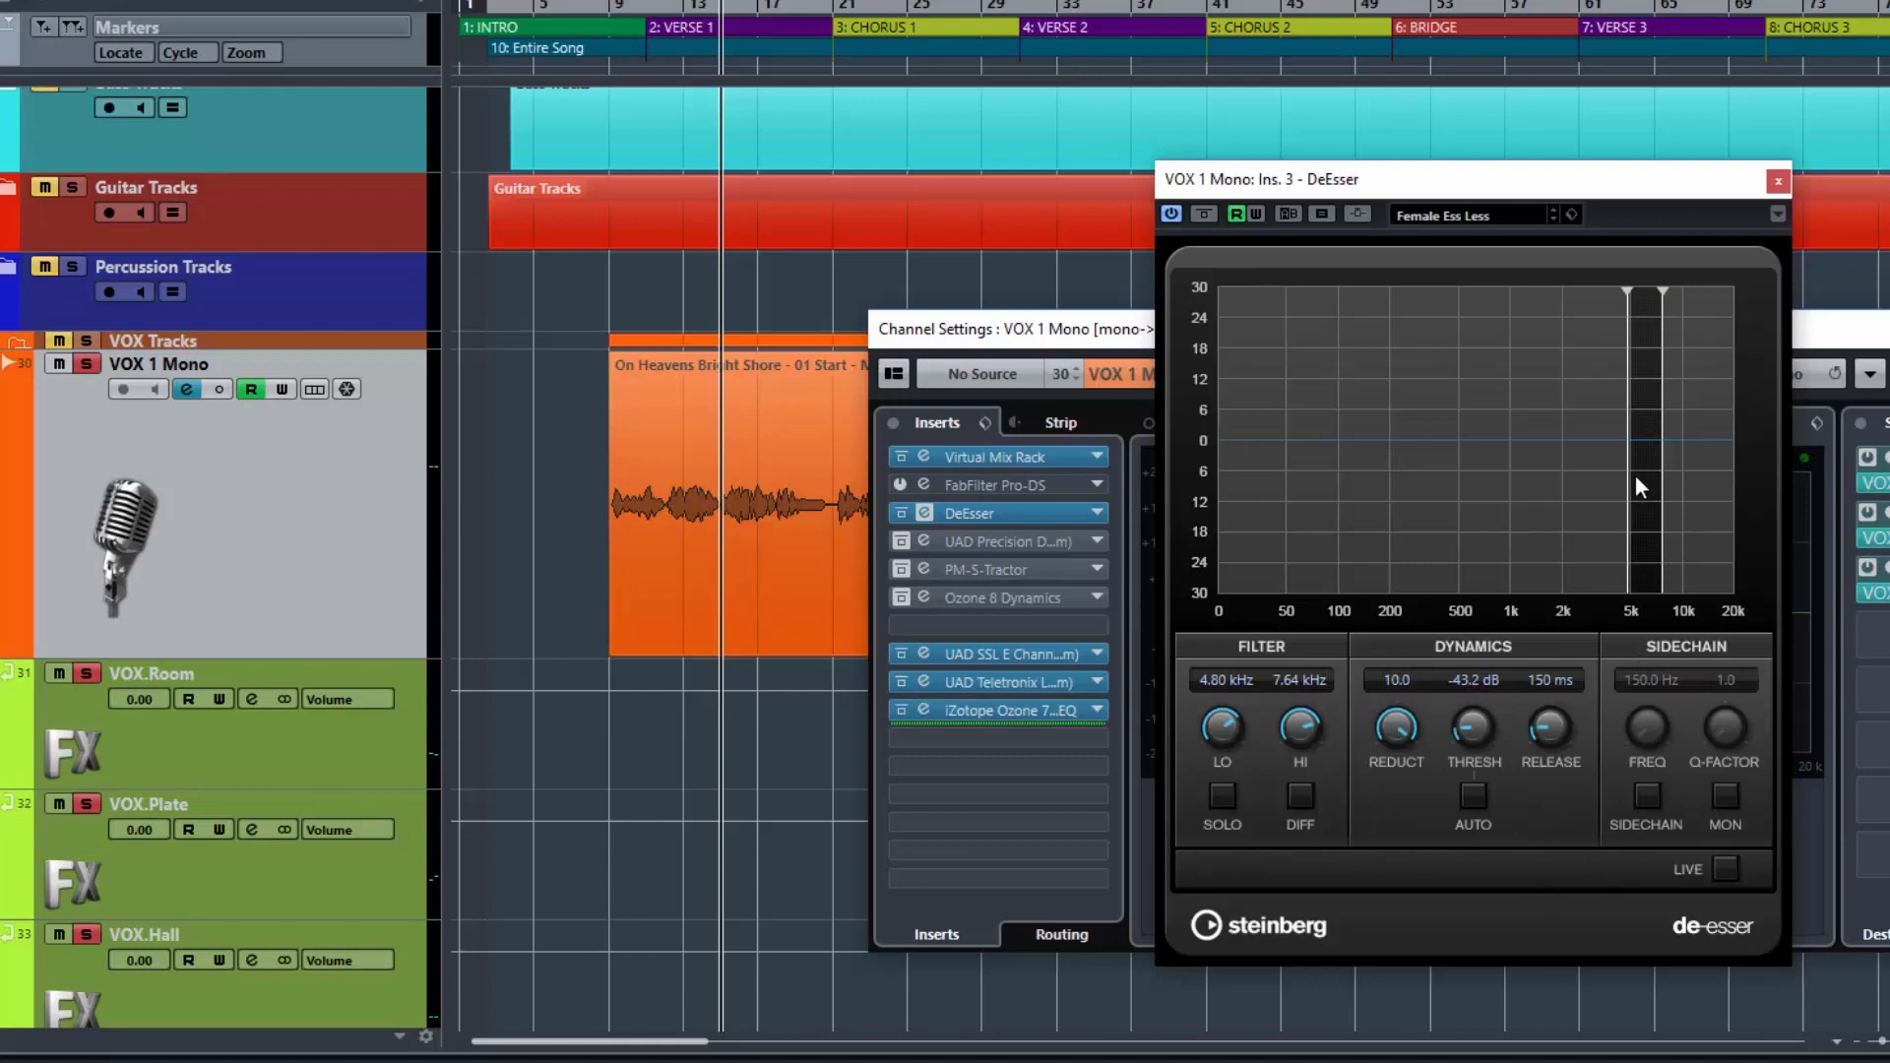
# - Play the verse 1 phrase through the DeEsser and shift its filter band to 6.11–10.23 kHz
pyautogui.press('space')
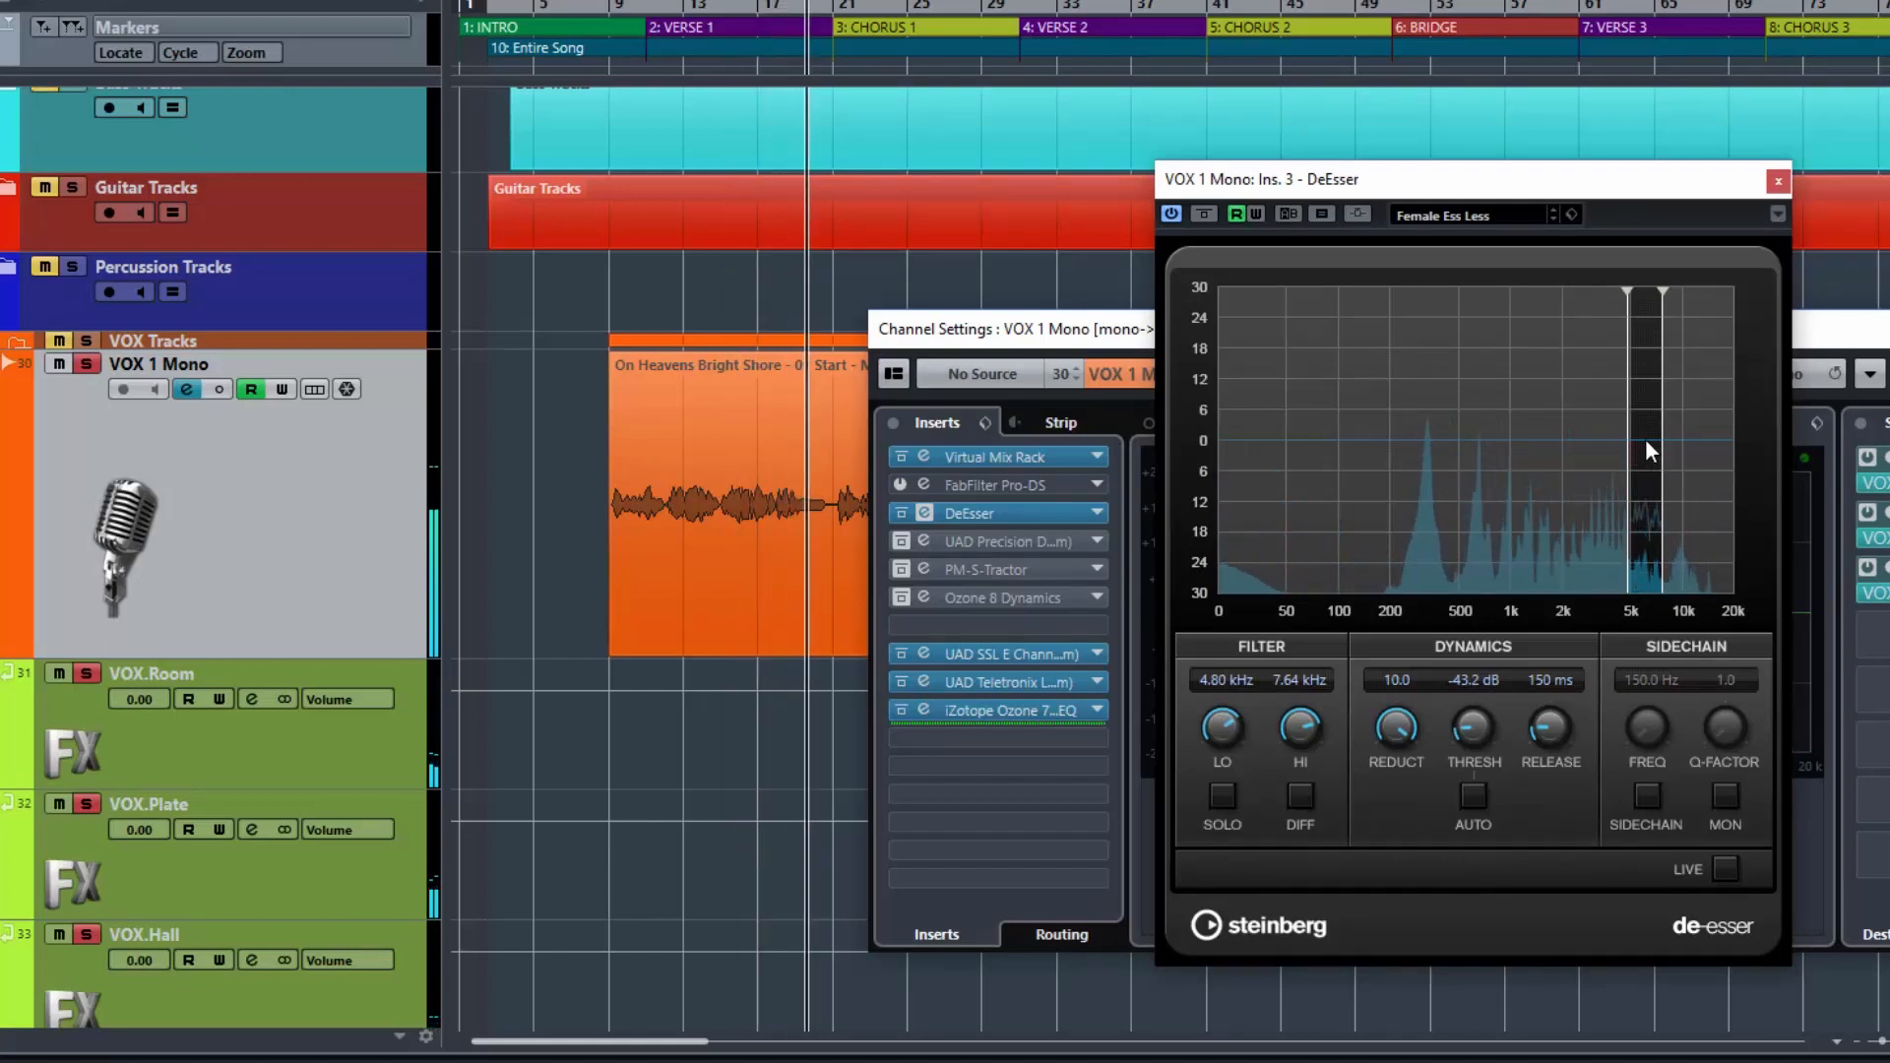
pyautogui.press('space')
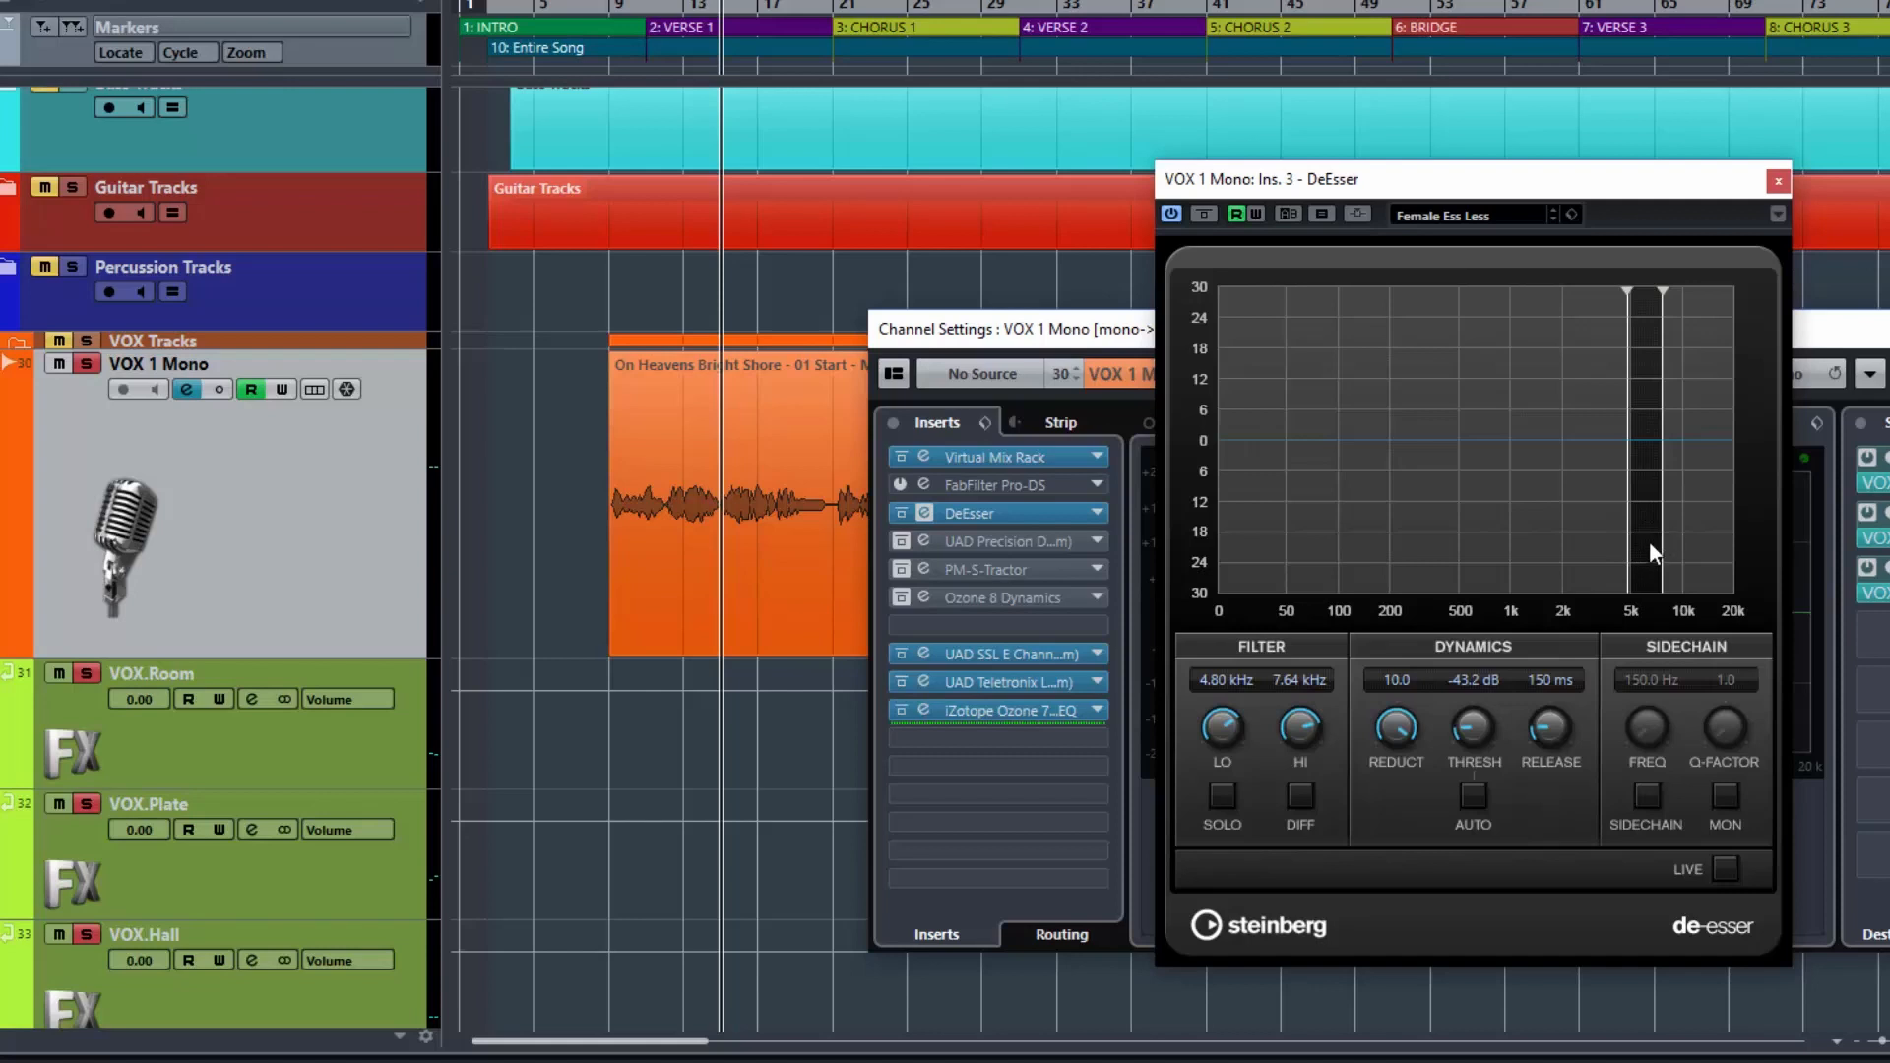
pyautogui.press('space')
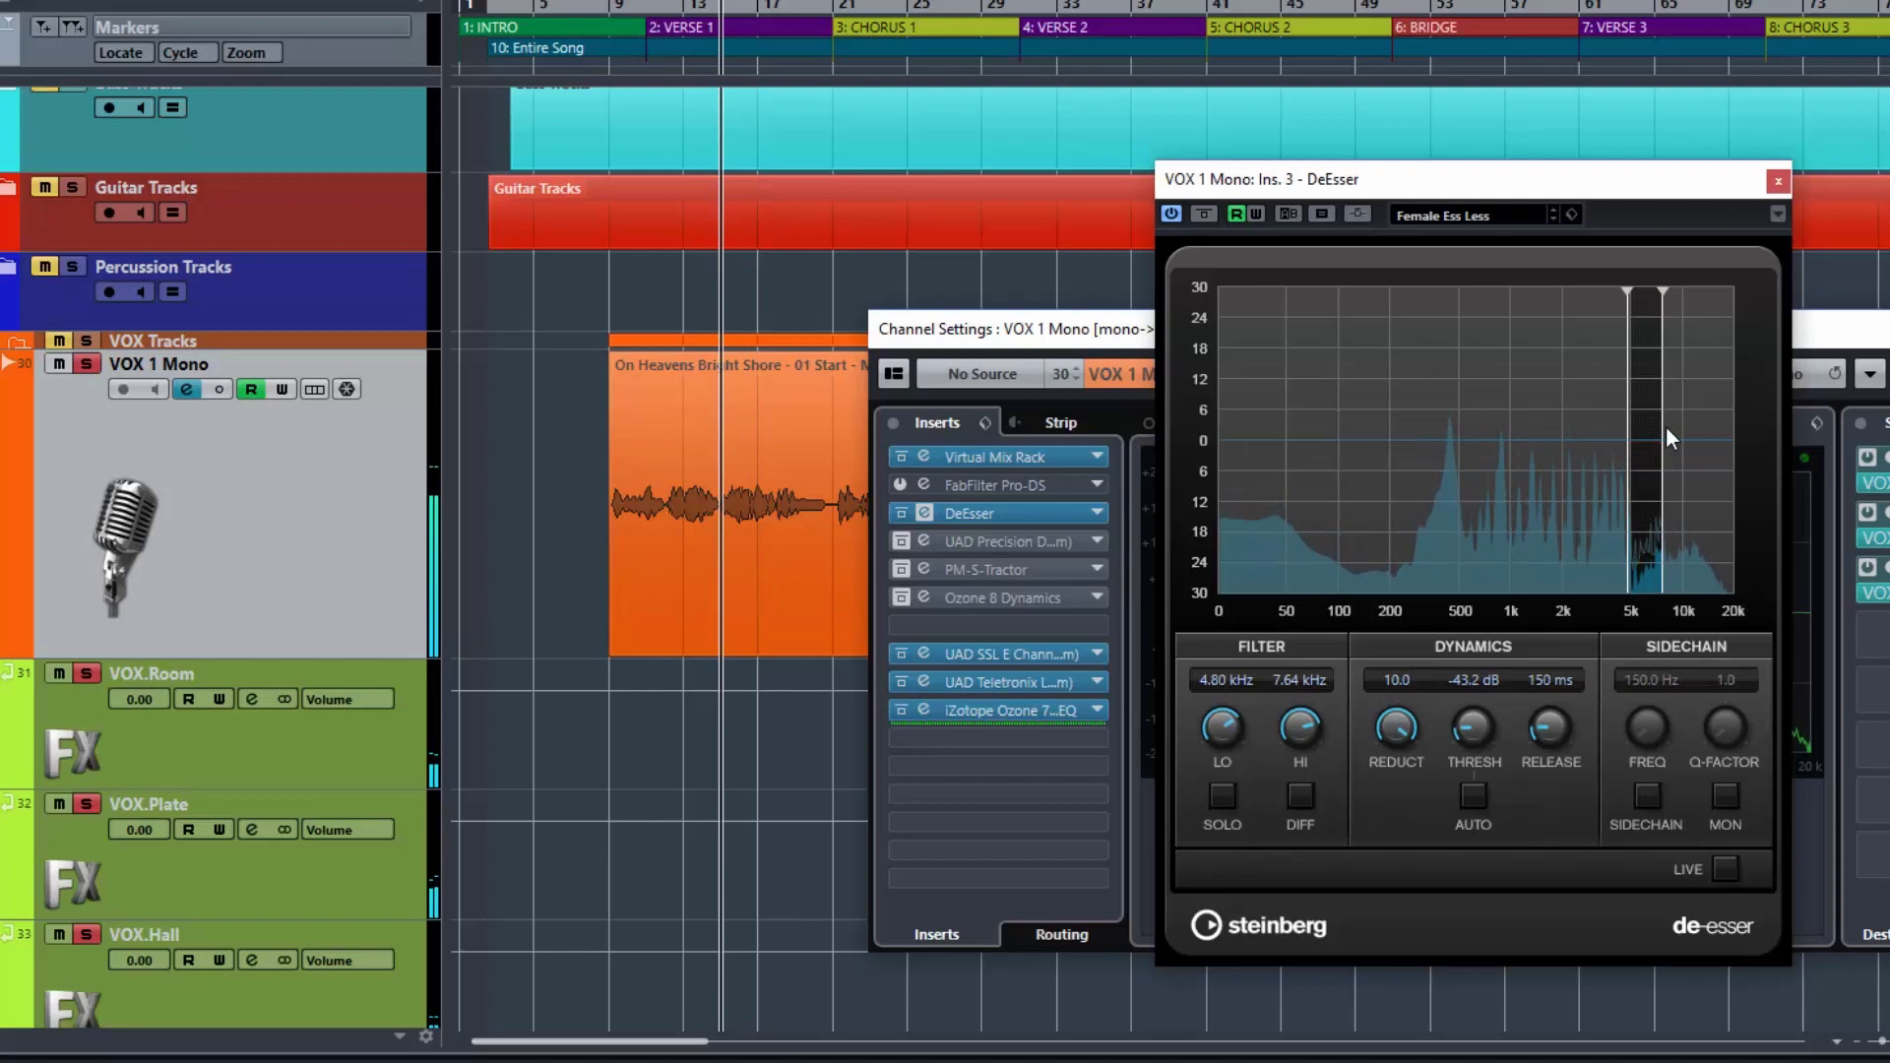
pyautogui.moveTo(1660, 443)
pyautogui.mouseDown()
pyautogui.moveTo(1684, 450)
pyautogui.moveTo(1646, 472)
pyautogui.mouseUp()
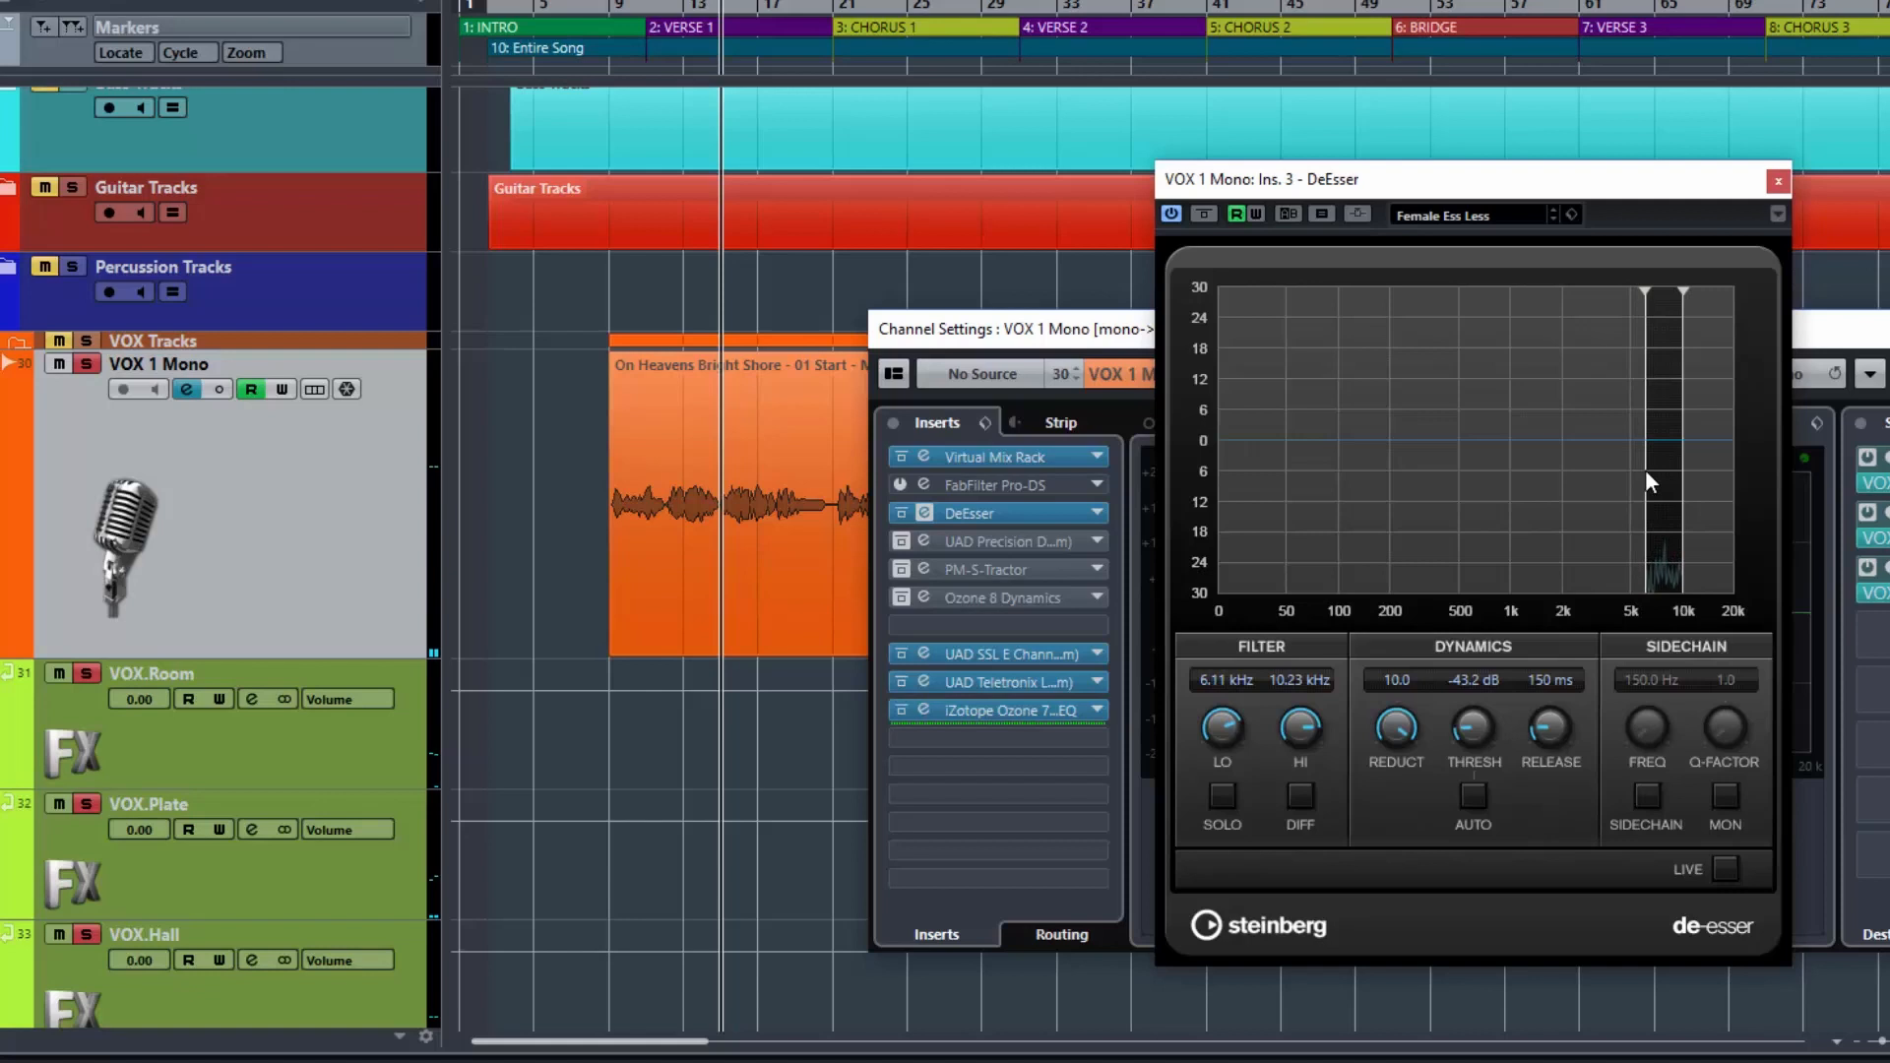
pyautogui.press('space')
pyautogui.press('space')
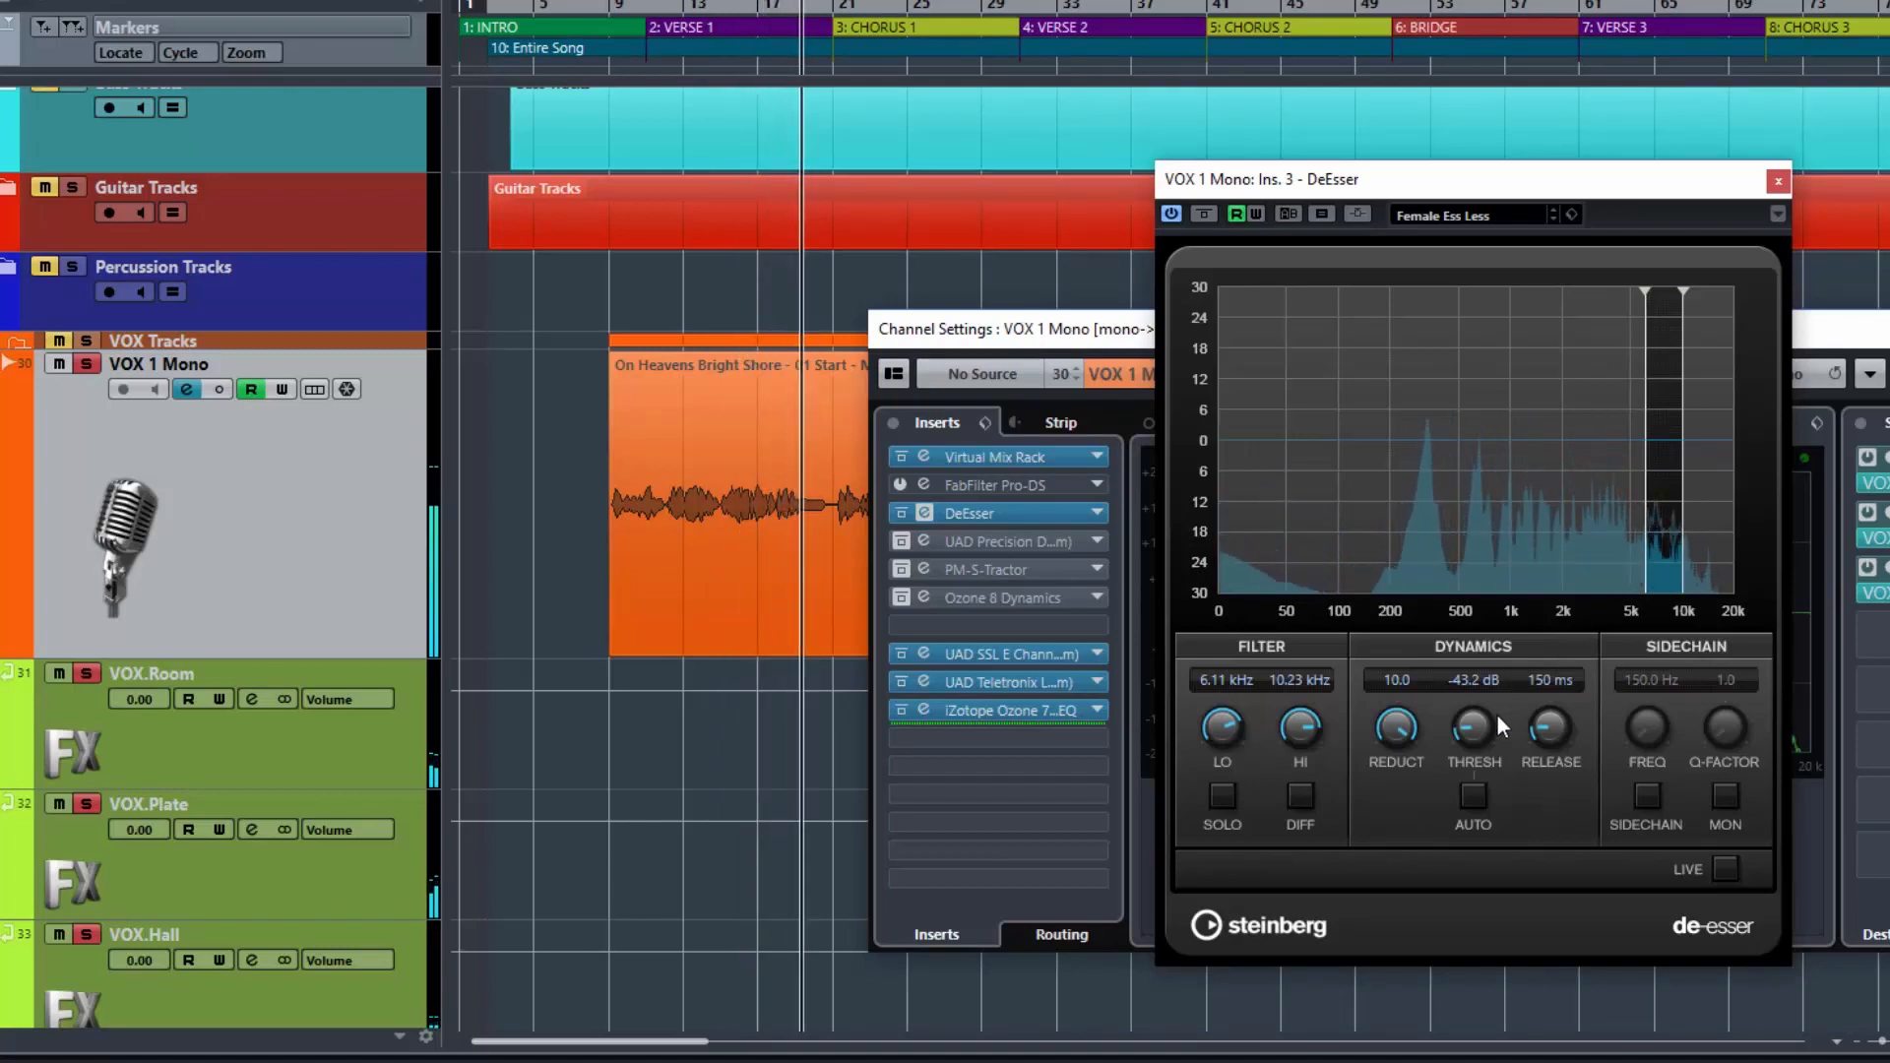
pyautogui.press('space')
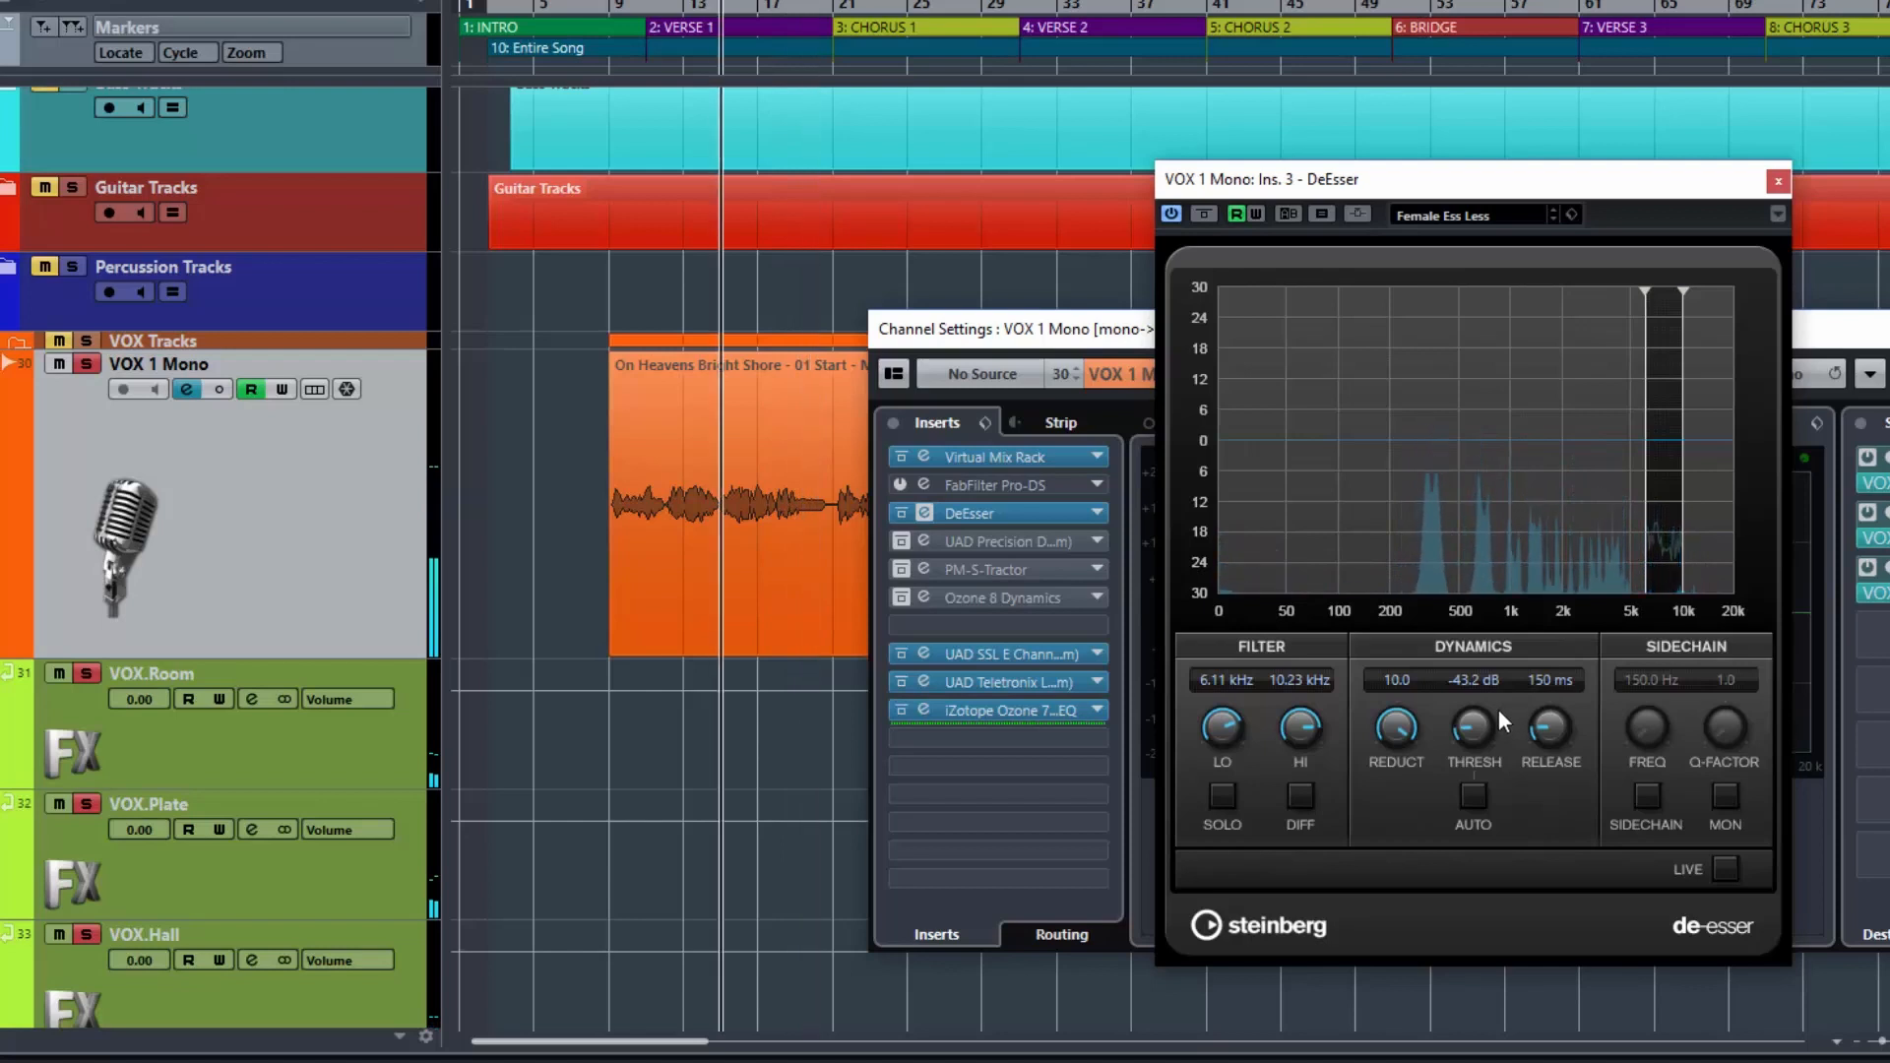
# - Solo the DeEsser's filter band and widen it to 4.49–13.70 kHz while the vocal plays
pyautogui.click(1222, 797)
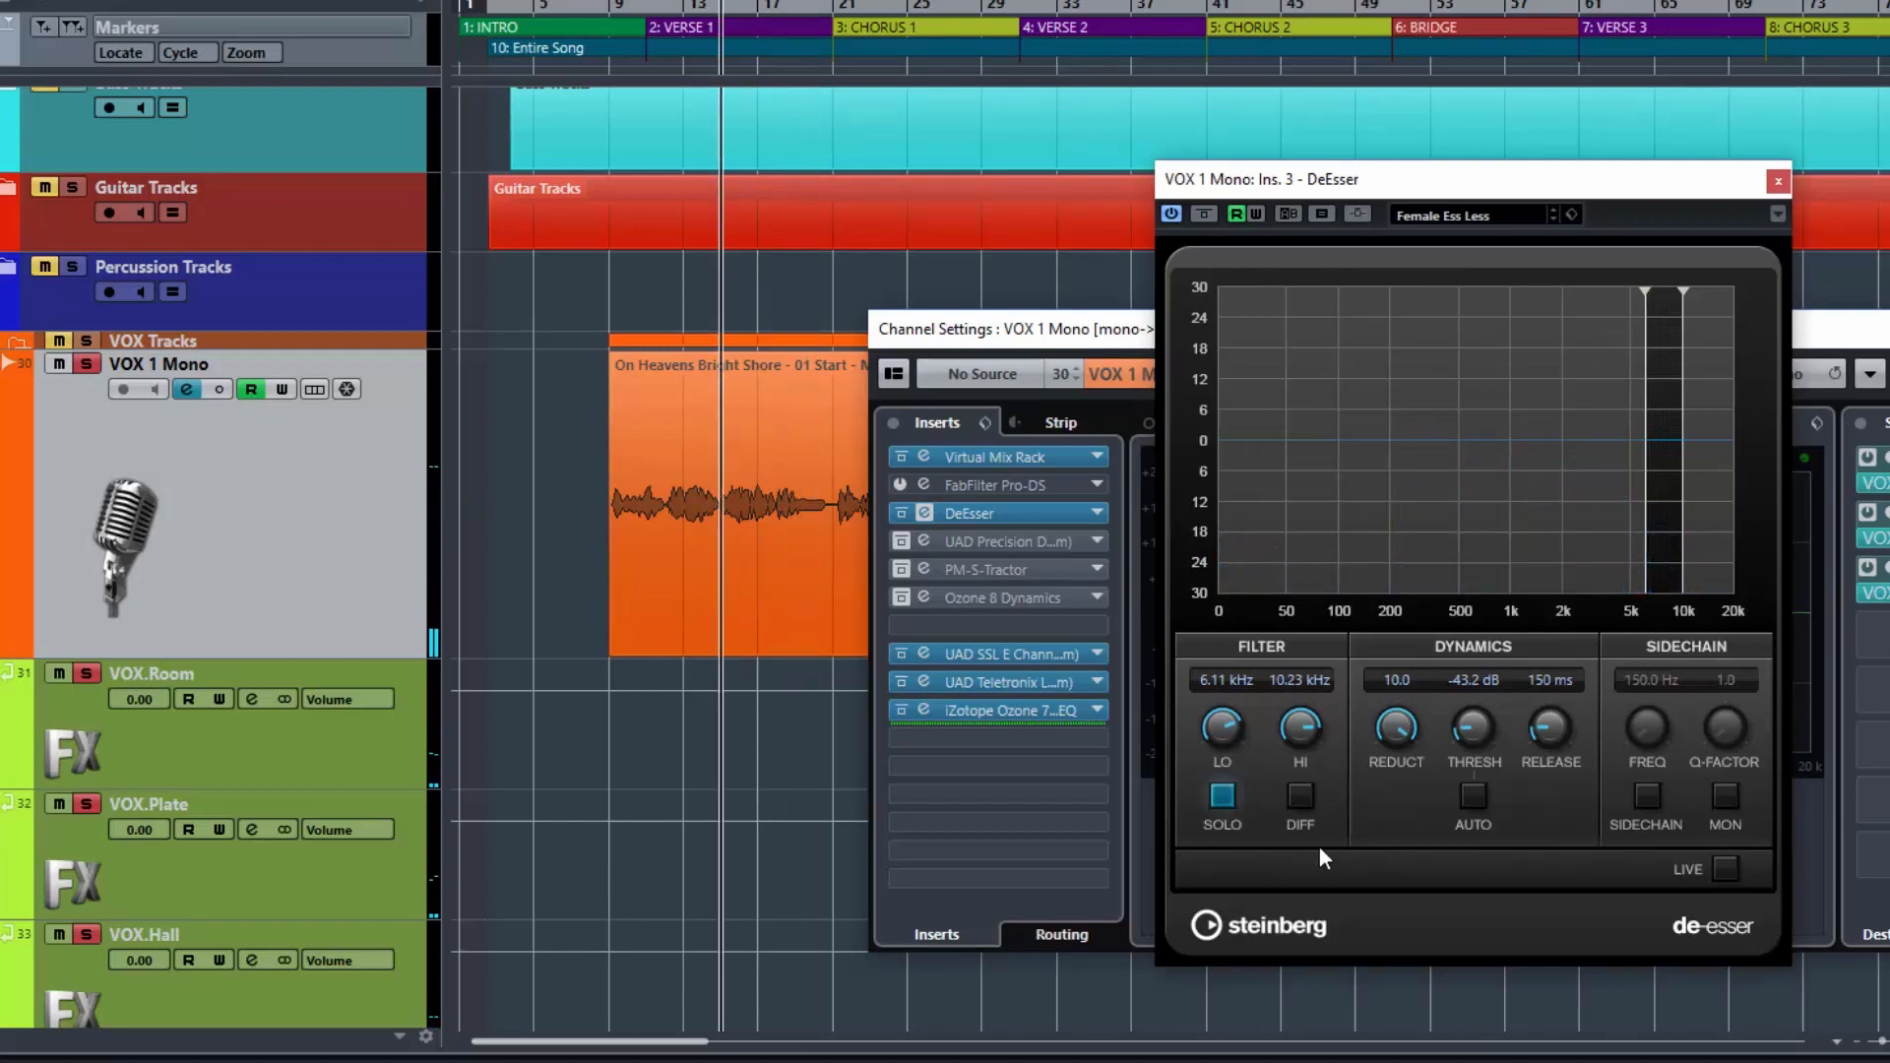
pyautogui.press('space')
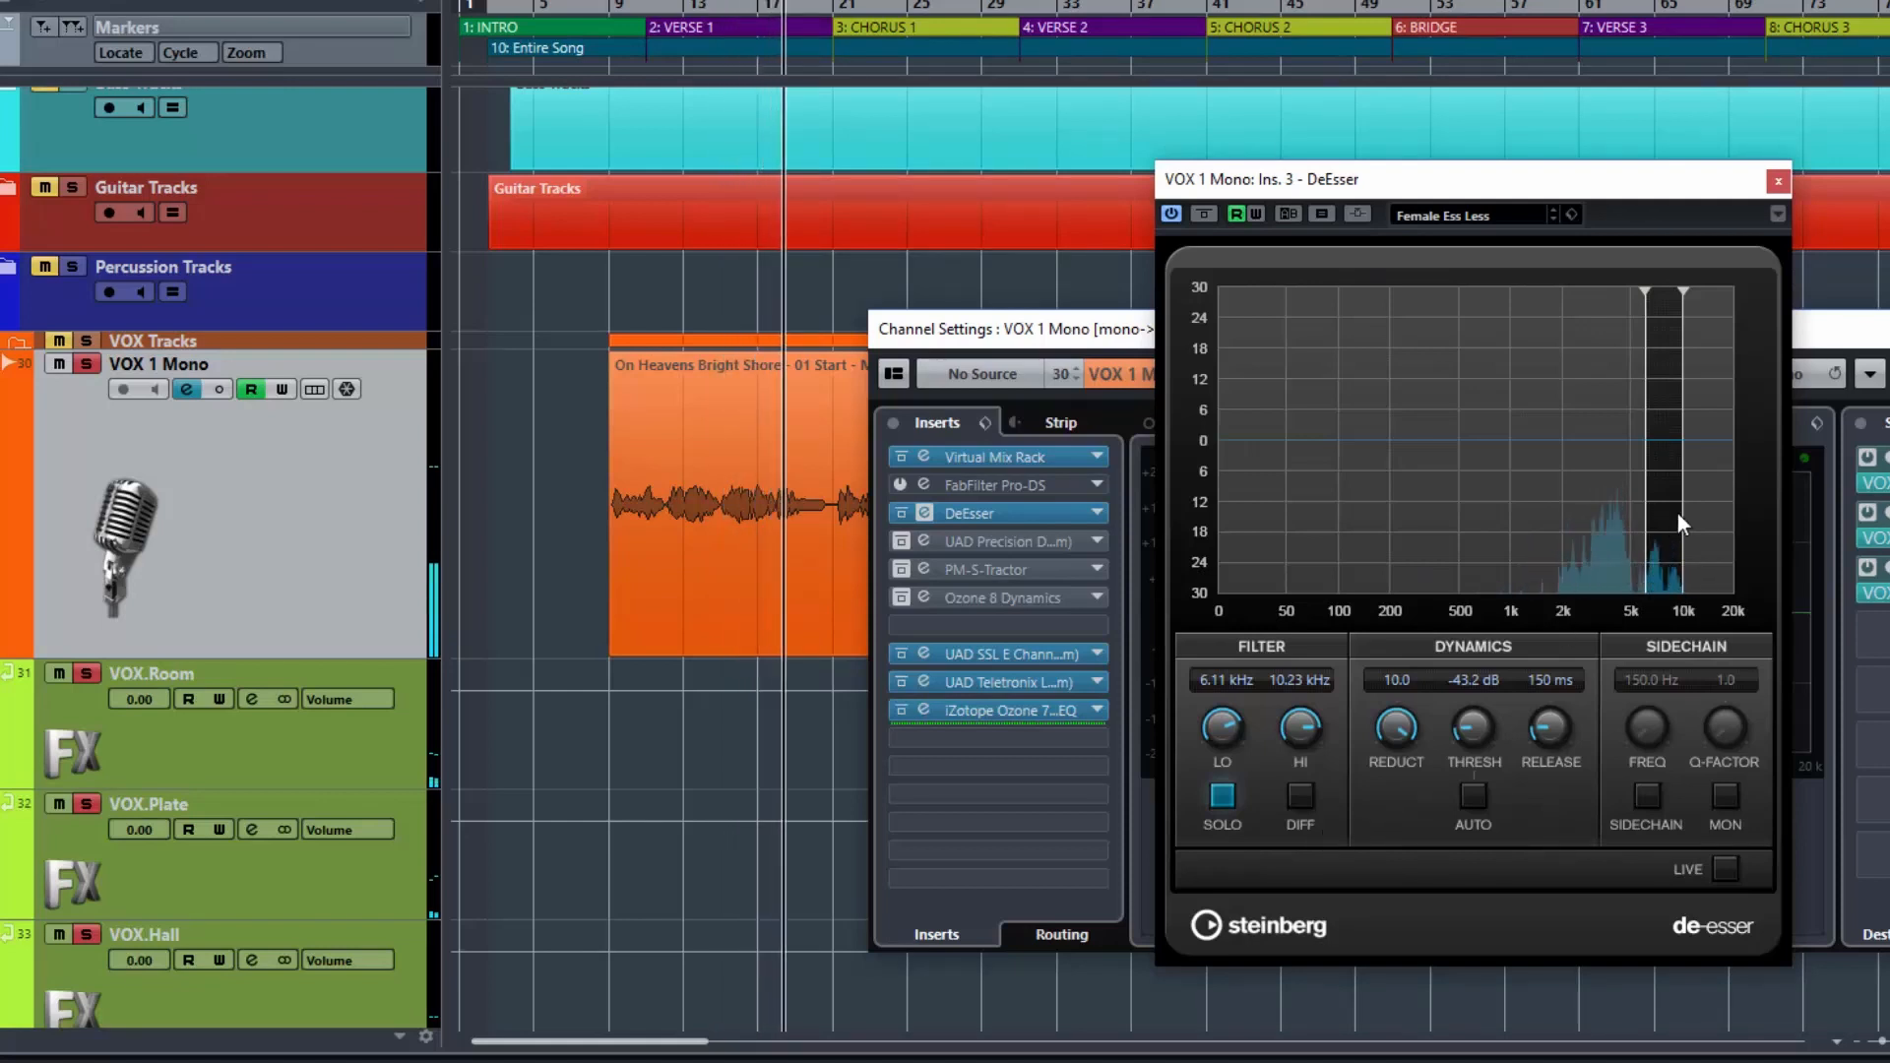
pyautogui.press('space')
pyautogui.moveTo(1680, 500); pyautogui.dragTo(1720, 498)
pyautogui.press('space')
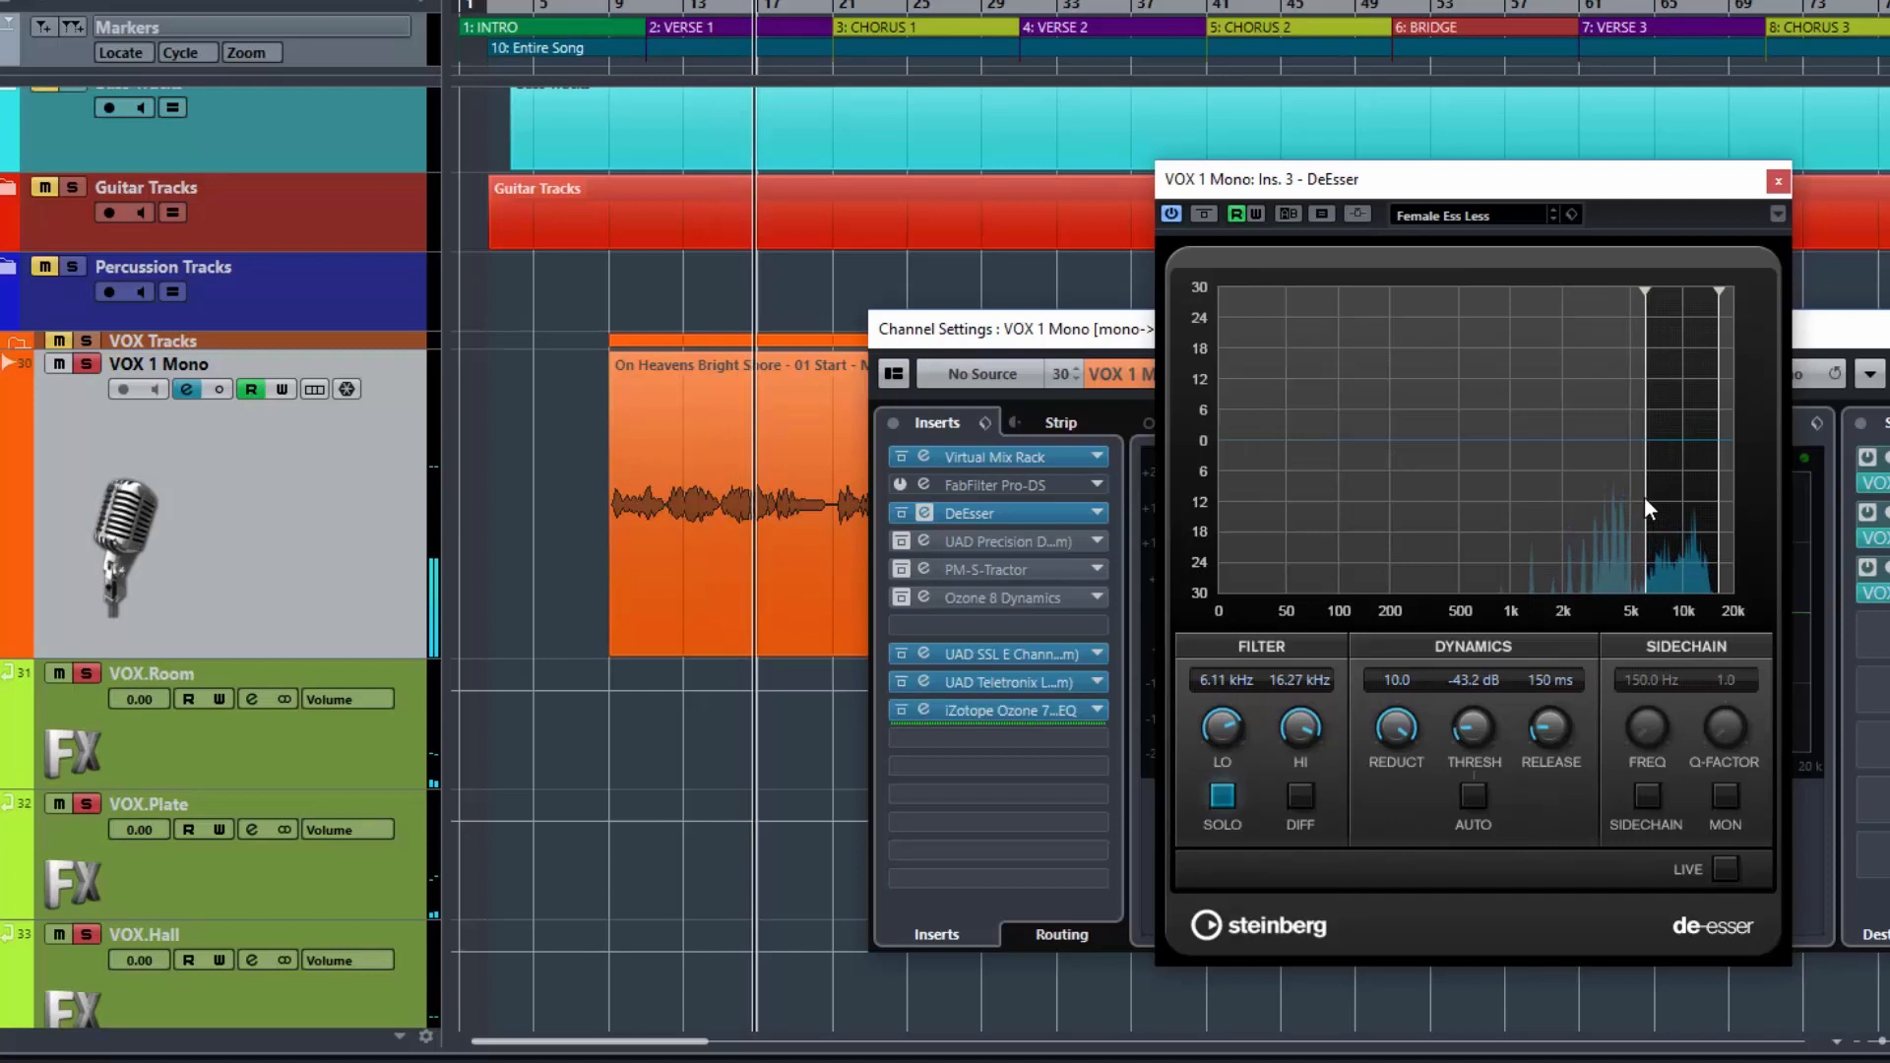
pyautogui.moveTo(1644, 499)
pyautogui.mouseDown()
pyautogui.moveTo(1597, 516)
pyautogui.moveTo(1626, 512)
pyautogui.mouseUp()
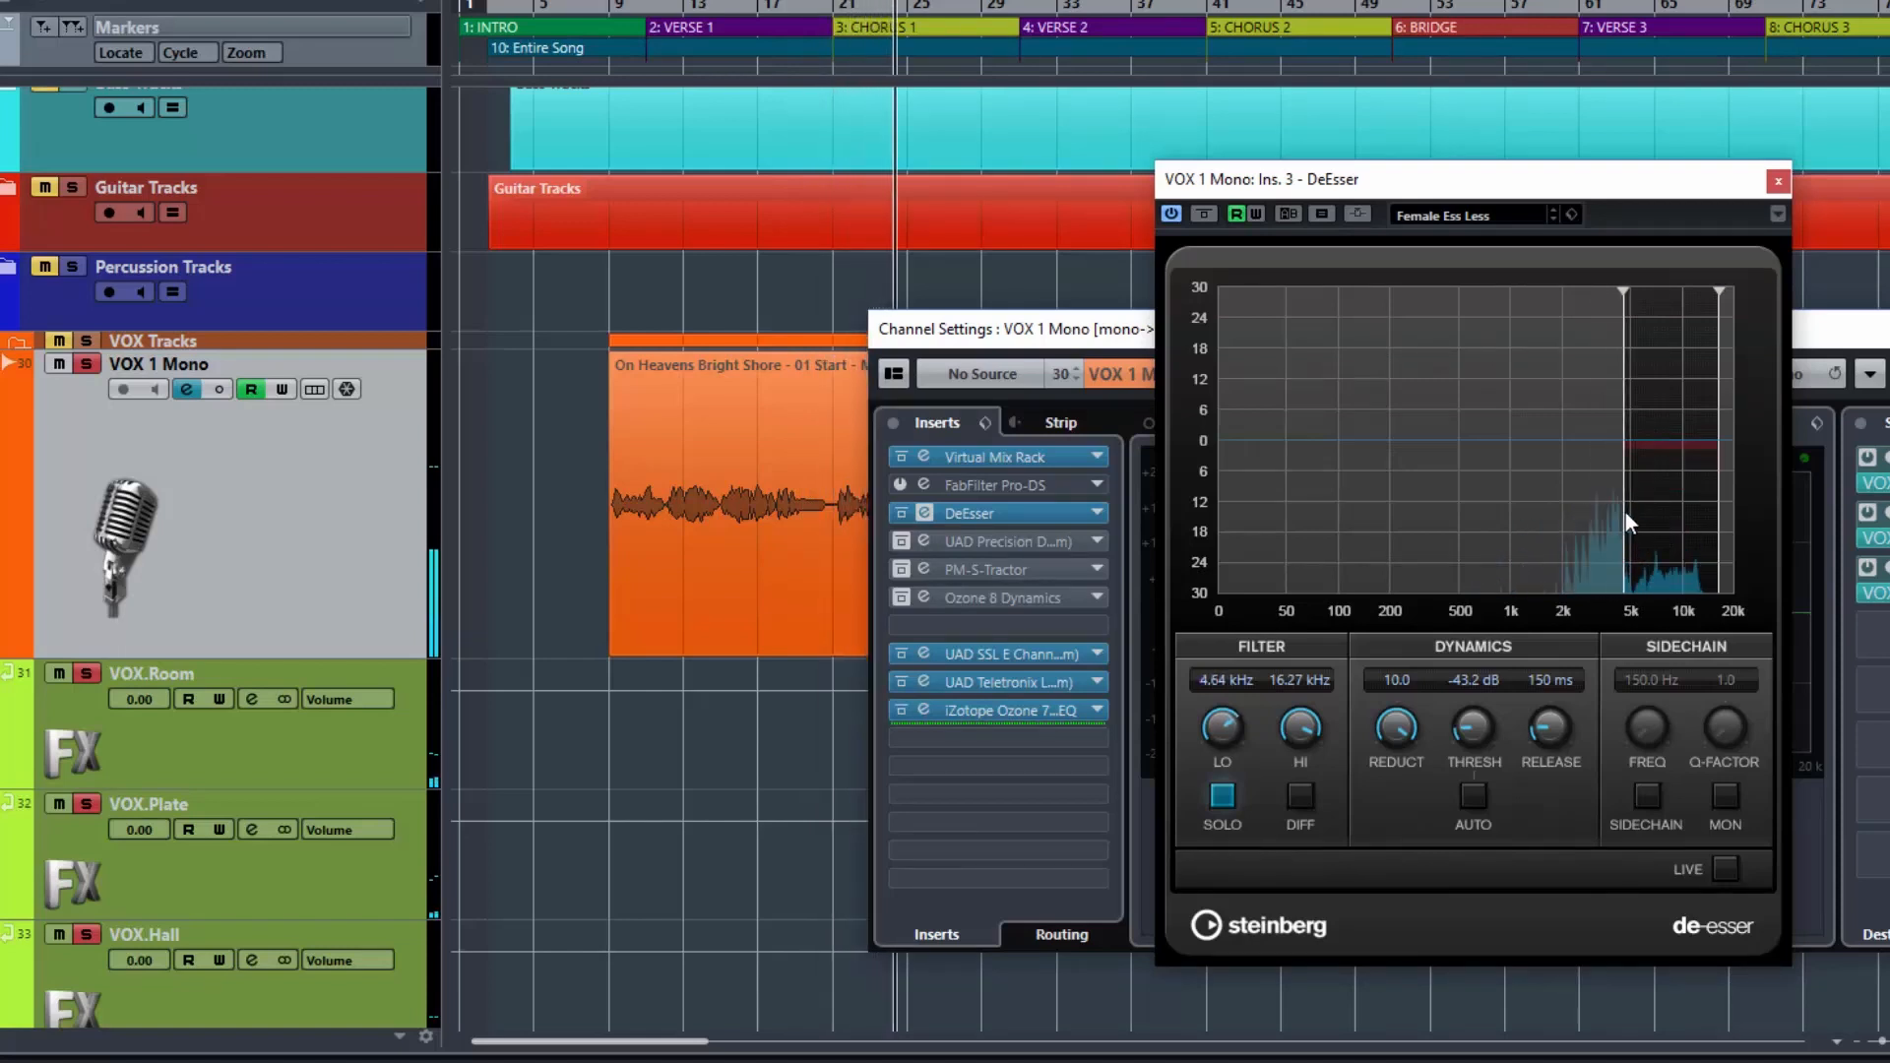
pyautogui.moveTo(1626, 512); pyautogui.dragTo(1623, 512)
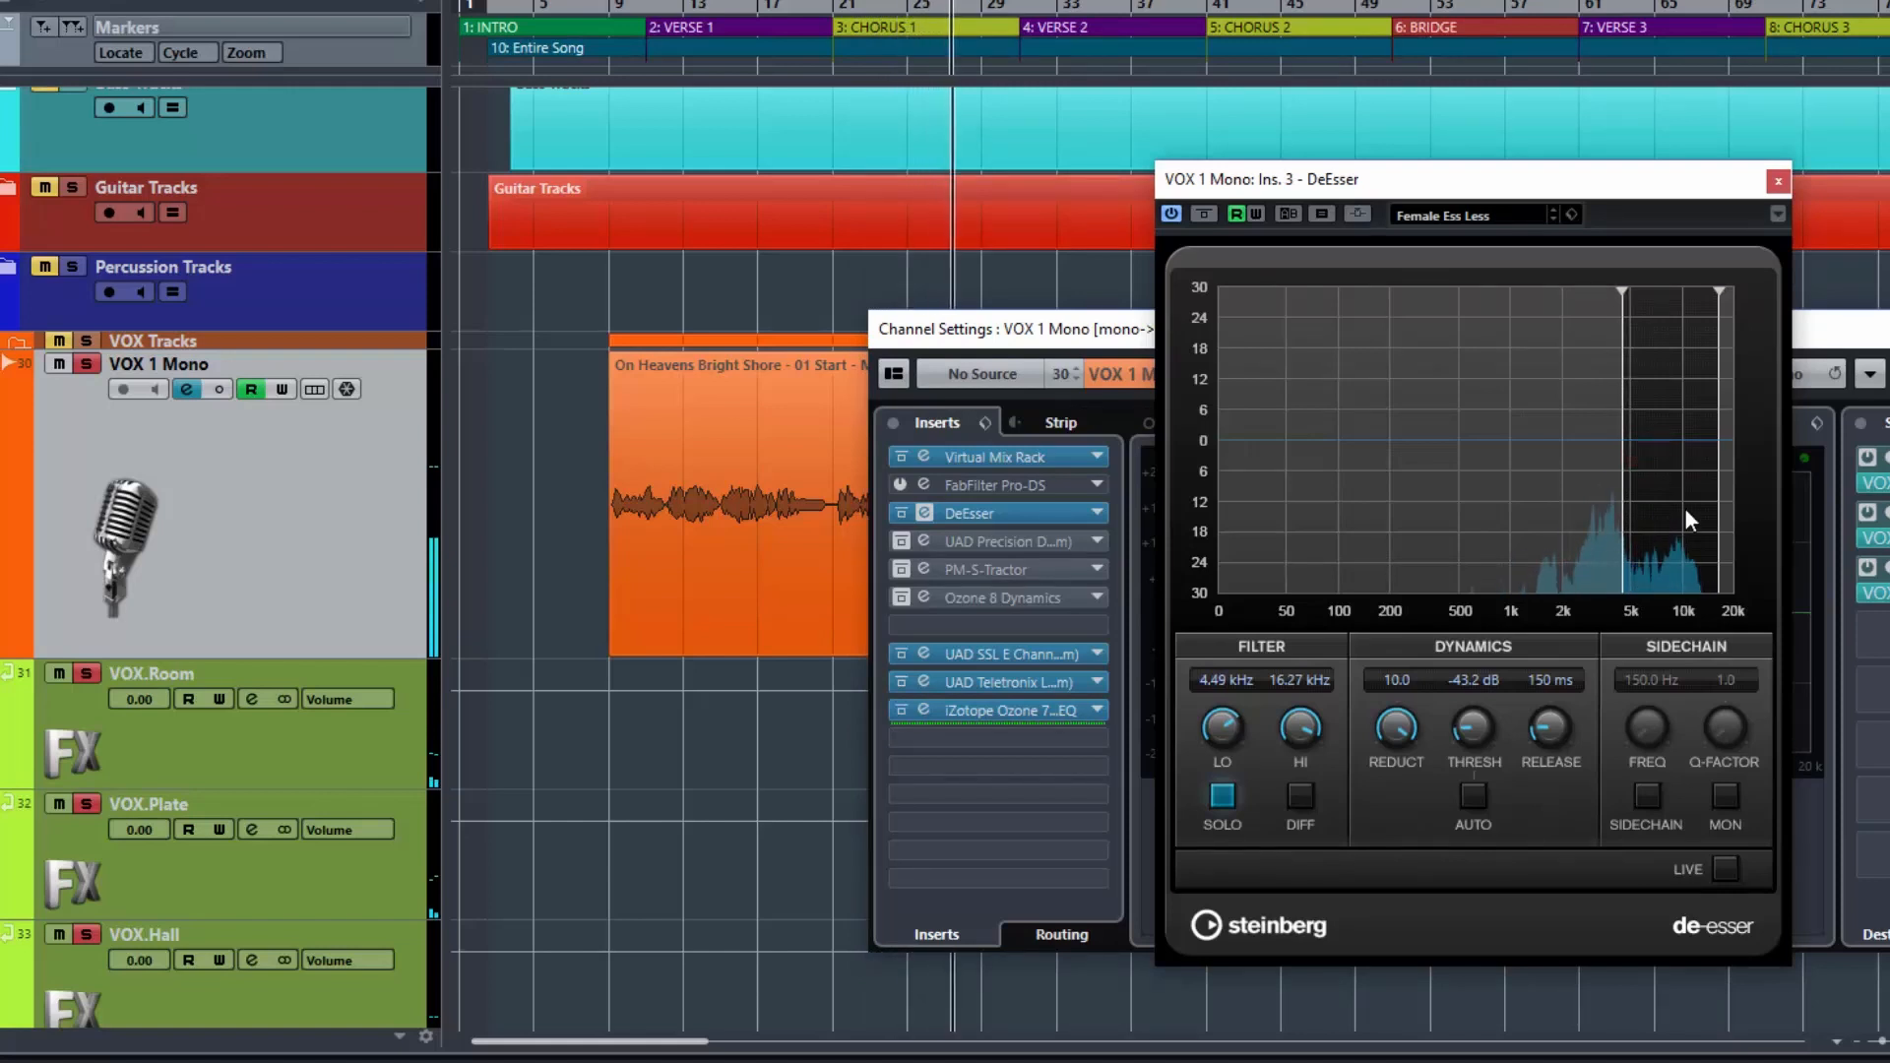
pyautogui.moveTo(1717, 488); pyautogui.dragTo(1705, 496)
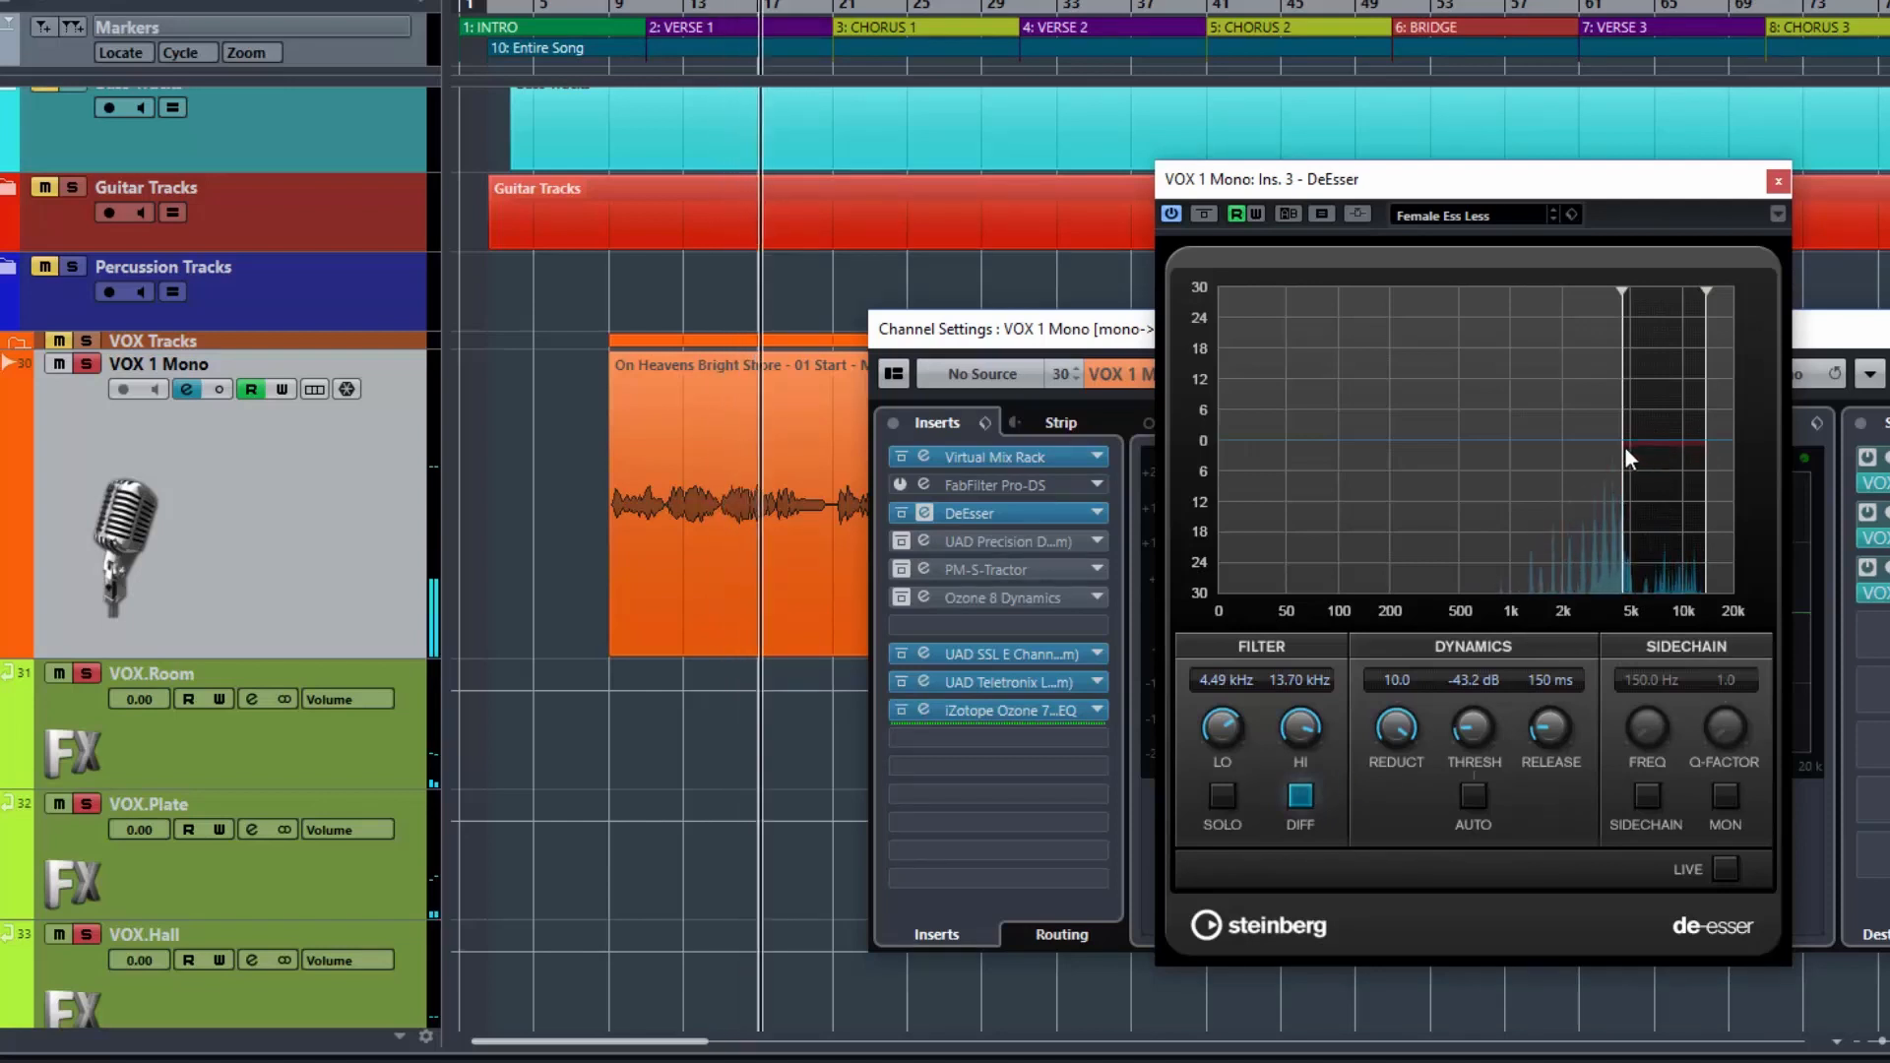
# - Listen to the DeEsser's difference signal and narrow the filter band to 5.06–9.07 kHz
pyautogui.moveTo(1622, 446); pyautogui.dragTo(1632, 445)
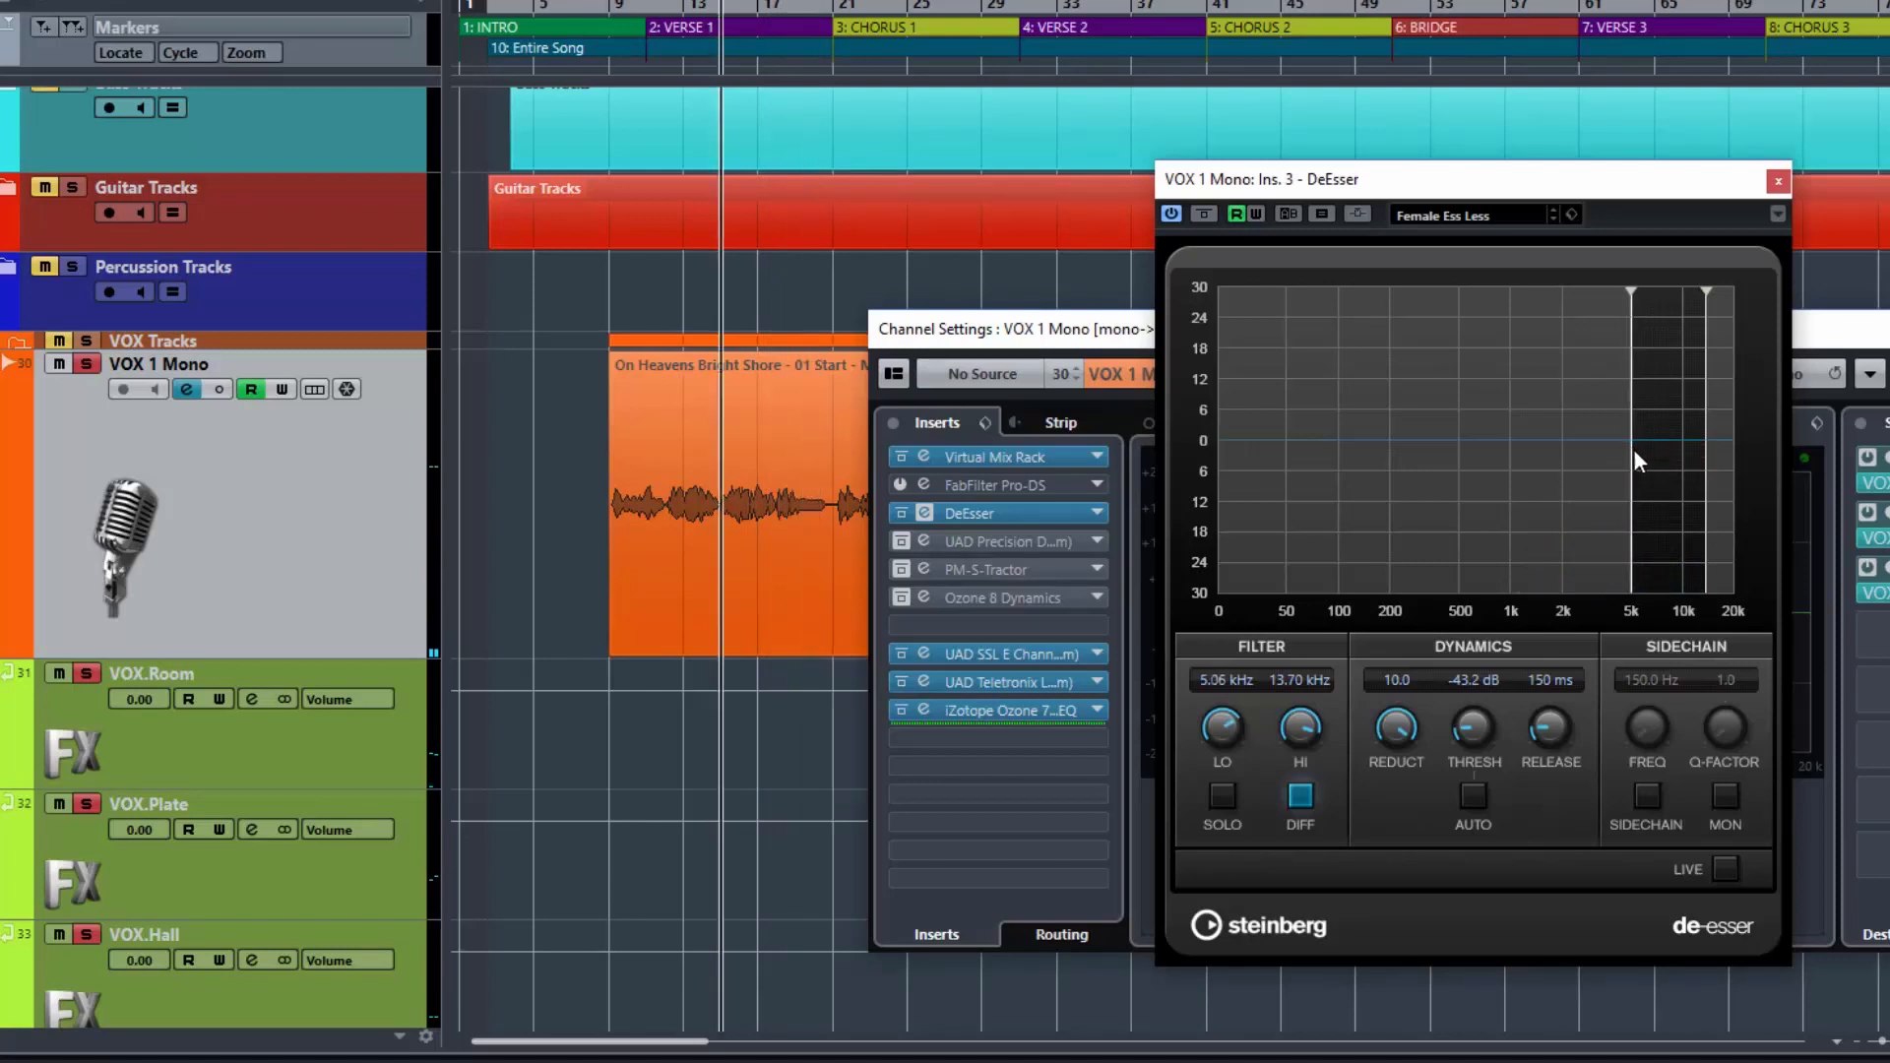
pyautogui.moveTo(1633, 450); pyautogui.dragTo(1636, 452)
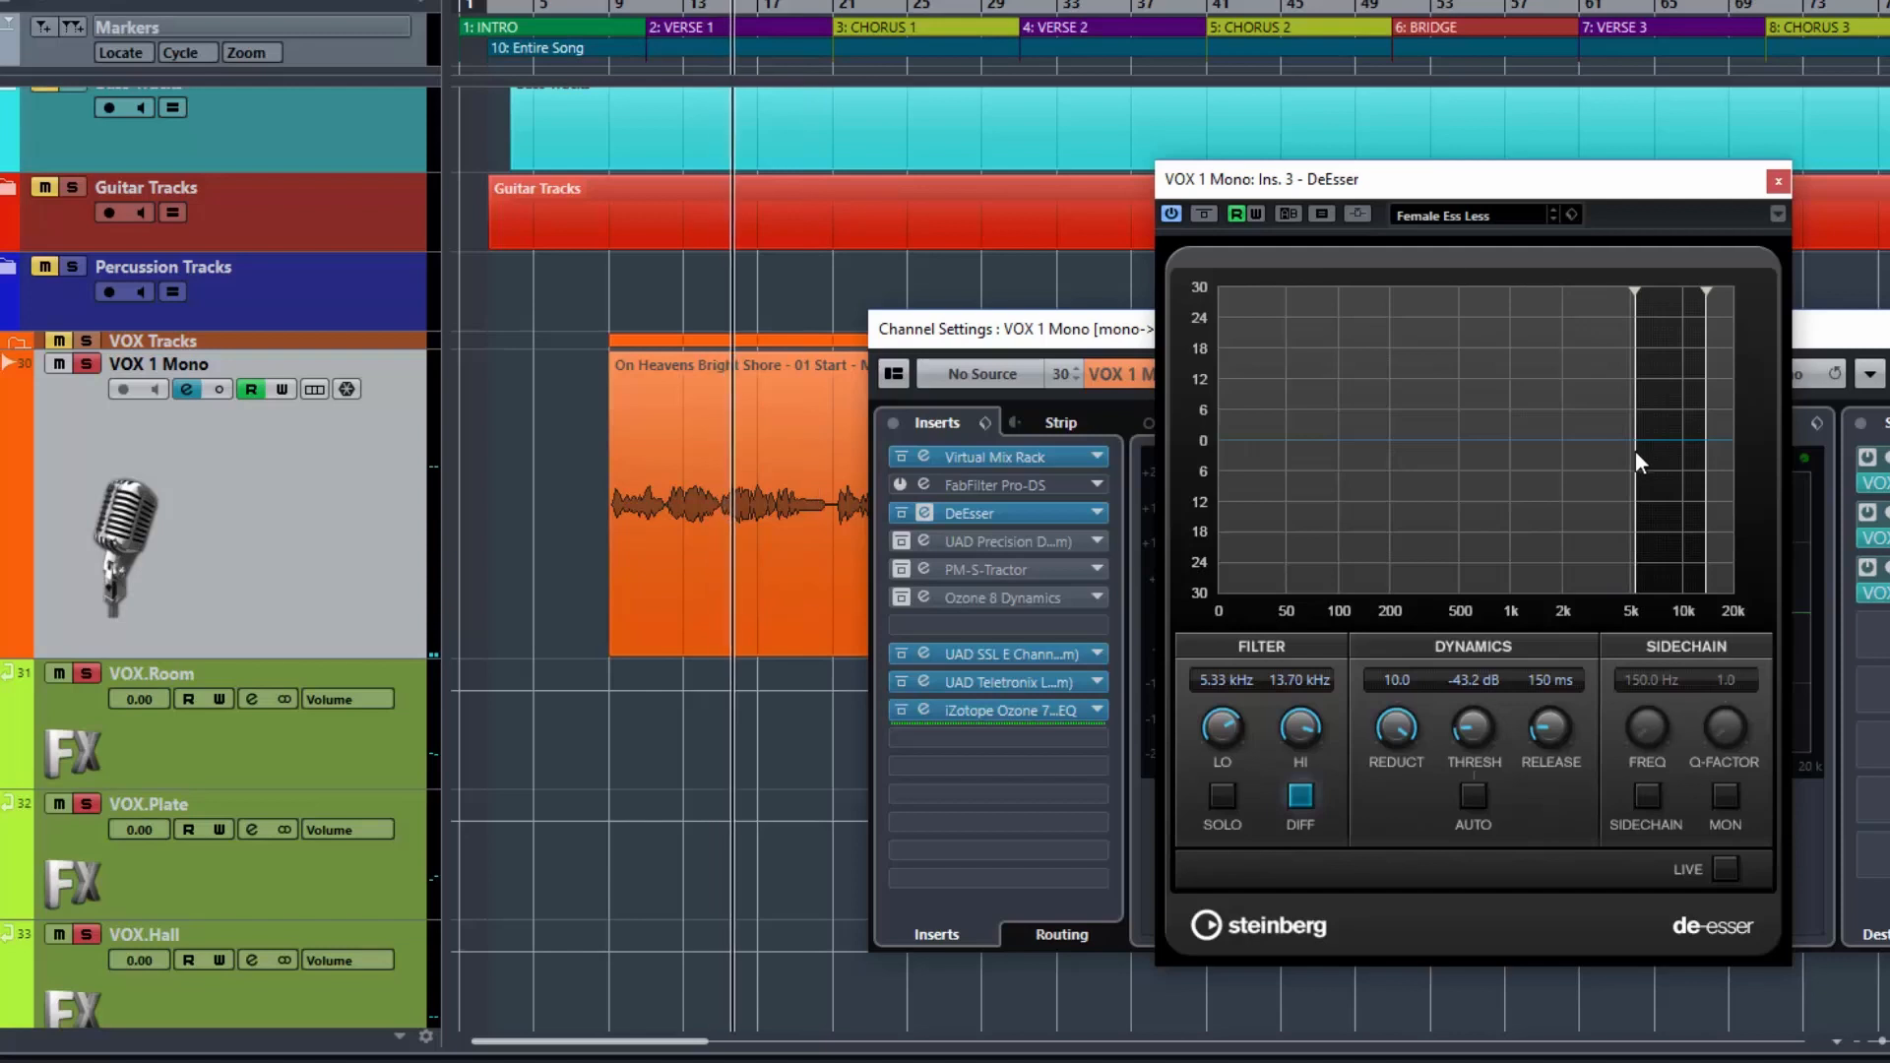
pyautogui.moveTo(1634, 451); pyautogui.dragTo(1639, 452)
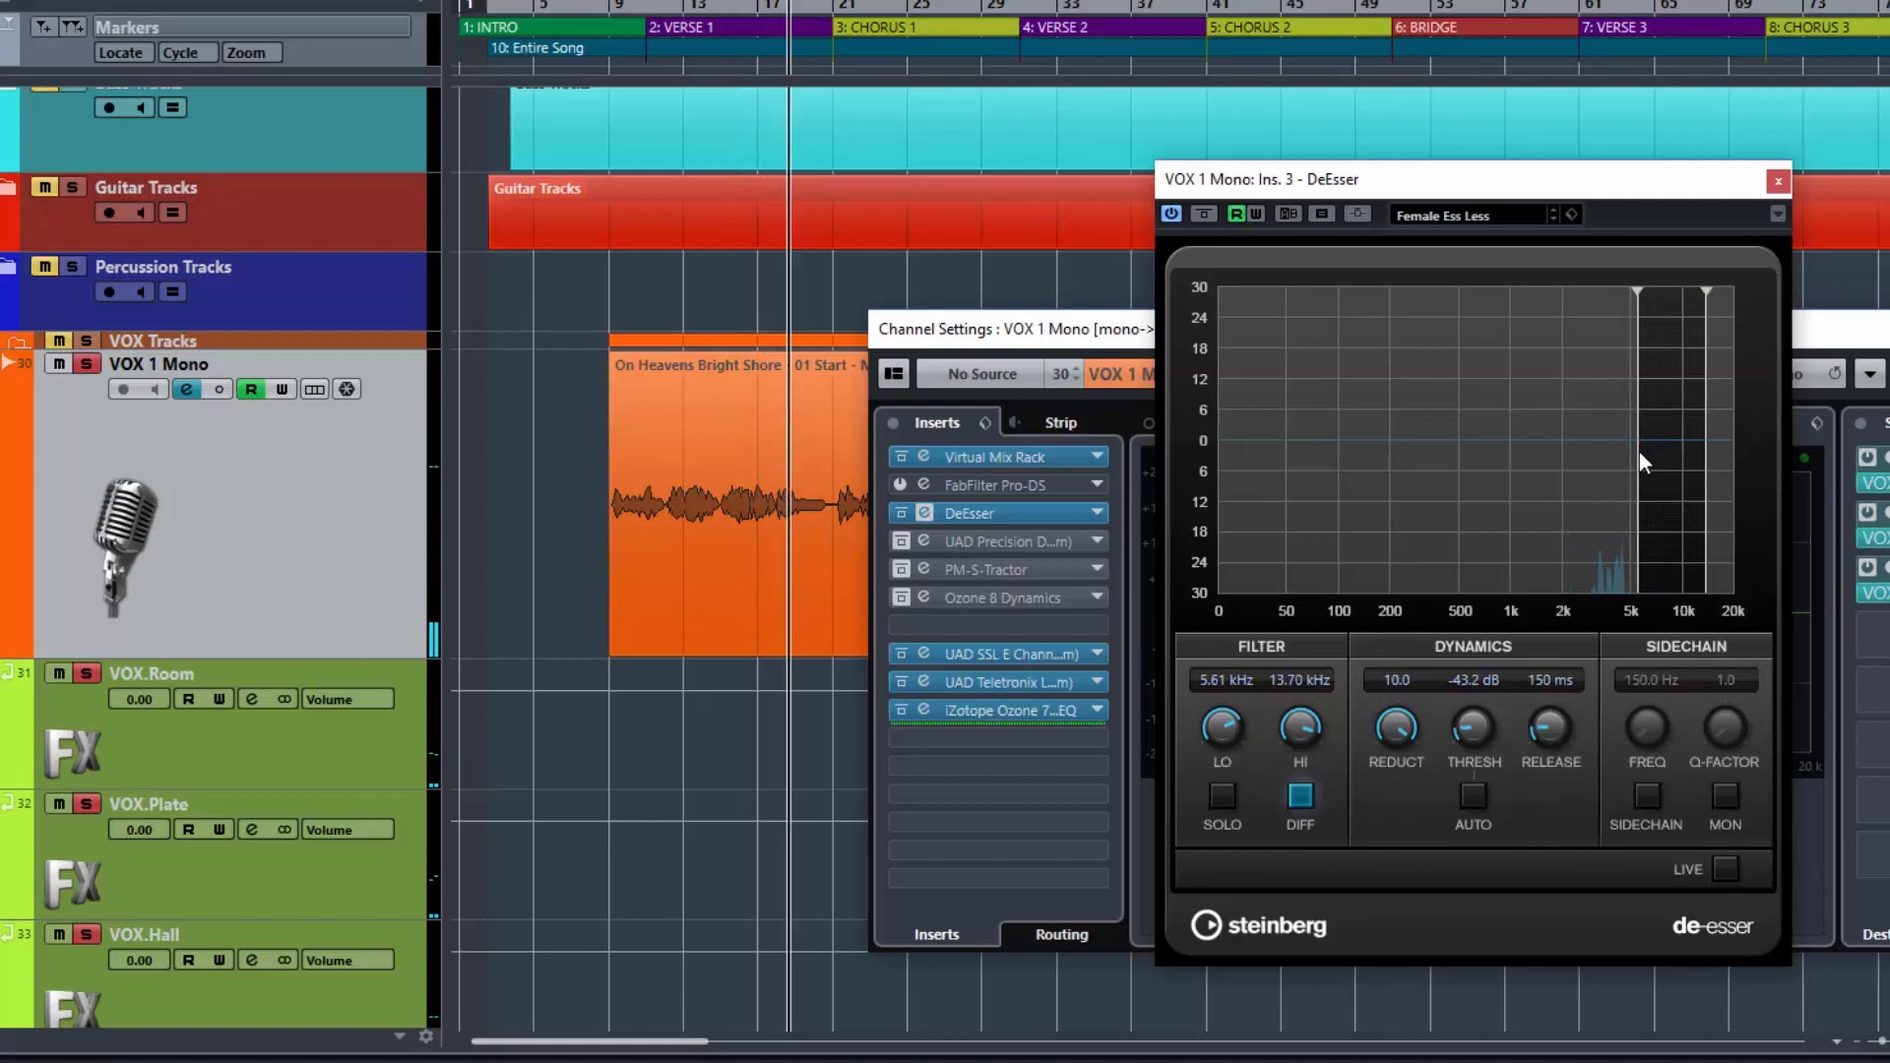
pyautogui.moveTo(1638, 453); pyautogui.dragTo(1691, 486)
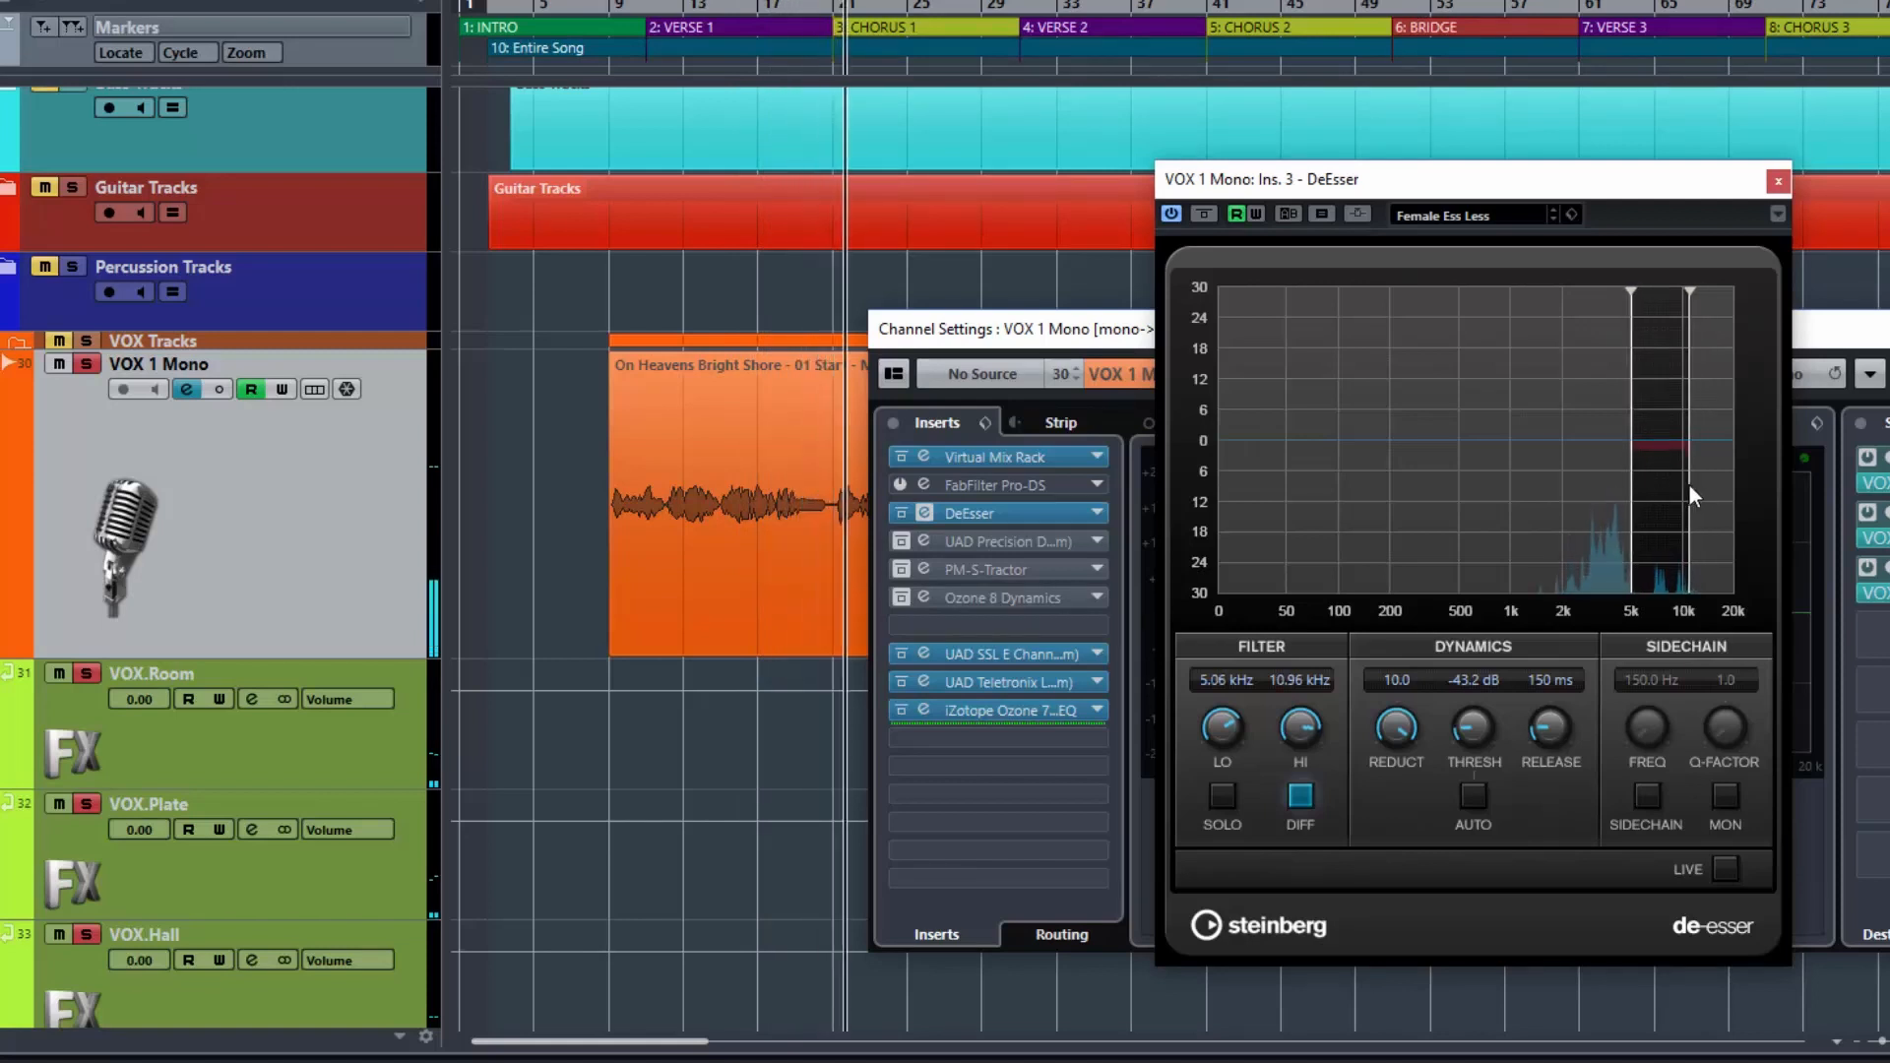
pyautogui.moveTo(1688, 486); pyautogui.dragTo(1675, 488)
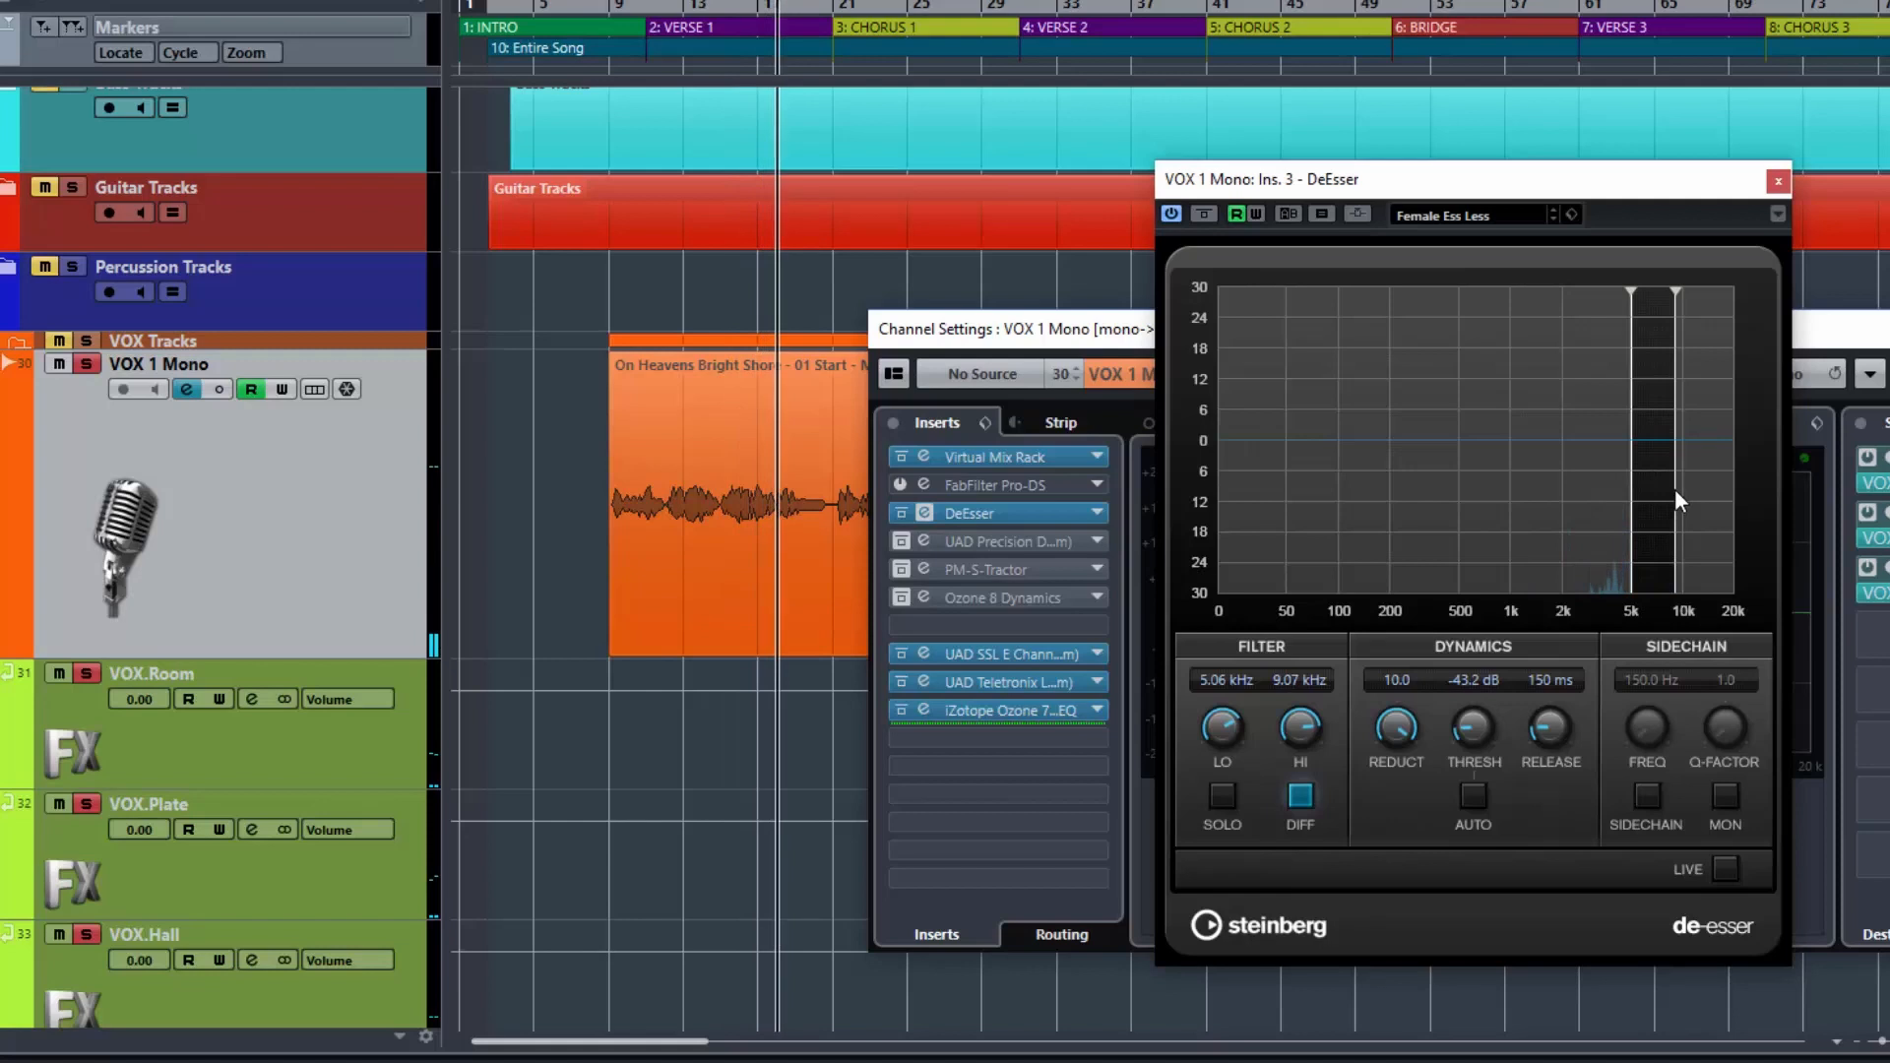
# - Lower the DeEsser's threshold to -50.0 dB and try the automatic threshold on the difference signal during playback
pyautogui.moveTo(1483, 774); pyautogui.dragTo(1486, 787)
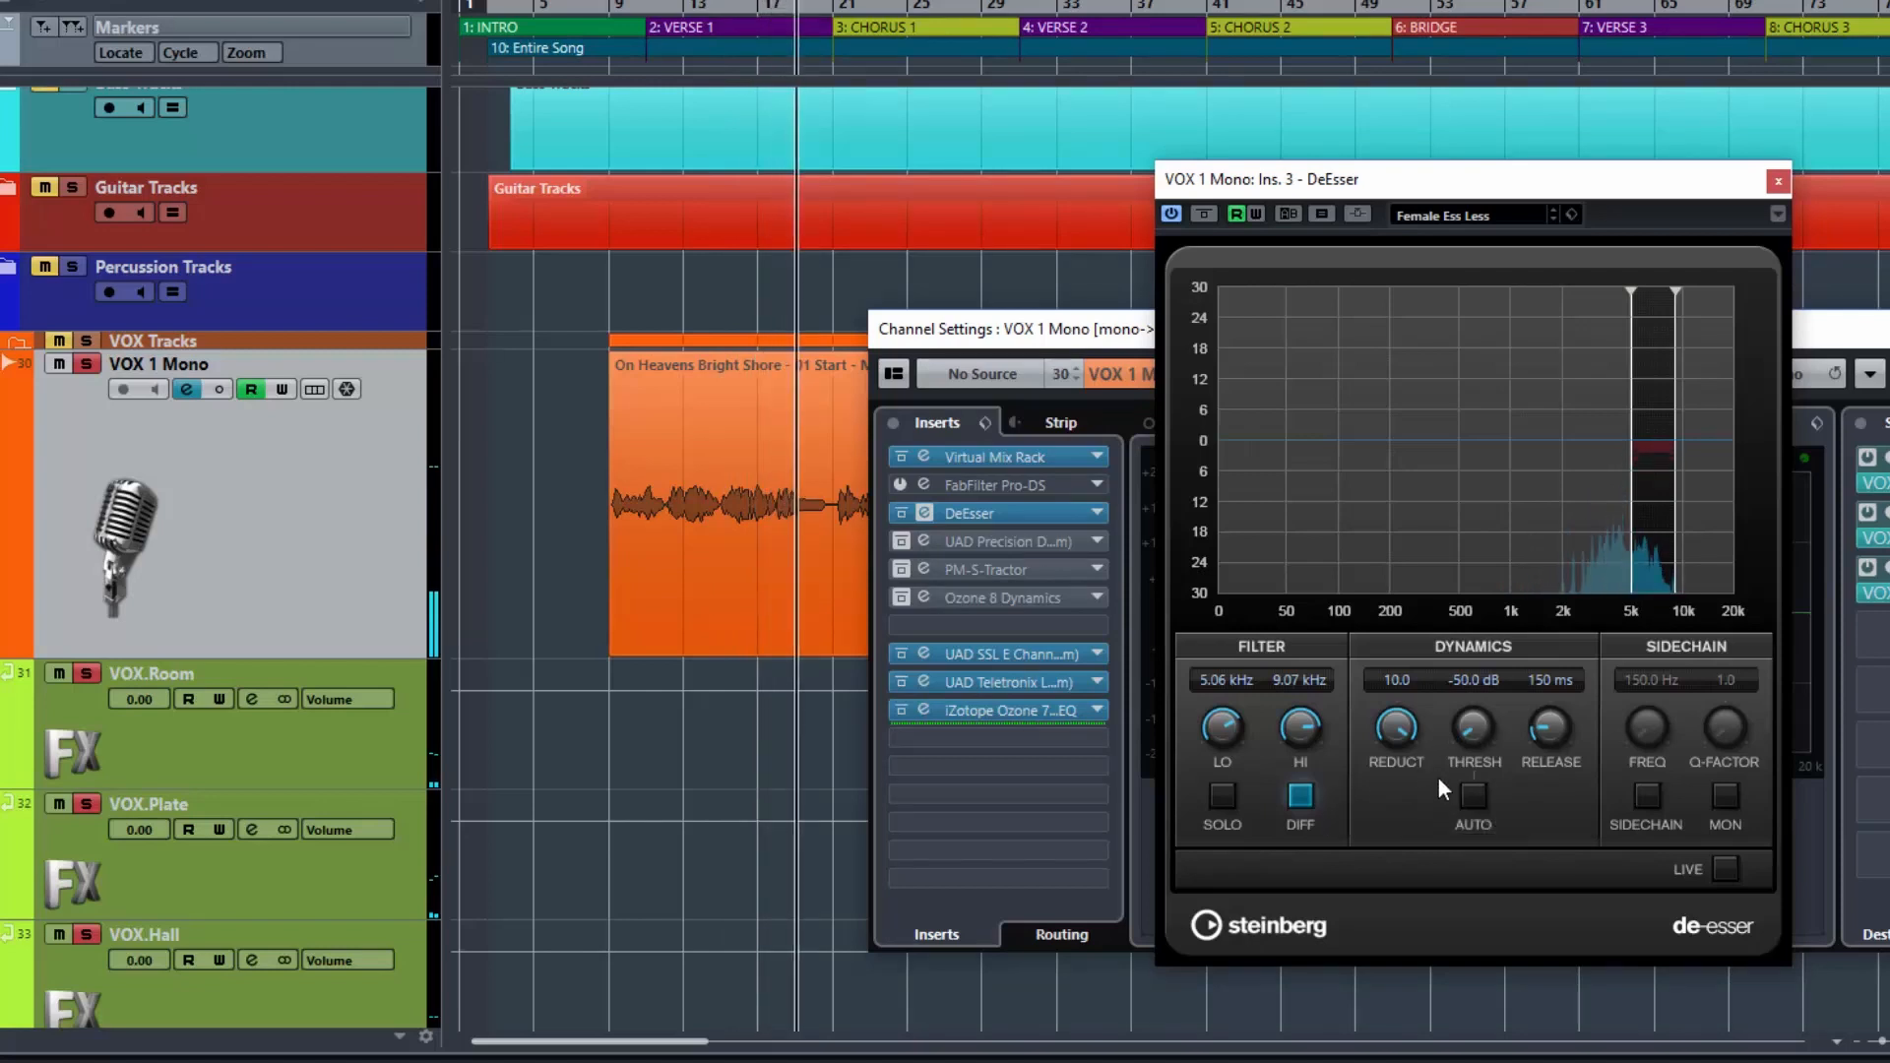
pyautogui.click(1474, 798)
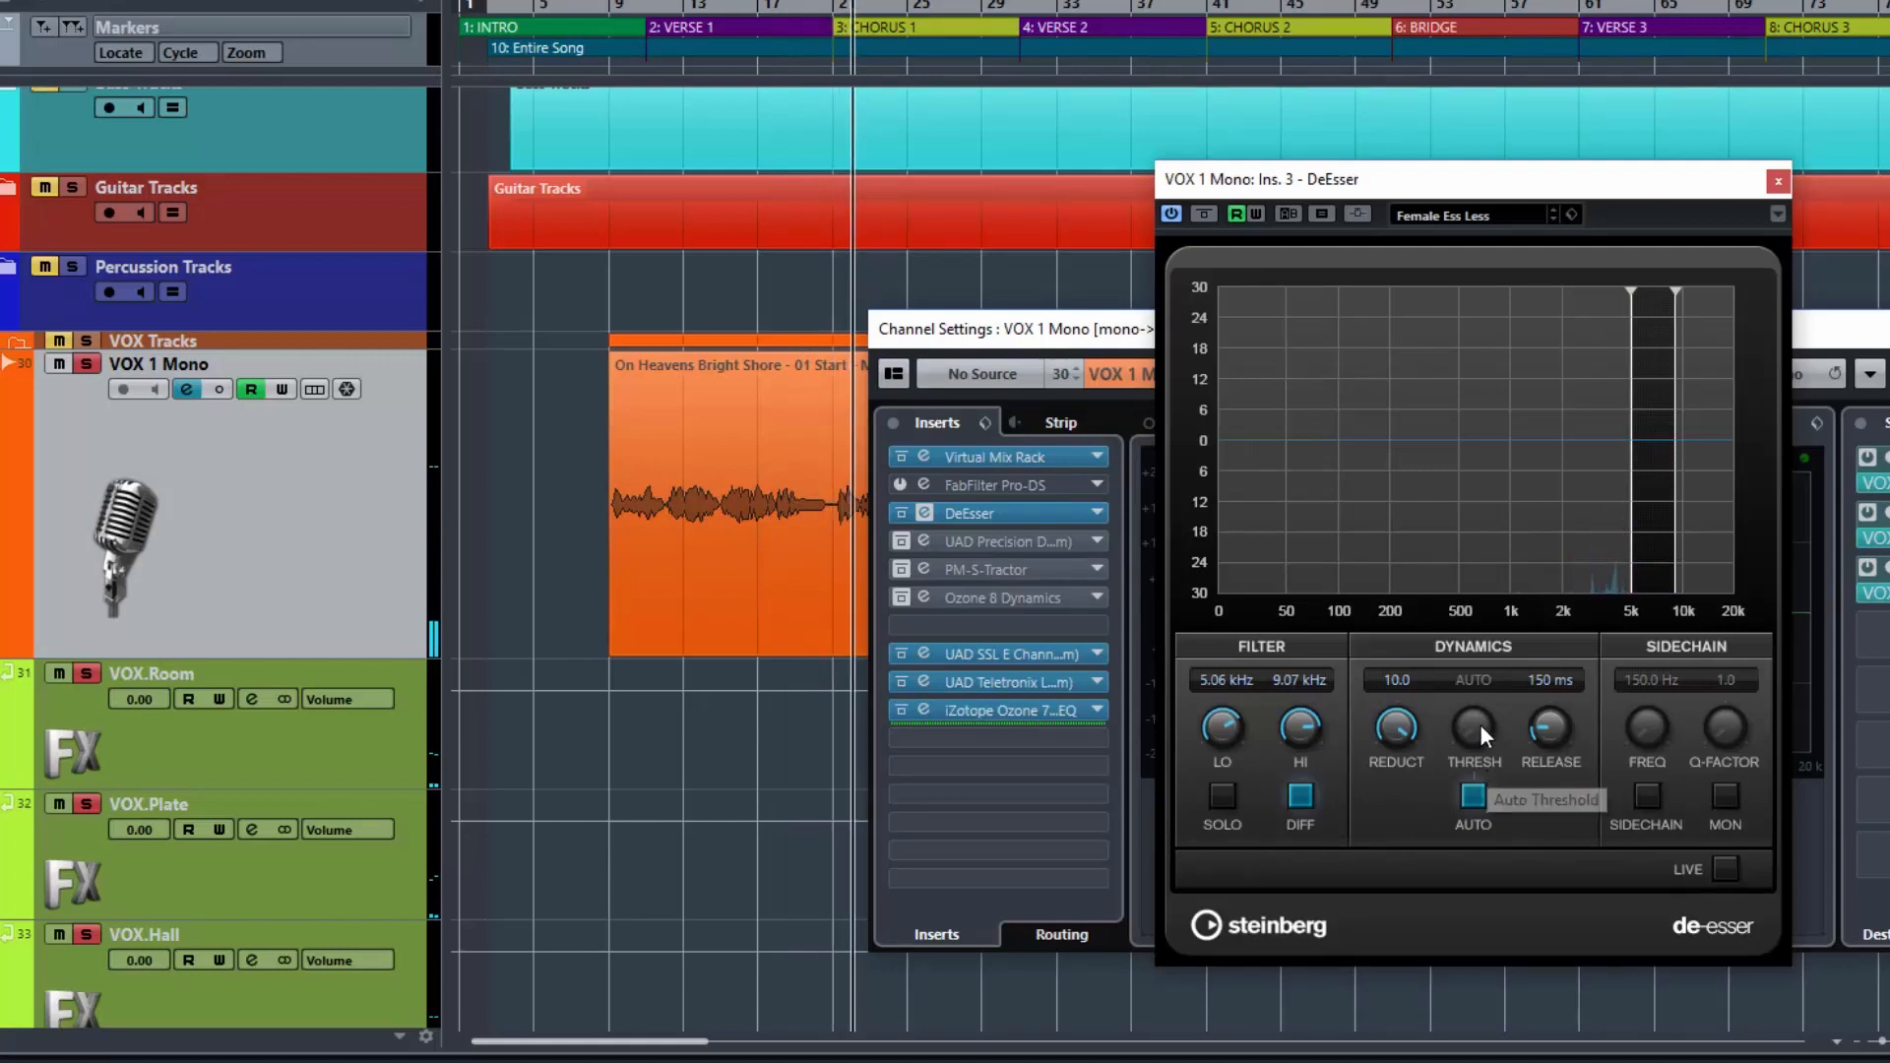
pyautogui.press('space')
pyautogui.press('space')
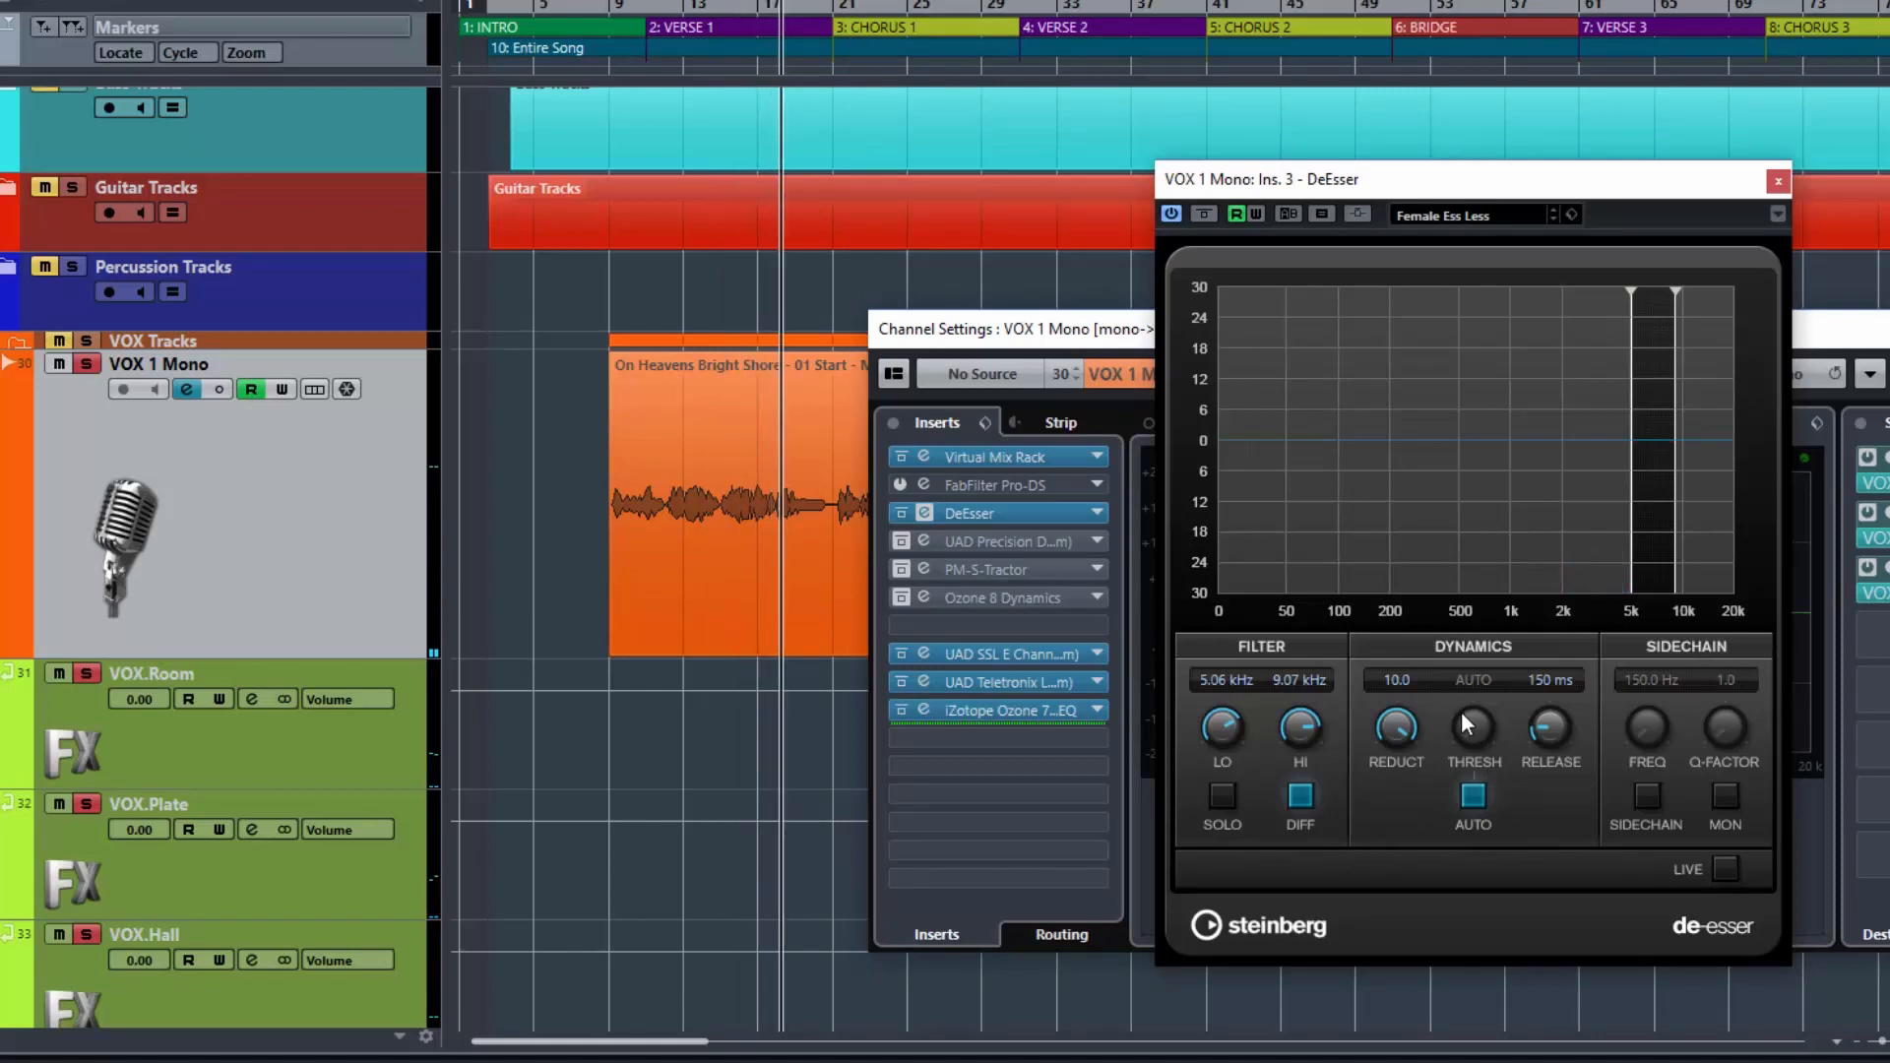
pyautogui.press('space')
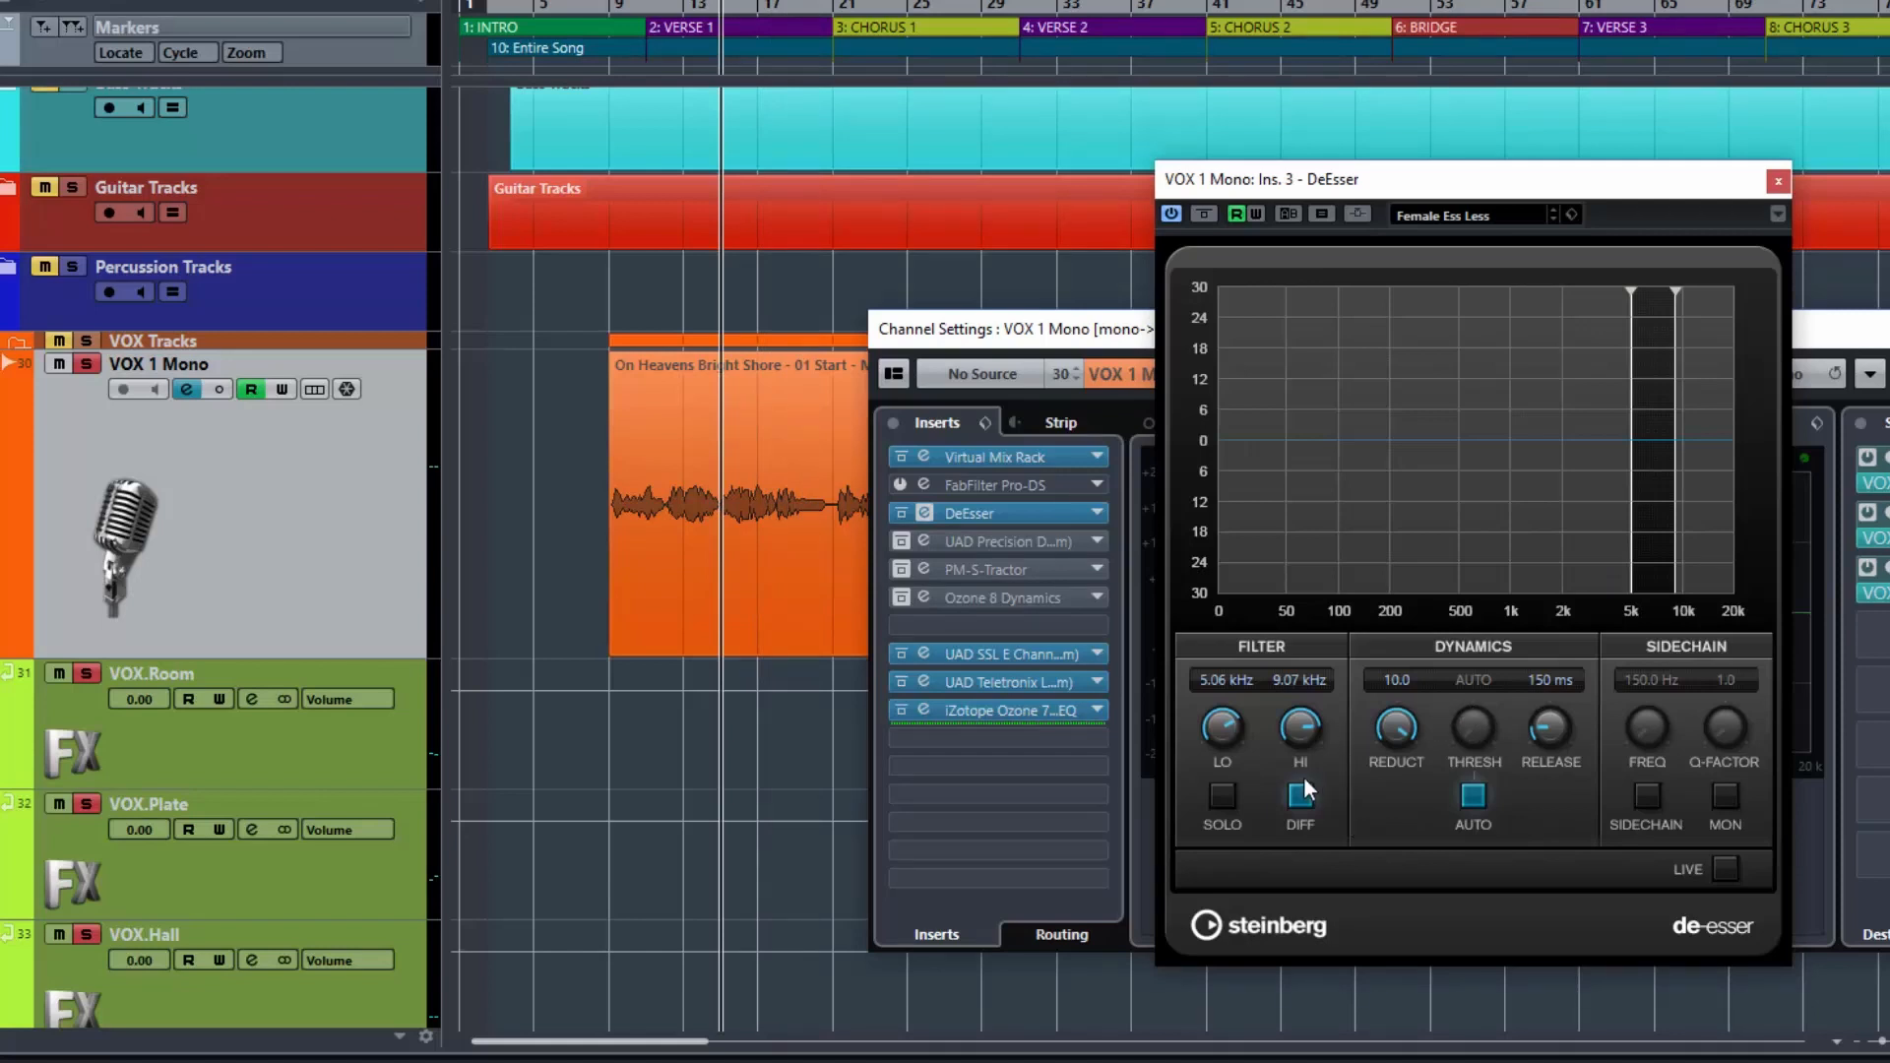
# - Load the DeEsser's Female Sh Less preset and audition its difference signal during playback
pyautogui.click(1479, 214)
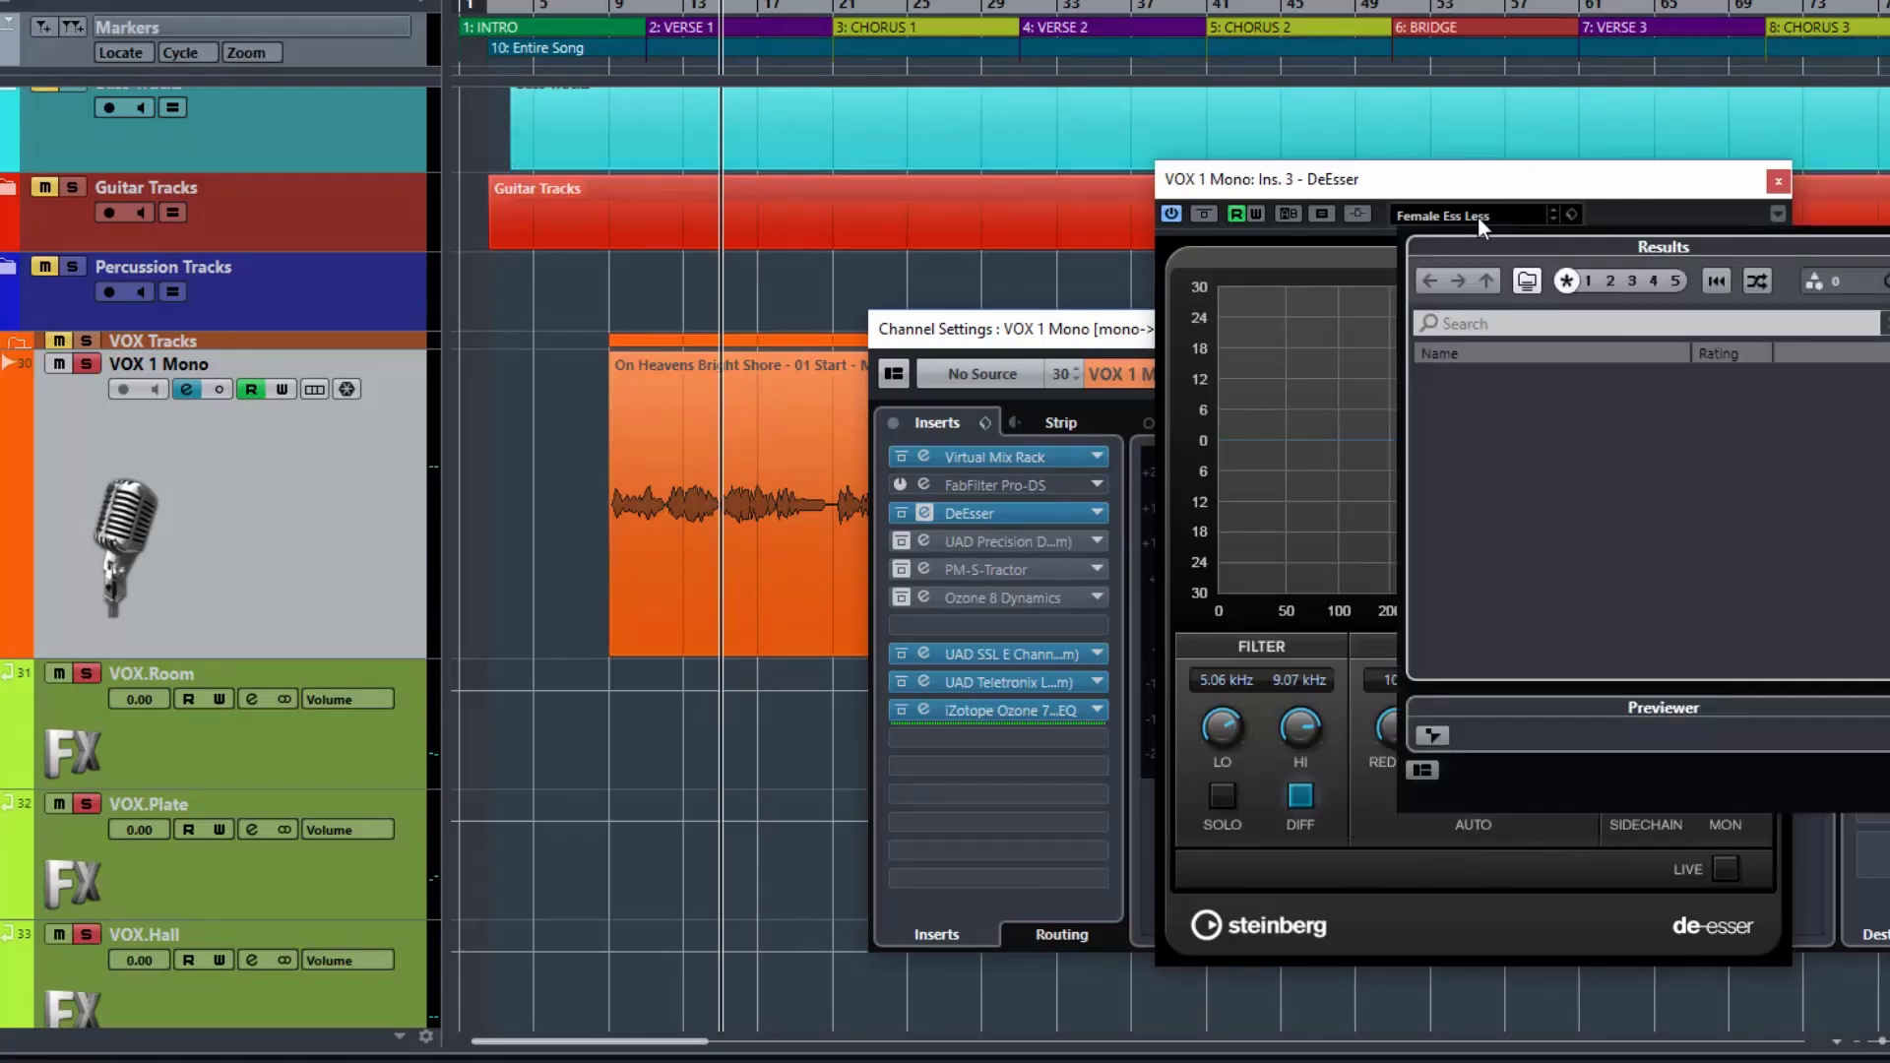
pyautogui.click(1526, 523)
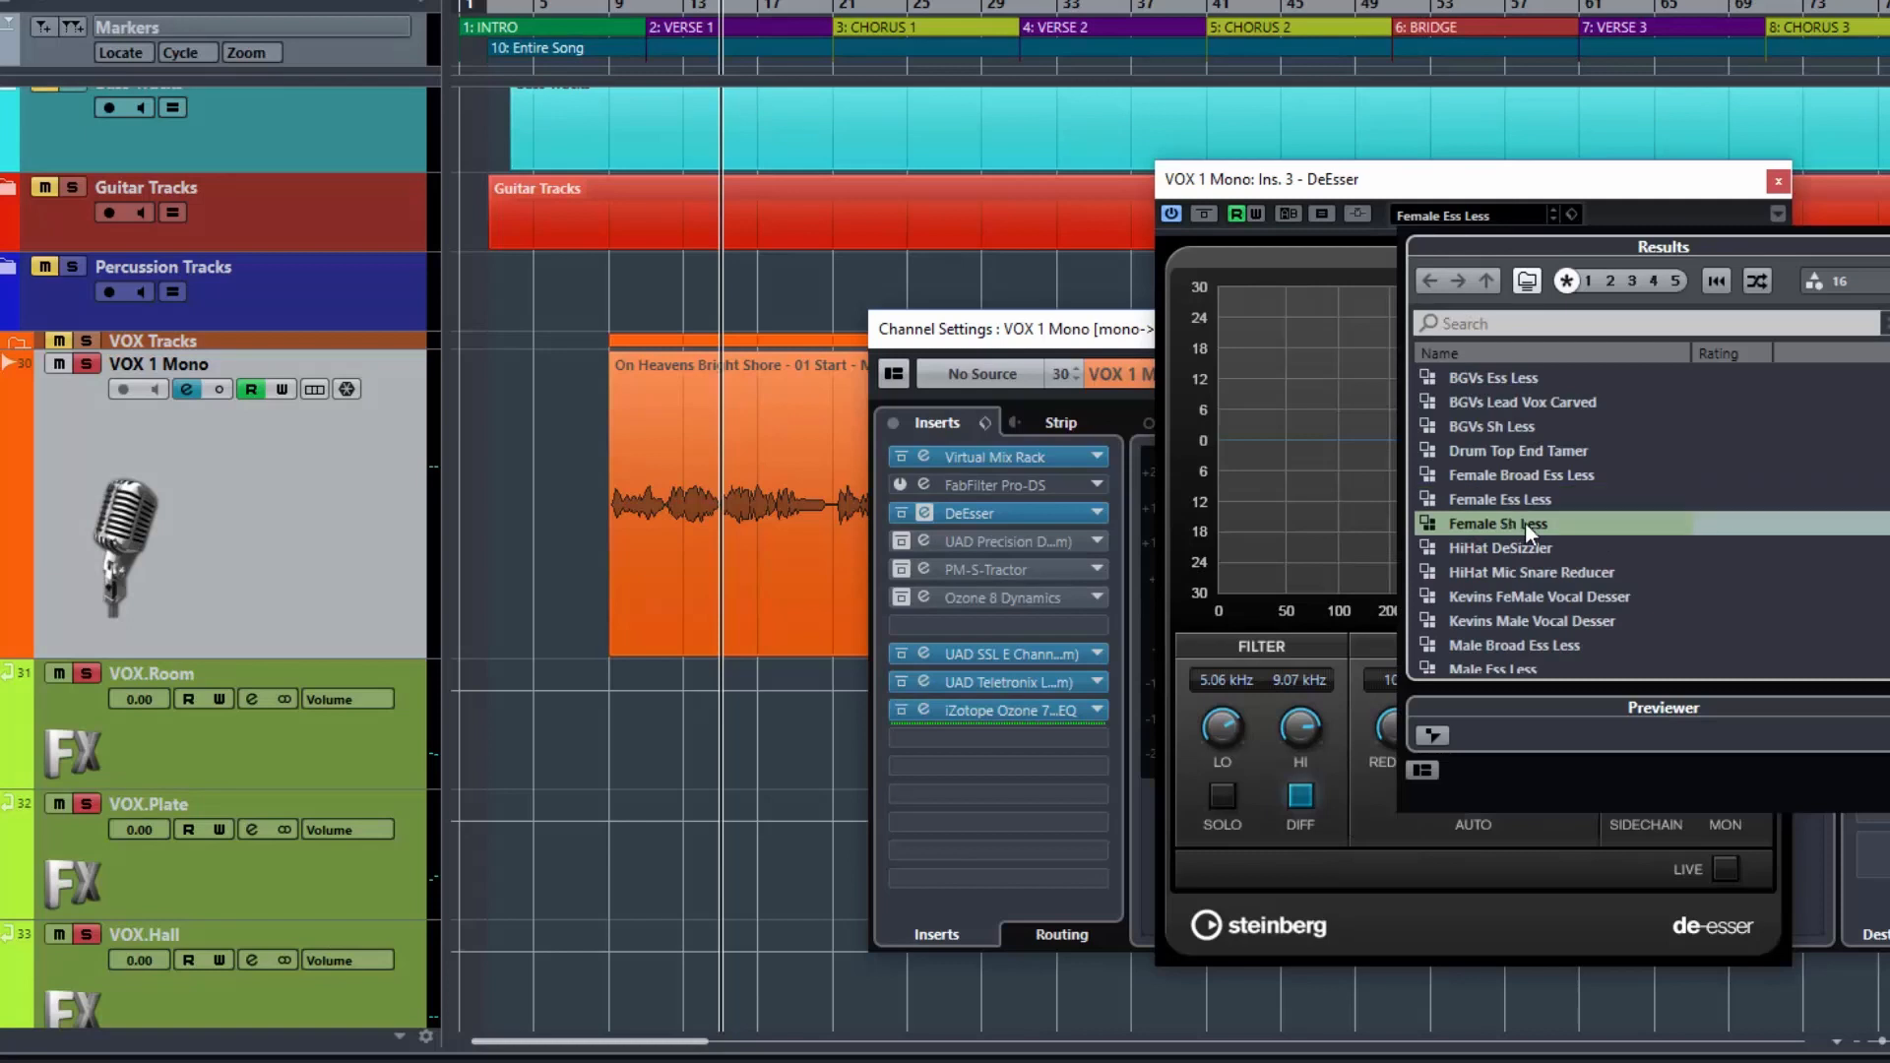
pyautogui.click(1639, 211)
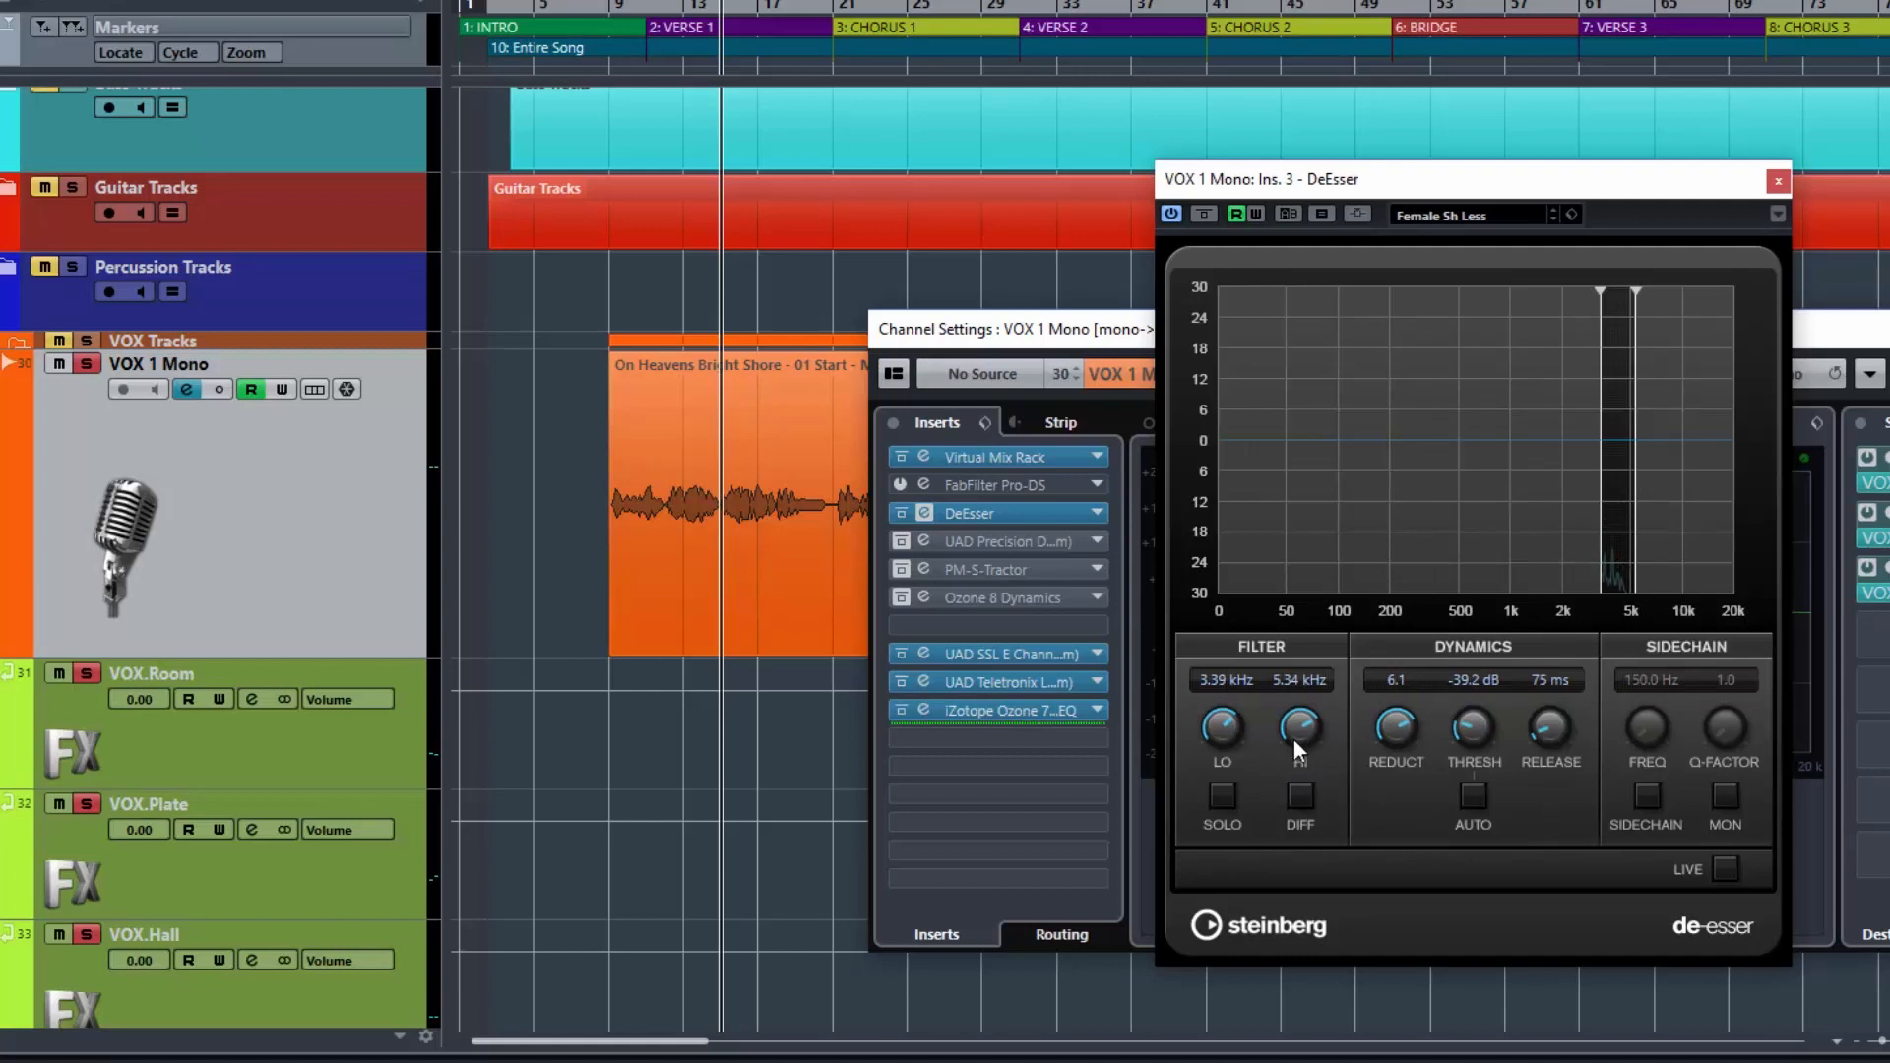
pyautogui.press('space')
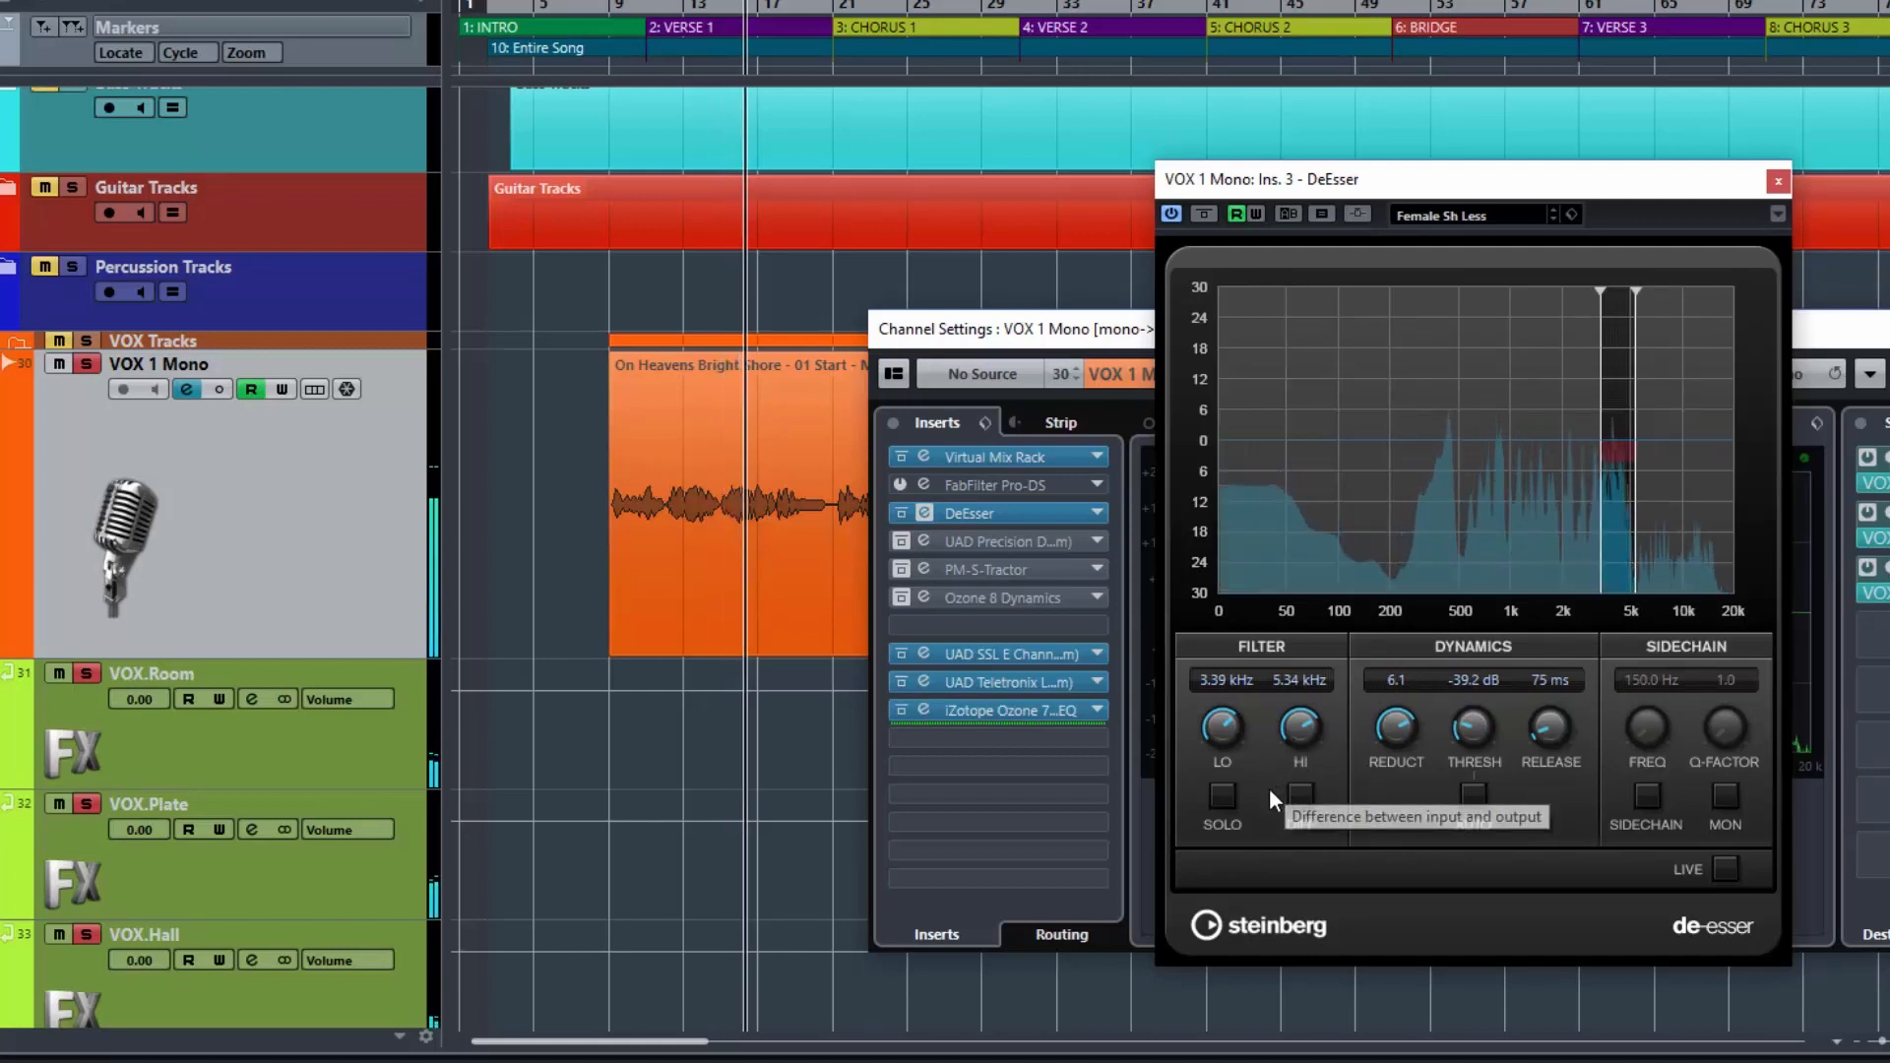
pyautogui.click(1300, 794)
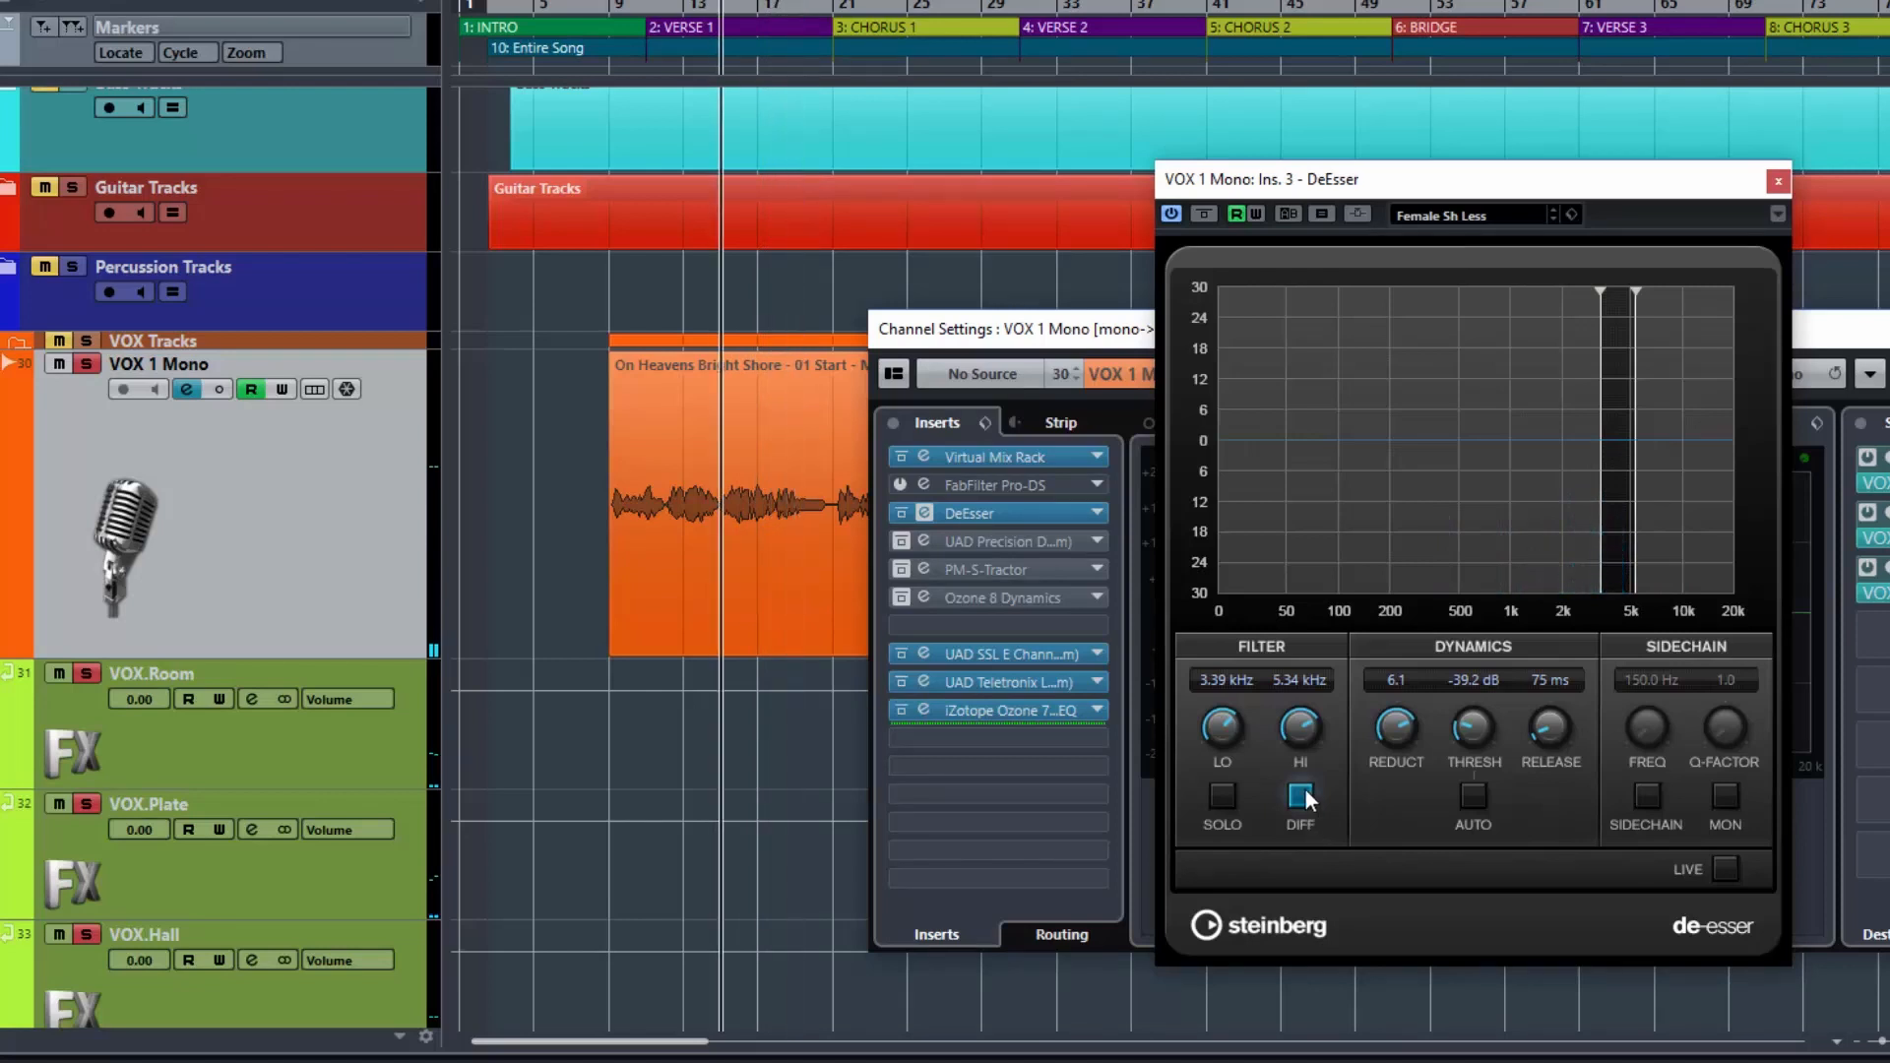
# - Set the DeEsser's filter band to 5.80–20.00 kHz and its threshold to -47.0 dB while auditioning the difference signal
pyautogui.moveTo(1634, 501); pyautogui.dragTo(1736, 489)
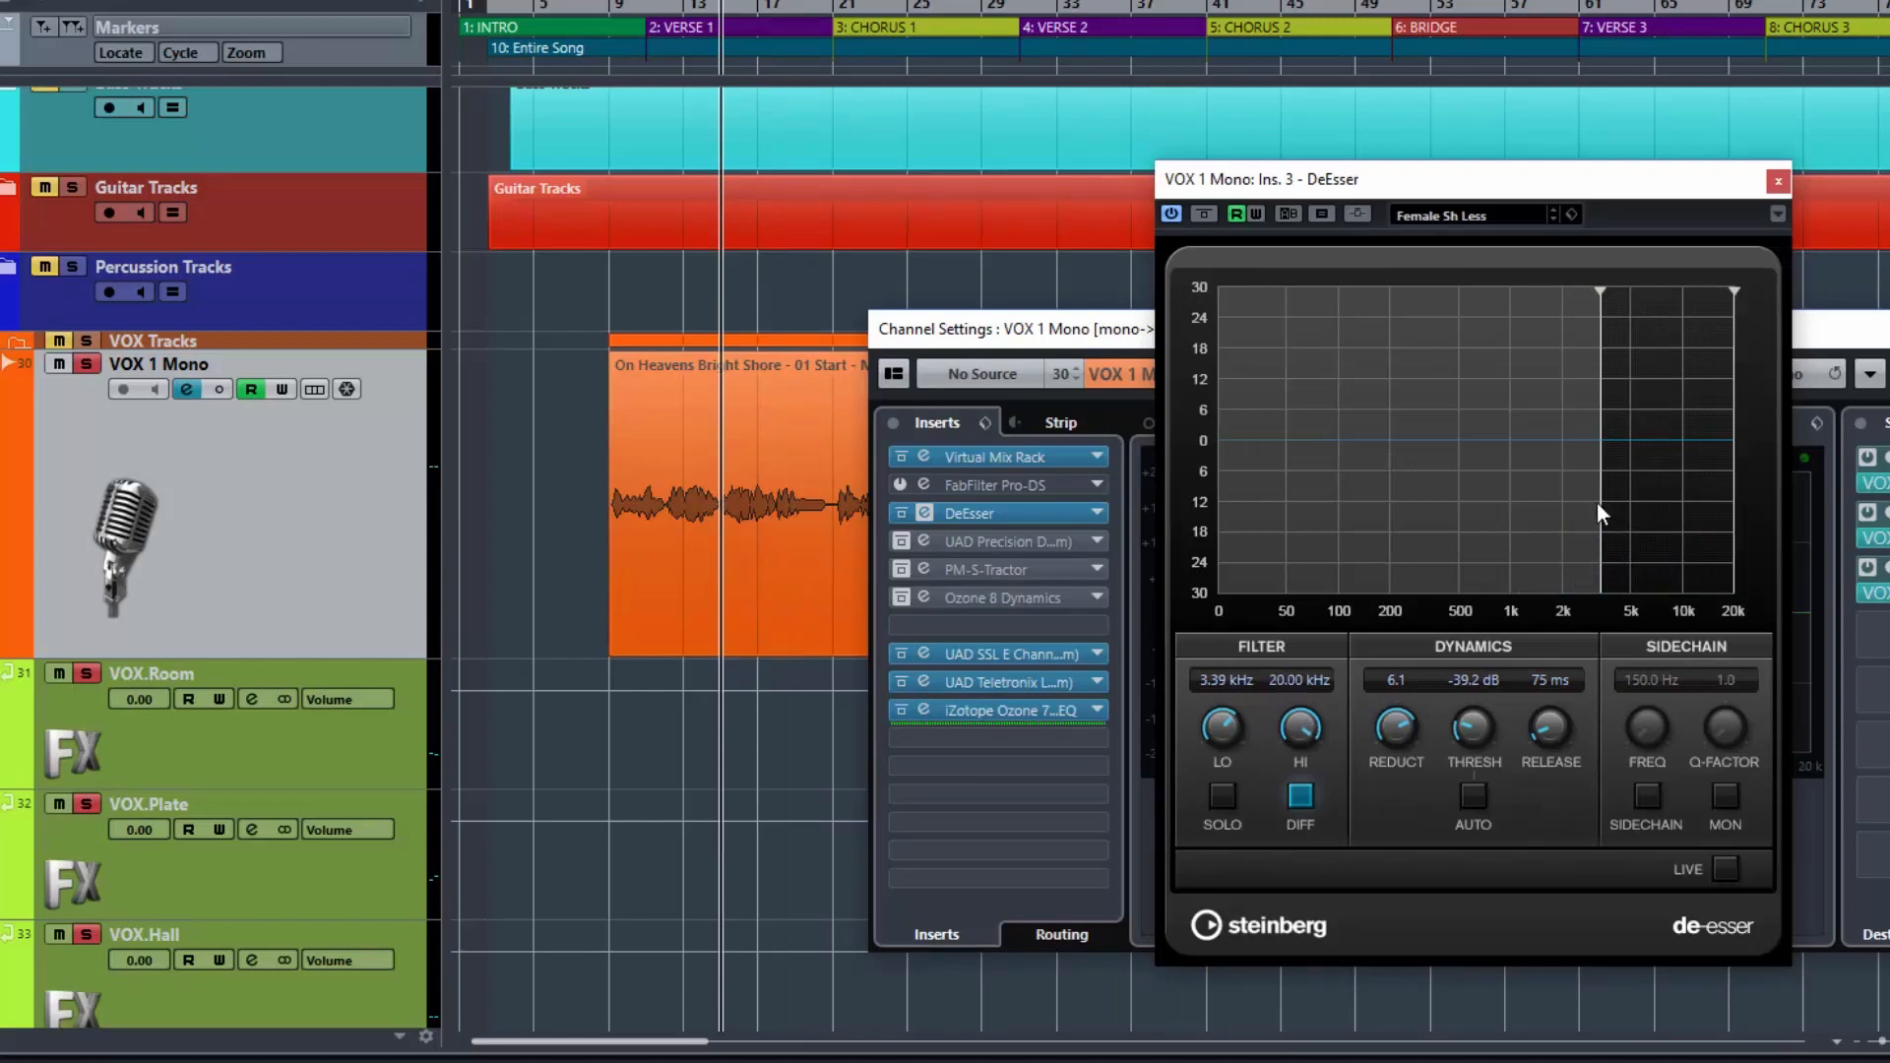
pyautogui.moveTo(1598, 502); pyautogui.dragTo(1630, 502)
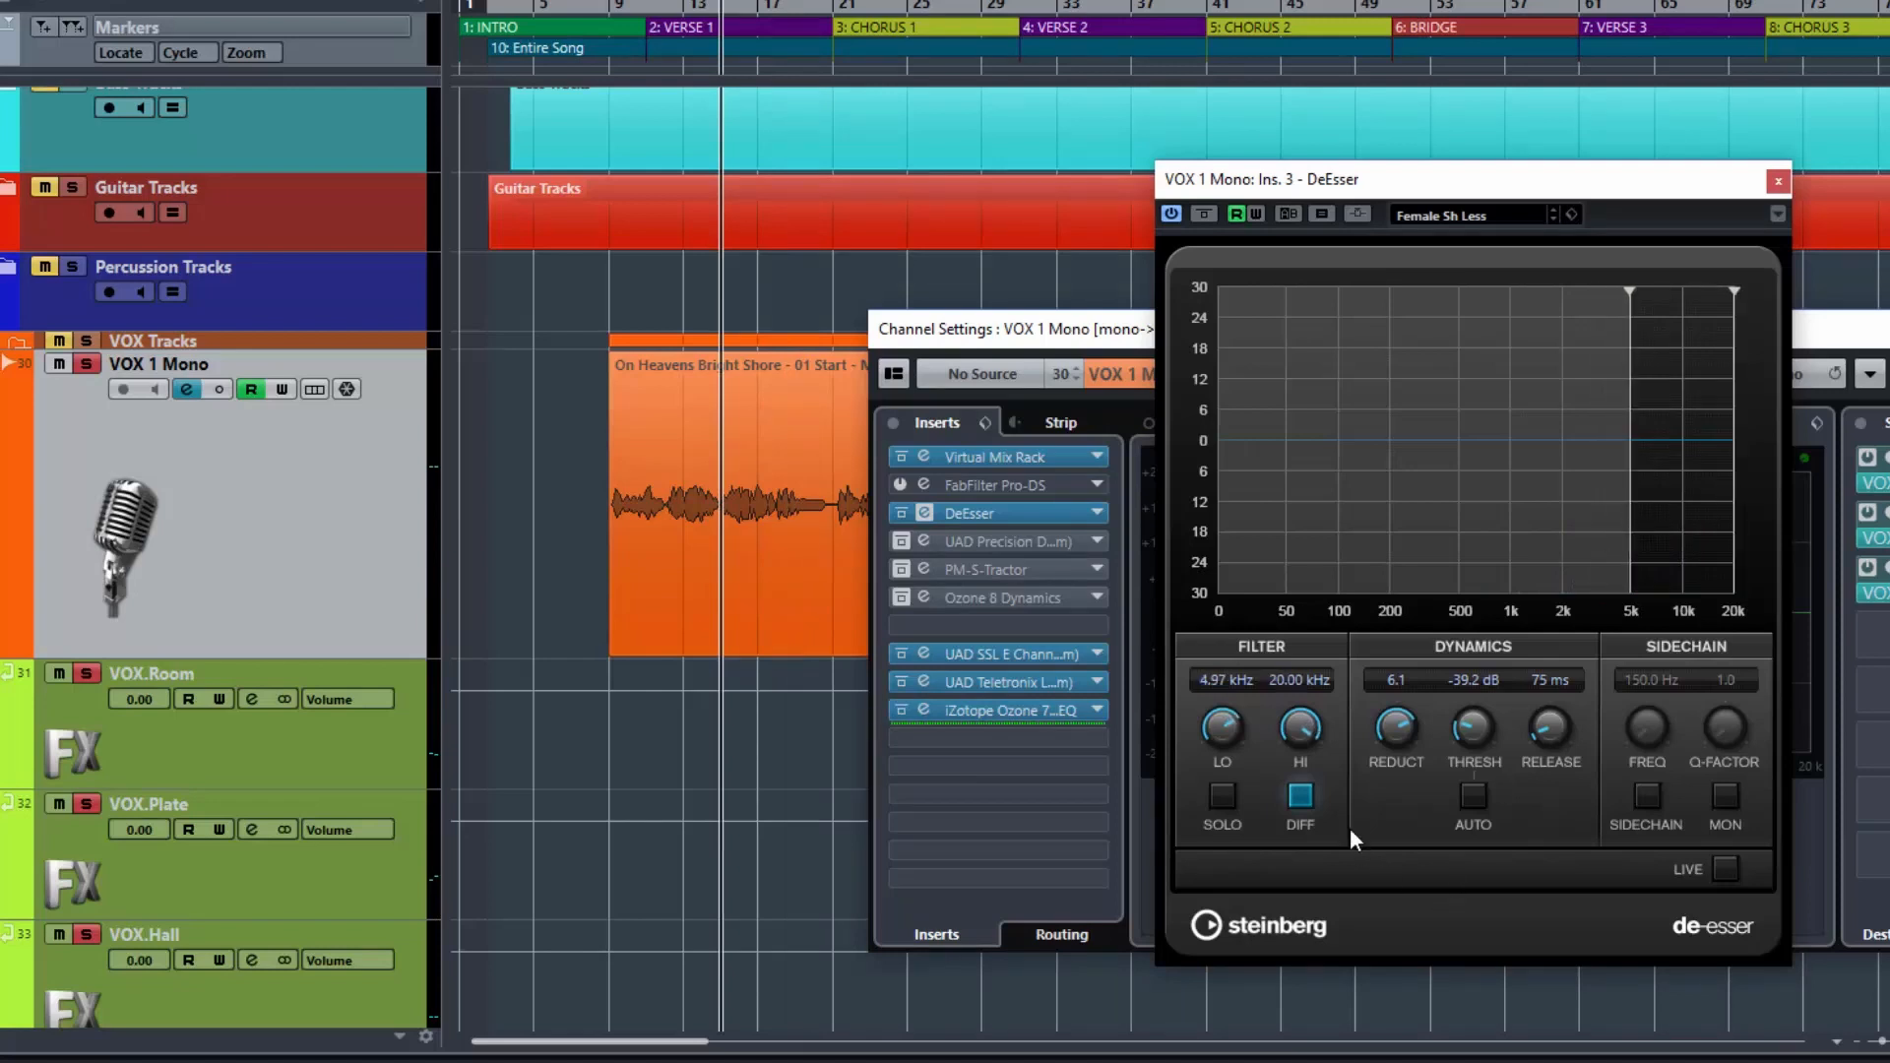
pyautogui.press('space')
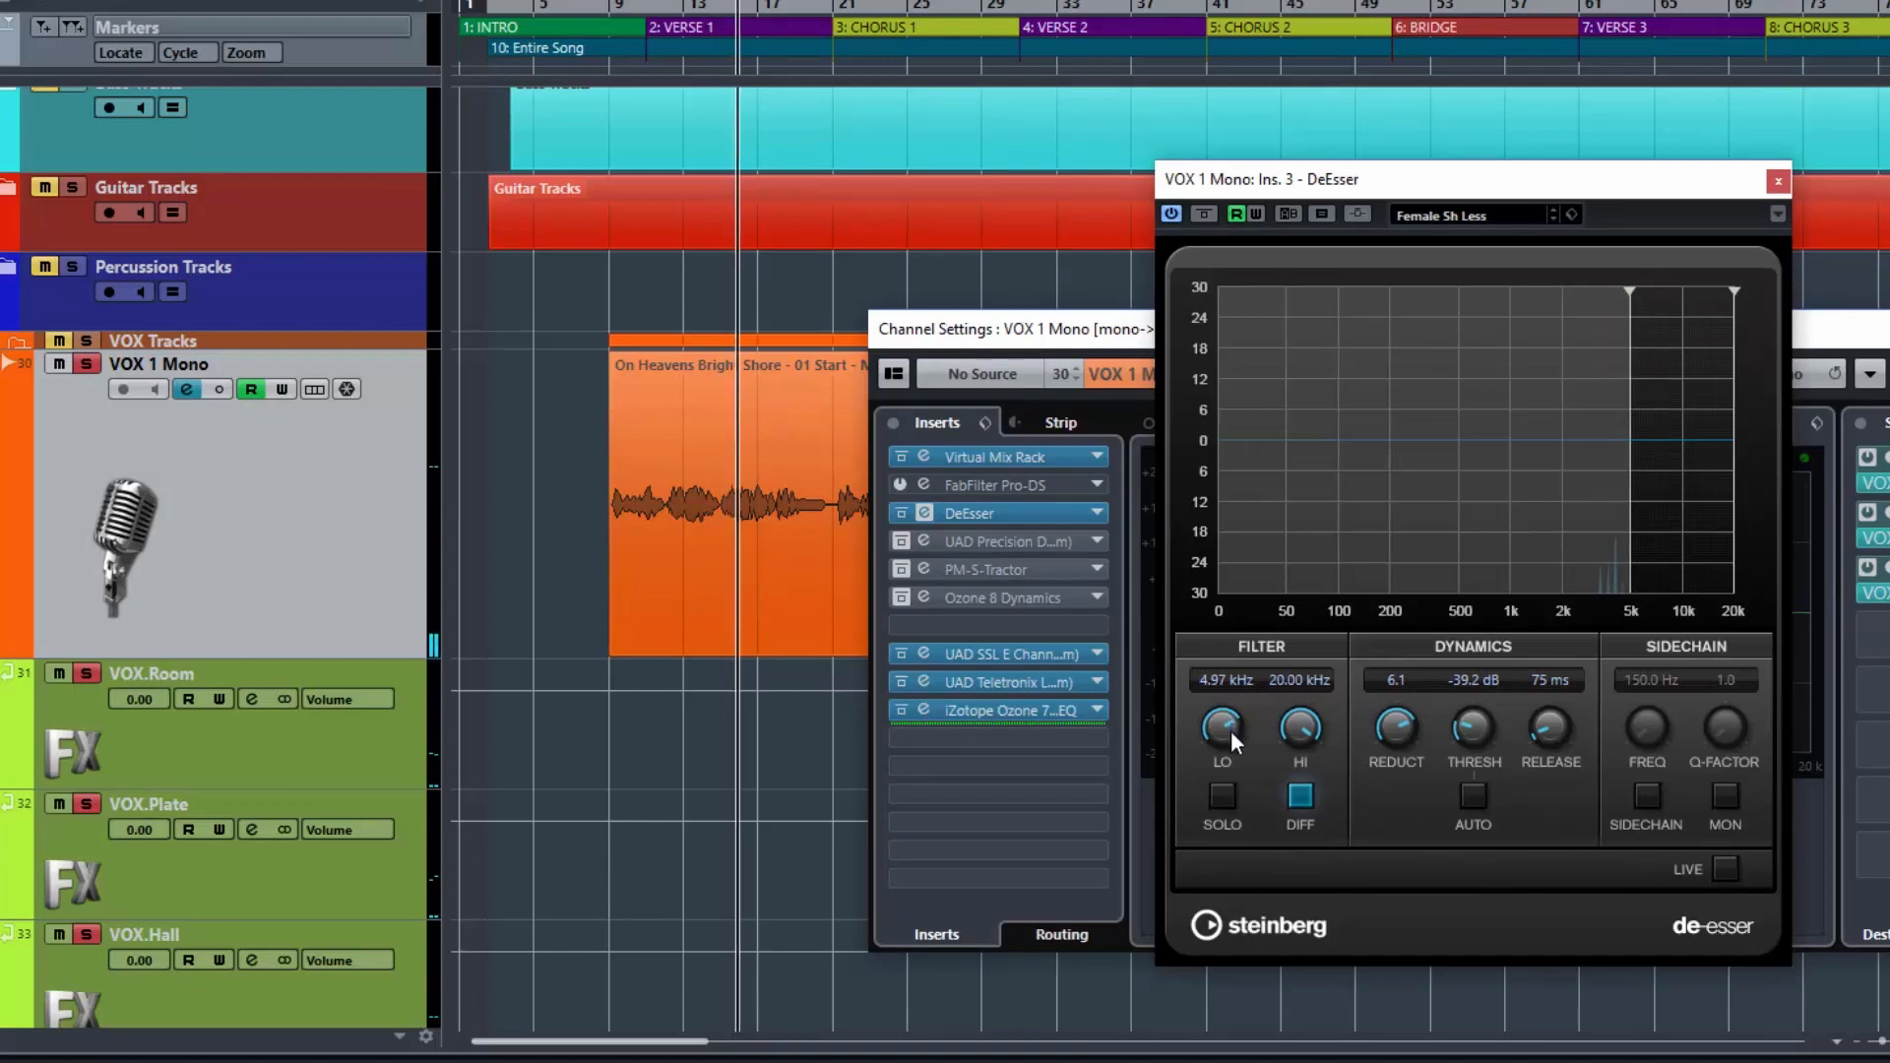
pyautogui.moveTo(1628, 487); pyautogui.dragTo(1605, 565)
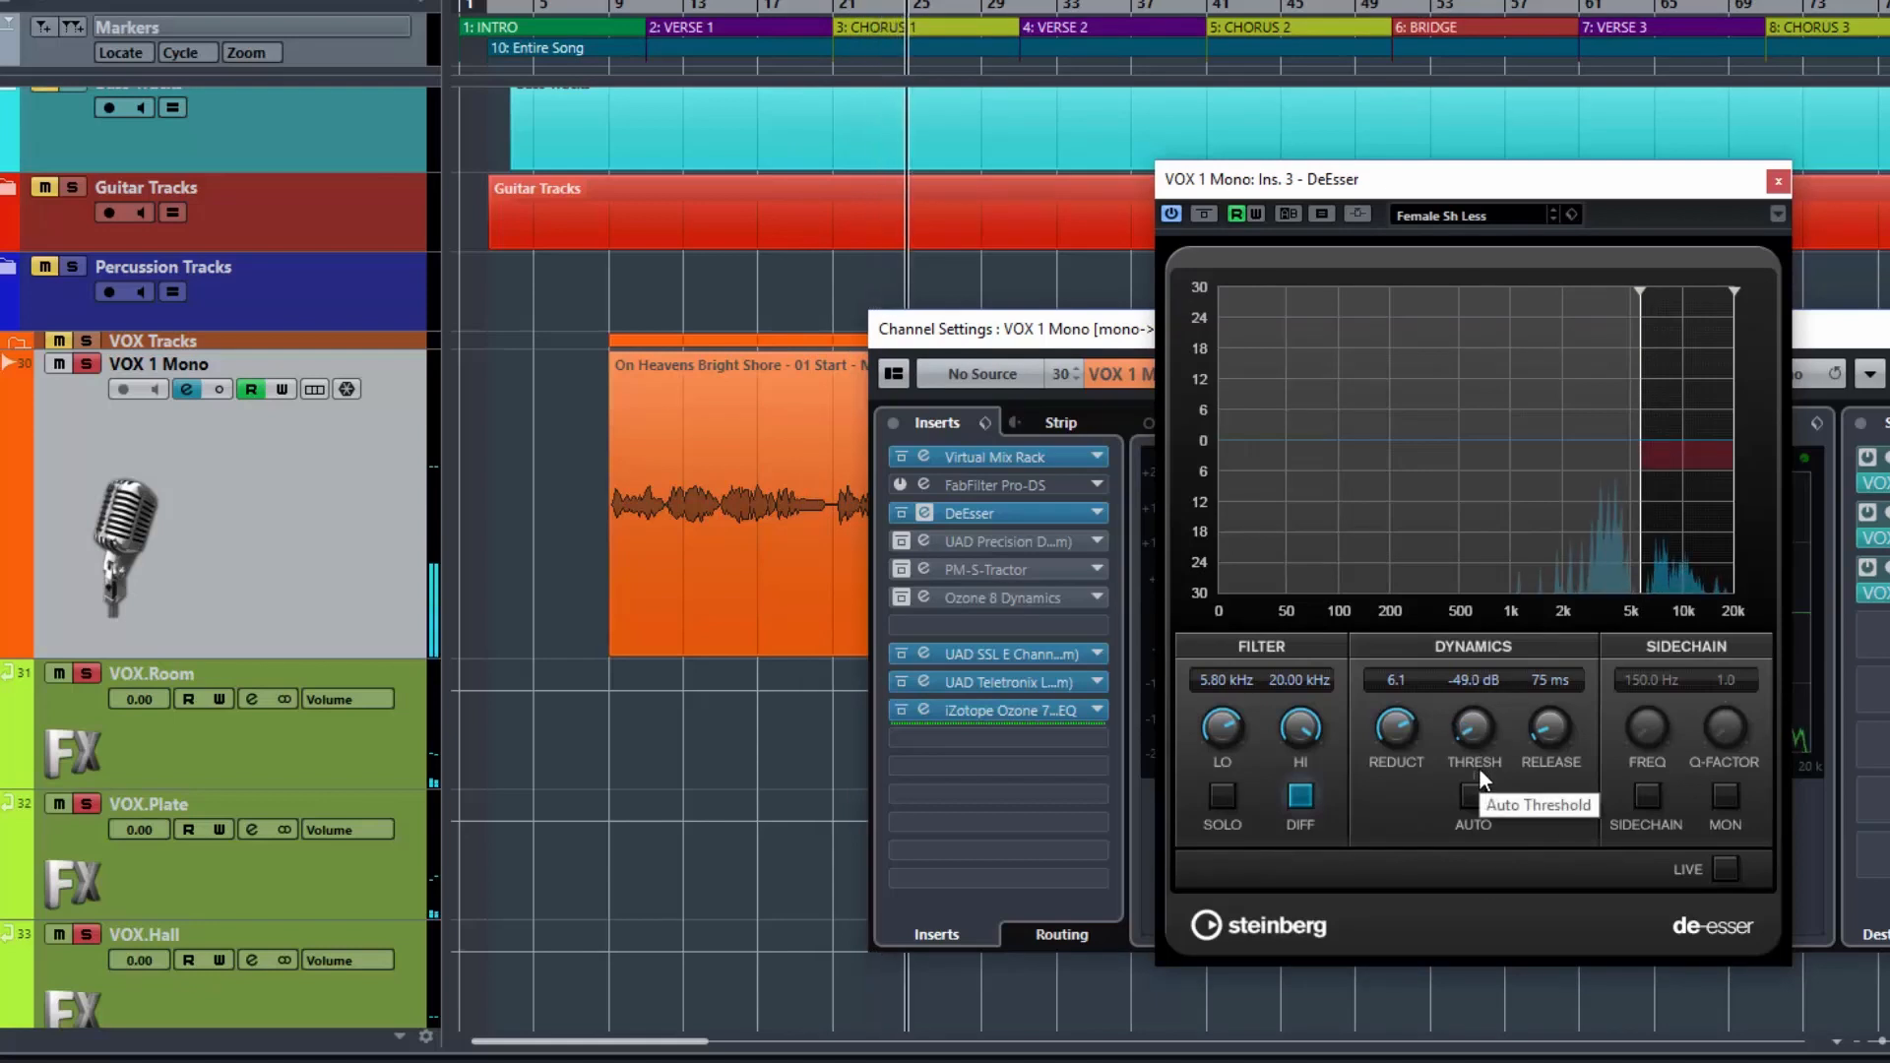
pyautogui.moveTo(1479, 765); pyautogui.dragTo(1479, 752)
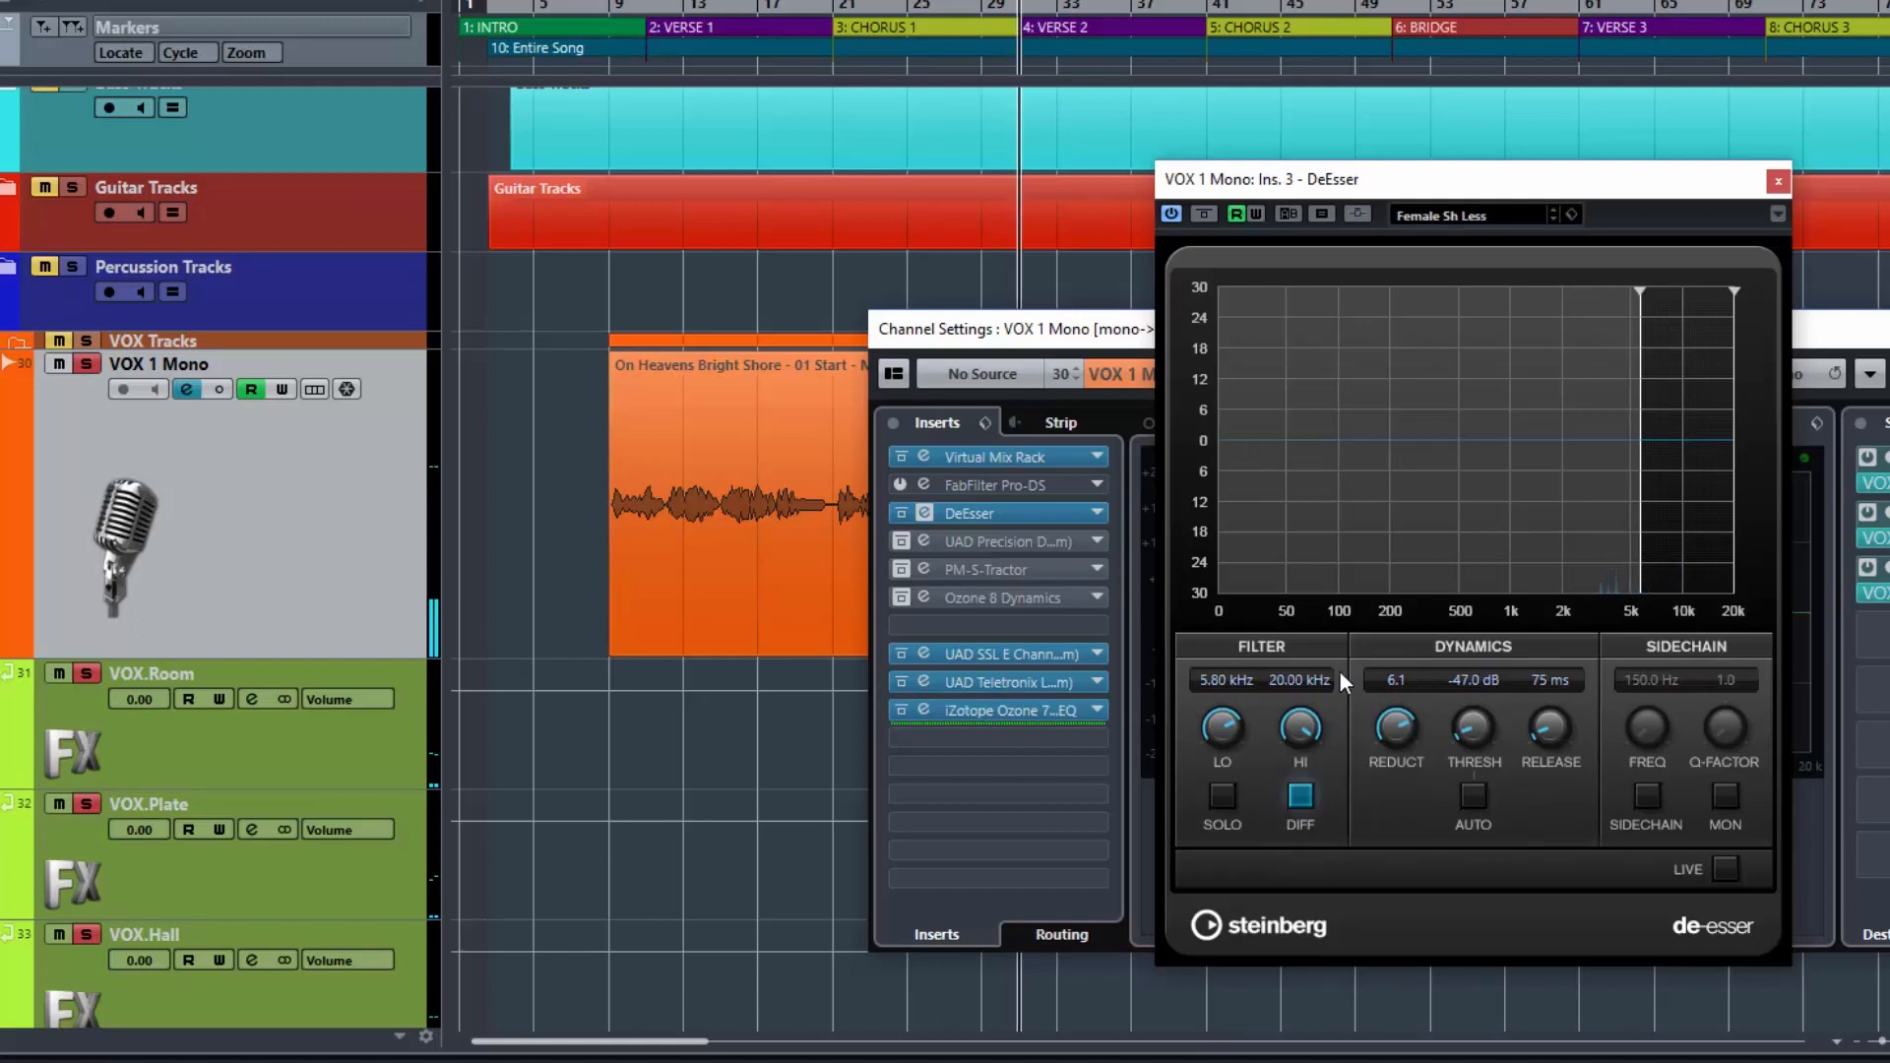
pyautogui.press('space')
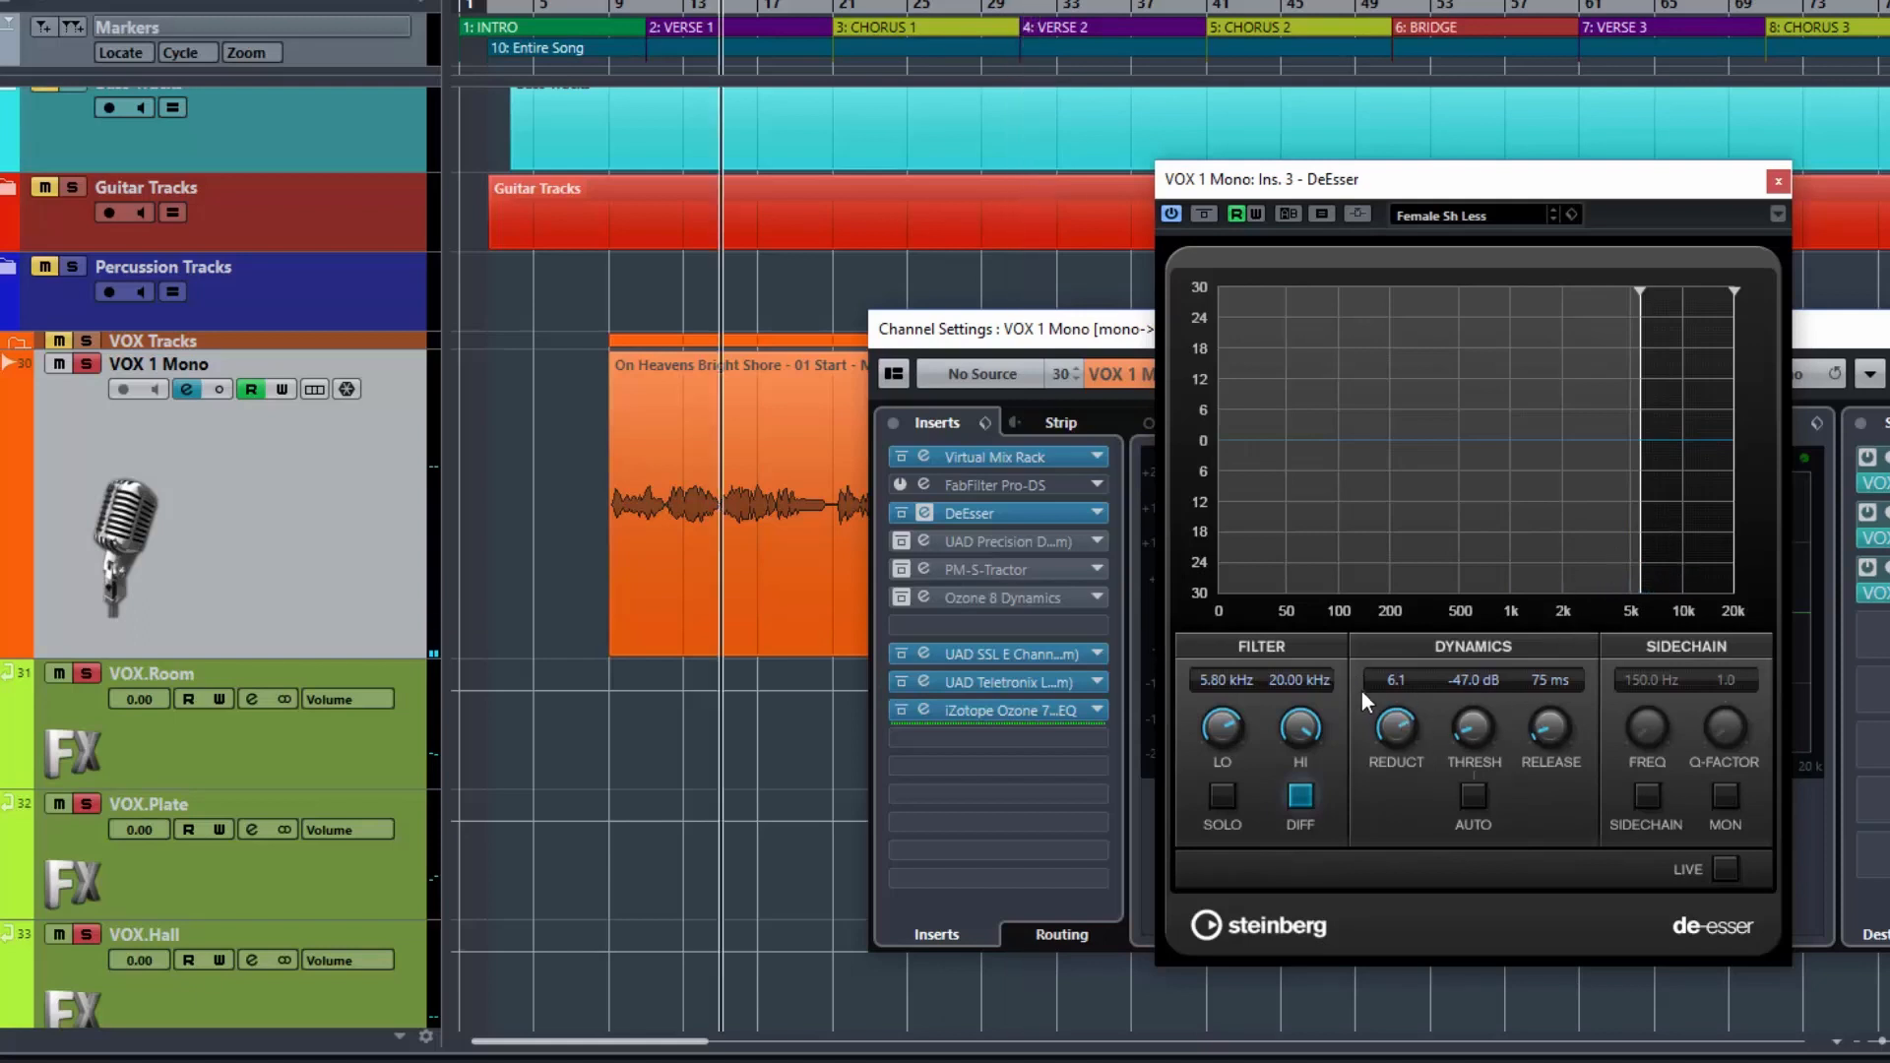
# - Return the DeEsser to its normal output and adjust its reduction to 8.7 after playing the verse 1 phrase
pyautogui.click(1300, 797)
pyautogui.press('space')
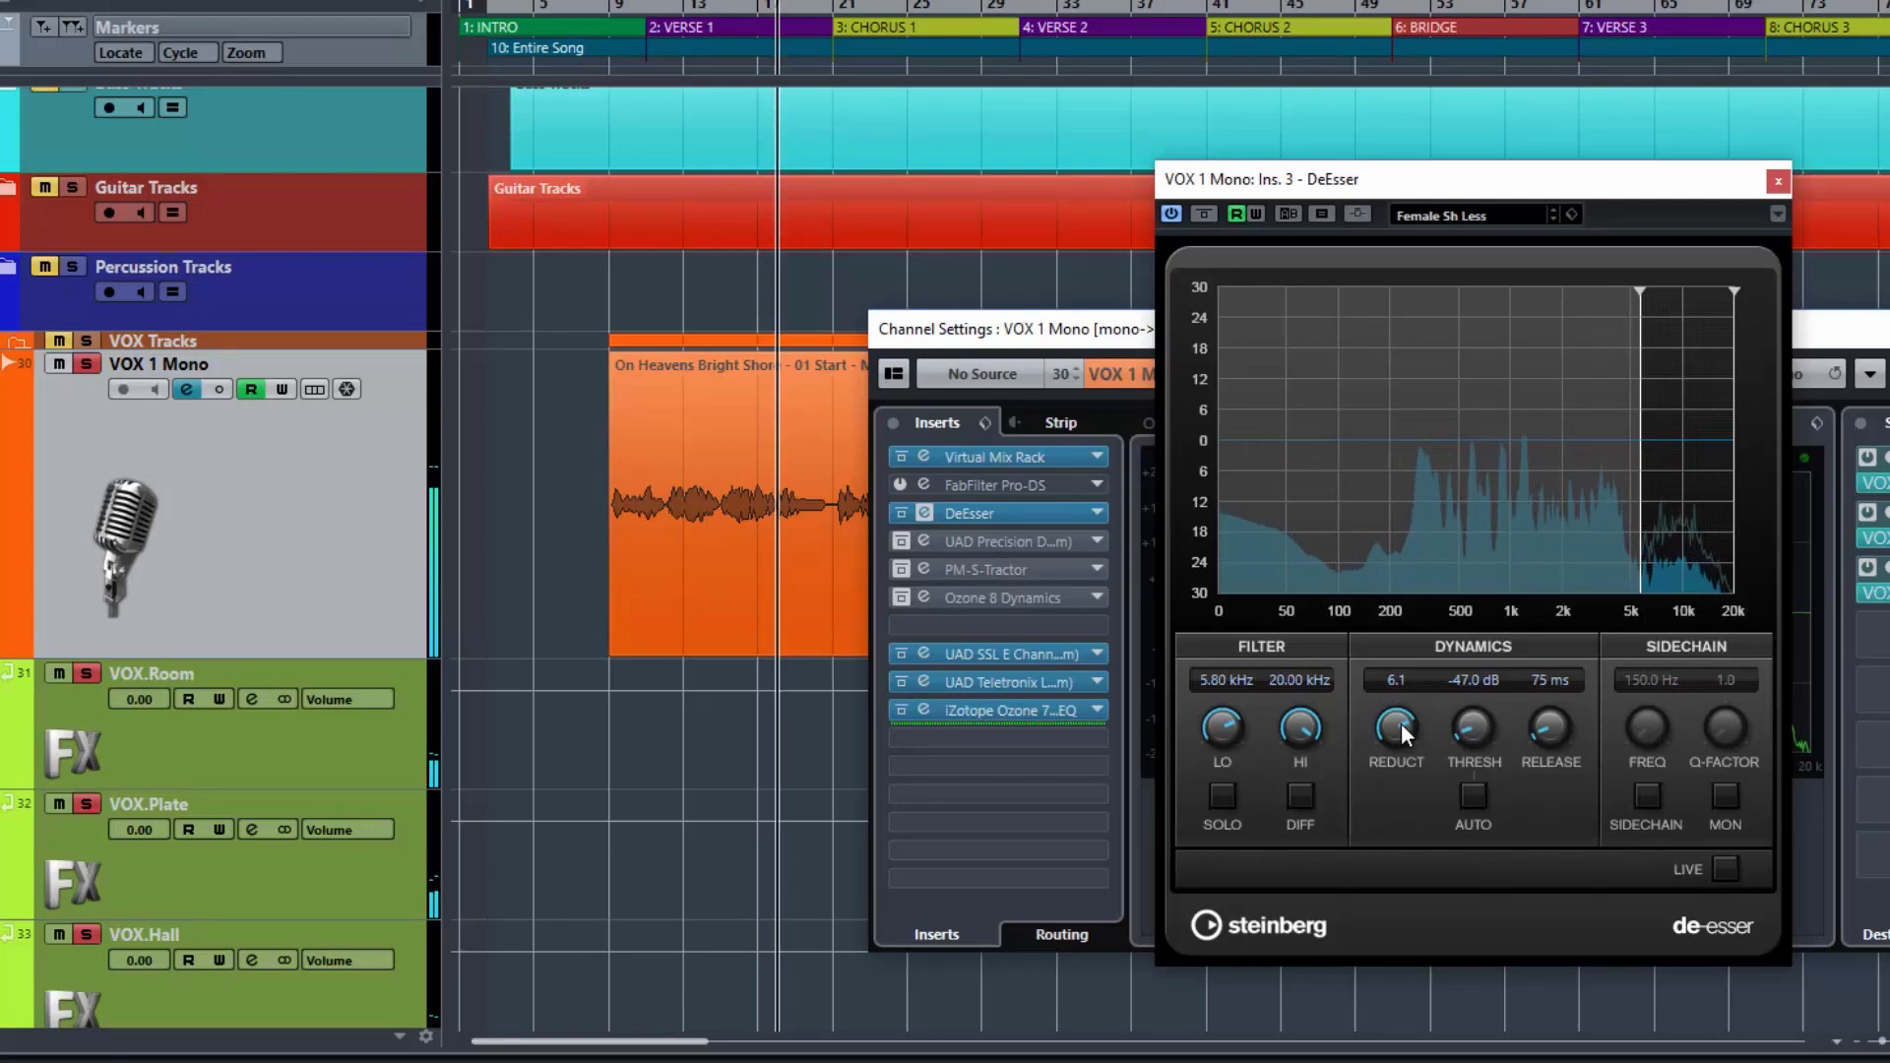
pyautogui.moveTo(1401, 722); pyautogui.dragTo(1398, 655)
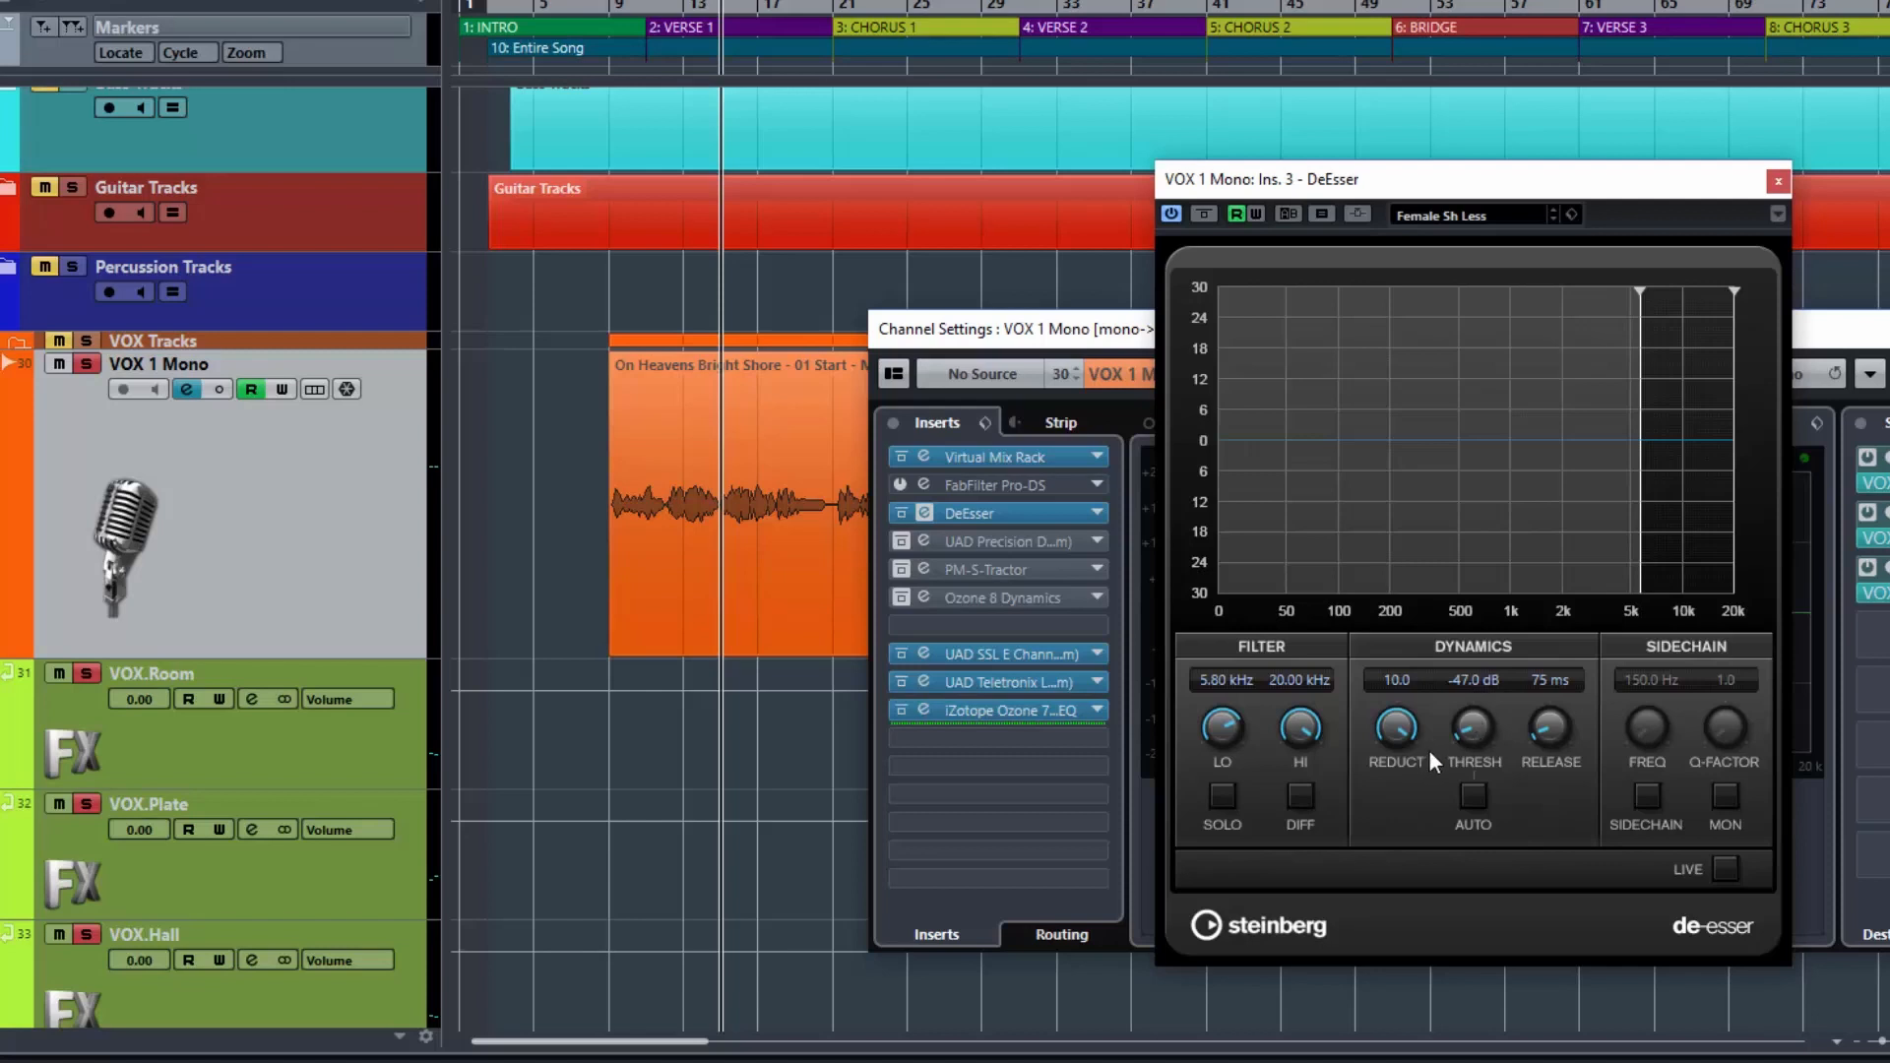
pyautogui.moveTo(1393, 729); pyautogui.dragTo(1400, 783)
pyautogui.moveTo(1397, 742); pyautogui.dragTo(1421, 801)
# - Switch off and close the DeEsser, and open the UAD Precision De-Esser in insert slot 4 with its bypass removed
pyautogui.click(1170, 213)
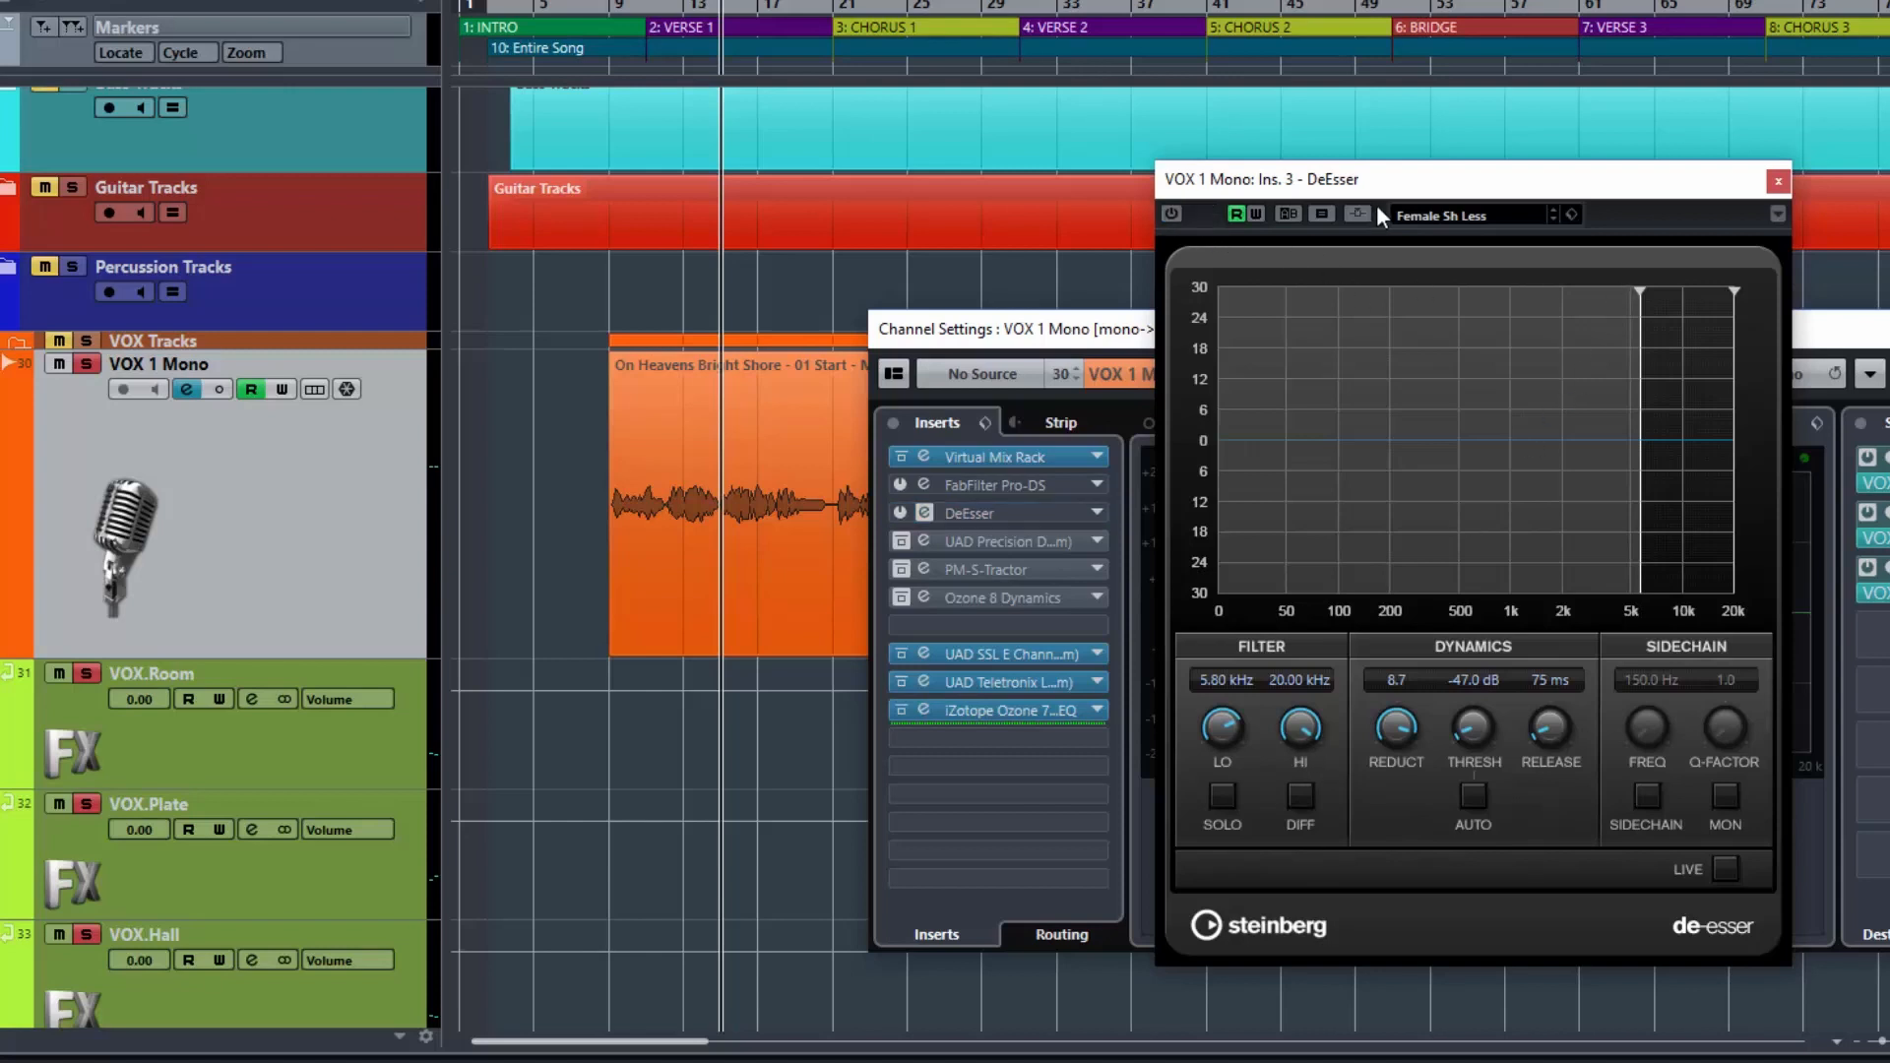
pyautogui.click(1778, 181)
pyautogui.click(1046, 542)
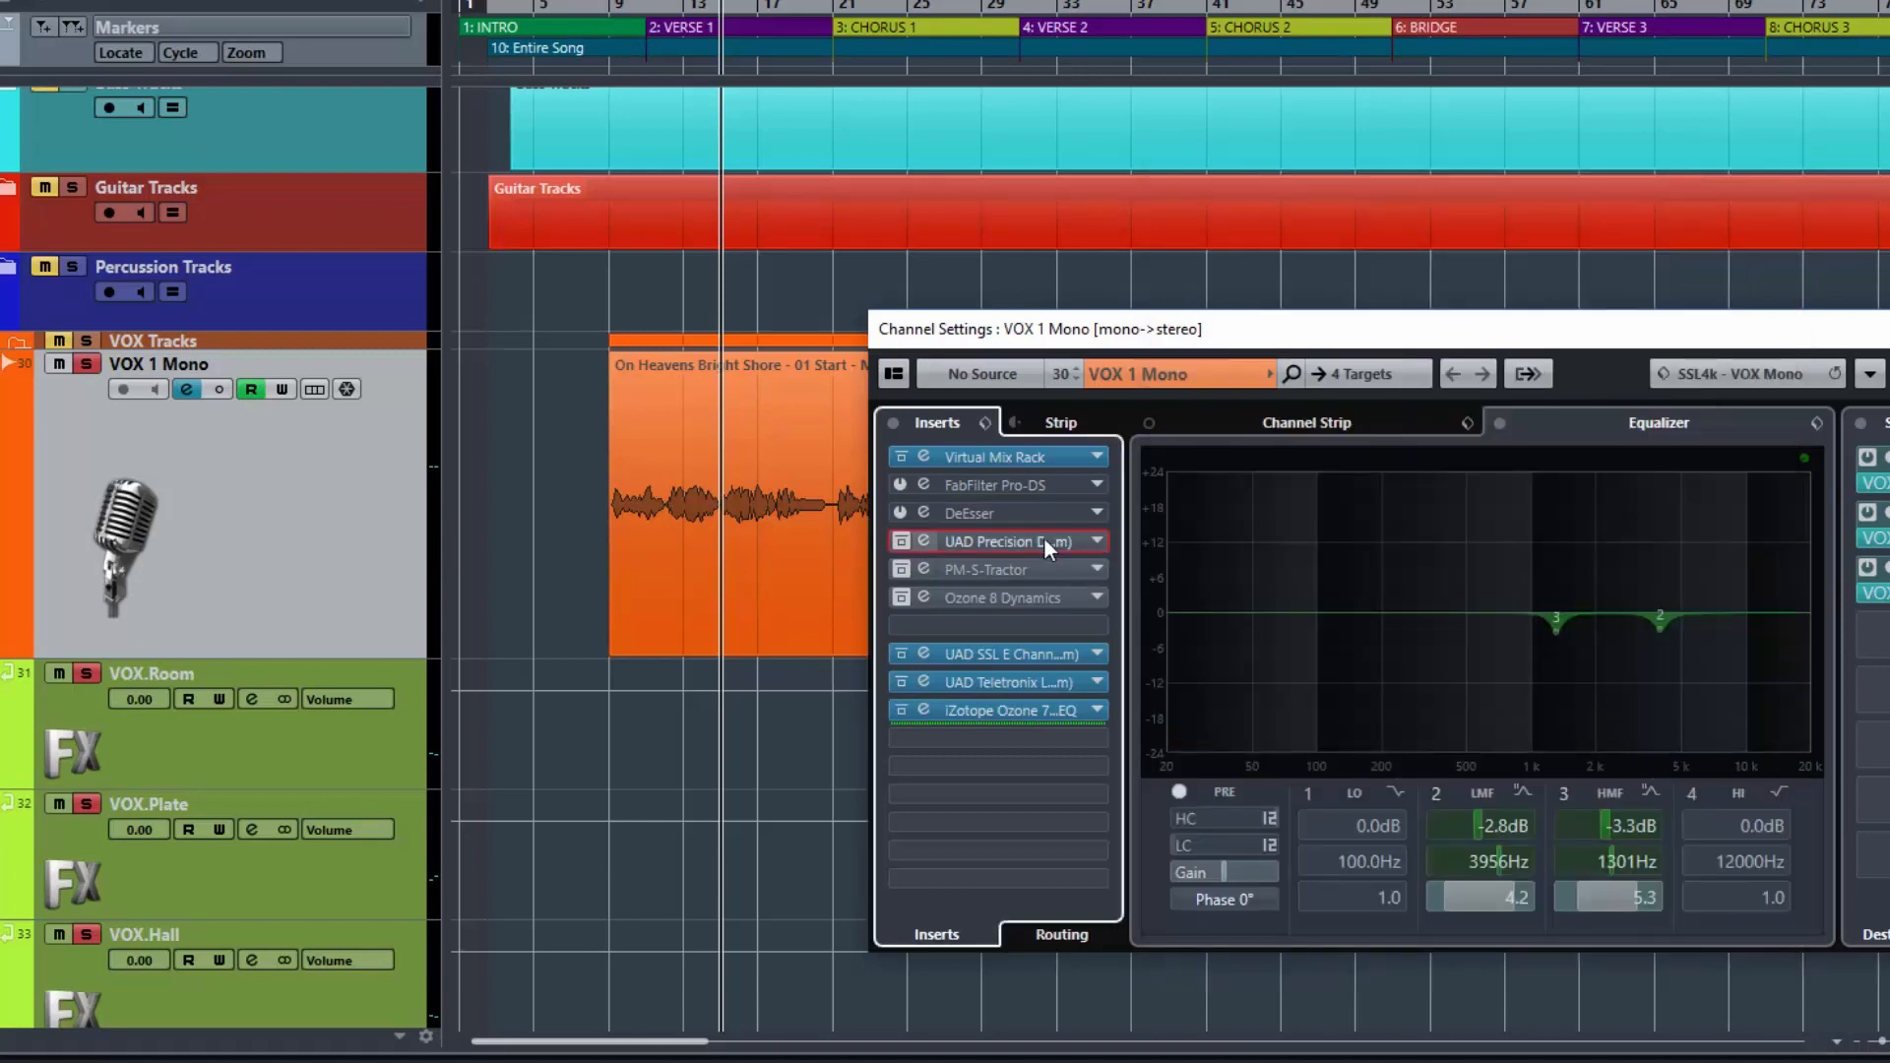
pyautogui.moveTo(734, 532); pyautogui.dragTo(1657, 663)
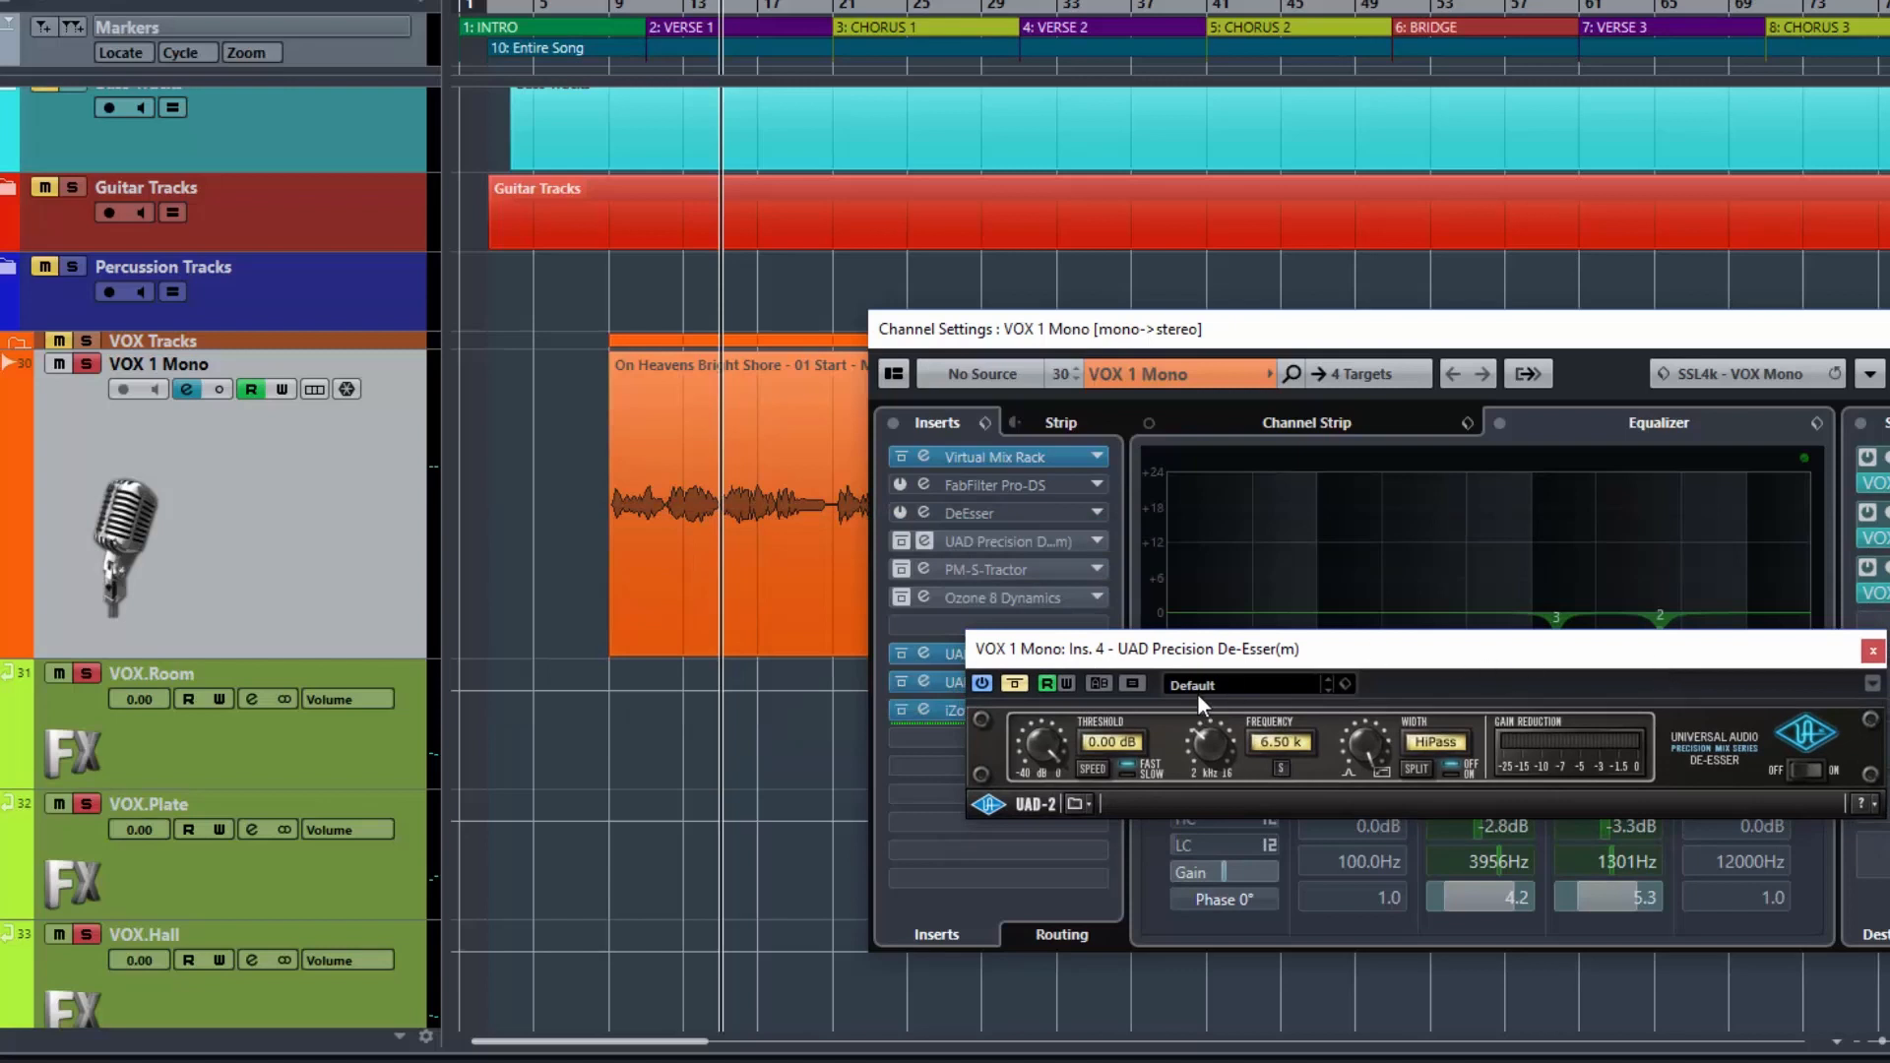
pyautogui.click(1020, 682)
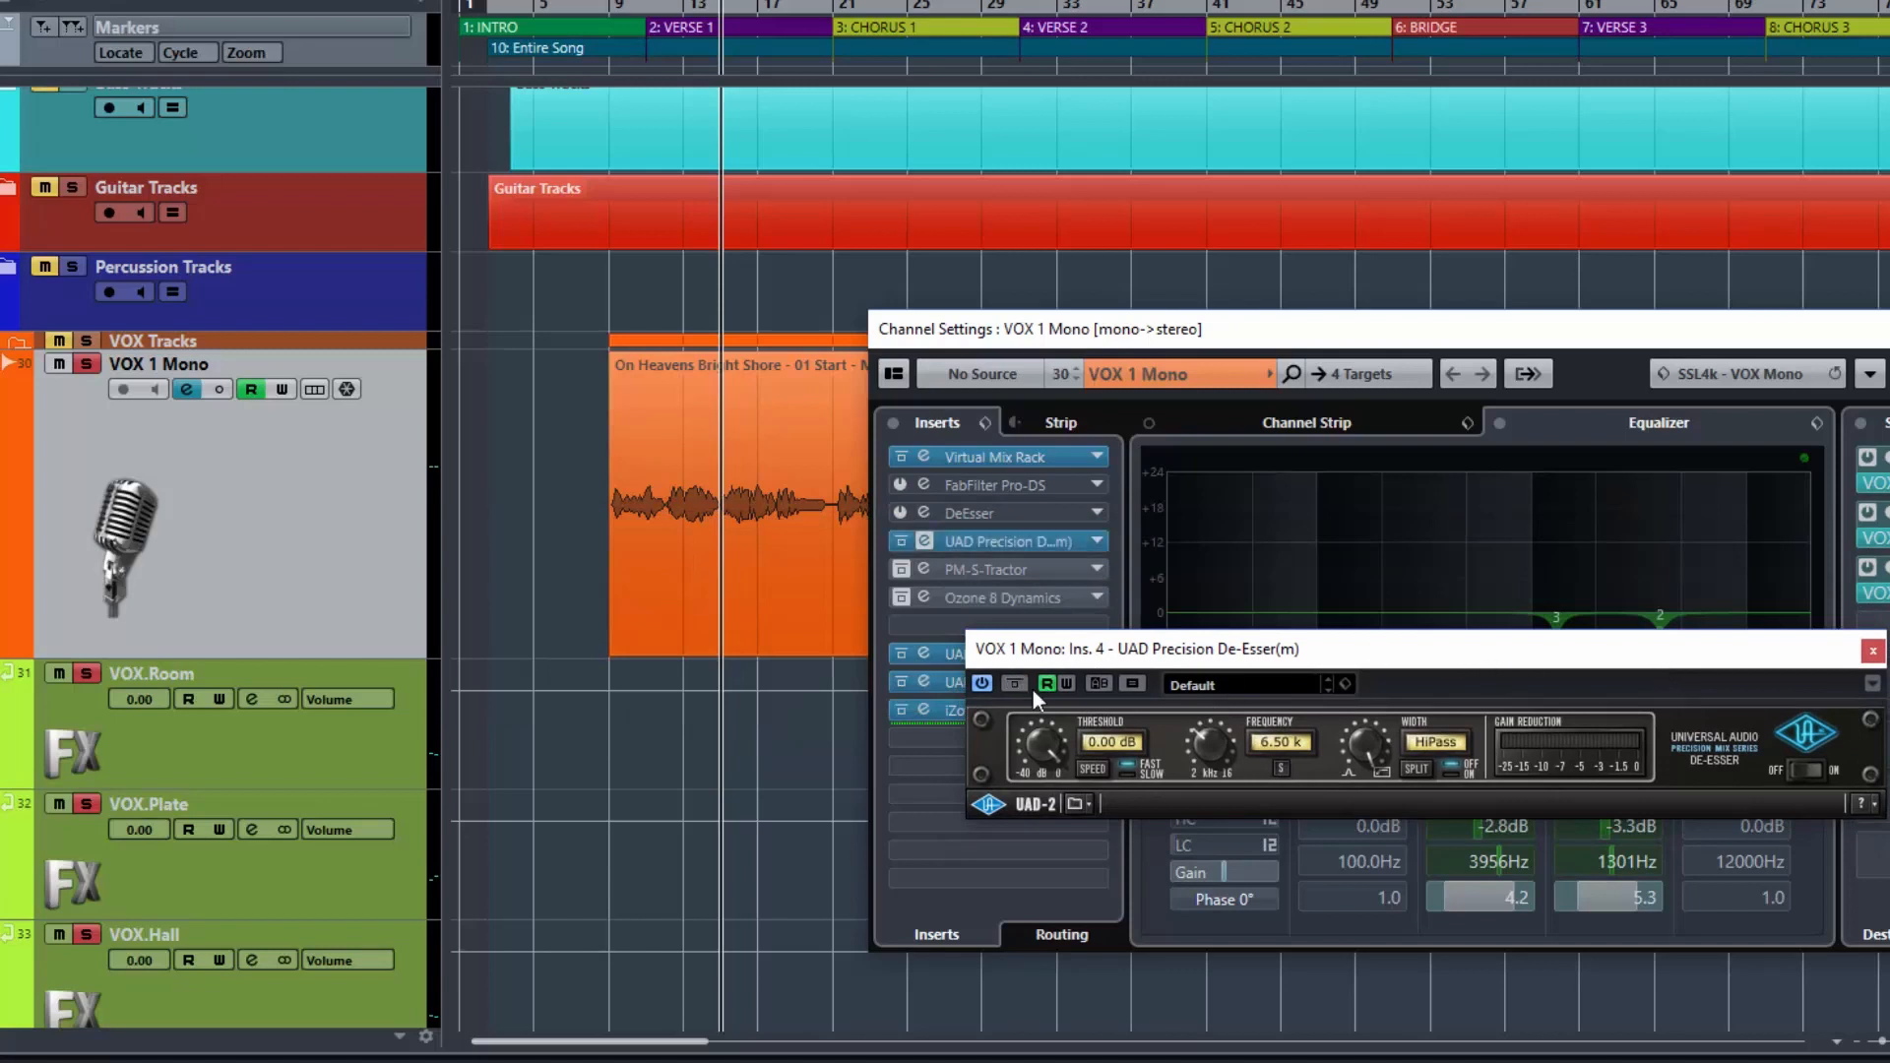
# - Load the VOX-Spitty Soprano preset in the UAD Precision De-Esser and reposition the plug-in window over the channel settings
pyautogui.click(1274, 681)
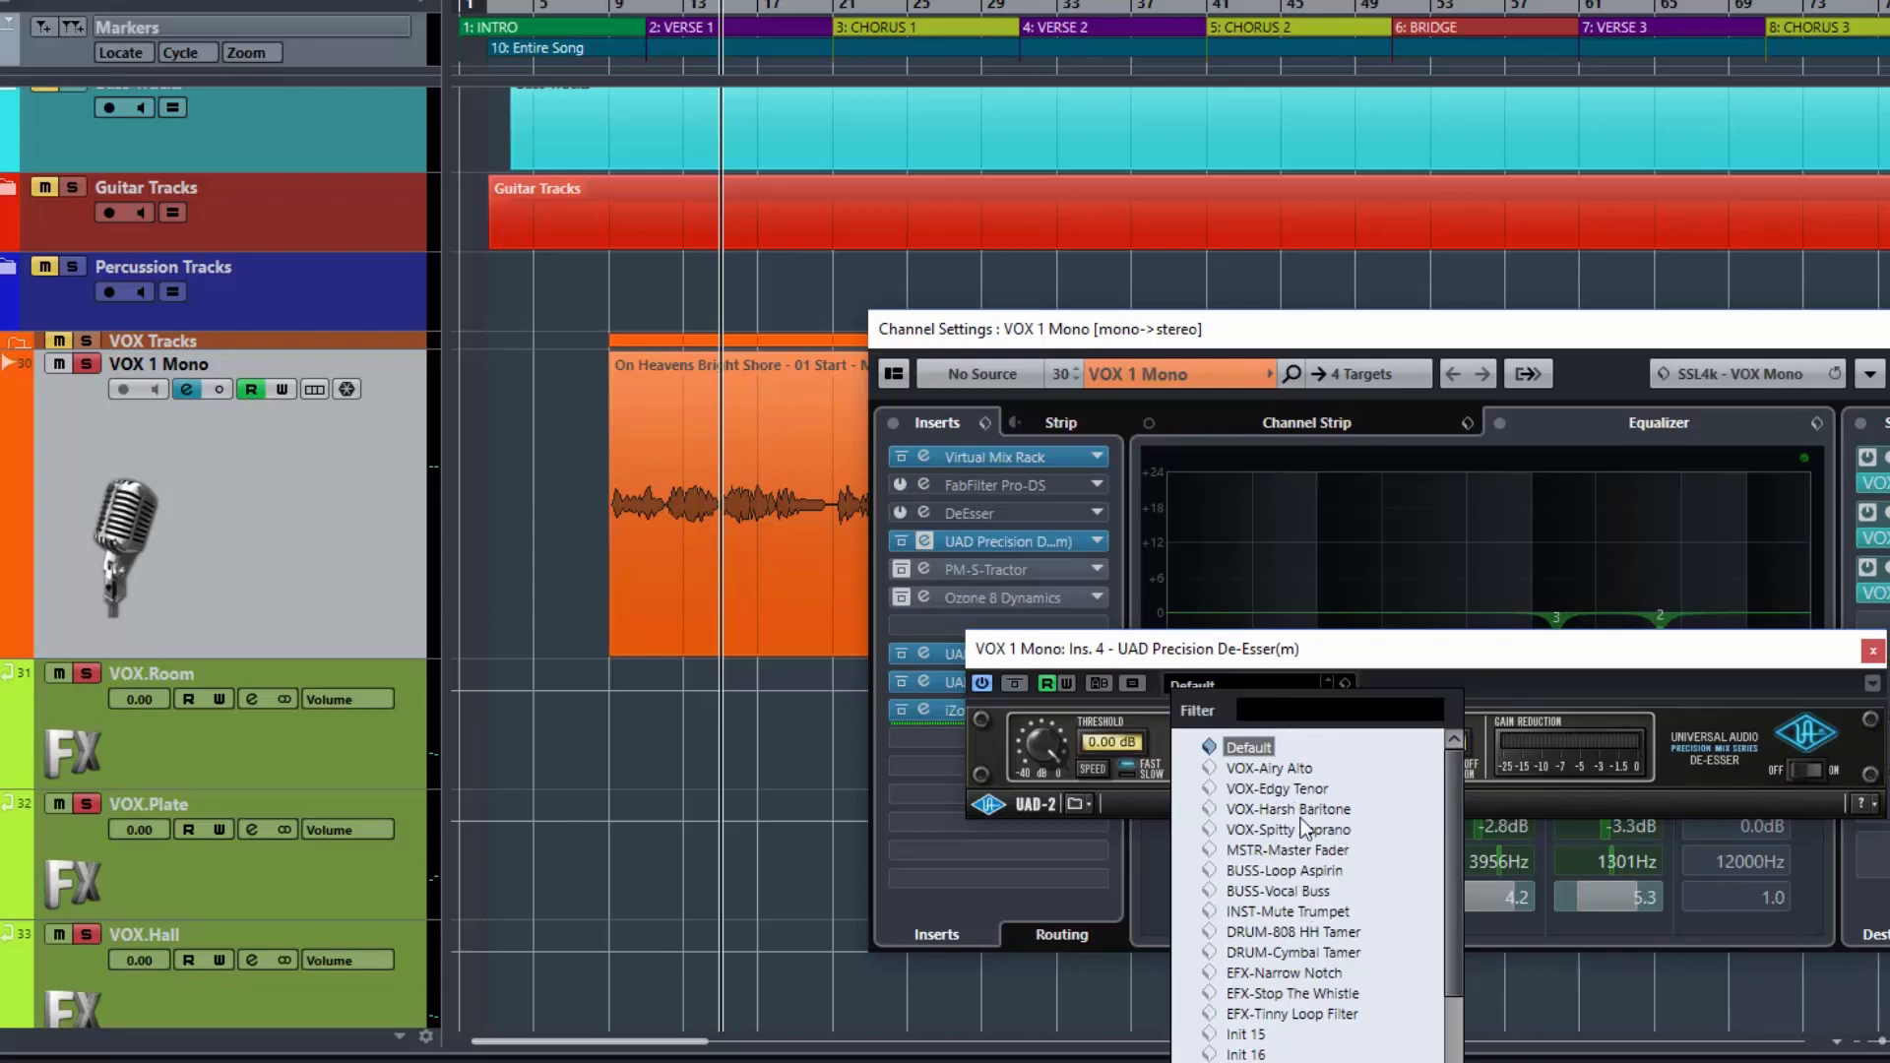
pyautogui.scroll(-4, 1319, 912)
pyautogui.scroll(4, 1319, 912)
pyautogui.doubleClick(1279, 829)
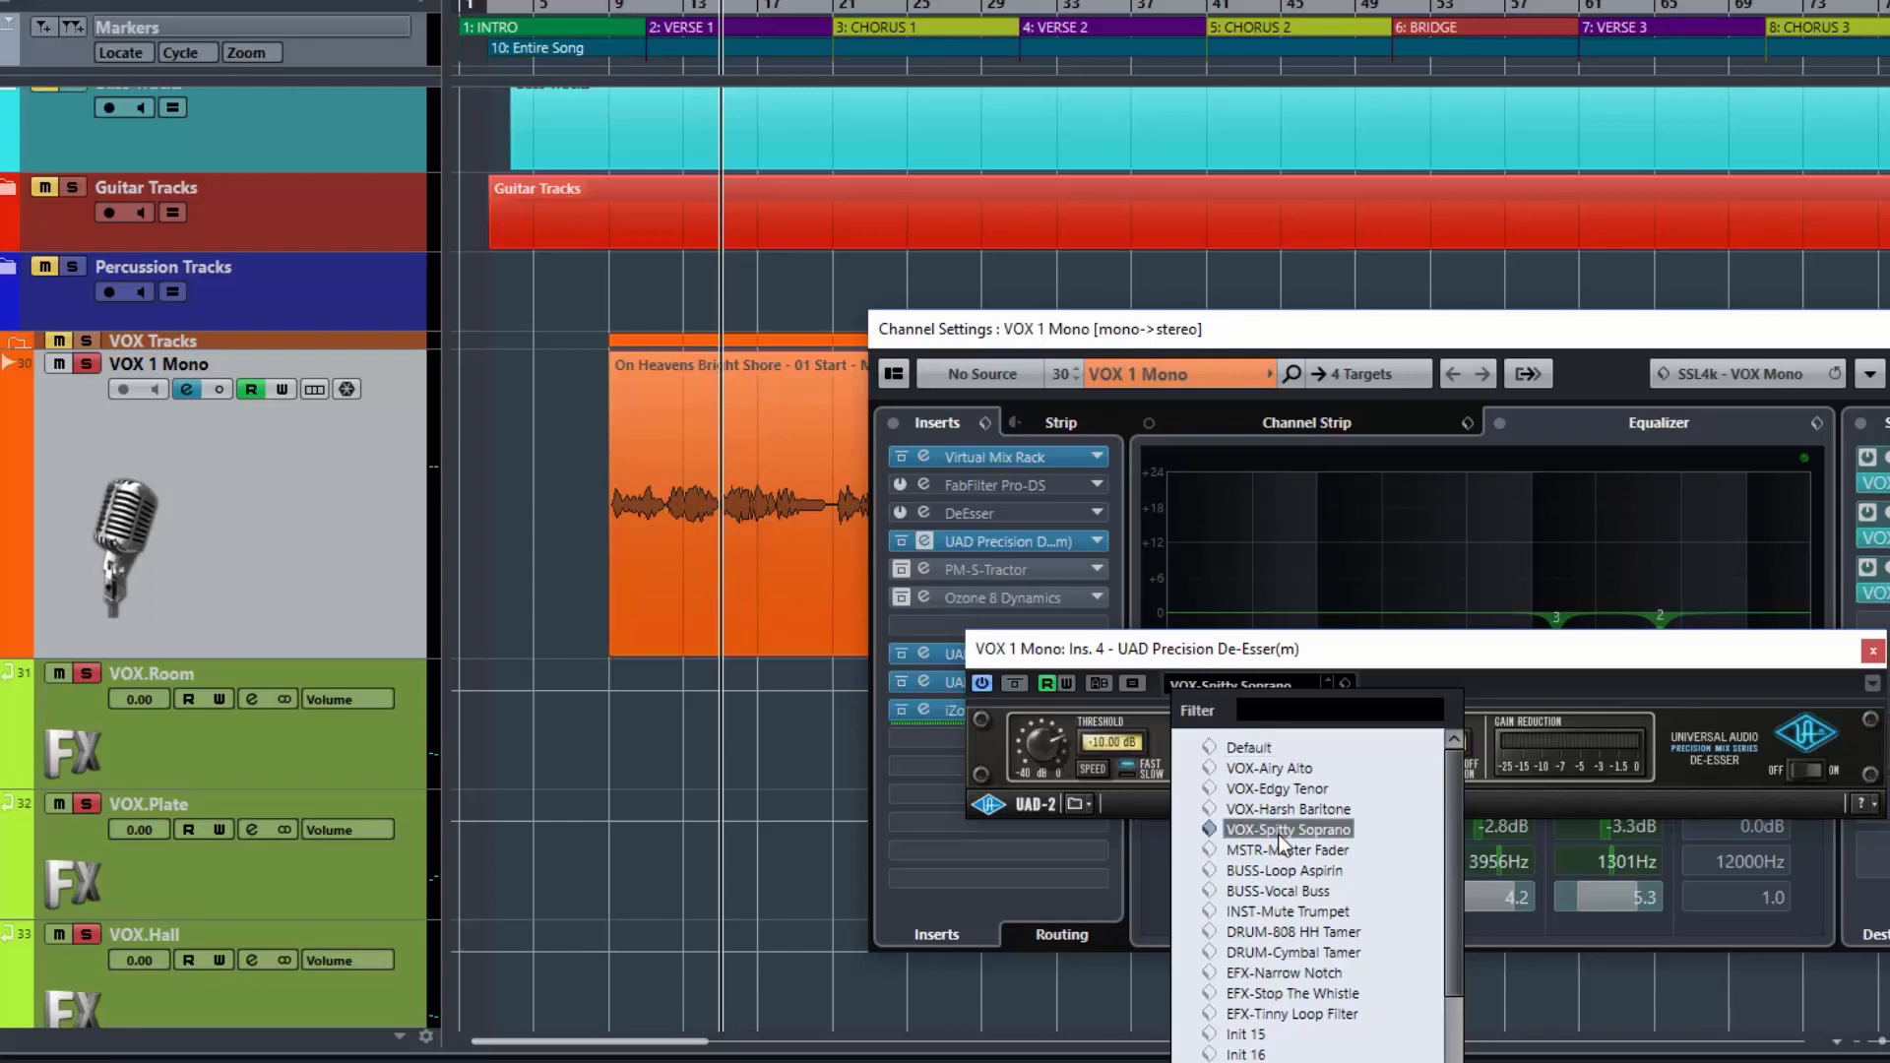
pyautogui.moveTo(1298, 646); pyautogui.dragTo(1429, 495)
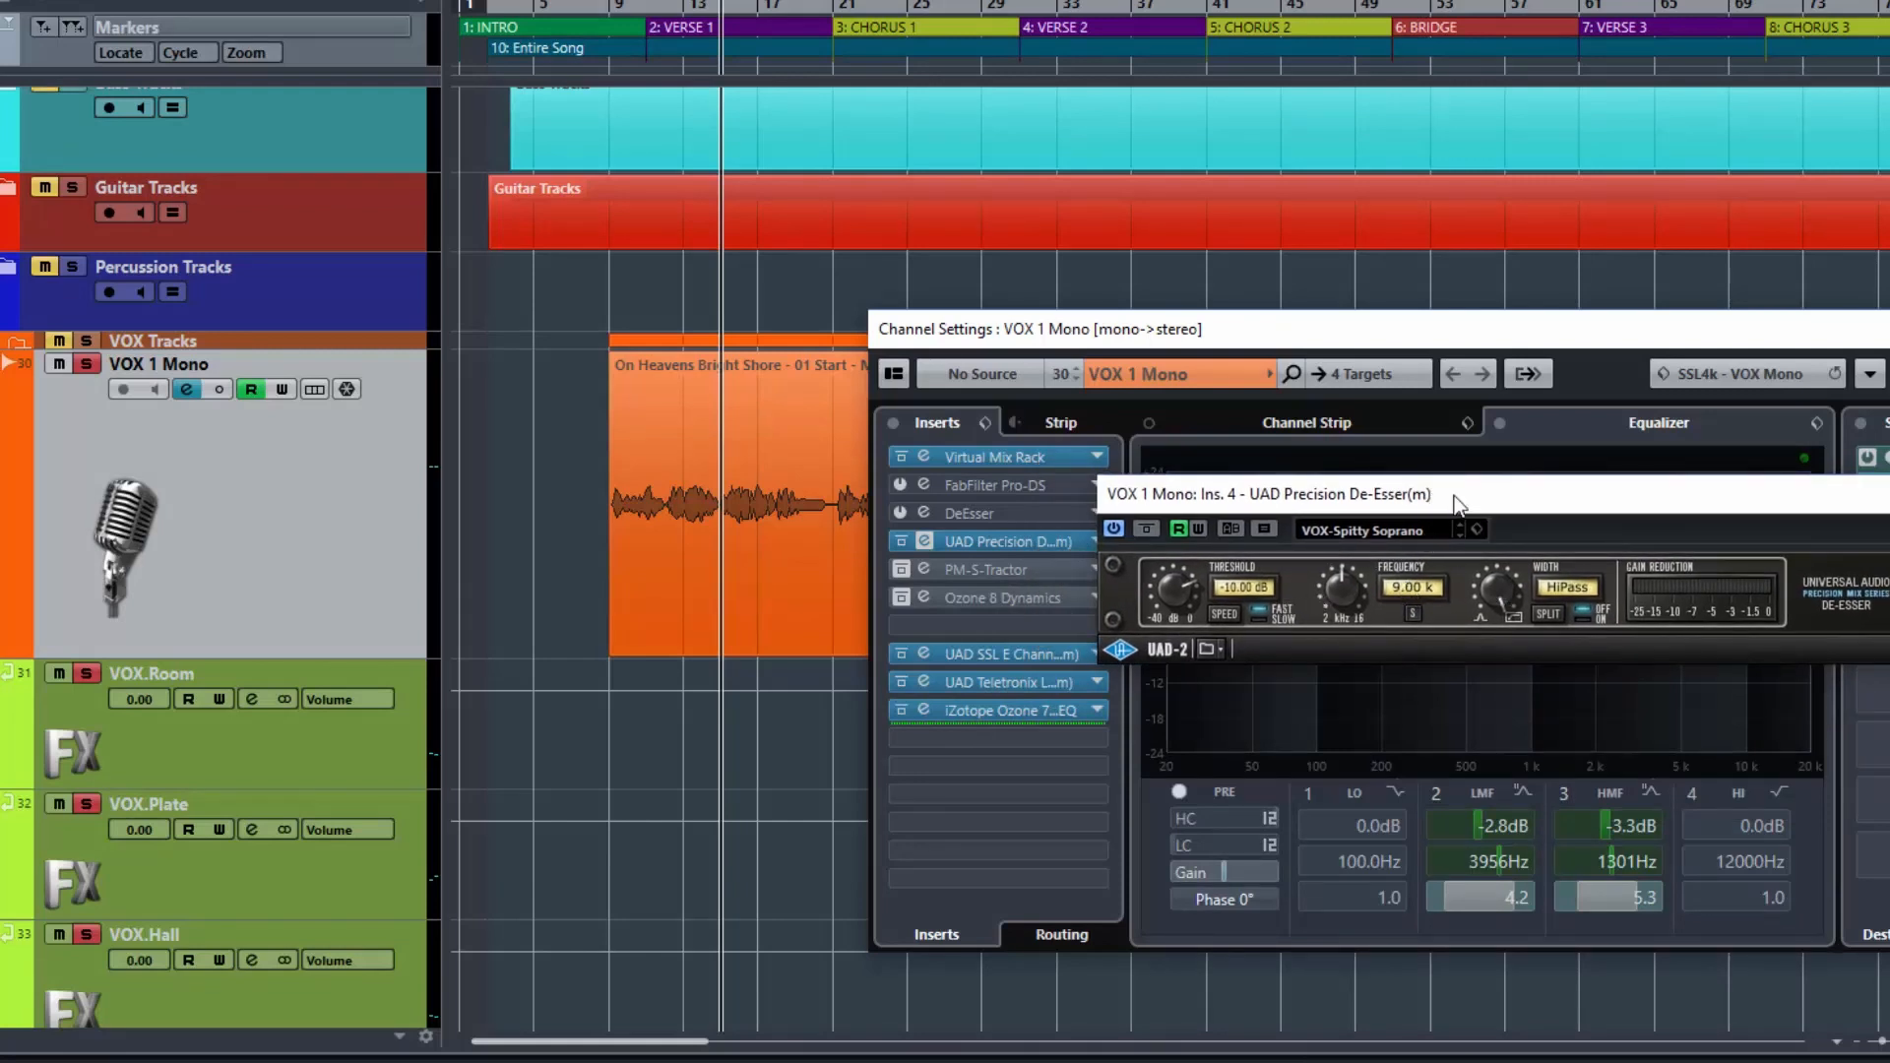
pyautogui.moveTo(1451, 498)
pyautogui.mouseDown()
pyautogui.moveTo(1478, 518)
pyautogui.moveTo(1461, 528)
pyautogui.mouseUp()
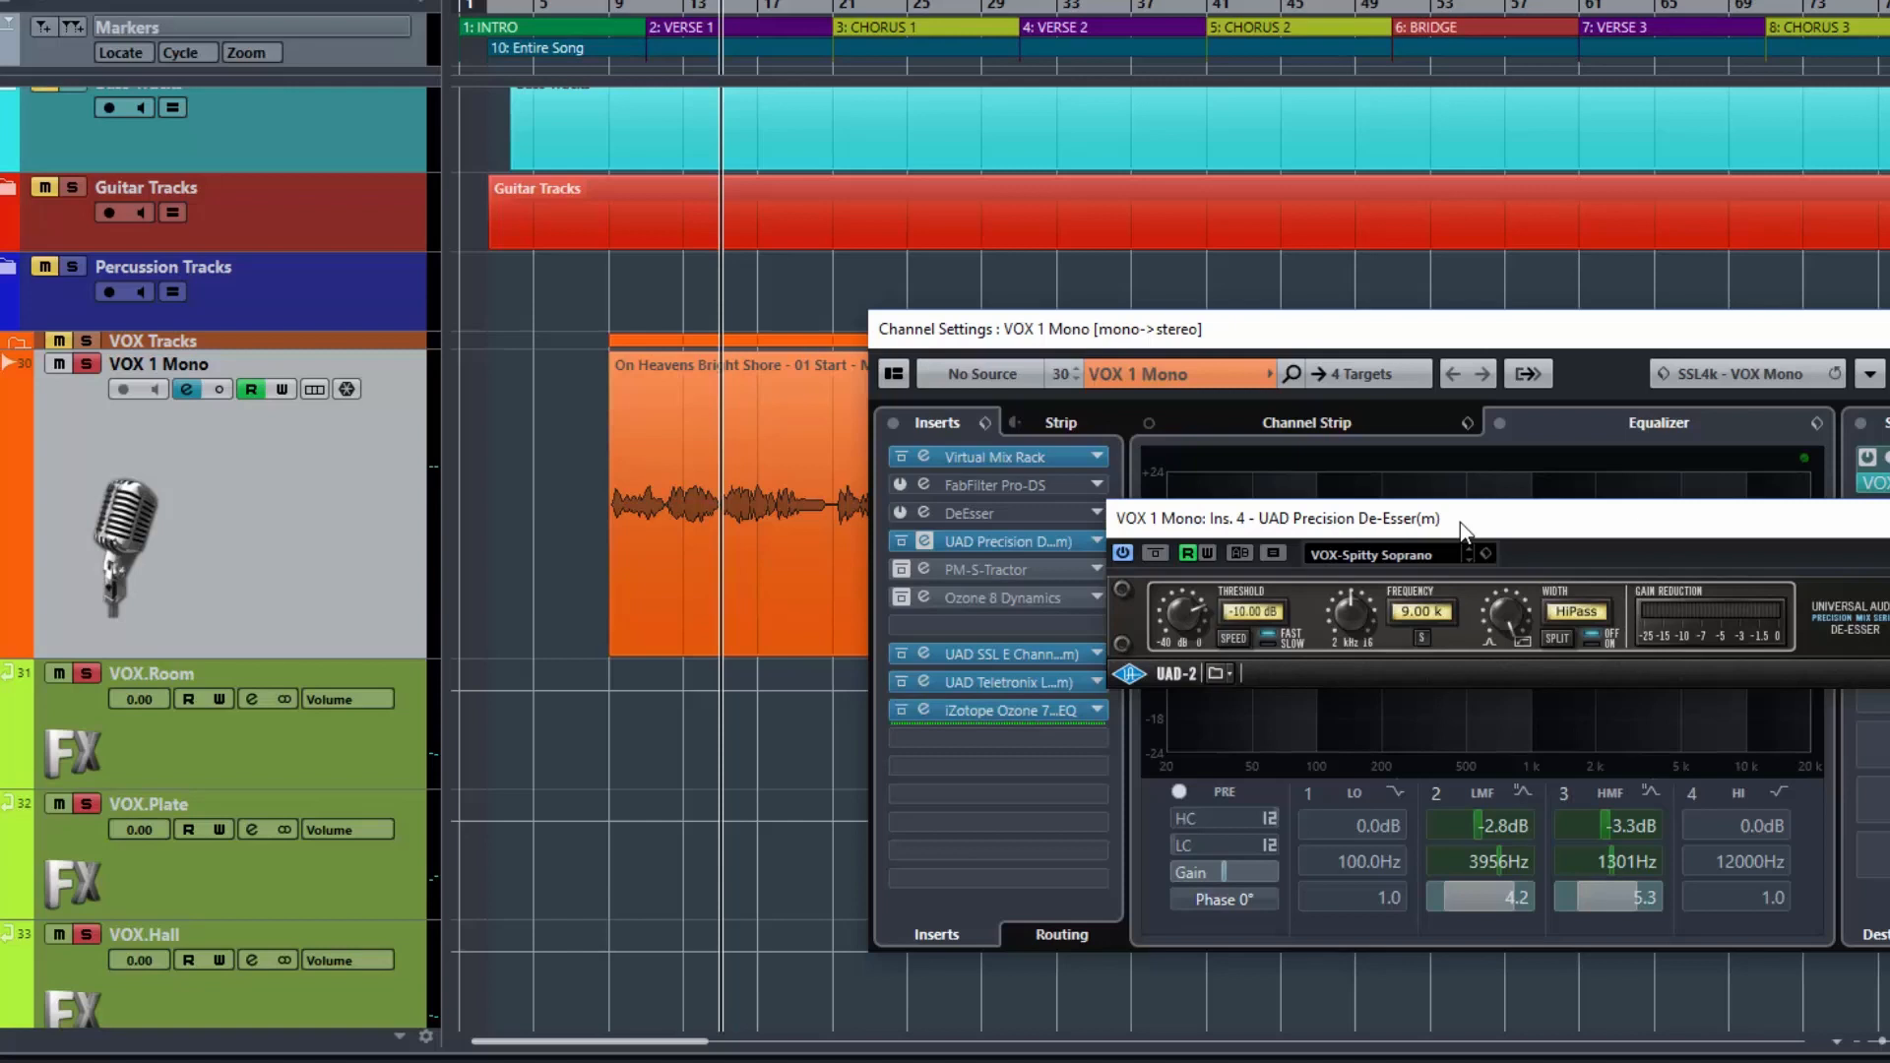
pyautogui.moveTo(1460, 523); pyautogui.dragTo(1456, 518)
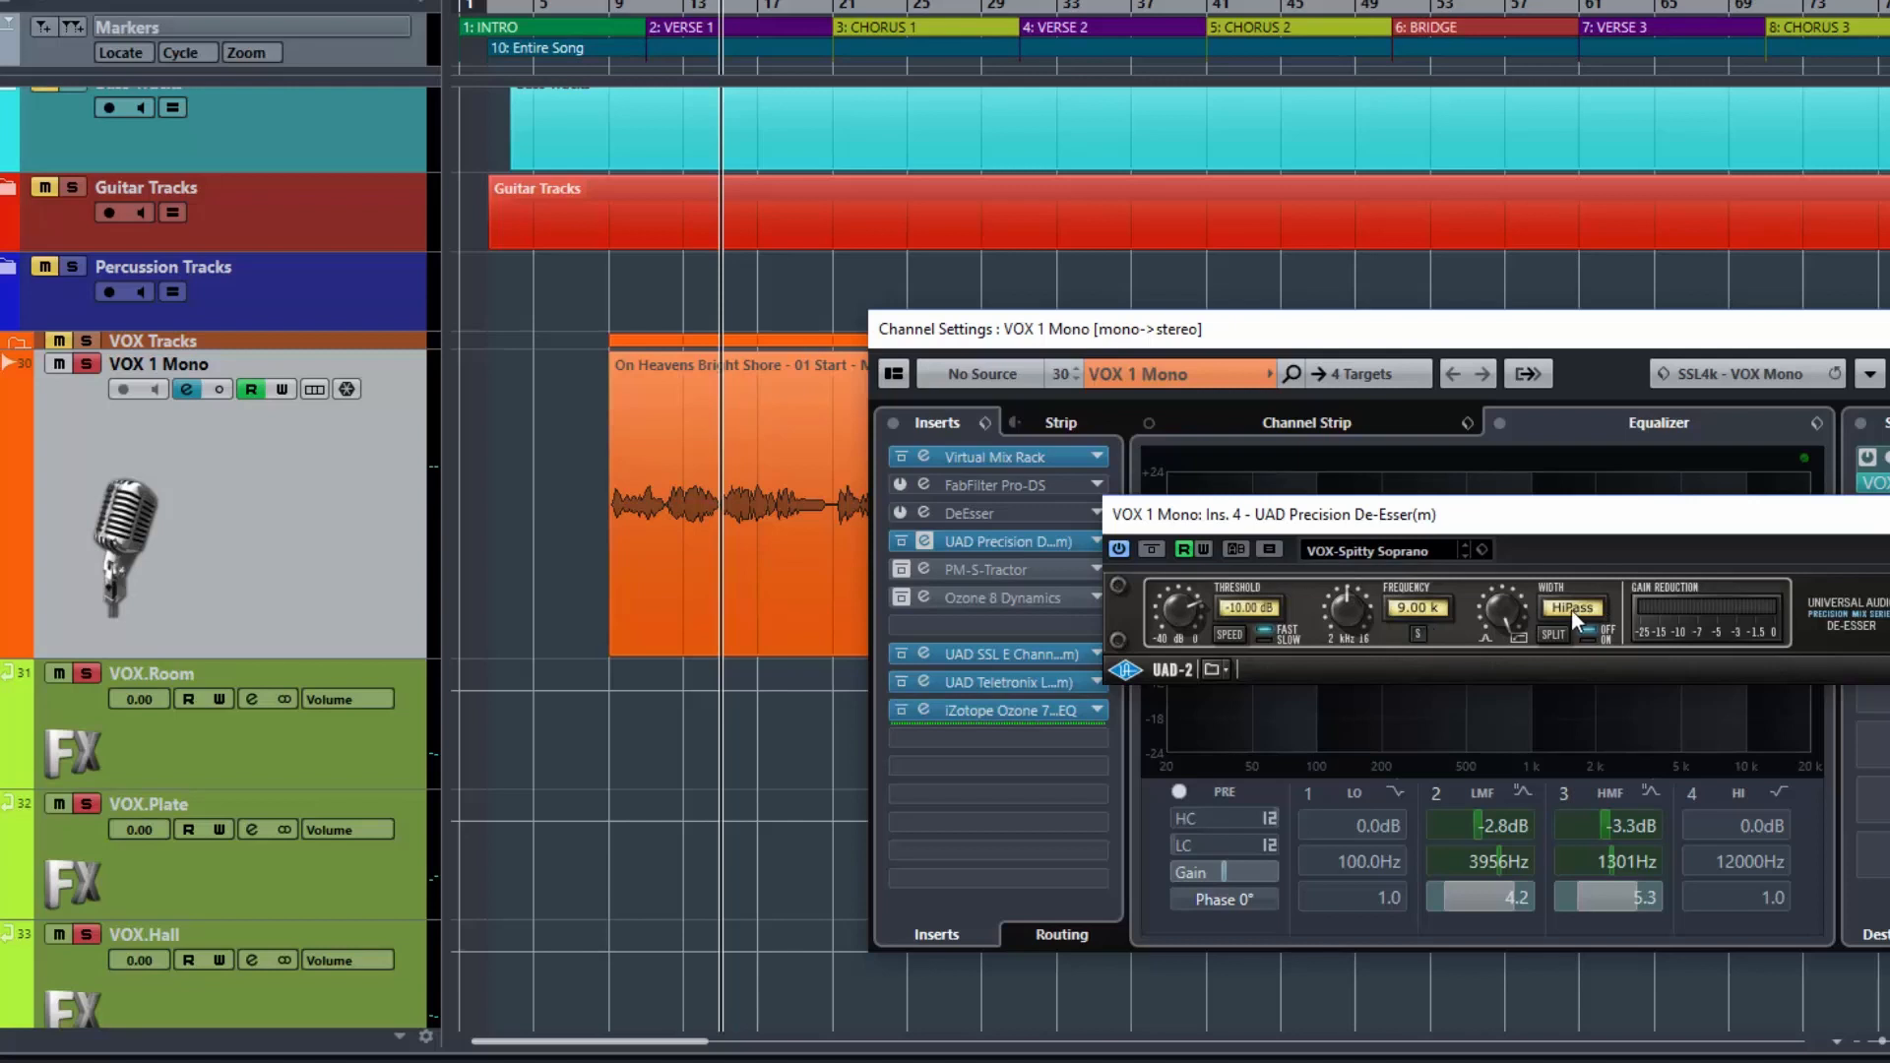
# - Solo the UAD de-esser's HiPass band and lower its frequency to 7.74 kHz while the vocal plays
pyautogui.moveTo(1501, 614); pyautogui.dragTo(1463, 473)
pyautogui.moveTo(1343, 608)
pyautogui.mouseDown()
pyautogui.moveTo(1338, 650)
pyautogui.moveTo(1338, 617)
pyautogui.mouseUp()
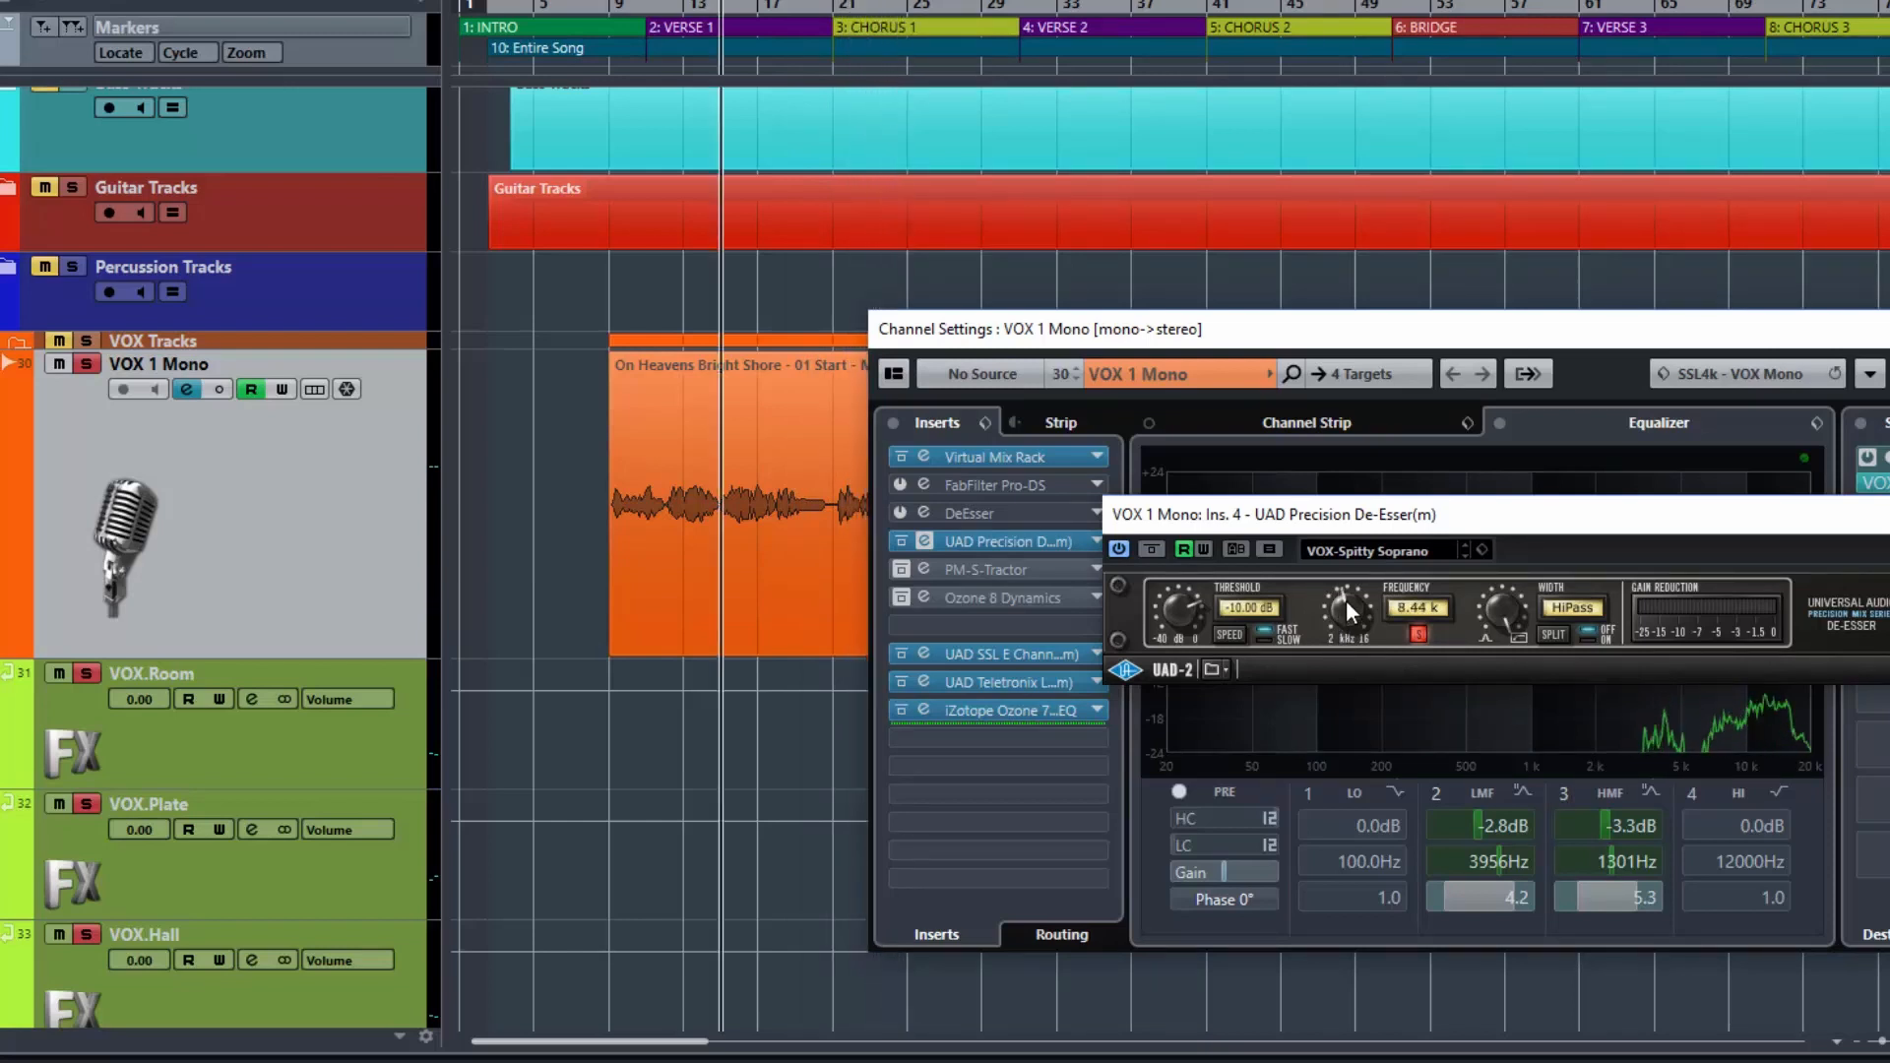
pyautogui.moveTo(1344, 600); pyautogui.dragTo(1345, 615)
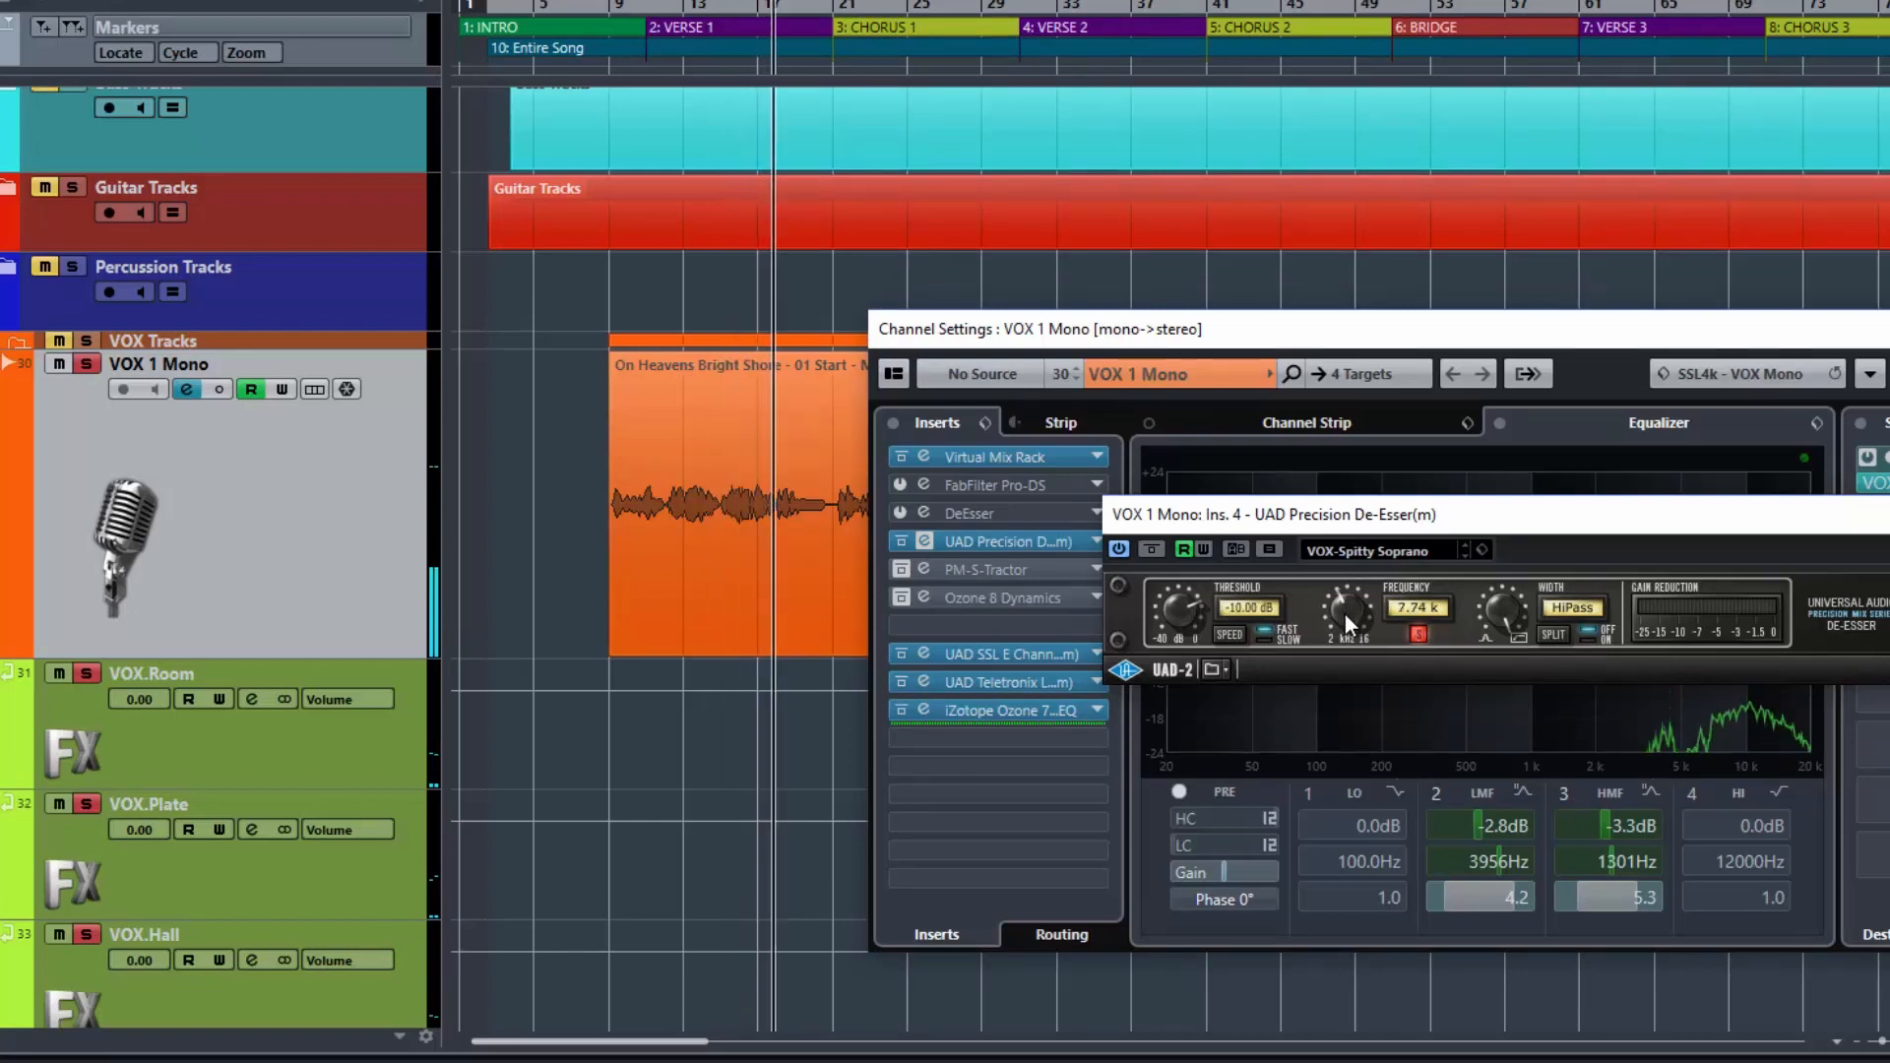
# - Set the UAD de-esser's threshold to -40.00 dB and audition the full vocal with the band solo off
pyautogui.moveTo(1184, 609); pyautogui.dragTo(1189, 710)
pyautogui.moveTo(1161, 608); pyautogui.dragTo(1189, 709)
pyautogui.click(1417, 634)
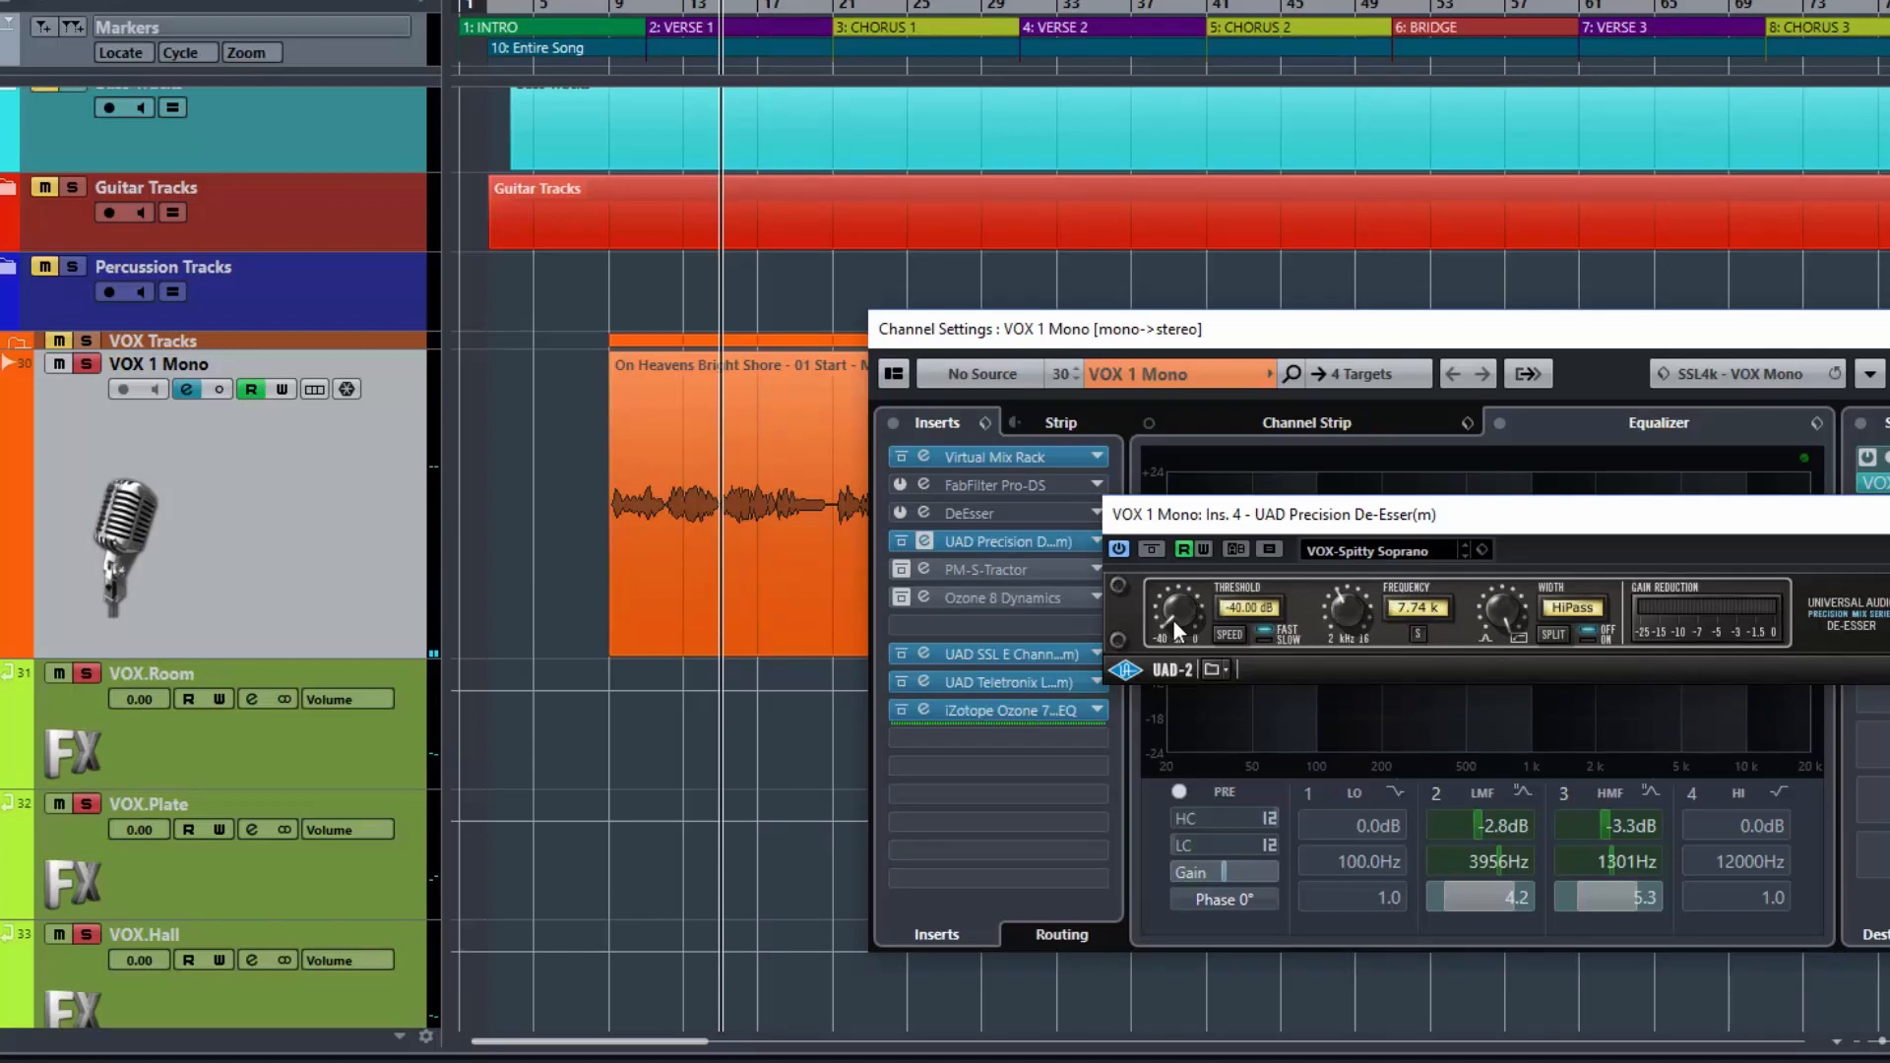
pyautogui.press('space')
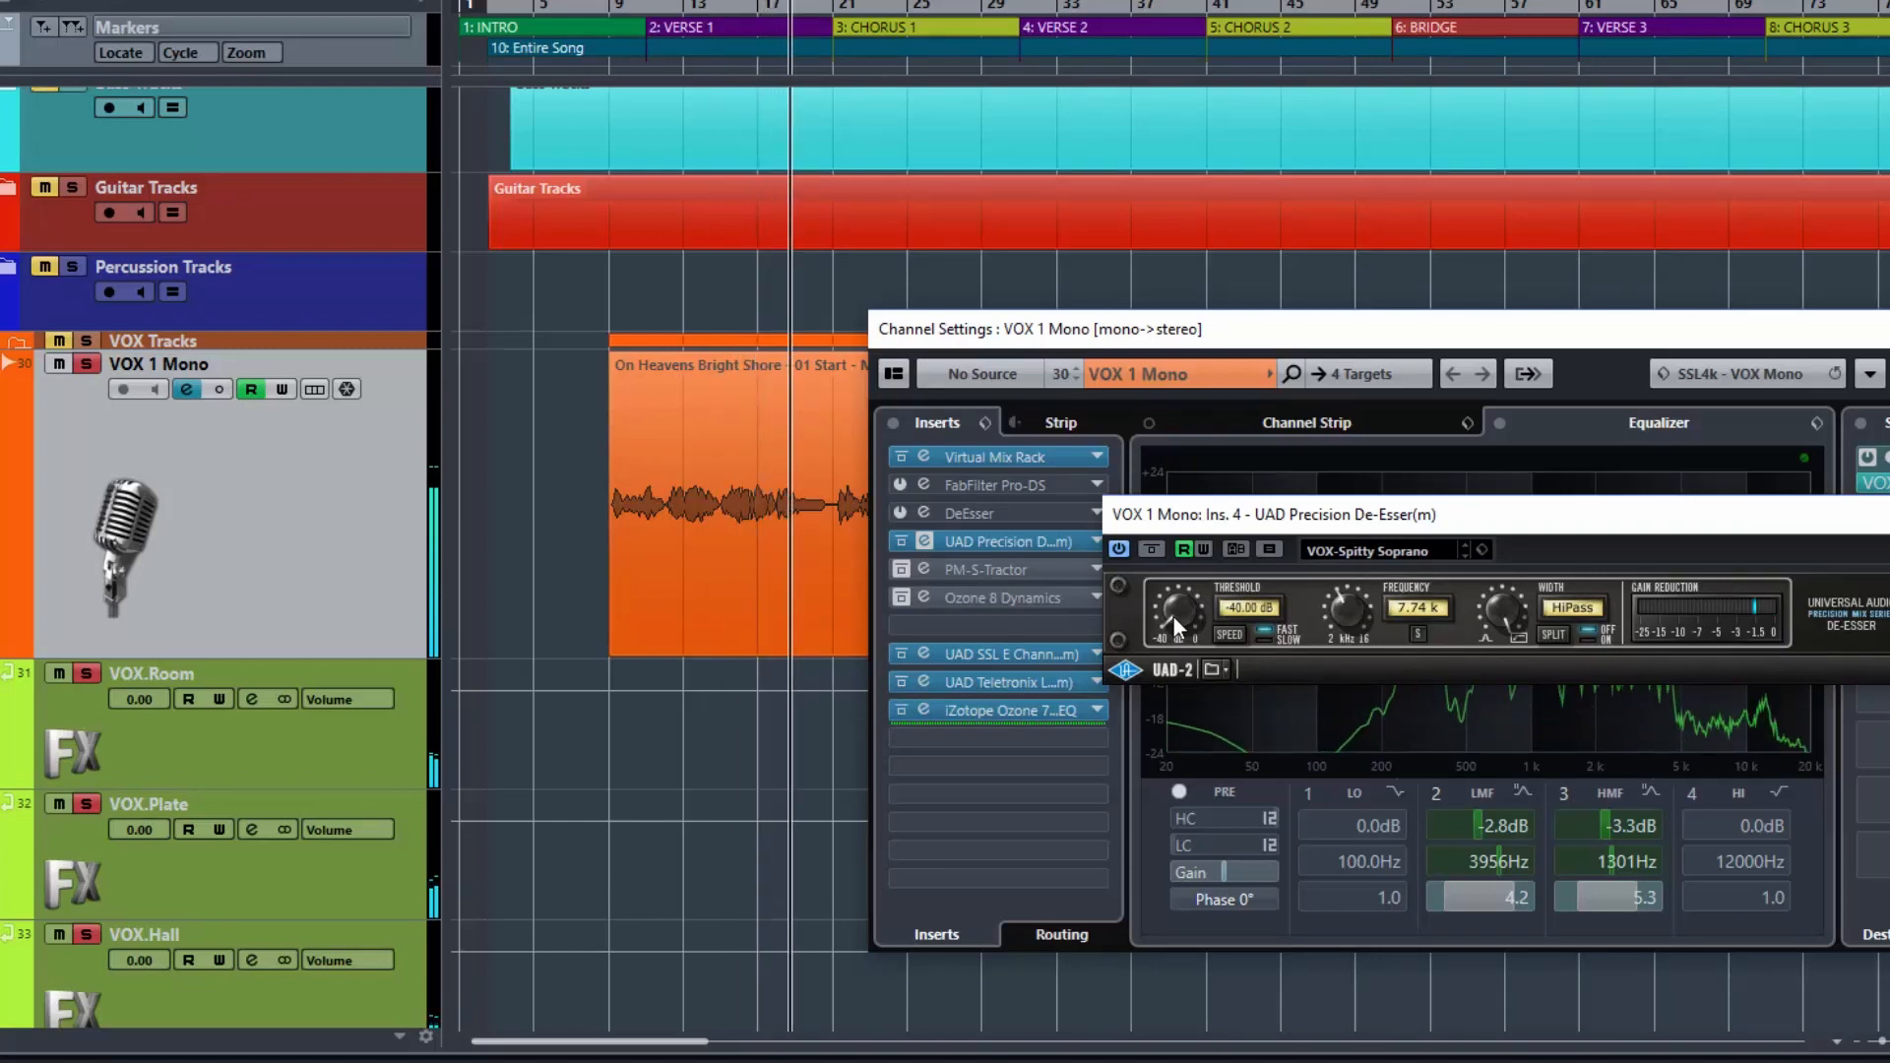
pyautogui.press('space')
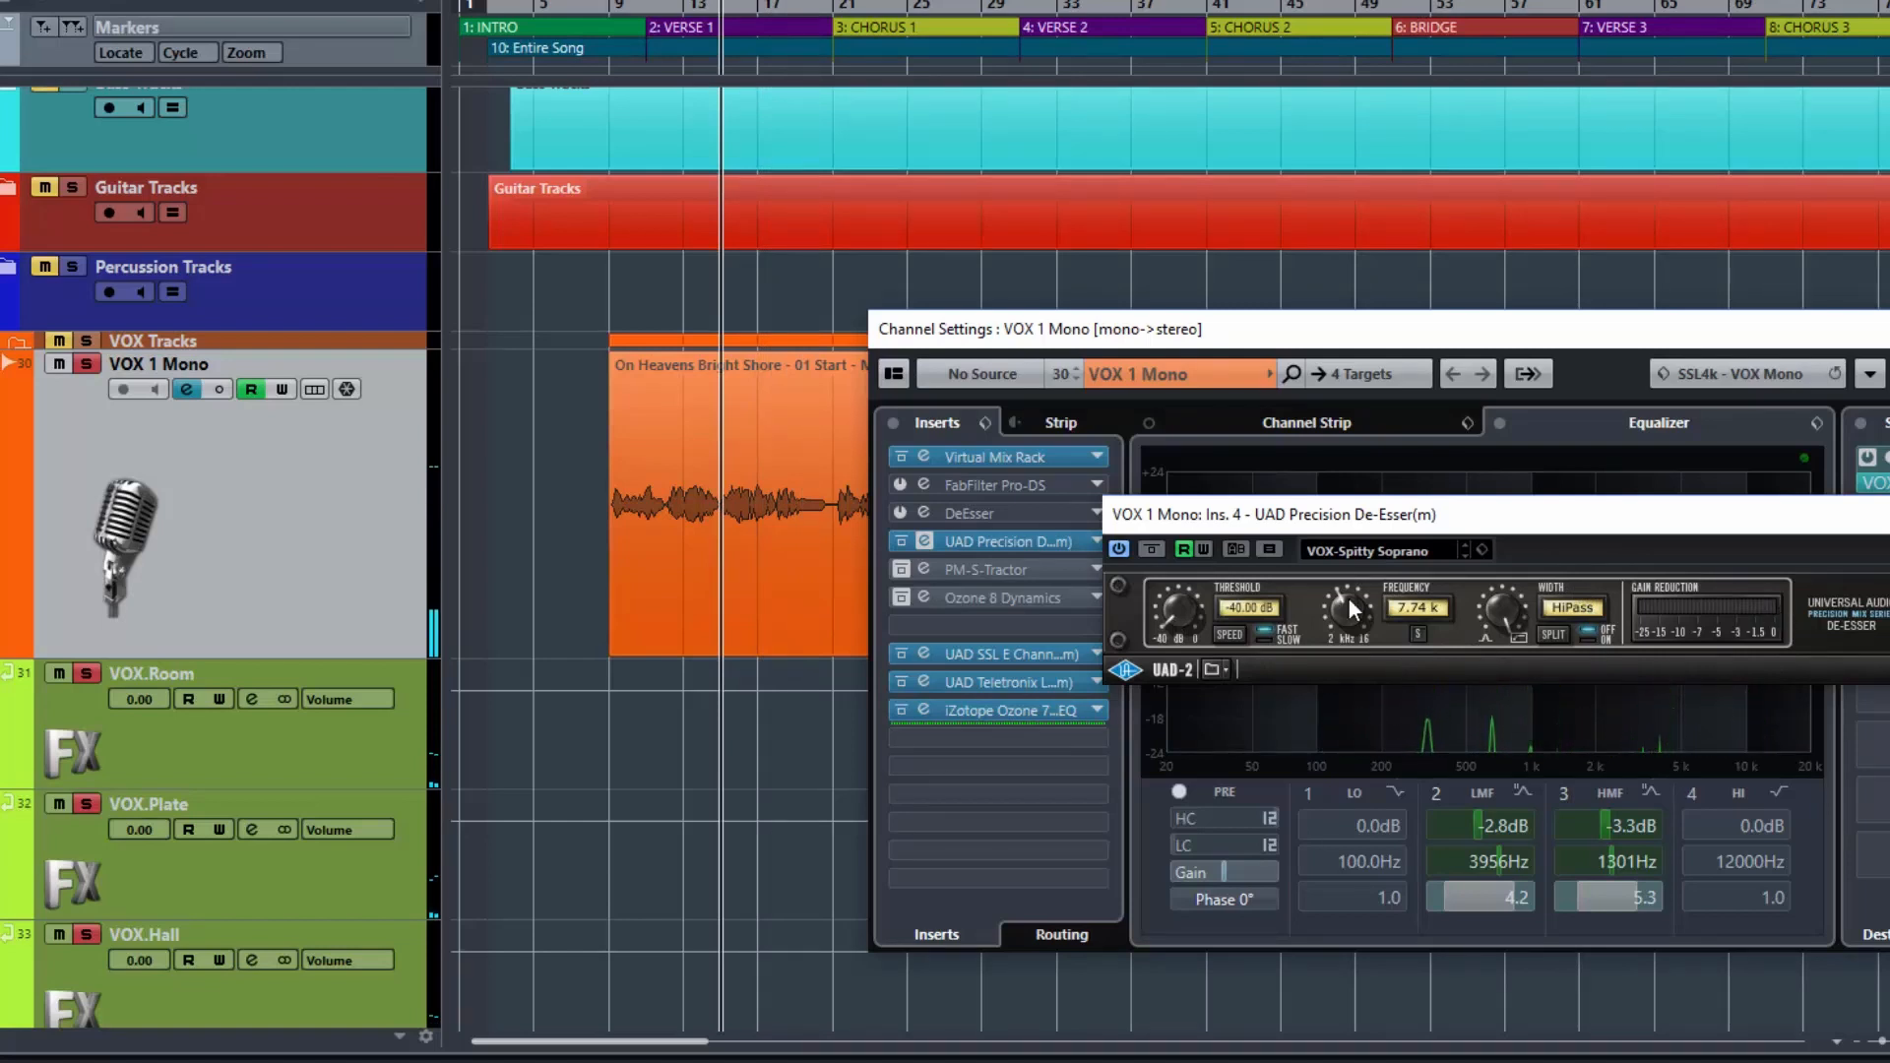
# - Lower the UAD de-esser's frequency to 5.36 kHz while replaying the verse 1 phrase
pyautogui.moveTo(1340, 606); pyautogui.dragTo(1339, 631)
pyautogui.press('space')
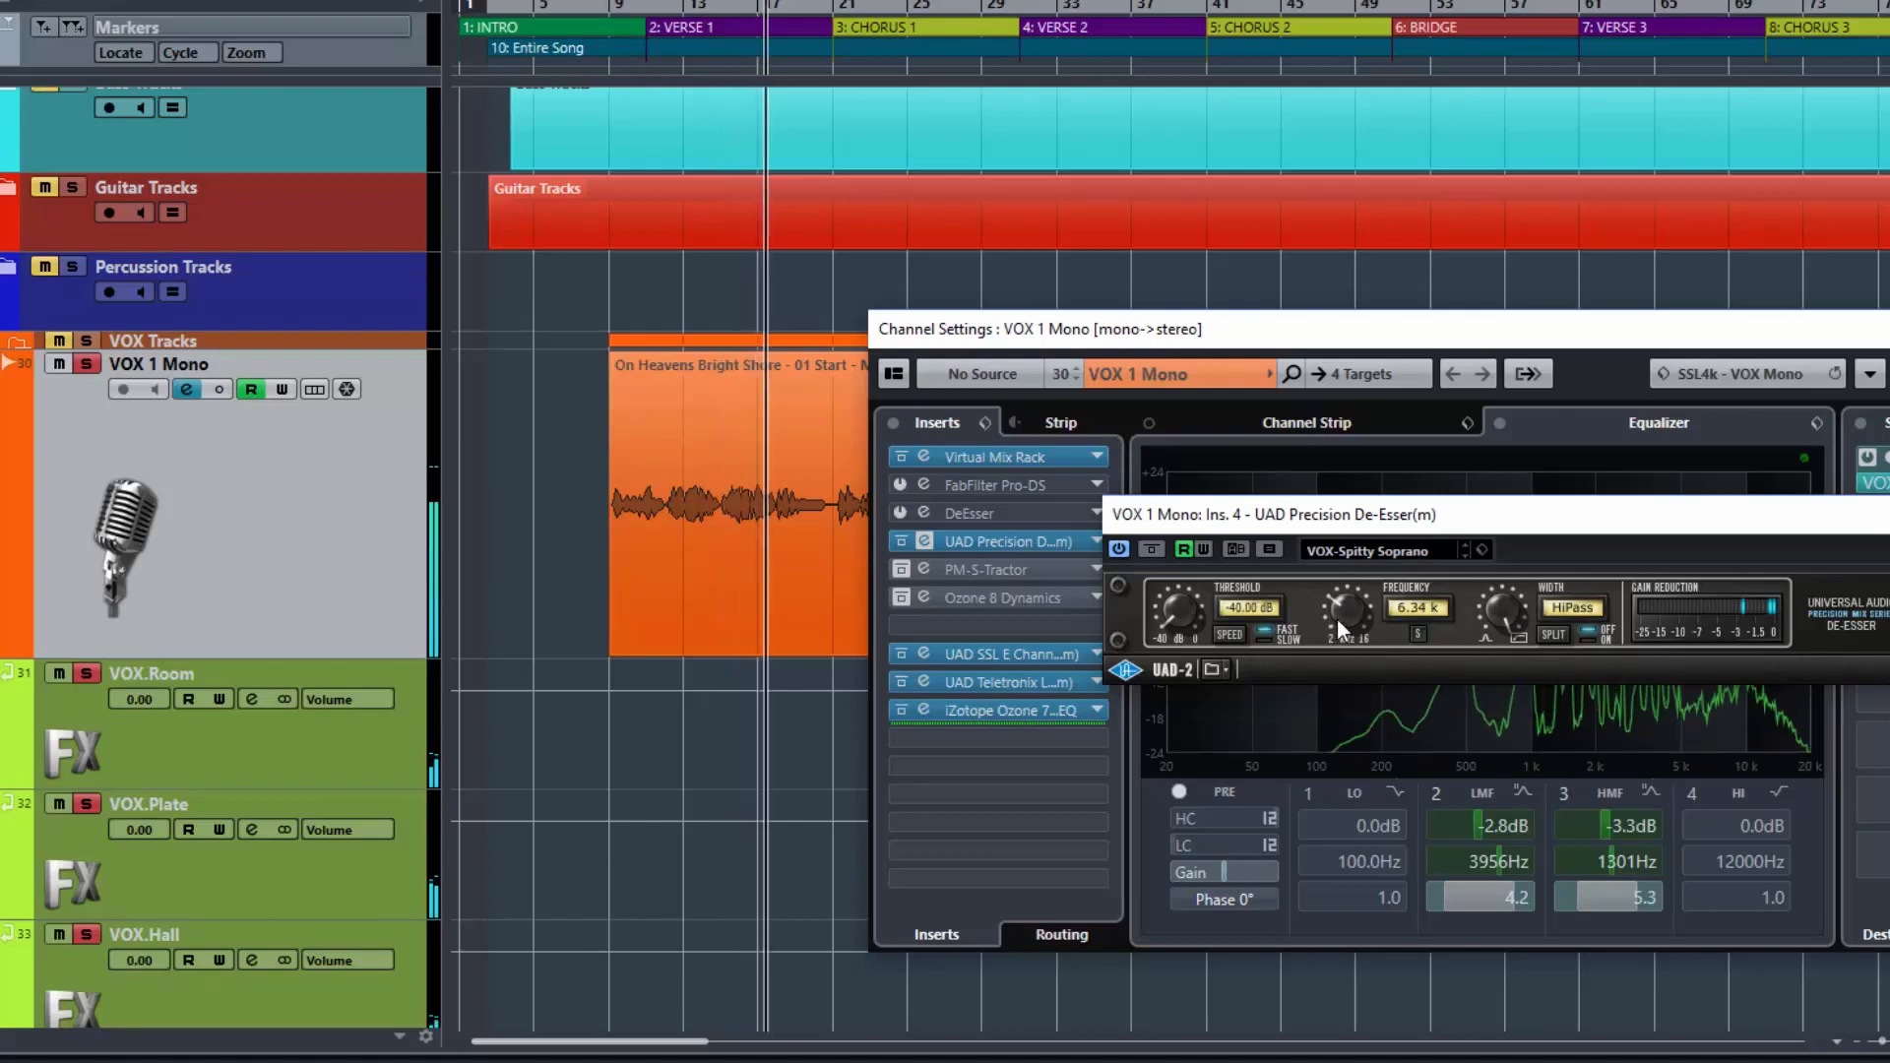
pyautogui.moveTo(1343, 607); pyautogui.dragTo(1343, 623)
pyautogui.press('space')
pyautogui.press('space')
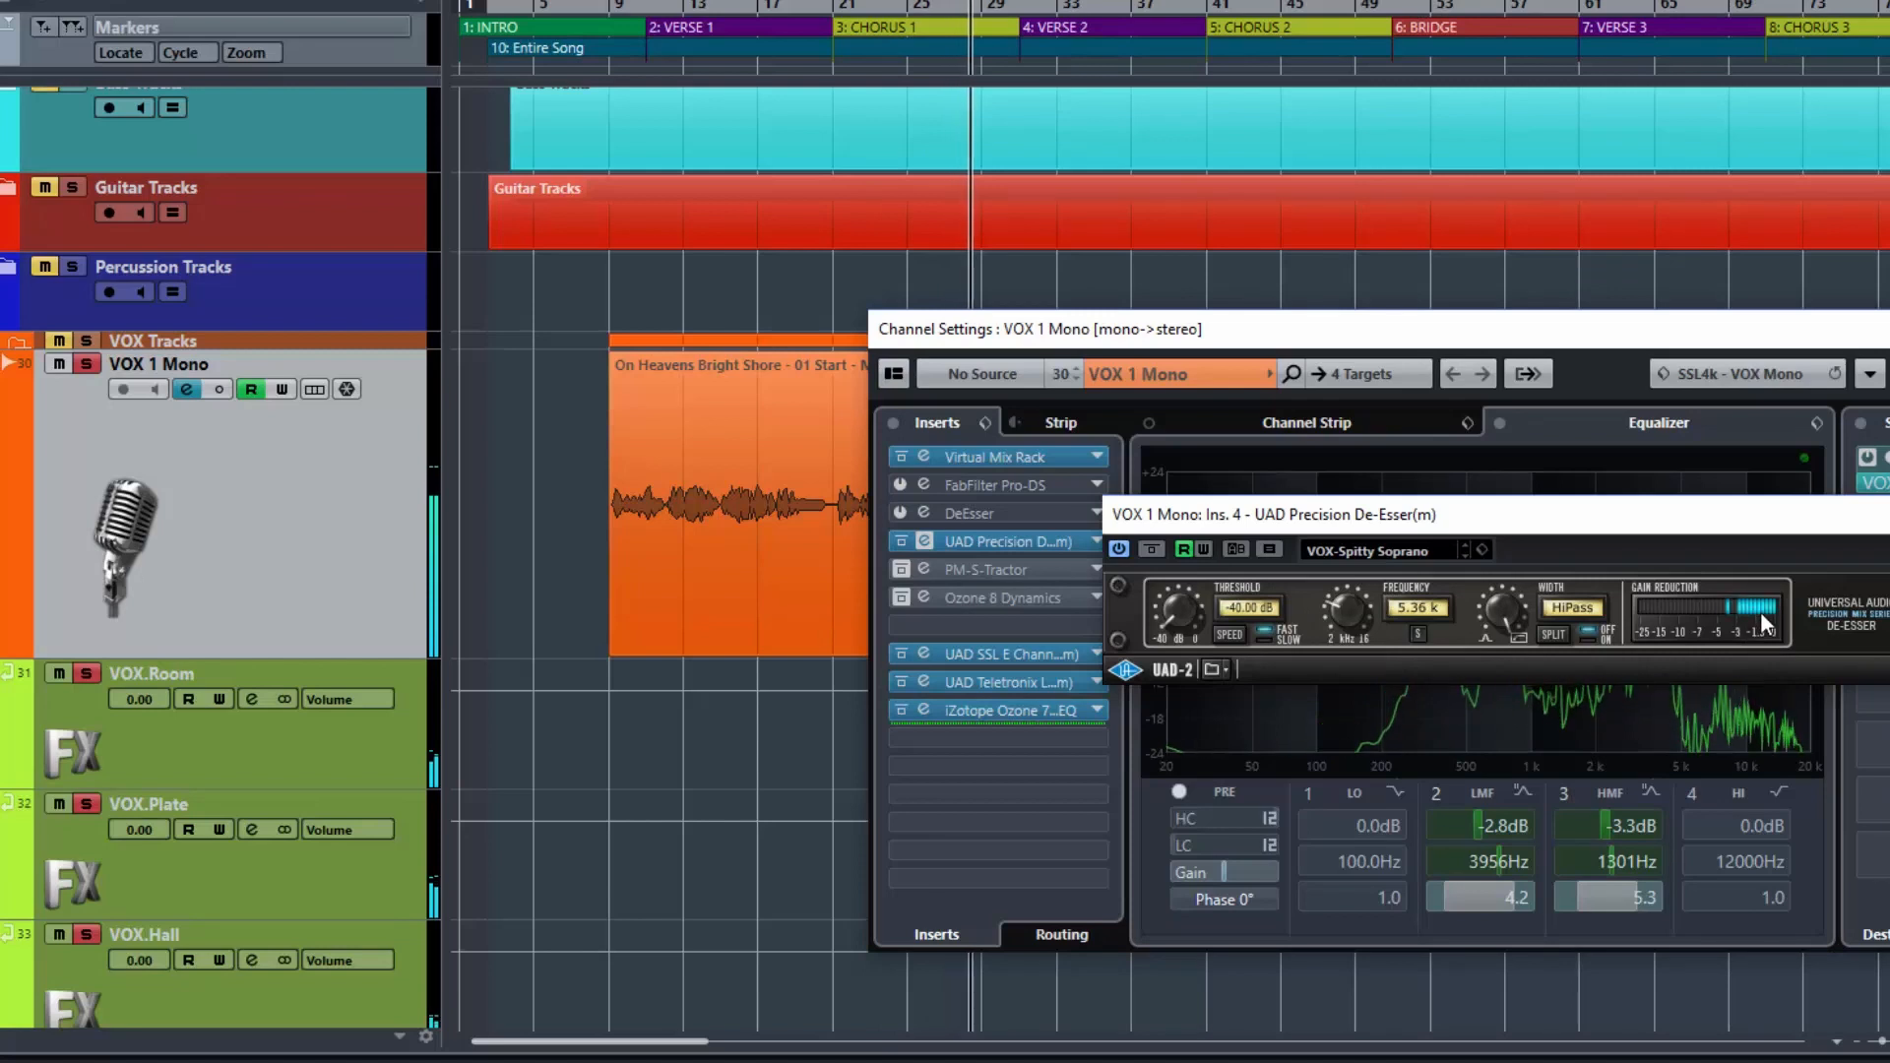
pyautogui.press('space')
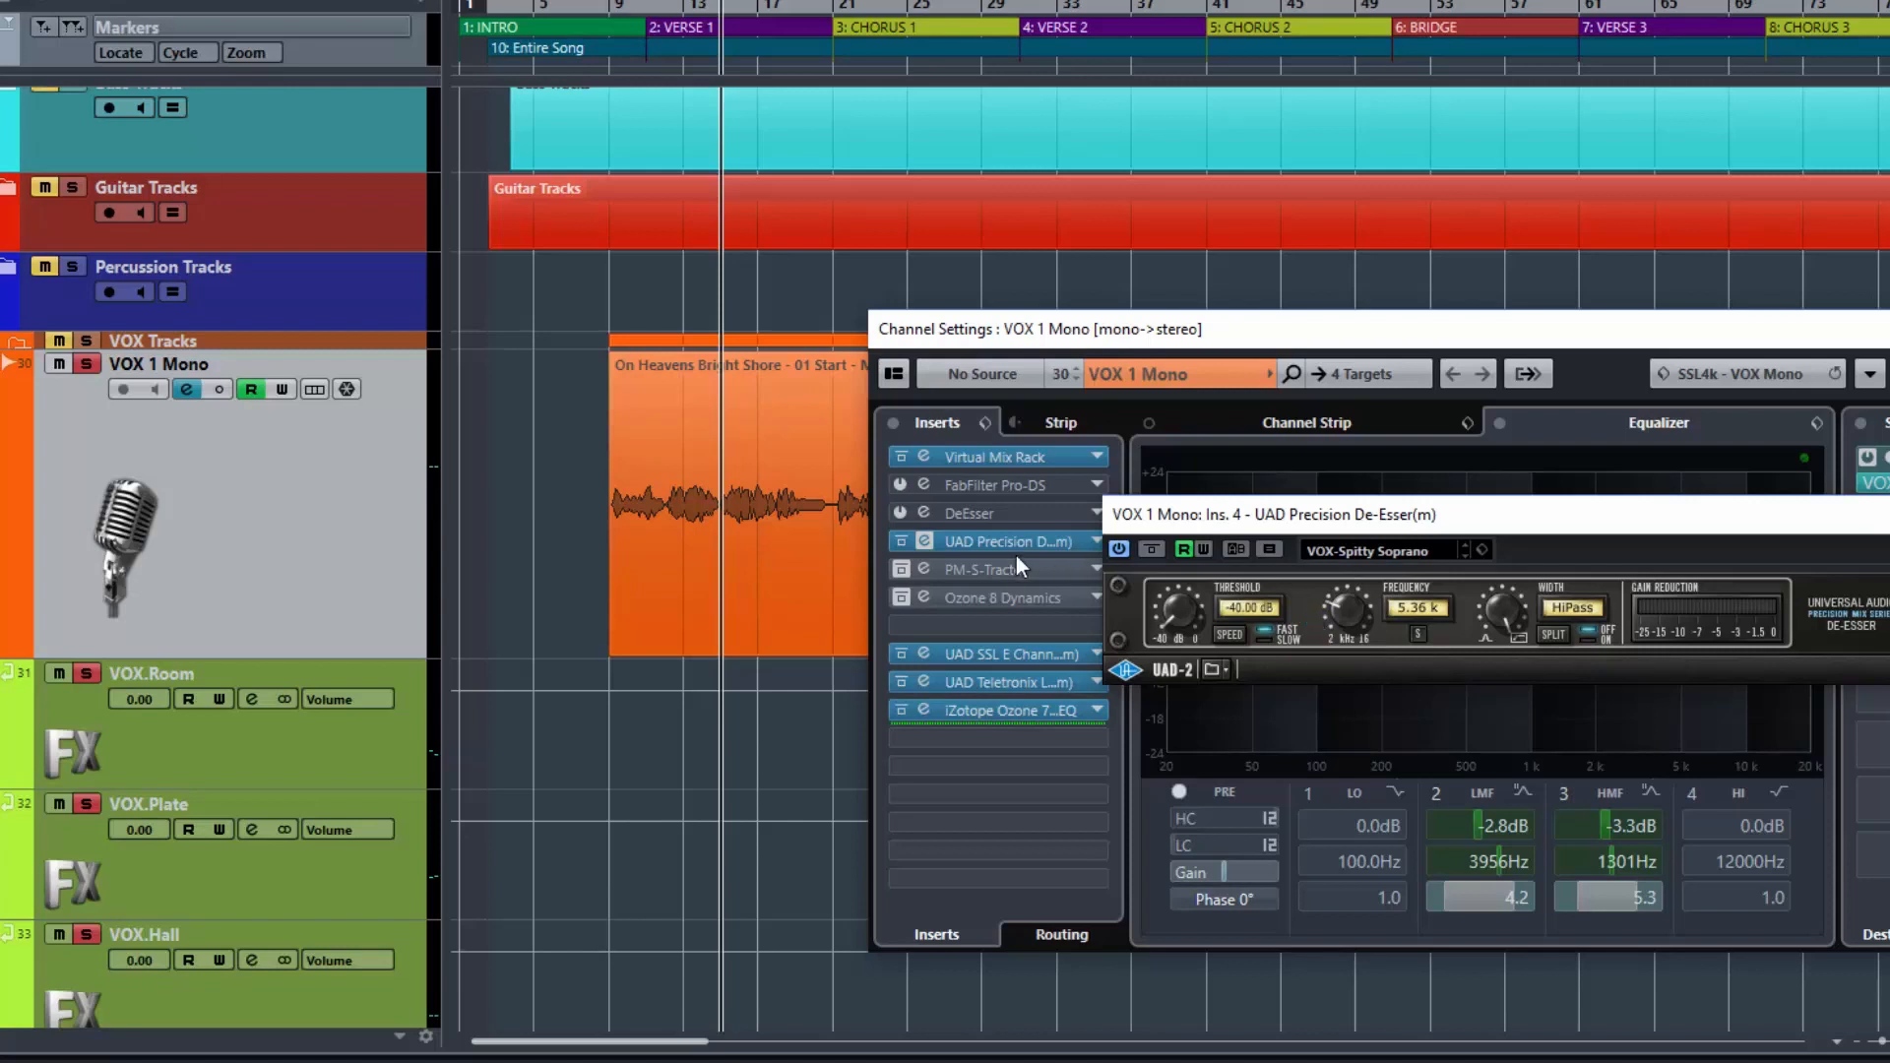
# - Close the UAD Precision De-Esser window and reposition the VOX 1 Mono channel settings over the arrangement
pyautogui.moveTo(984, 329); pyautogui.dragTo(874, 571)
pyautogui.moveTo(1051, 358); pyautogui.dragTo(1017, 88)
pyautogui.moveTo(1232, 570); pyautogui.dragTo(1228, 323)
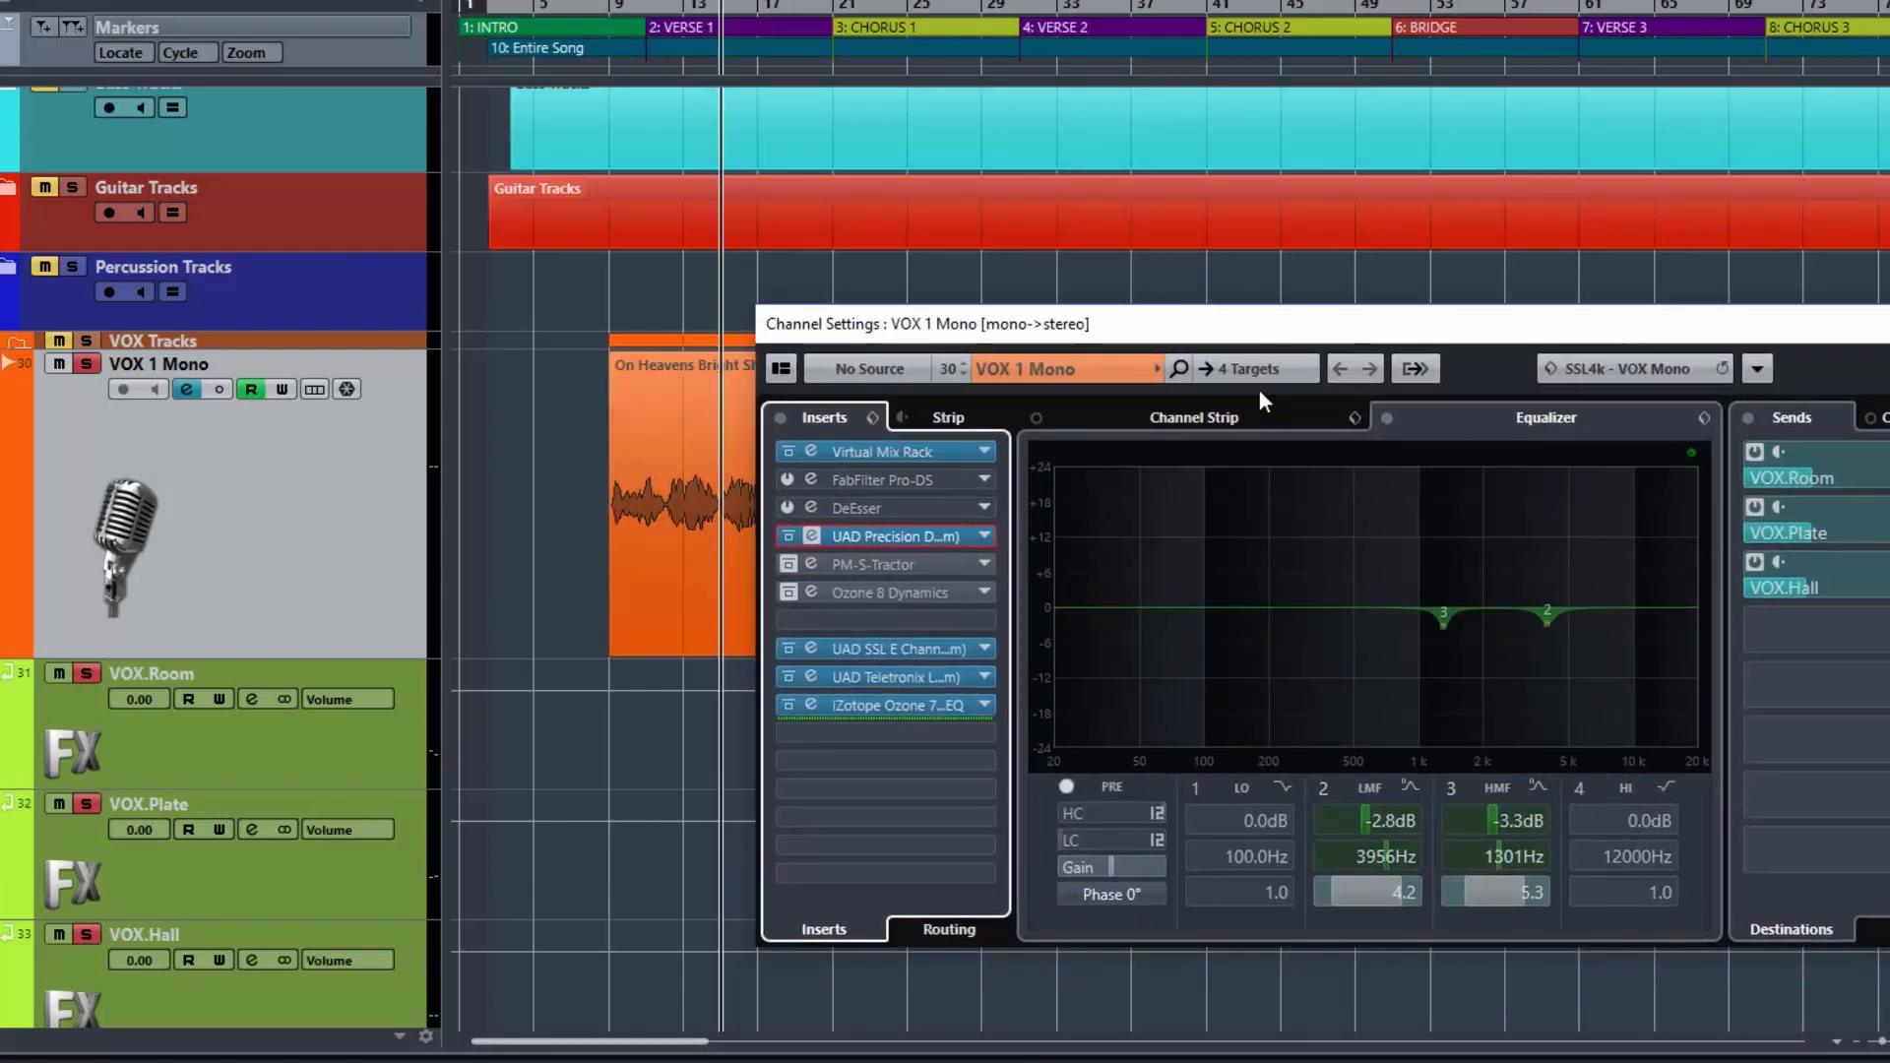
# - Reopen the UAD Precision De-Esser and set its threshold to -36.60 dB while auditioning the vocal
pyautogui.click(945, 535)
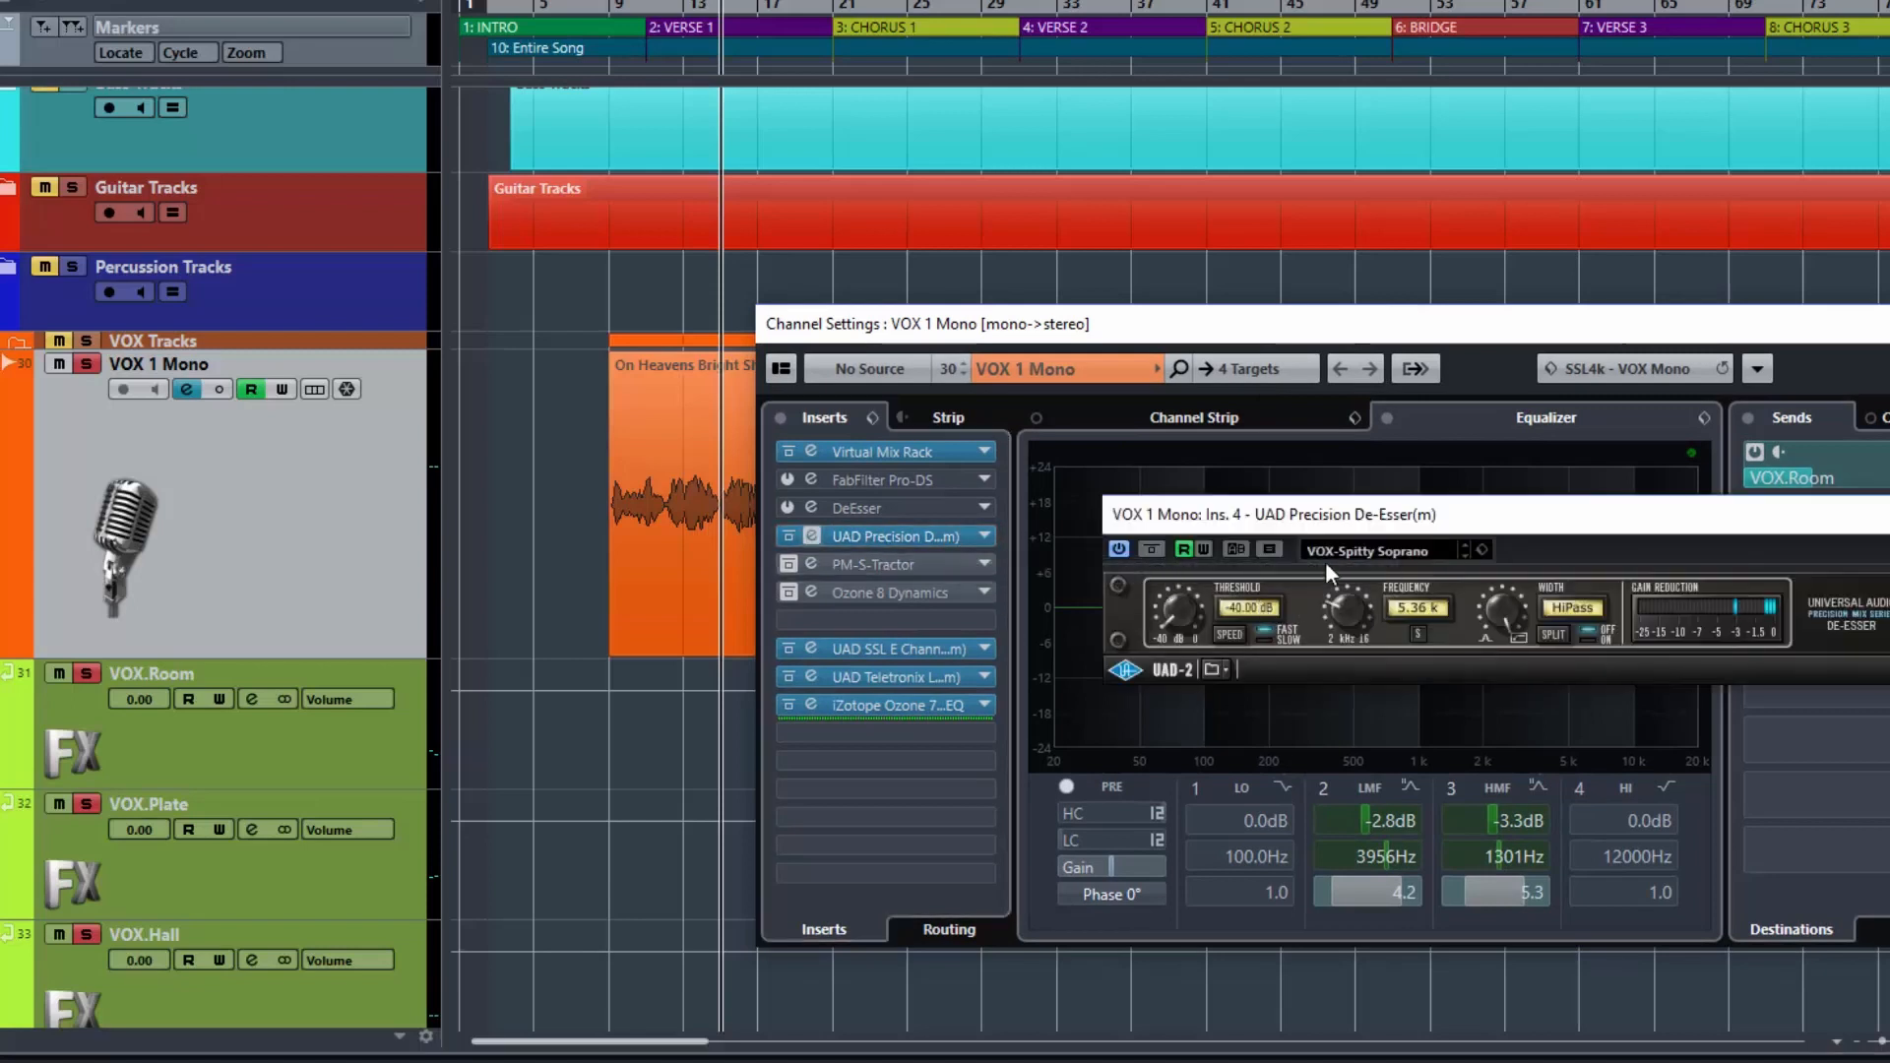
pyautogui.moveTo(1382, 516); pyautogui.dragTo(1337, 528)
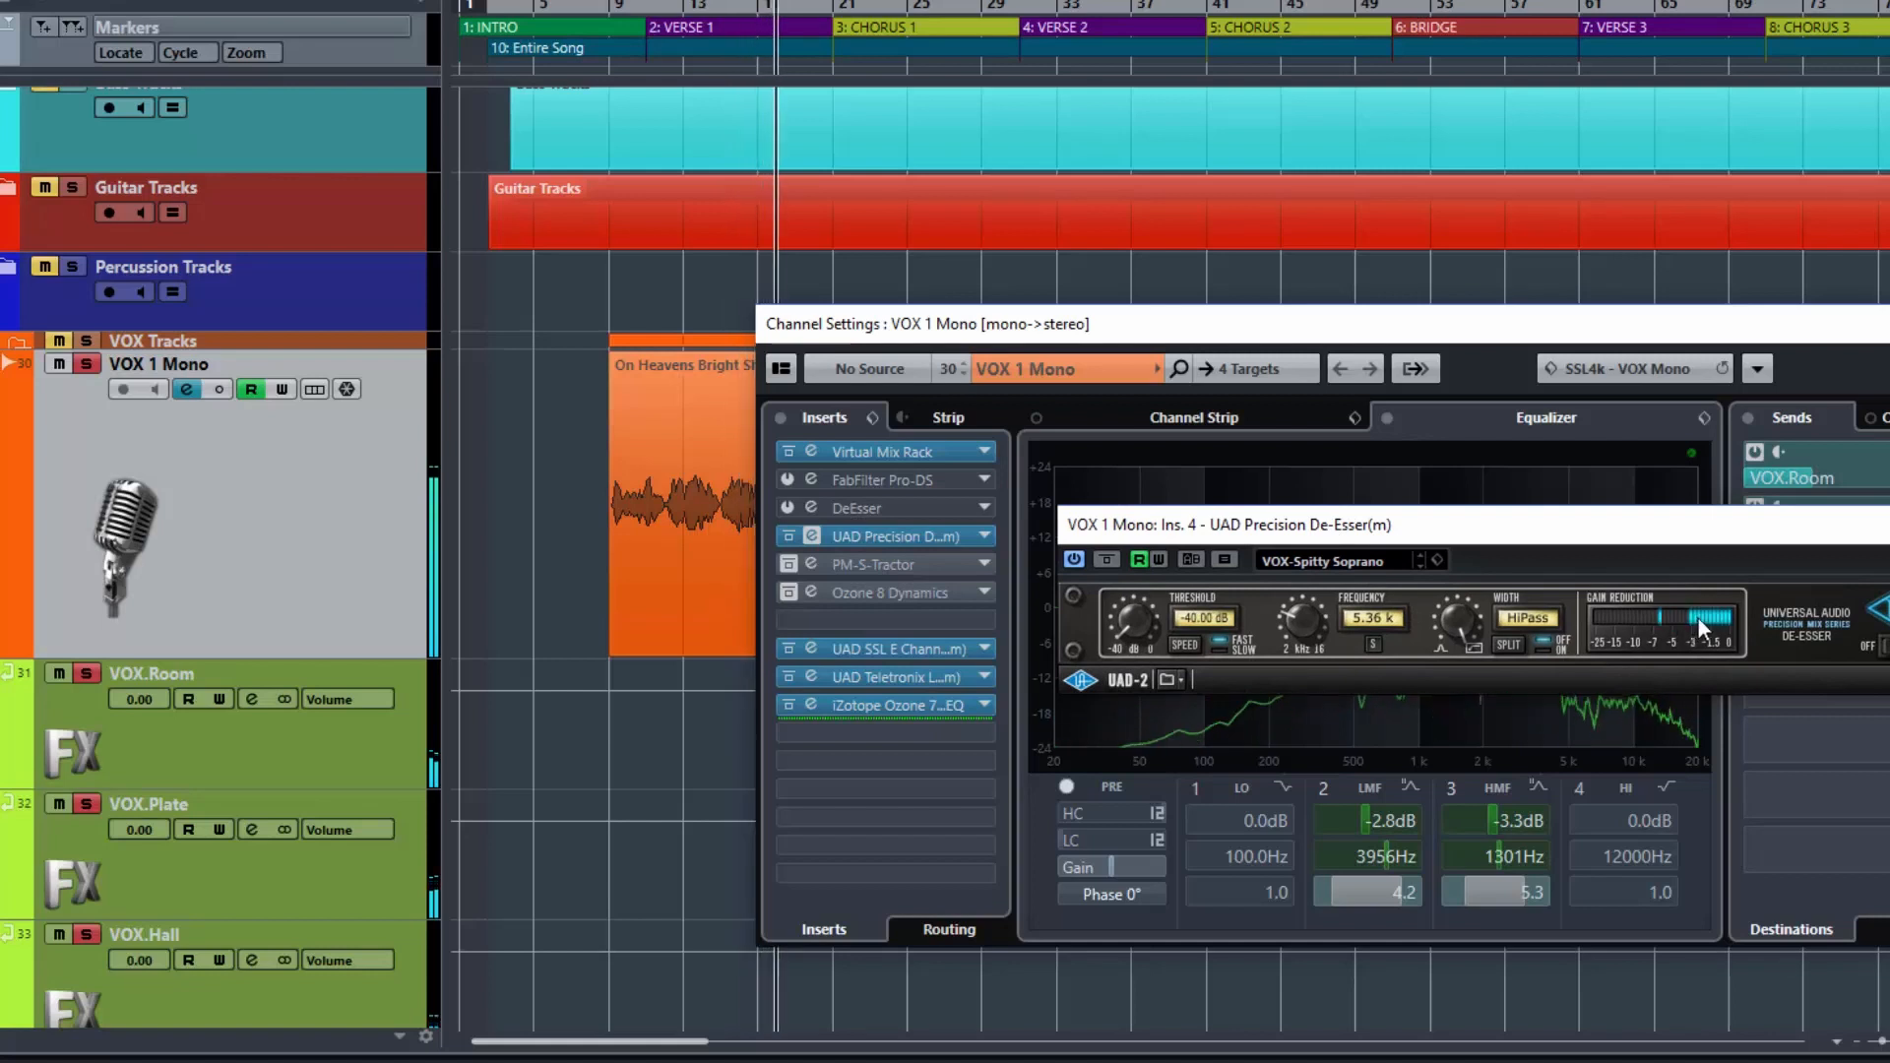
pyautogui.moveTo(1126, 630)
pyautogui.mouseDown()
pyautogui.moveTo(1140, 588)
pyautogui.moveTo(1144, 646)
pyautogui.mouseUp()
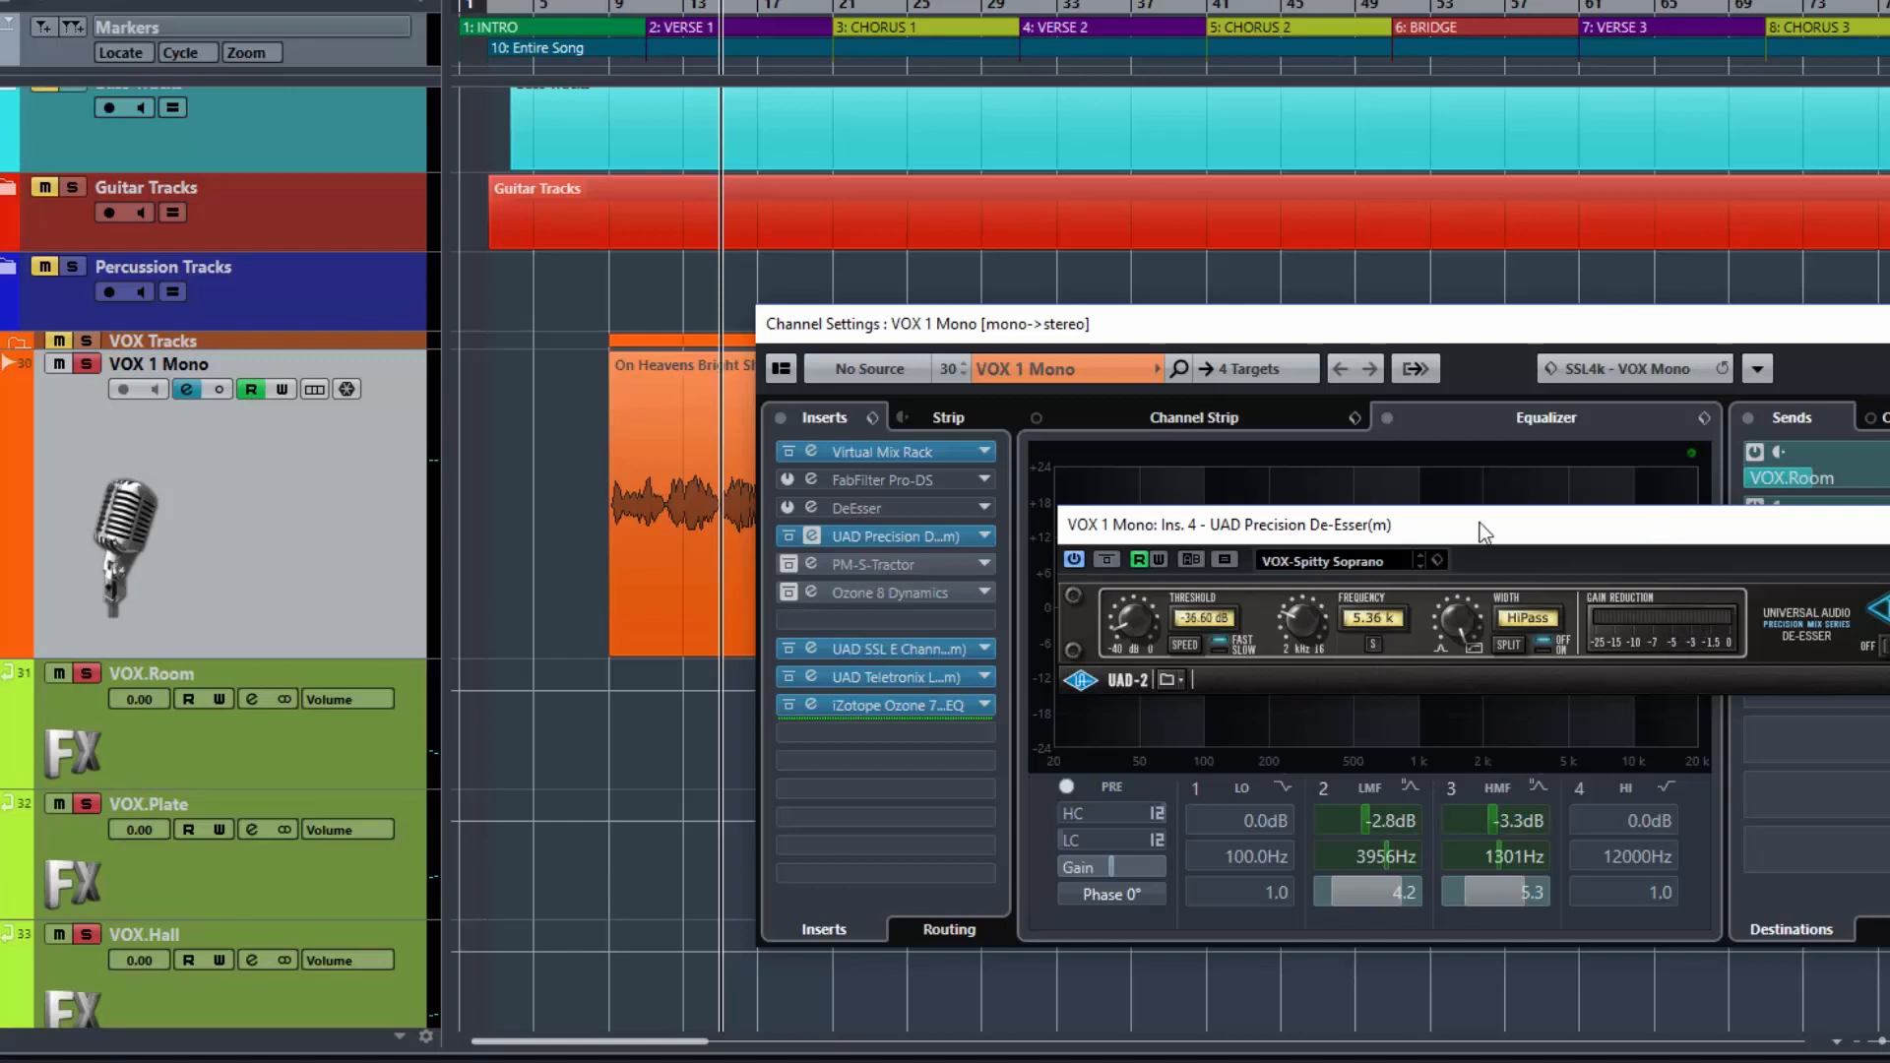
pyautogui.moveTo(1479, 523); pyautogui.dragTo(1414, 536)
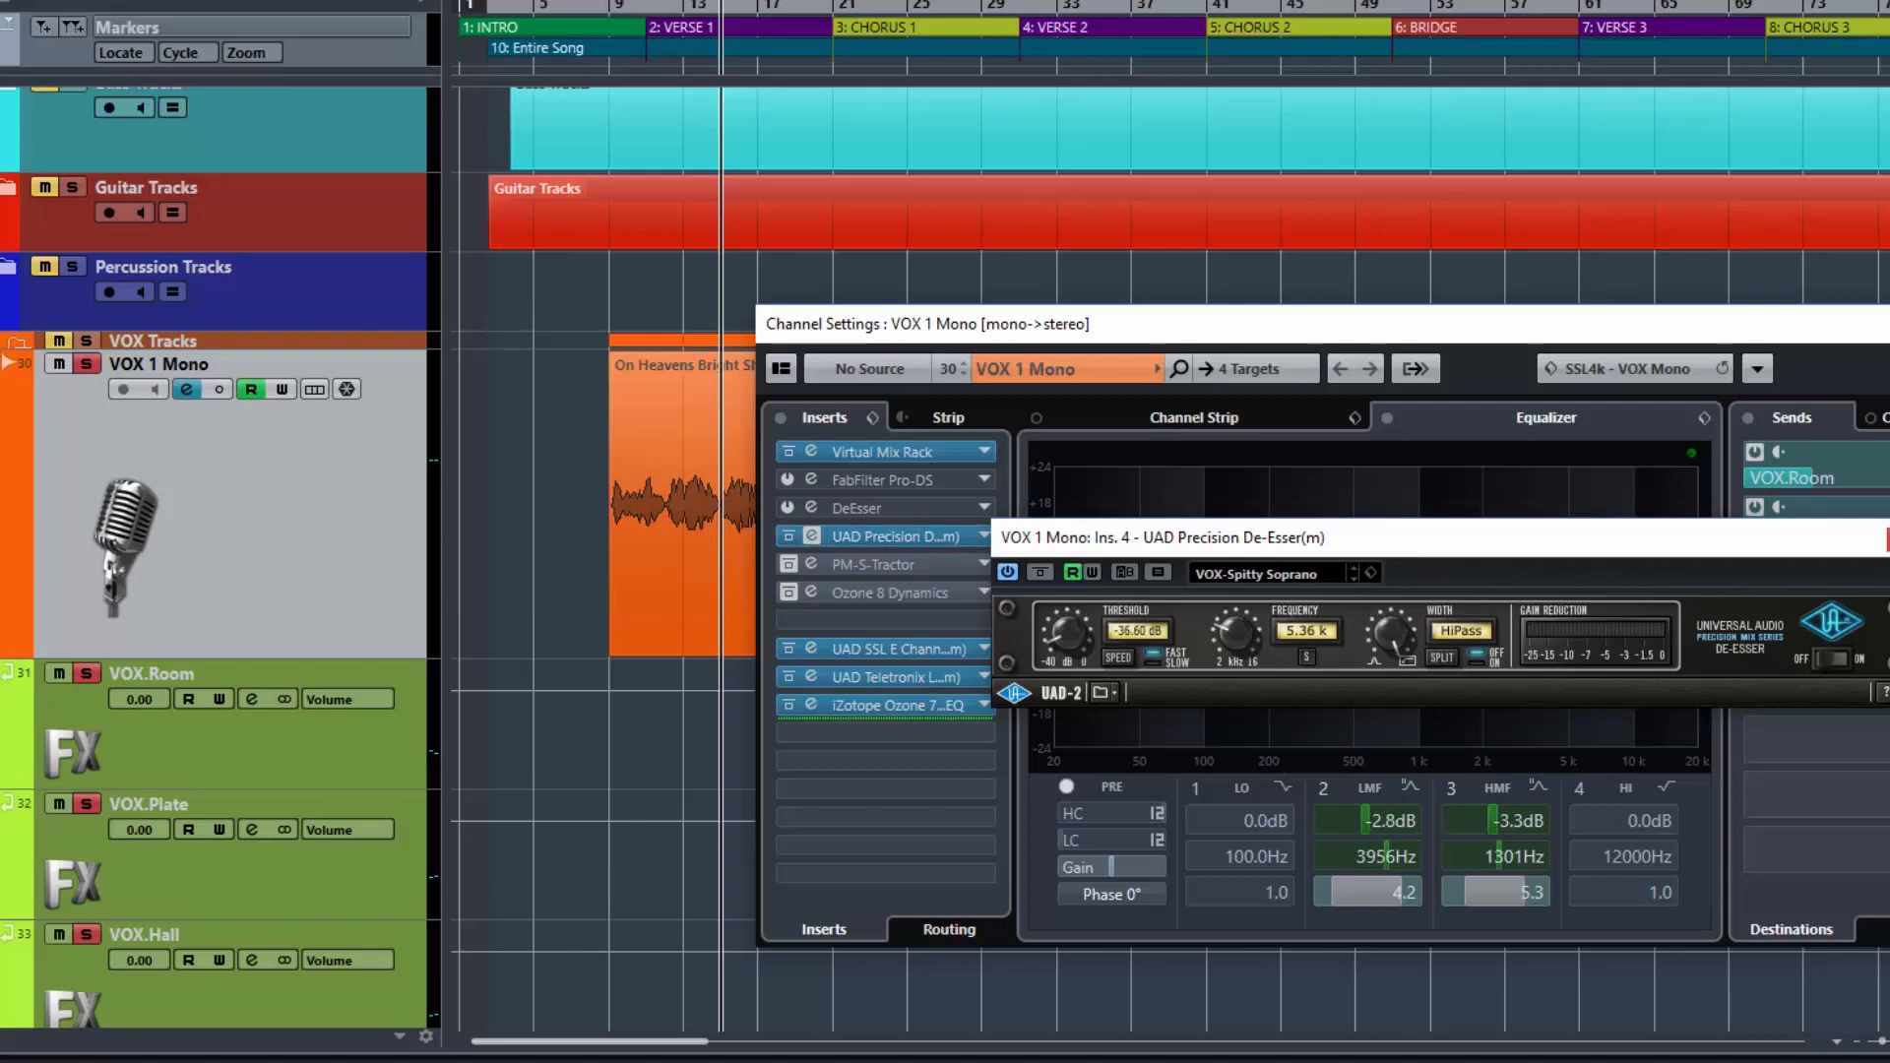
# - Close and bypass the UAD Precision De-Esser, and open the PM-S-Tractor insert with its processing active
pyautogui.click(1886, 537)
pyautogui.click(787, 532)
pyautogui.click(868, 565)
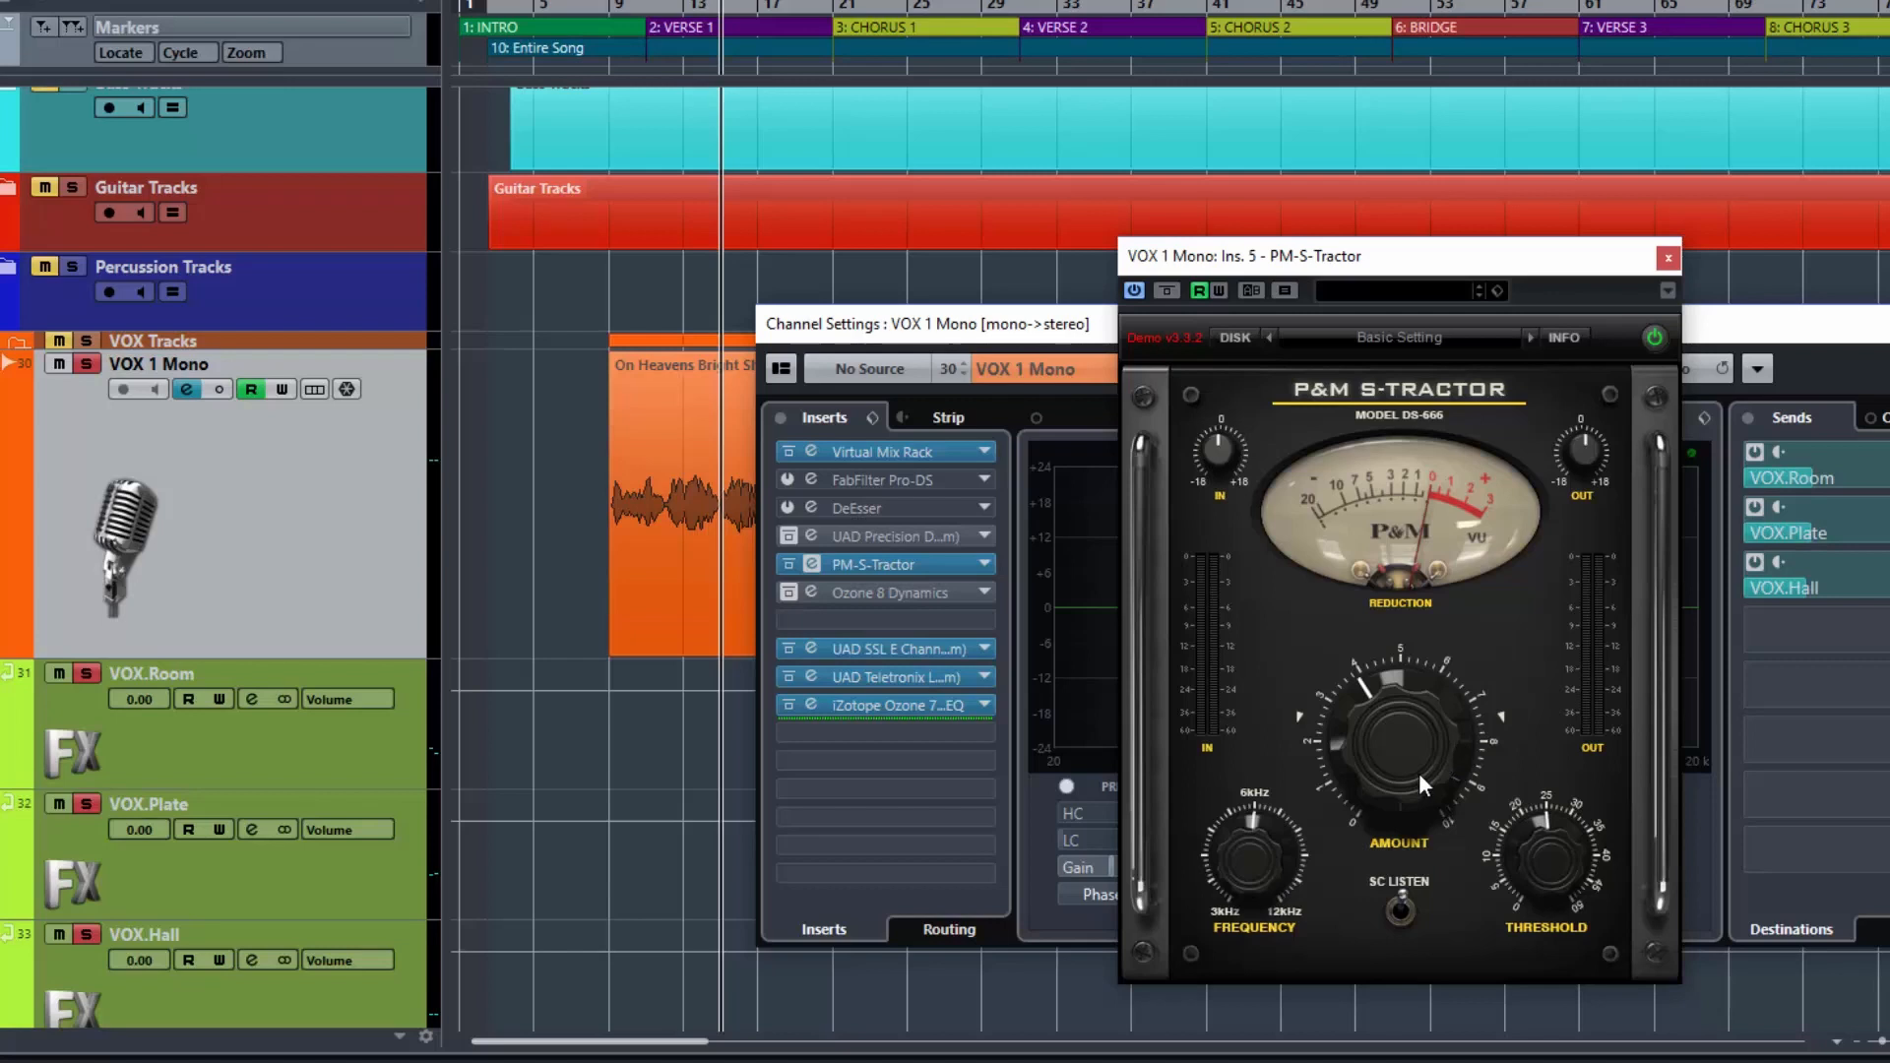
# - Audition the S-Tractor's sidechain signal on the playing vocal and set its frequency to about 8 kHz
pyautogui.click(1404, 906)
pyautogui.press('space')
pyautogui.moveTo(1260, 858); pyautogui.dragTo(1282, 825)
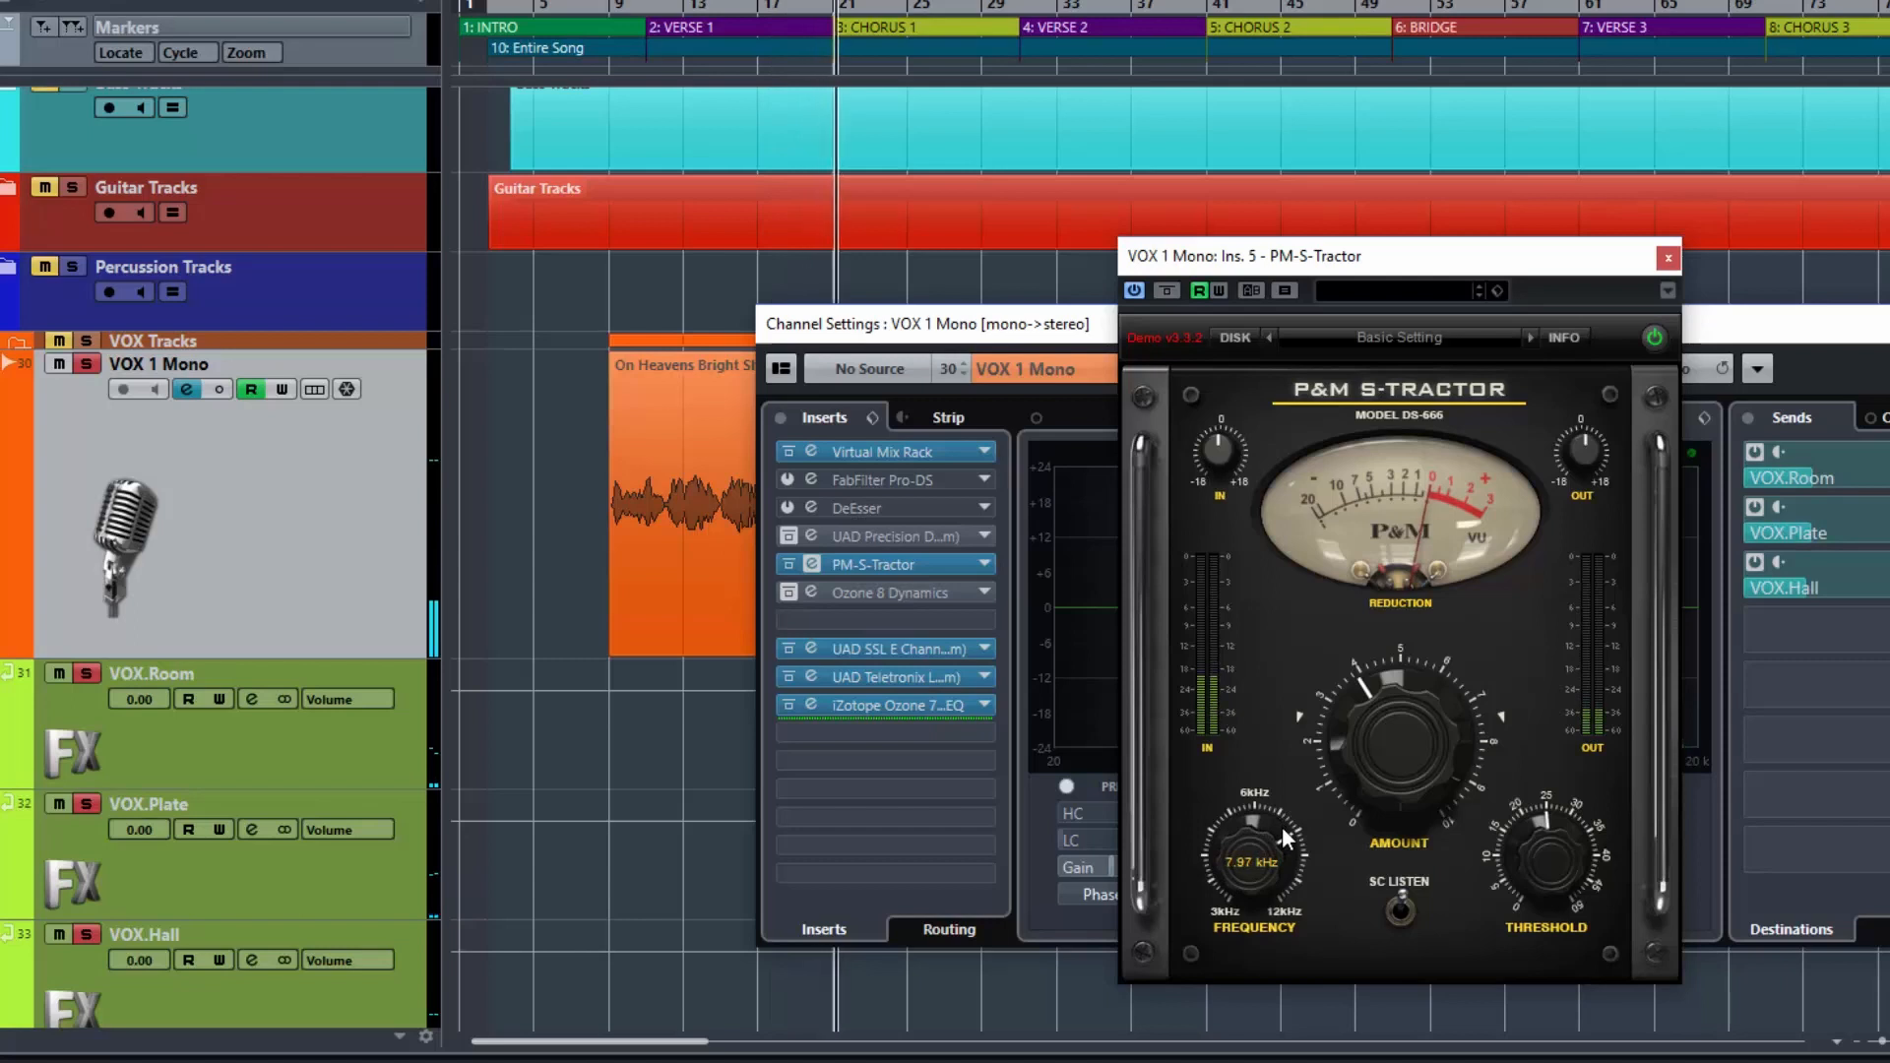
pyautogui.moveTo(1281, 825)
pyautogui.mouseDown()
pyautogui.moveTo(1273, 792)
pyautogui.moveTo(1266, 854)
pyautogui.mouseUp()
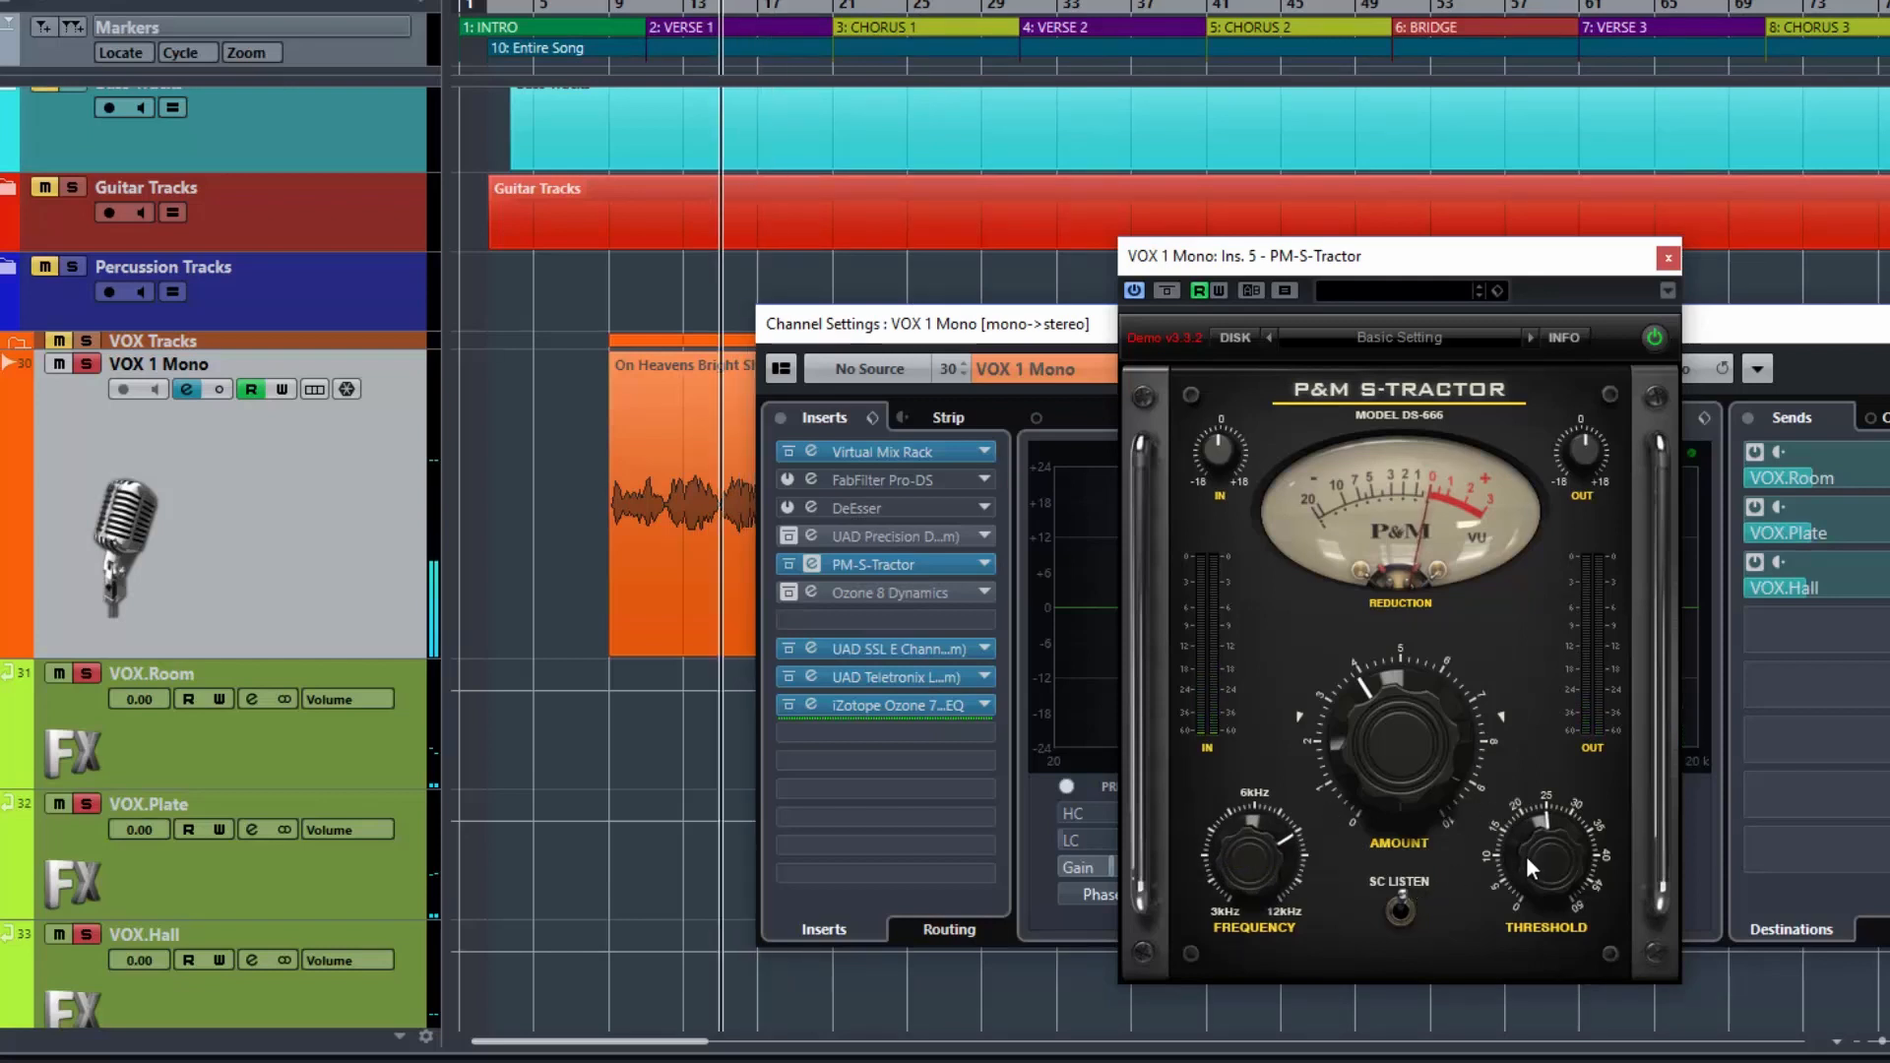
# - Set the S-Tractor's threshold to -45.00 dB and replay the verse 1 phrase
pyautogui.moveTo(1526, 861); pyautogui.dragTo(1549, 930)
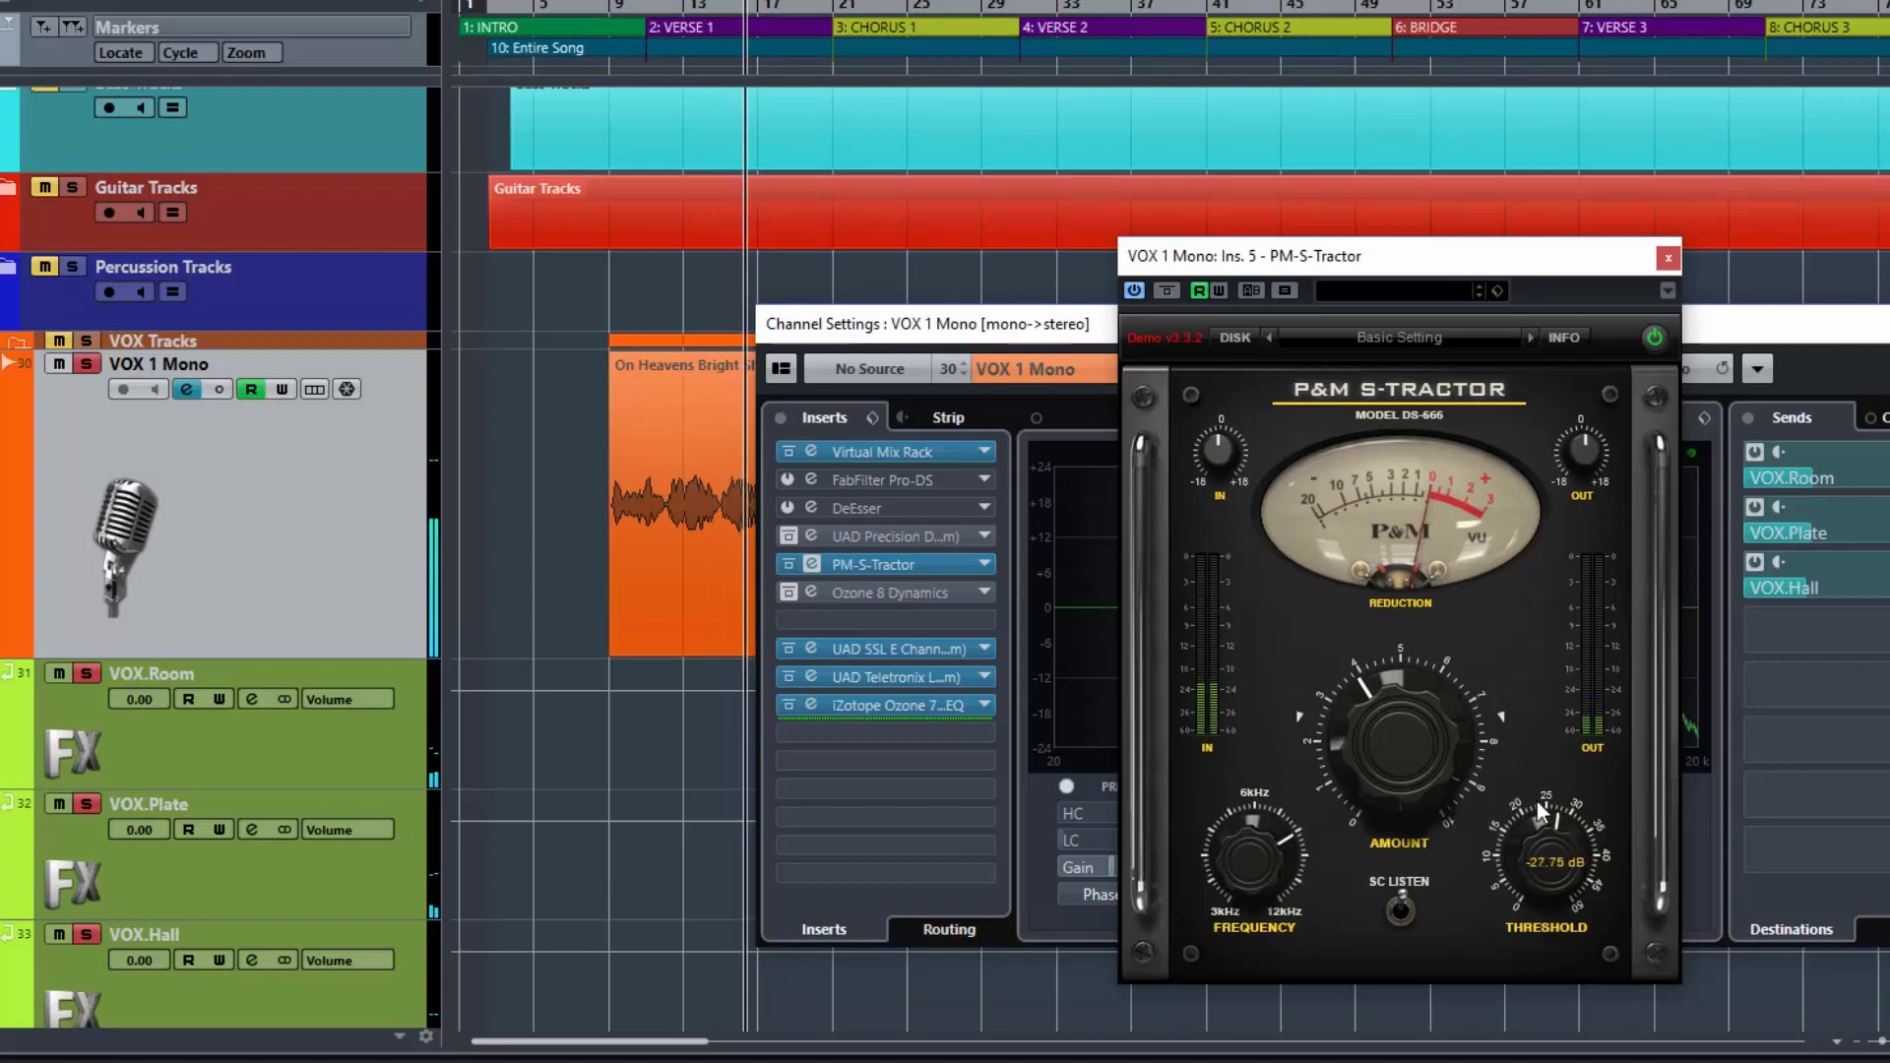
pyautogui.moveTo(1536, 721); pyautogui.dragTo(1535, 712)
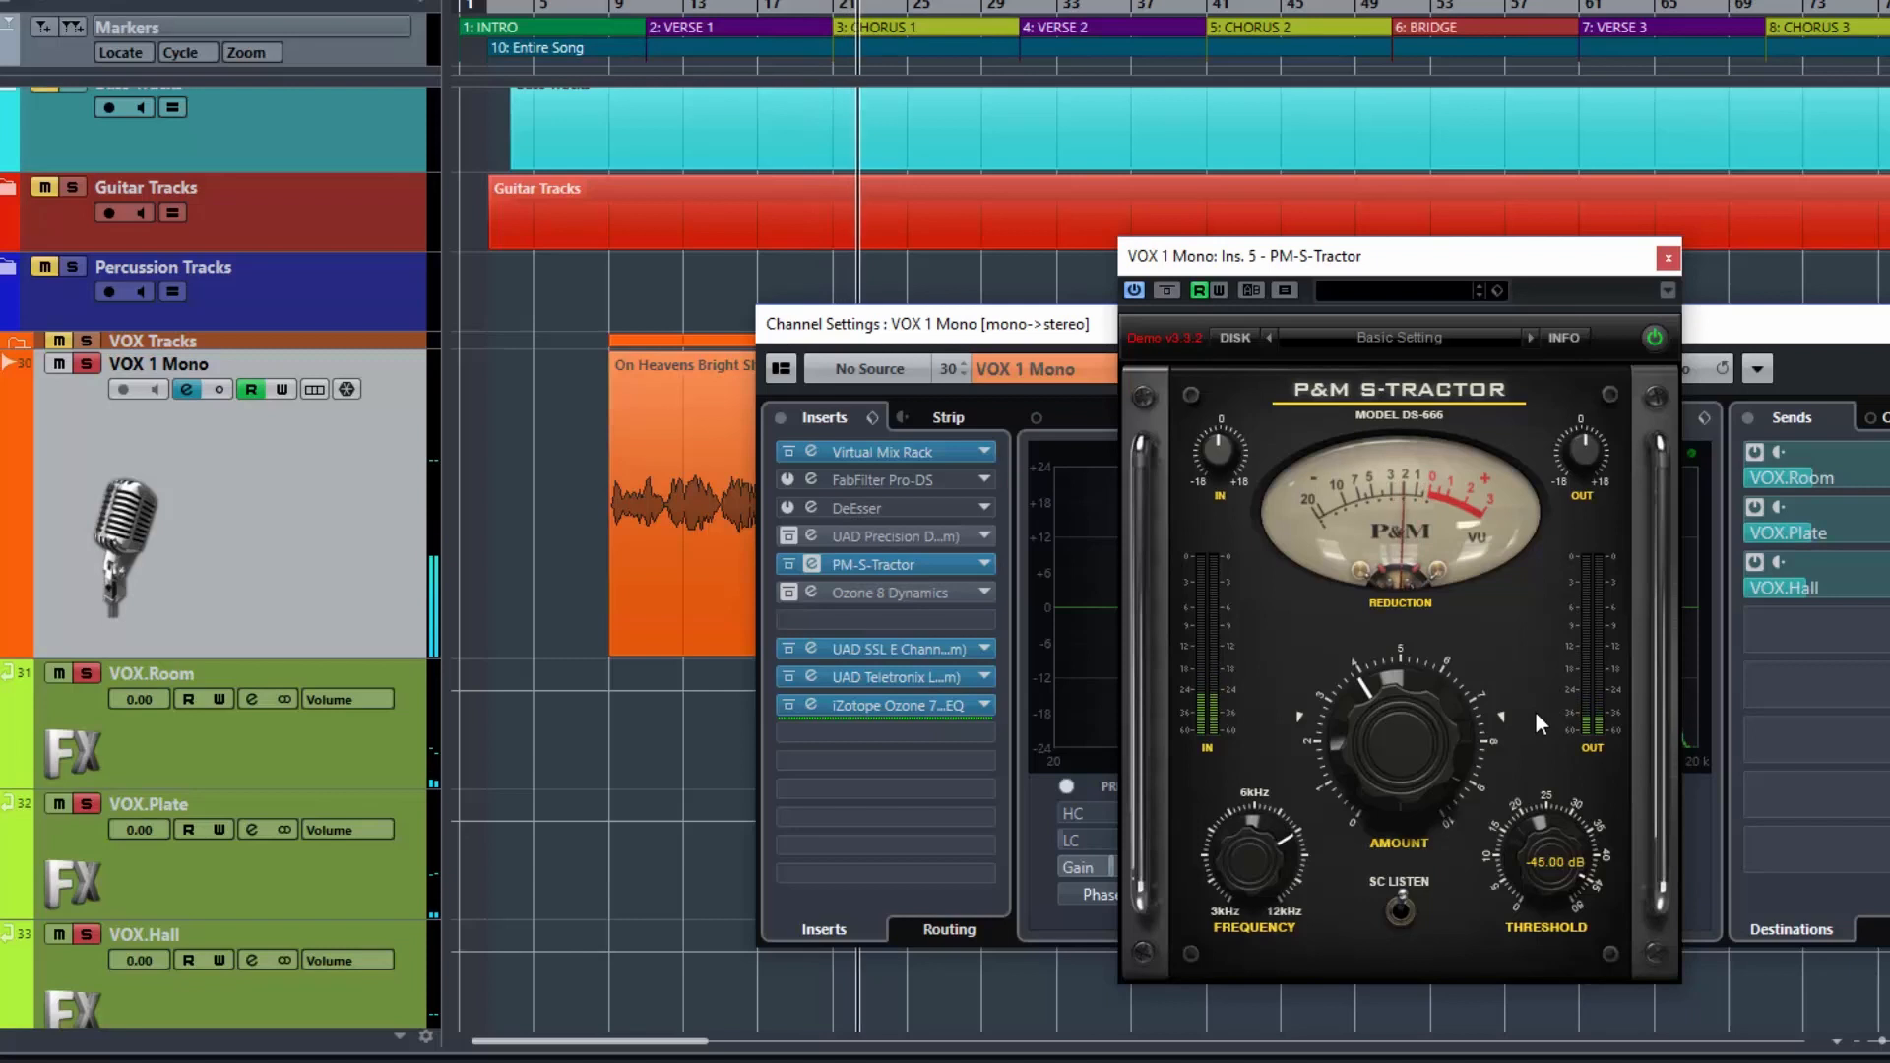
pyautogui.press('space')
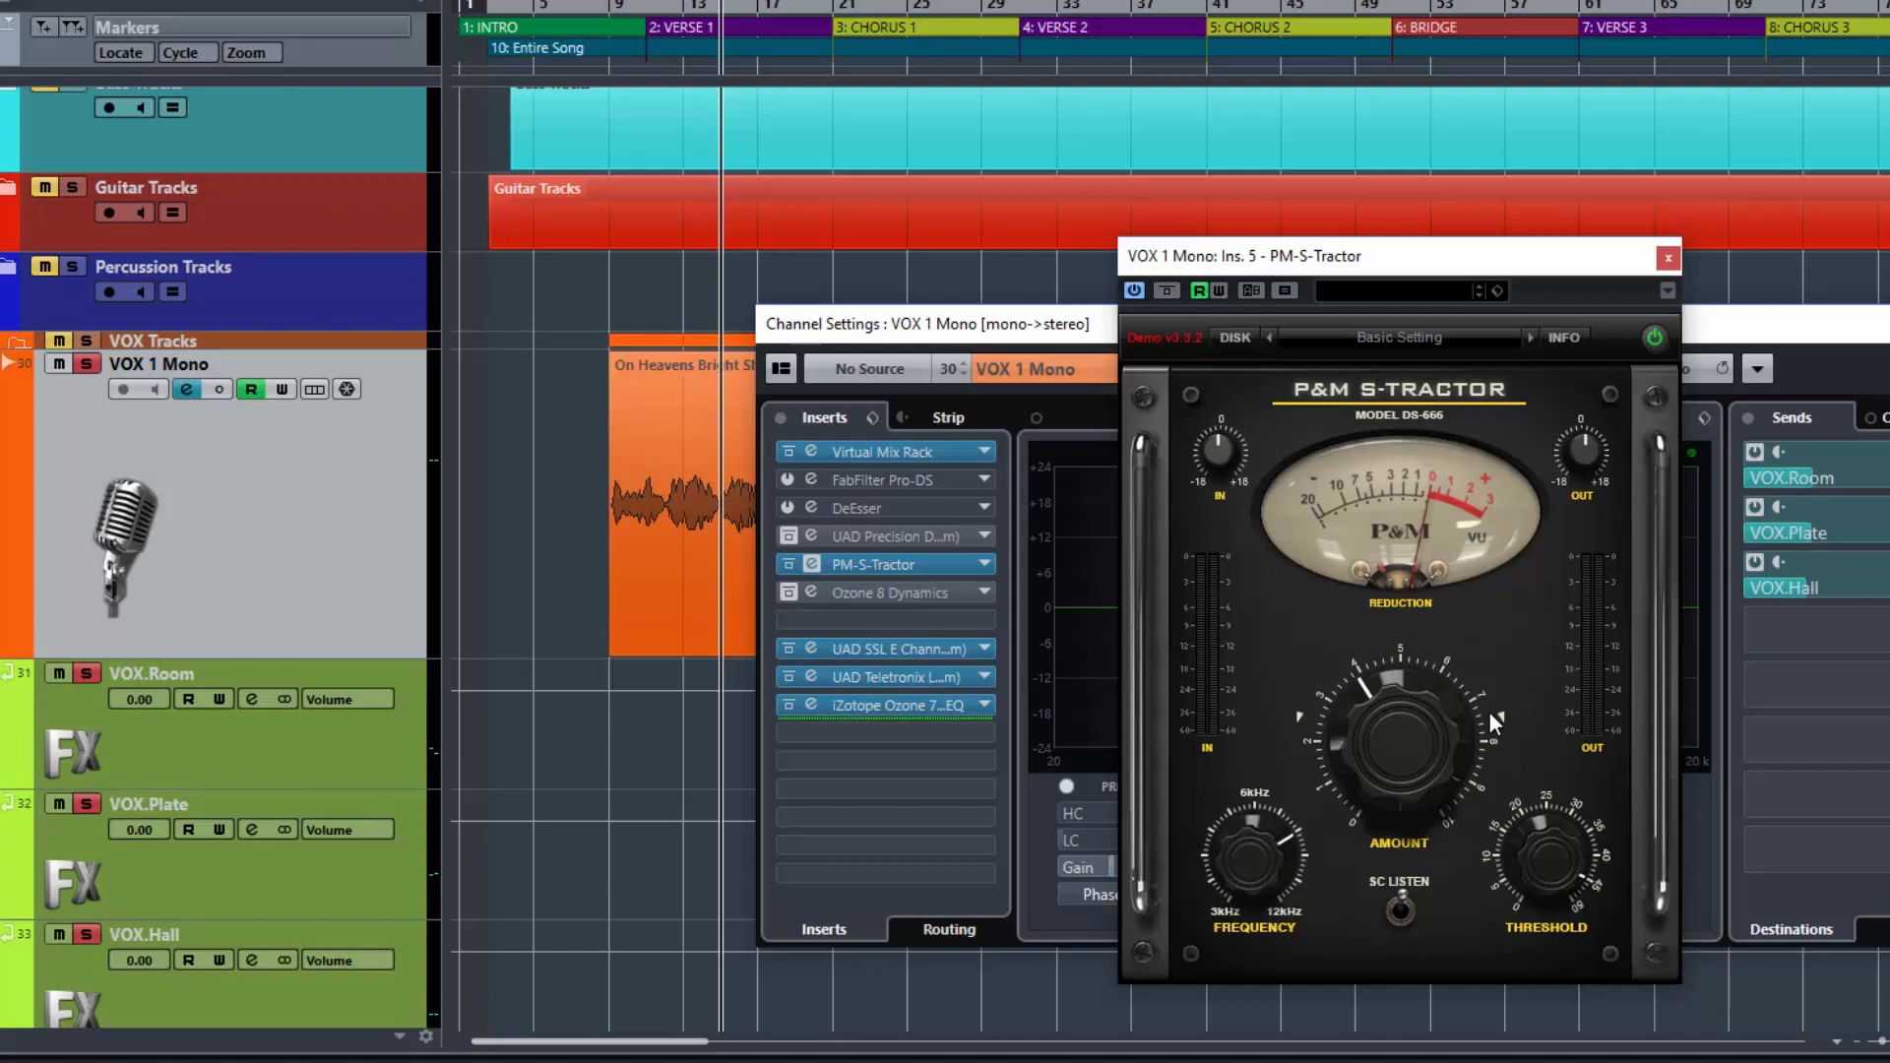
pyautogui.press('space')
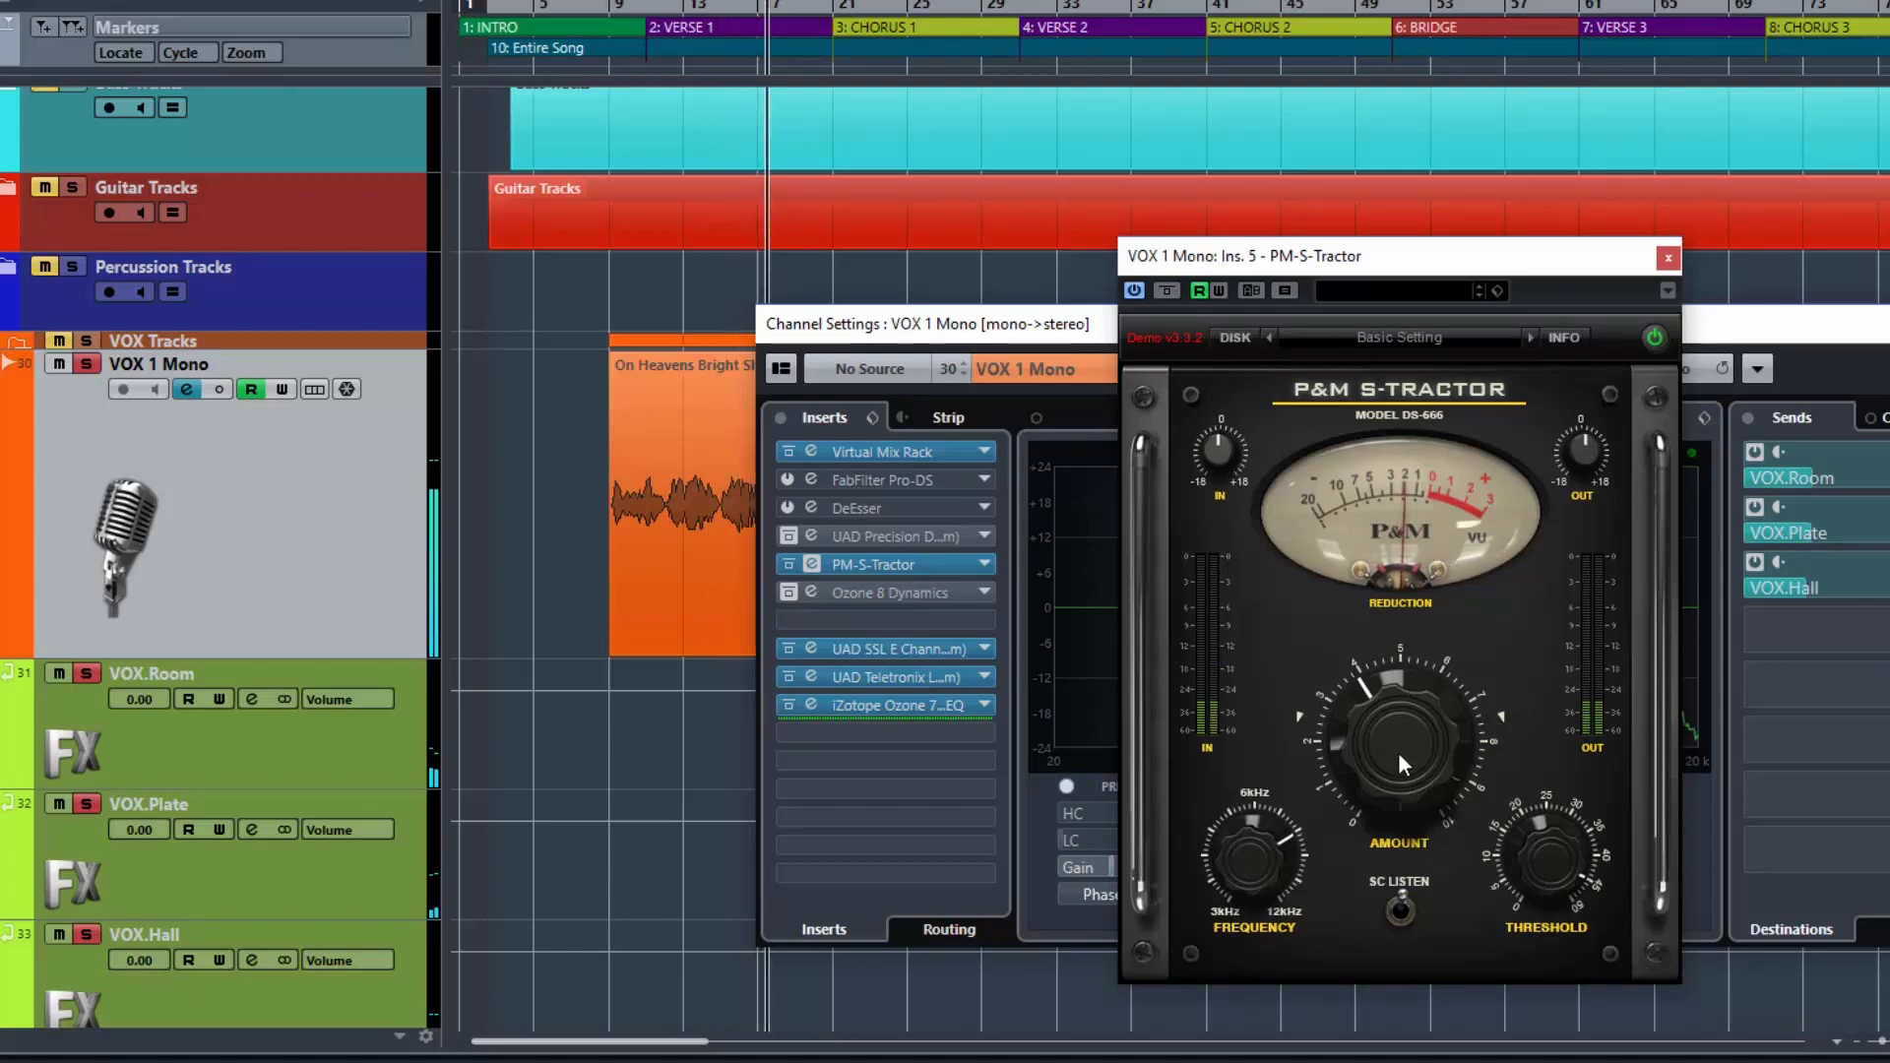
# - Turn off SC Listen, sweep the S-Tractor's amount between maximum and minimum, and settle it slightly below 5
pyautogui.click(1400, 916)
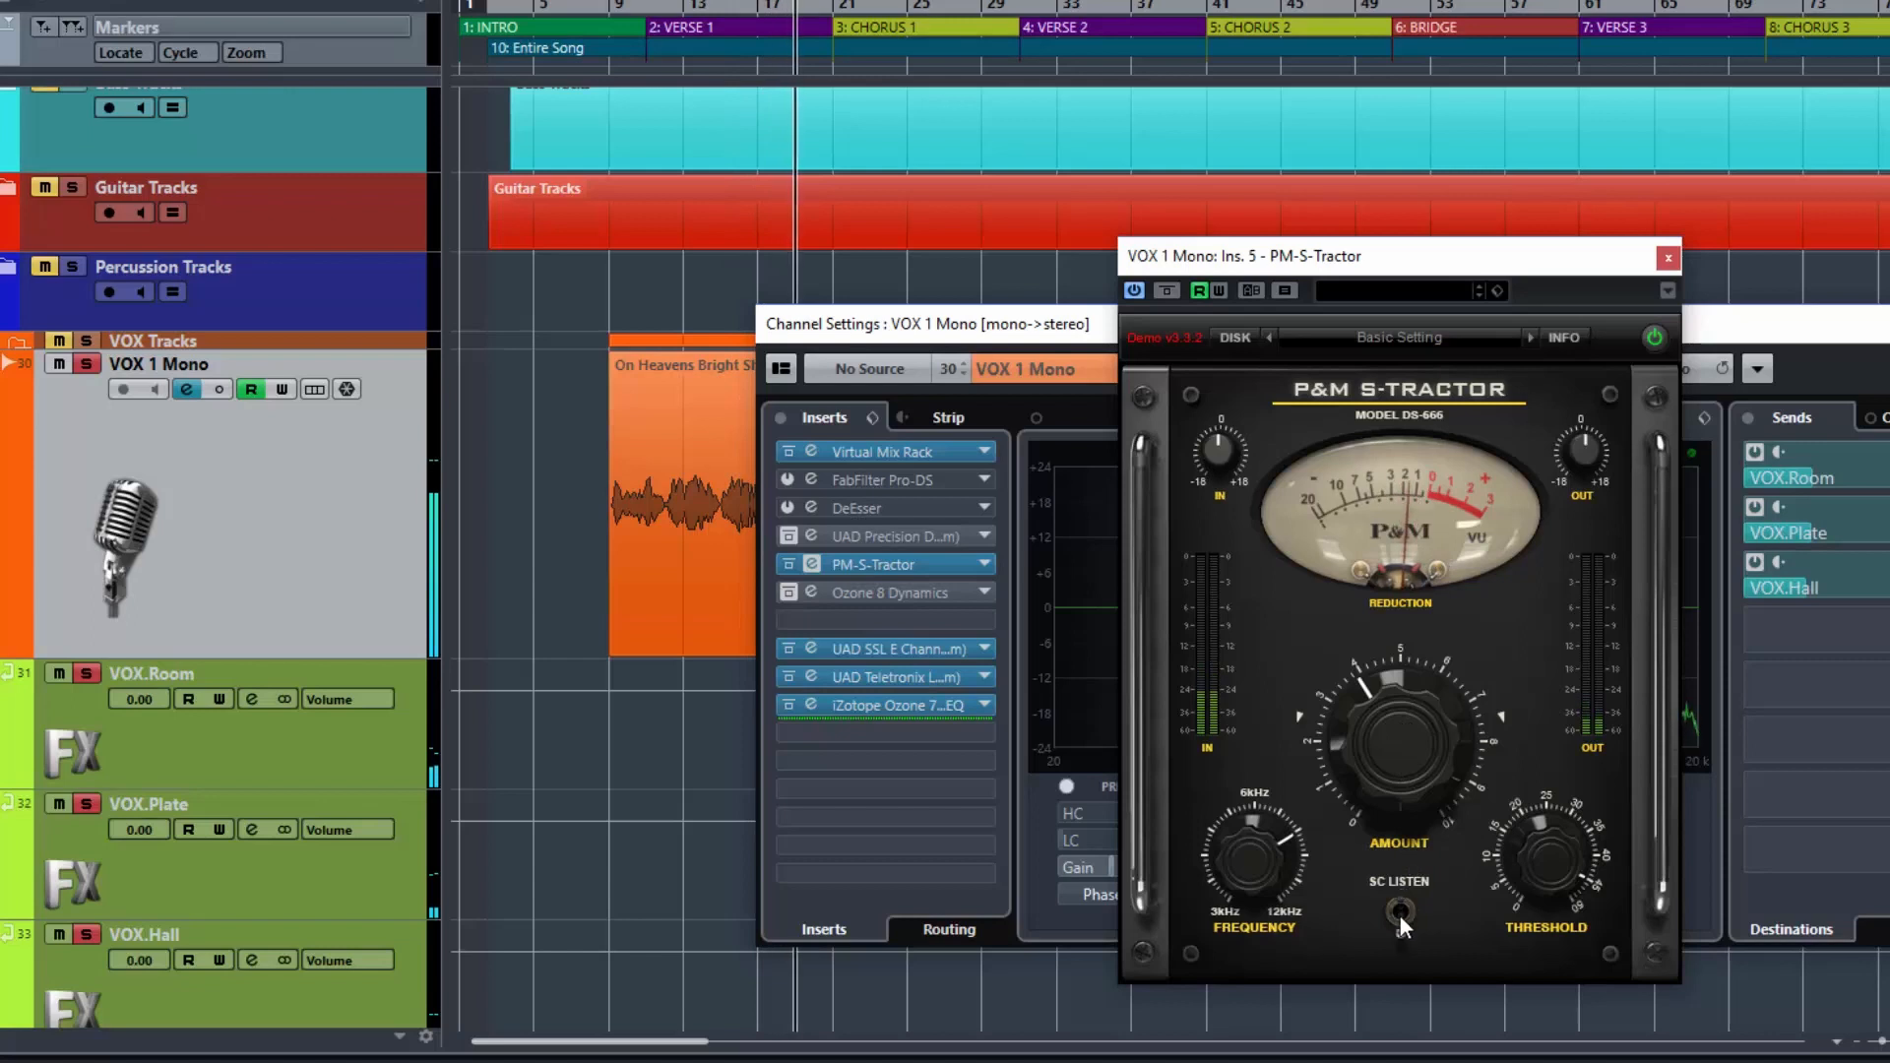
pyautogui.moveTo(1397, 758); pyautogui.dragTo(1373, 604)
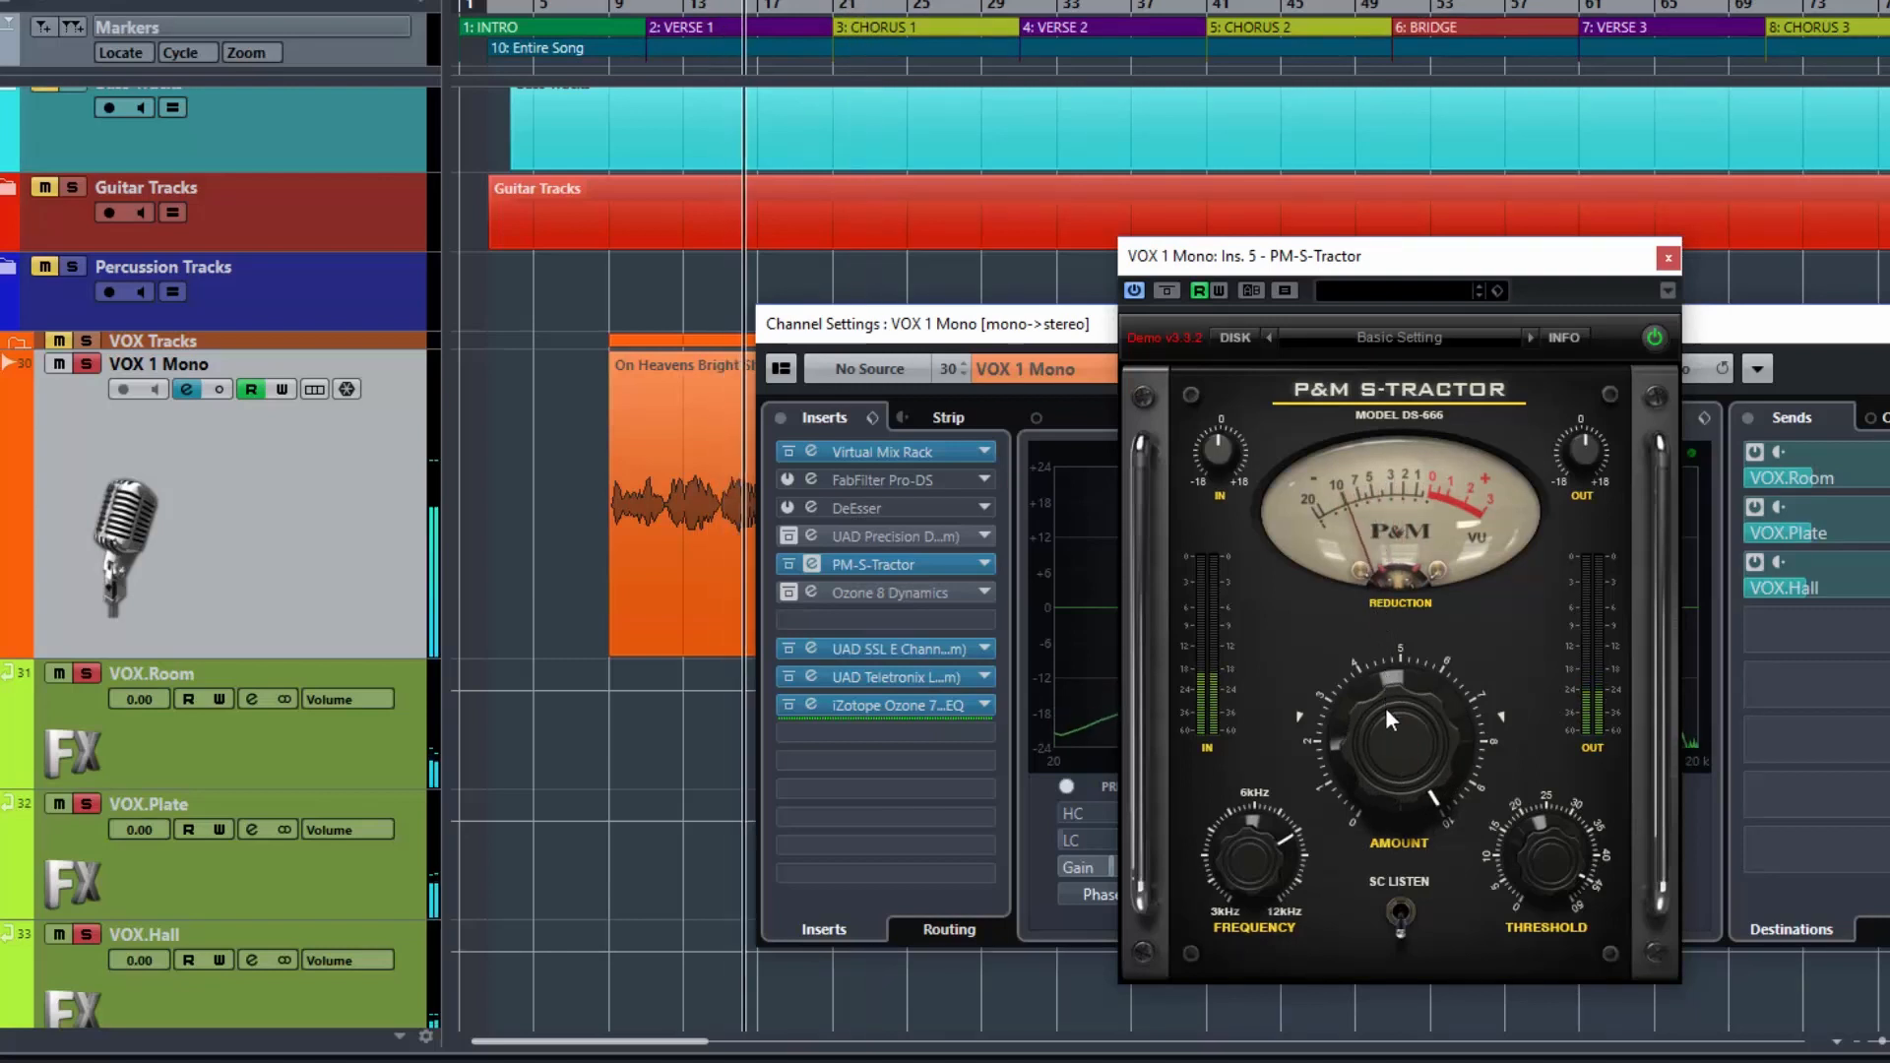
pyautogui.moveTo(1386, 707); pyautogui.dragTo(1373, 1041)
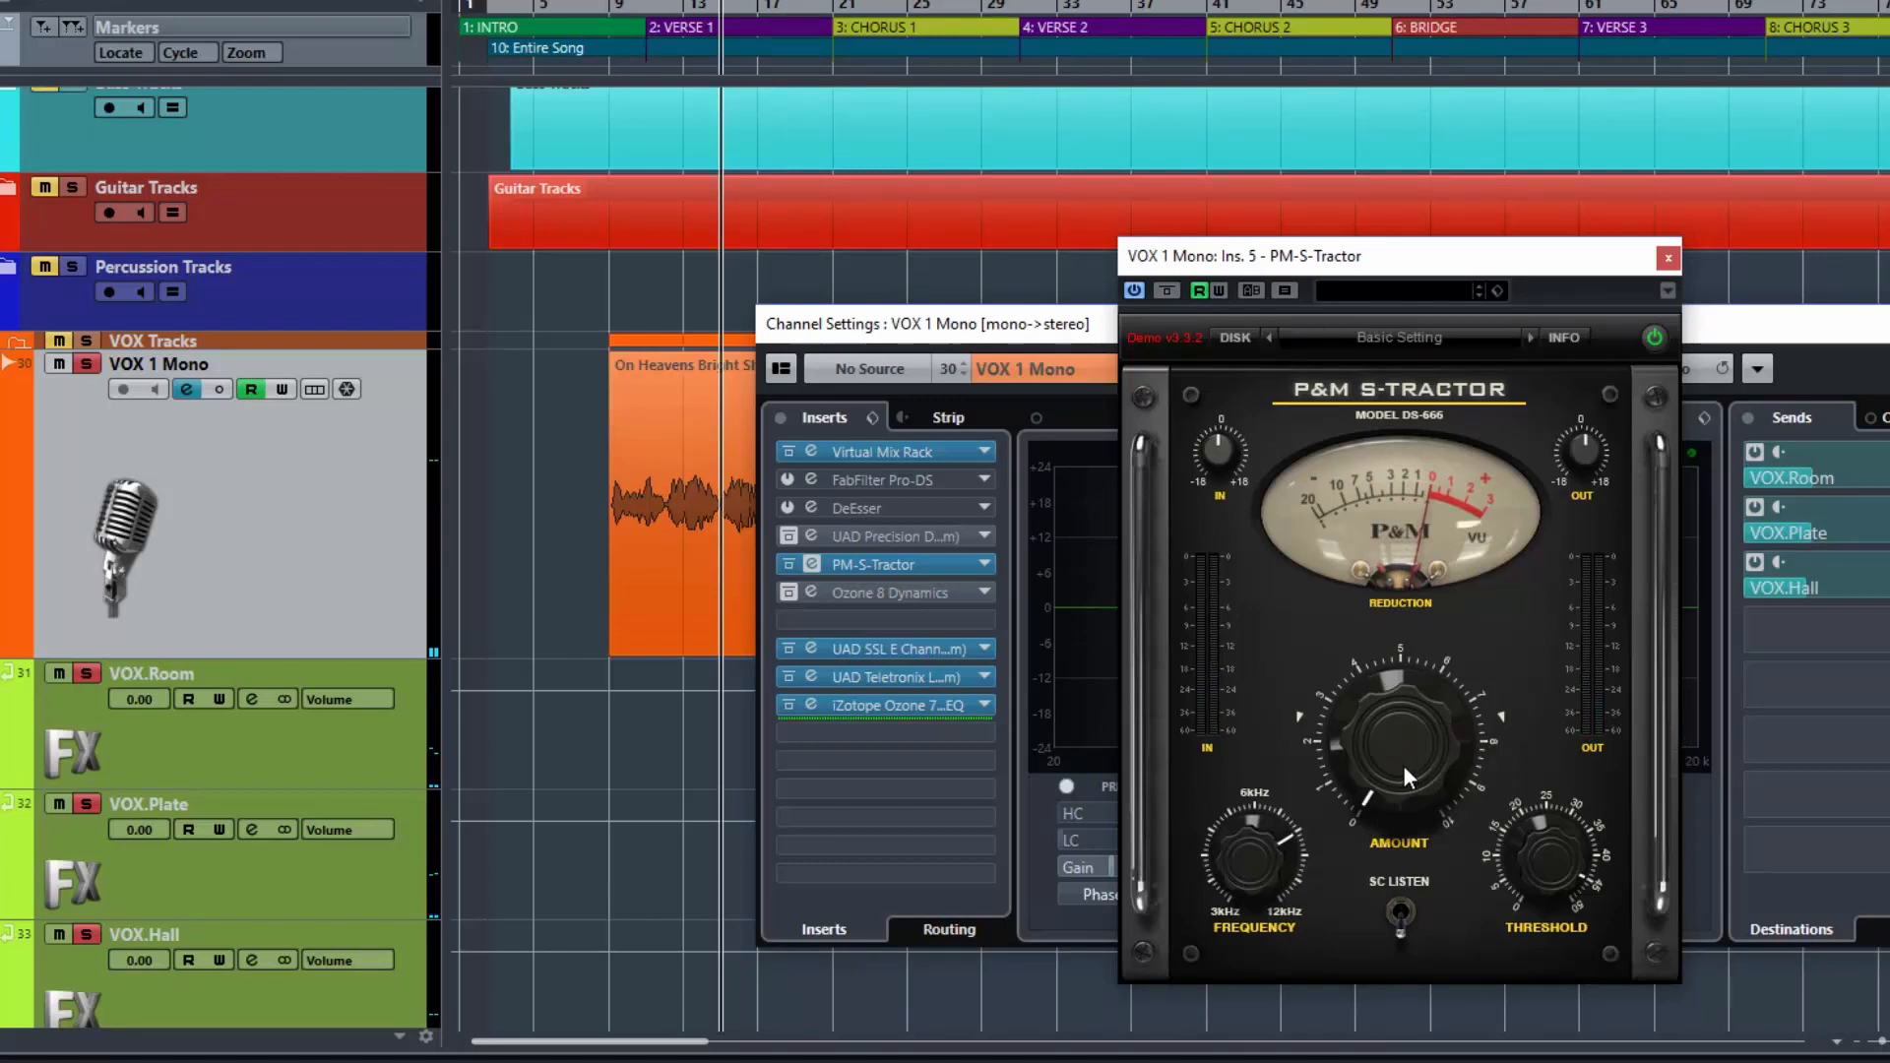
pyautogui.moveTo(1402, 769); pyautogui.dragTo(1390, 641)
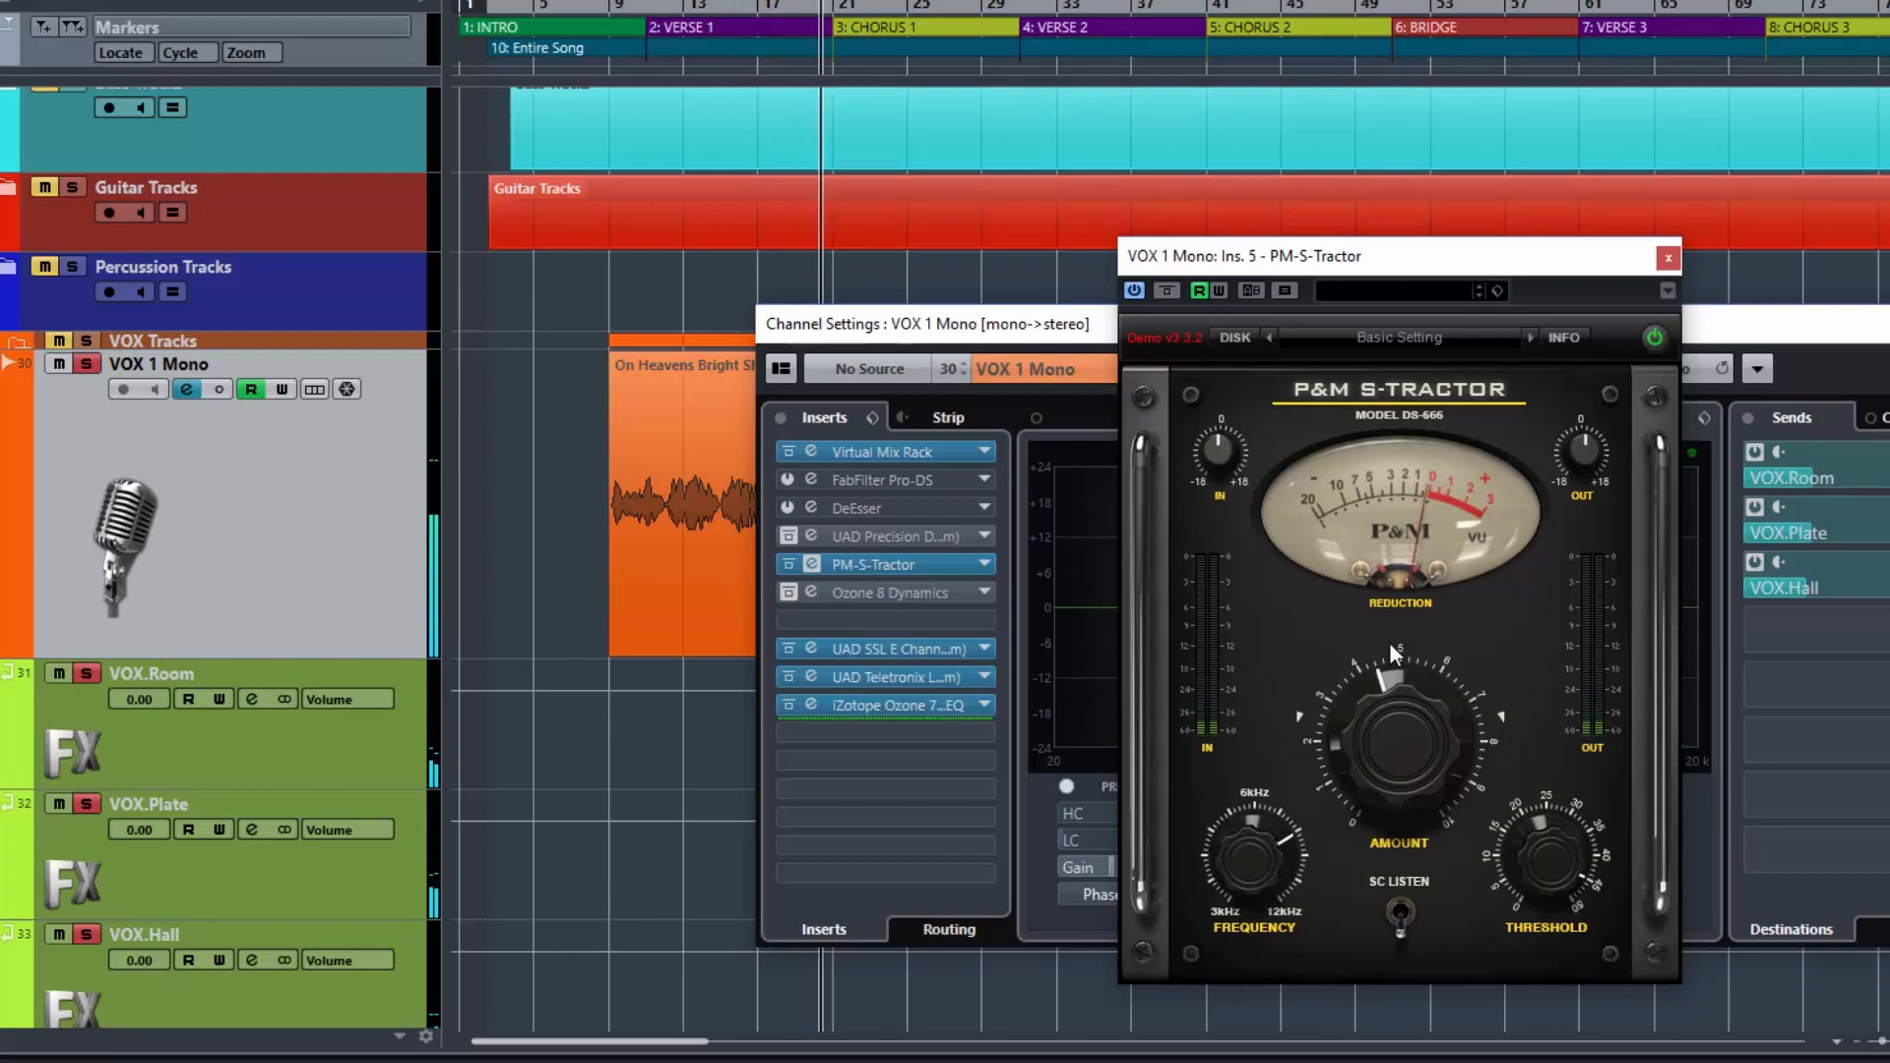
# - Compare the vocal with the S-Tractor bypassed and active, leaving it active and closing its window
pyautogui.click(1167, 291)
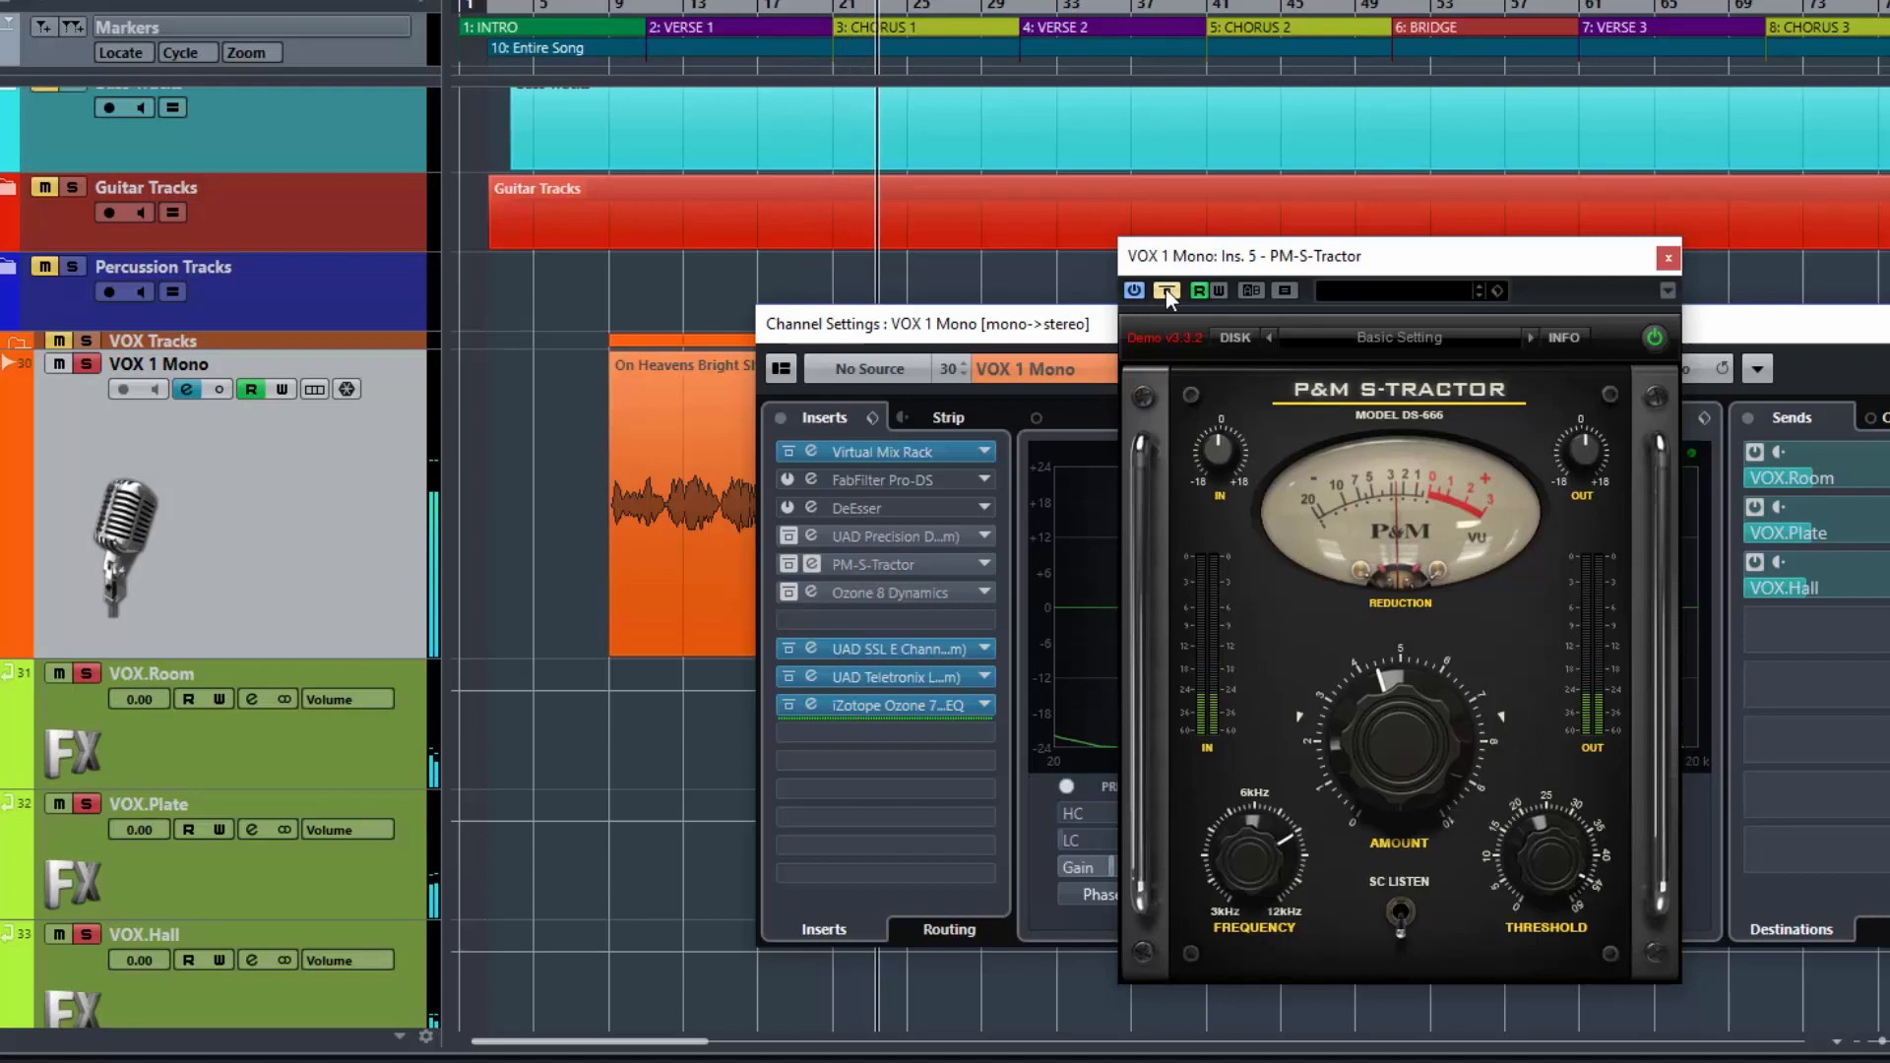
pyautogui.click(1166, 289)
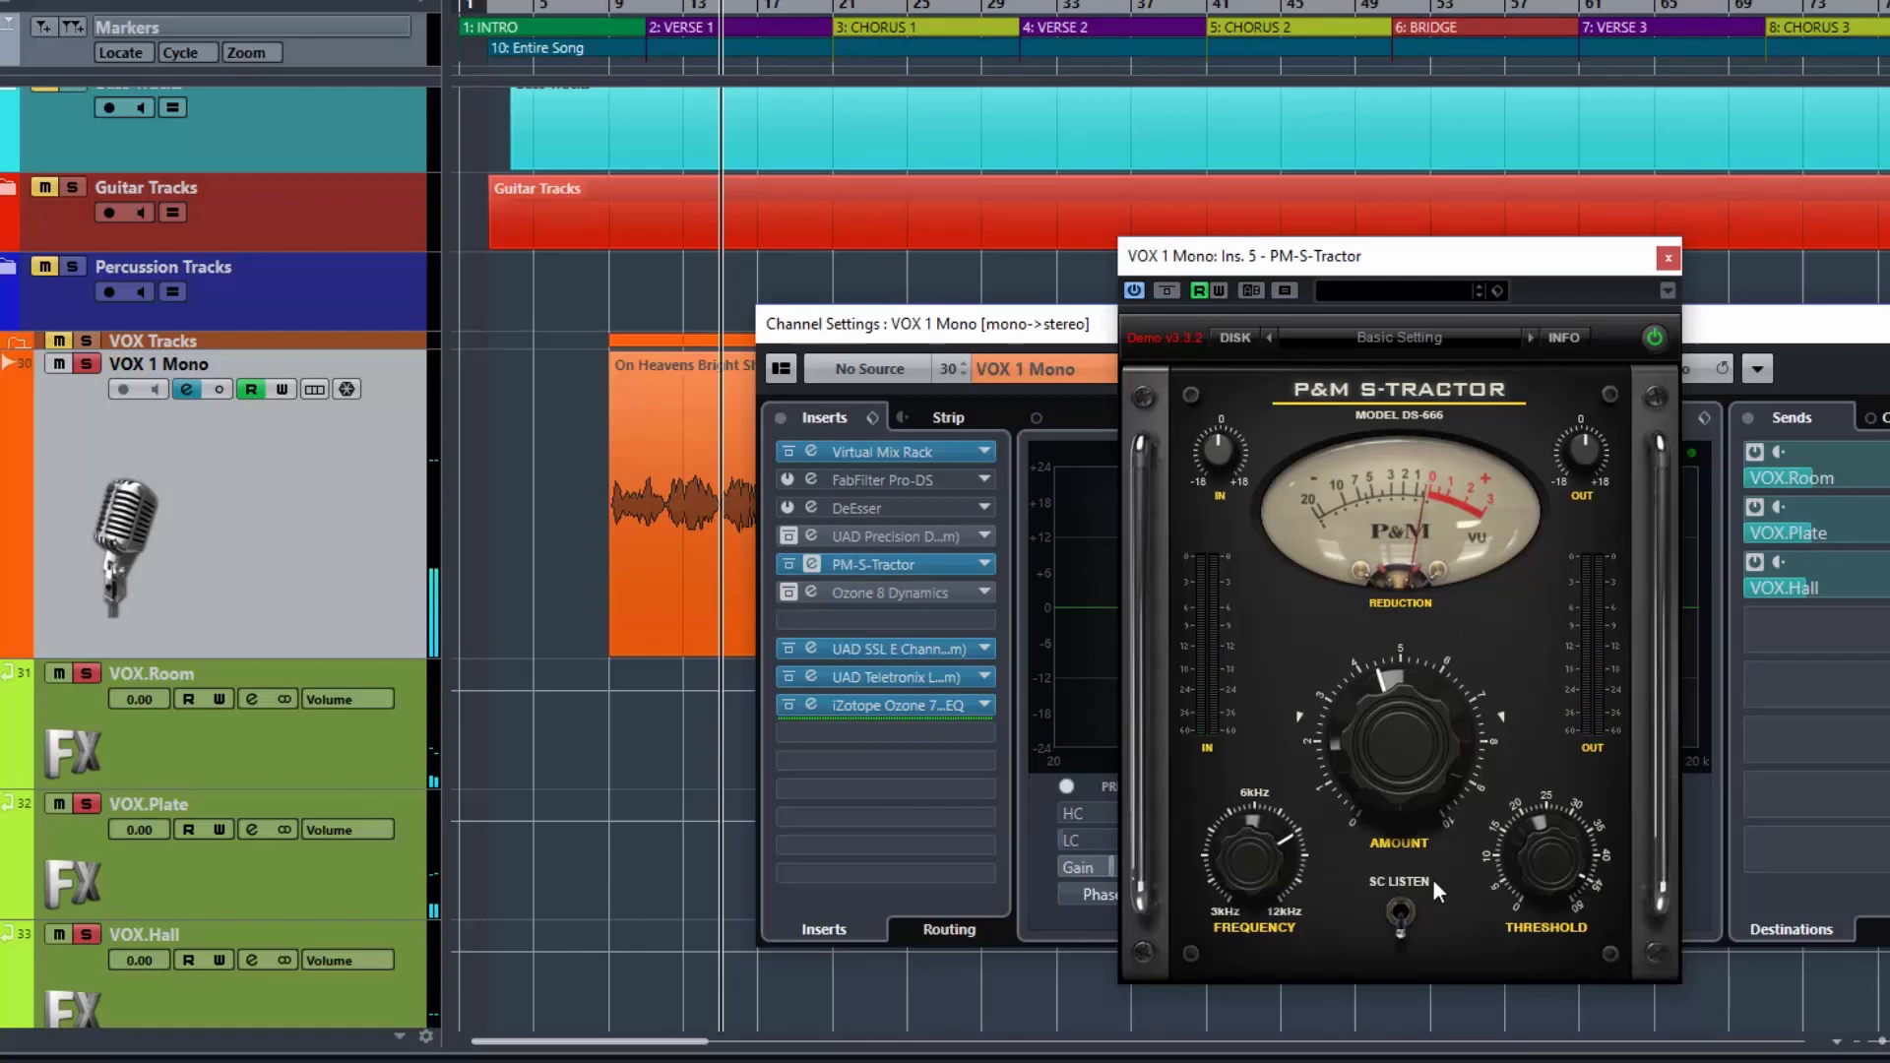
pyautogui.click(1667, 259)
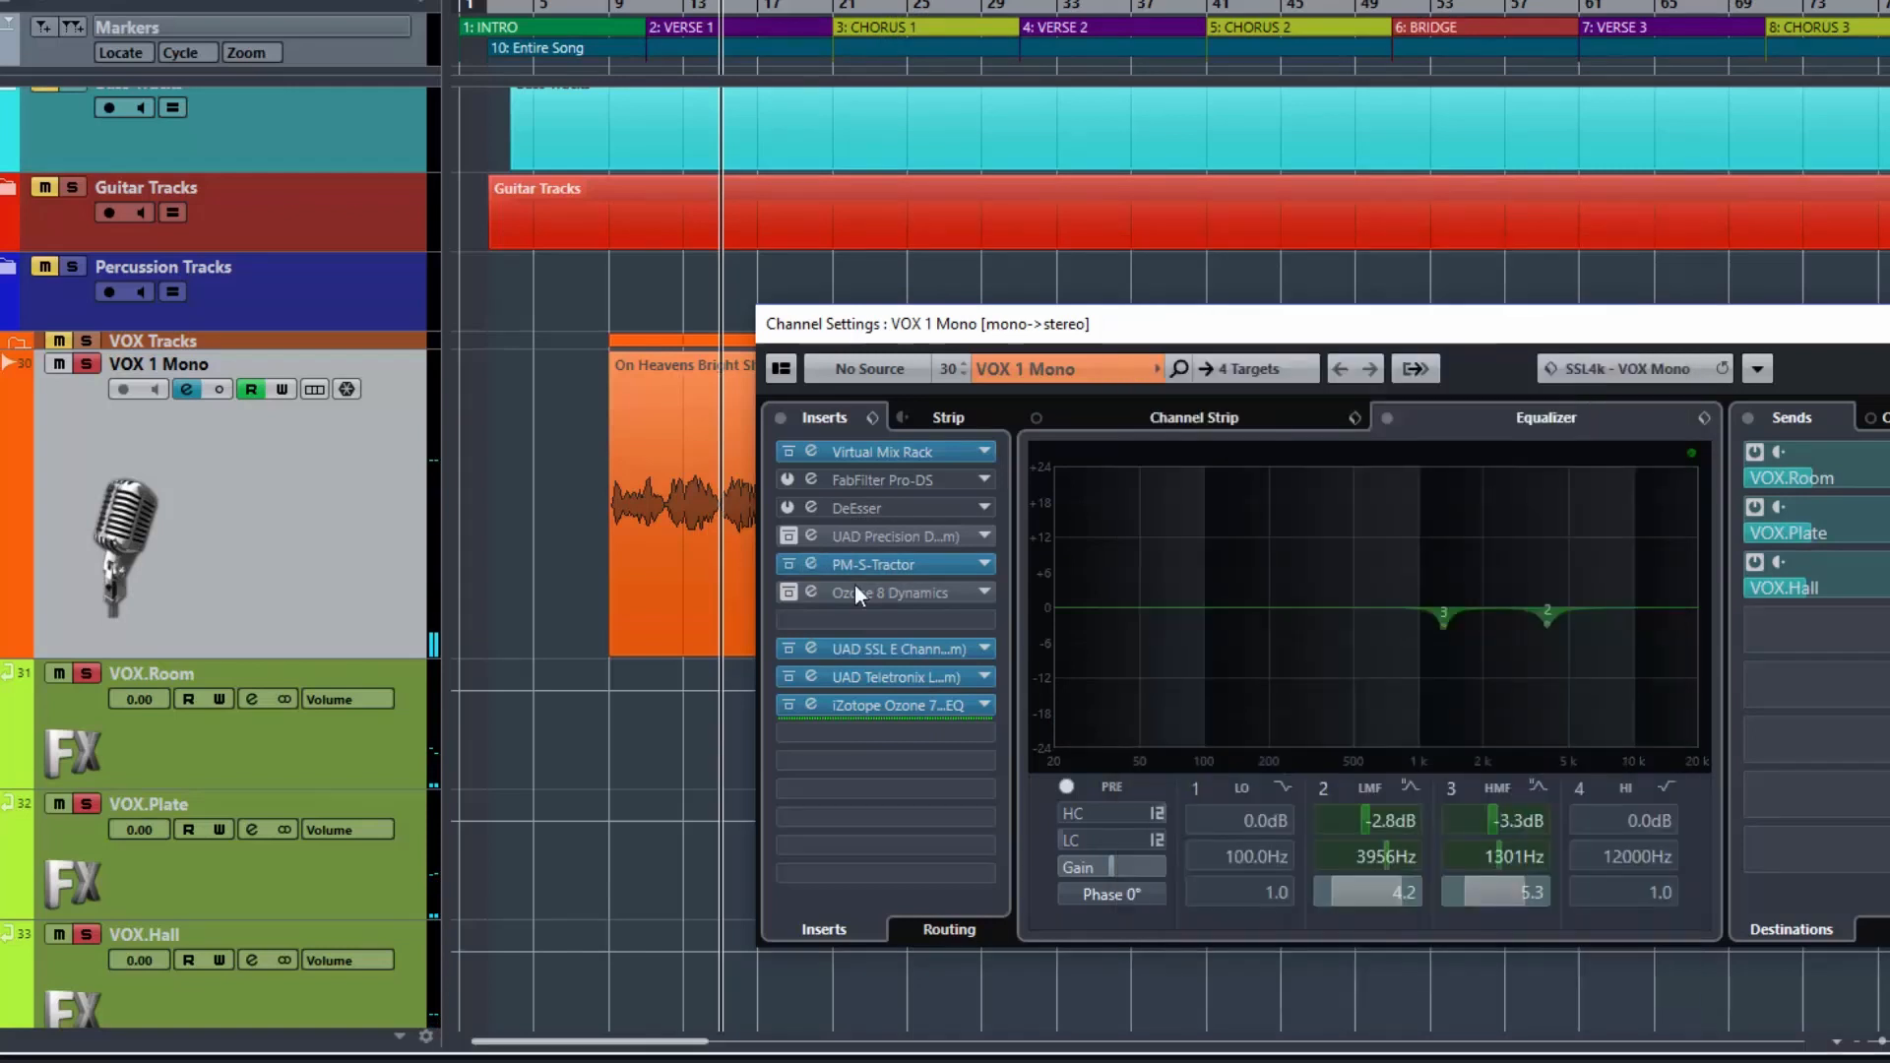
# - Open the Ozone 8 Dynamics insert, take it off bypass and position its window over the arrangement
pyautogui.click(877, 587)
pyautogui.click(884, 596)
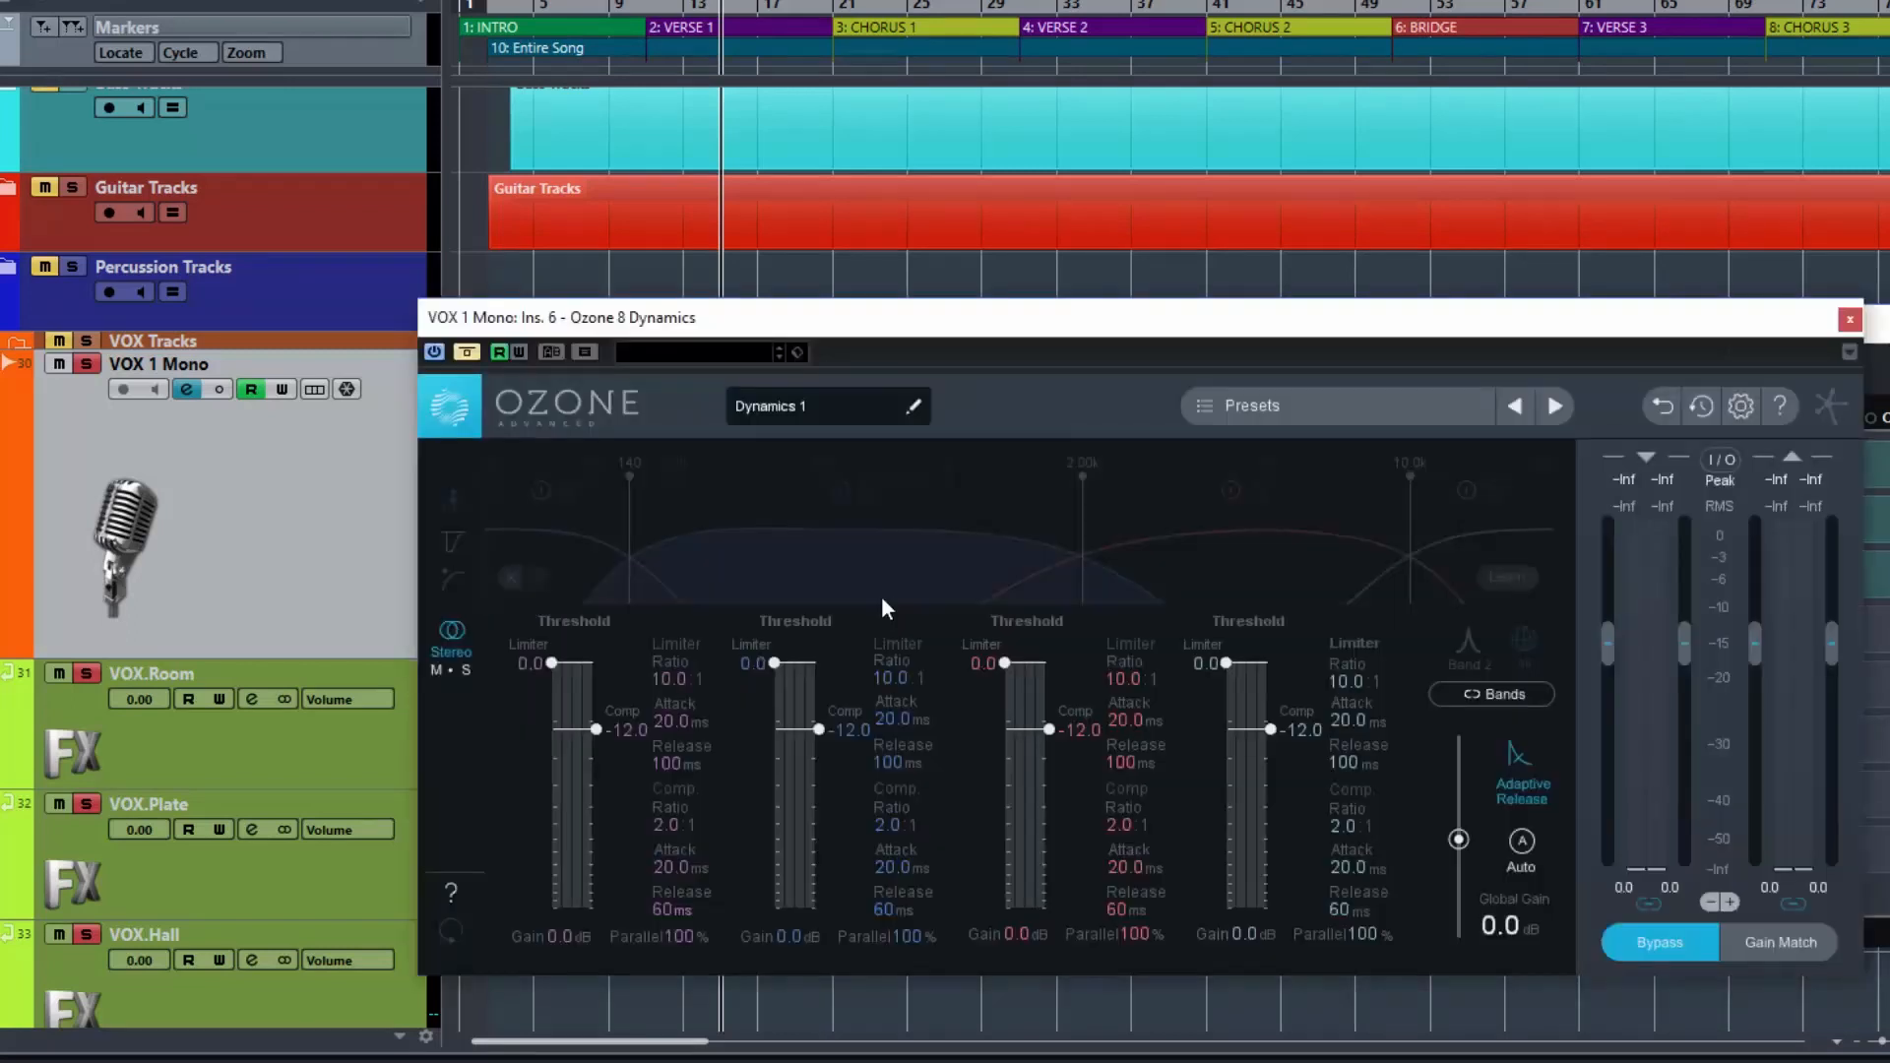
pyautogui.moveTo(906, 335); pyautogui.dragTo(1086, 285)
pyautogui.moveTo(1154, 393); pyautogui.dragTo(1183, 344)
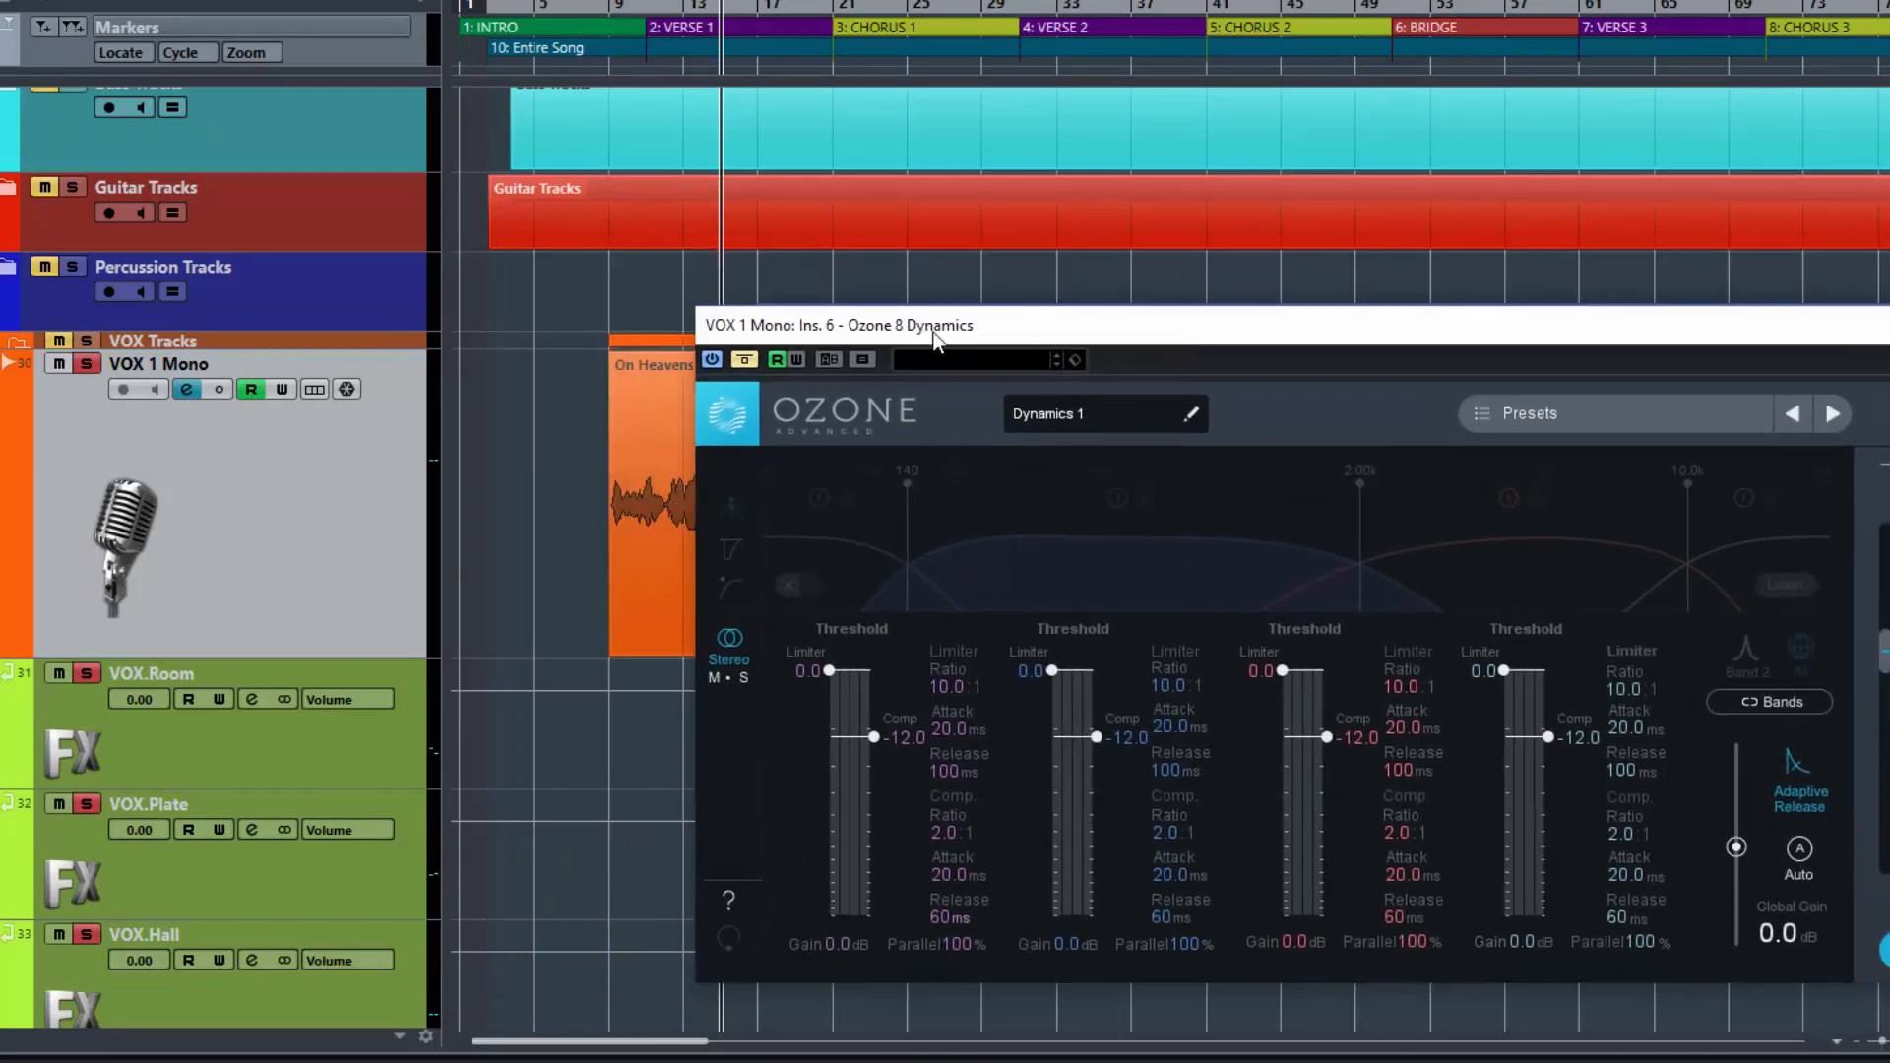
pyautogui.click(749, 361)
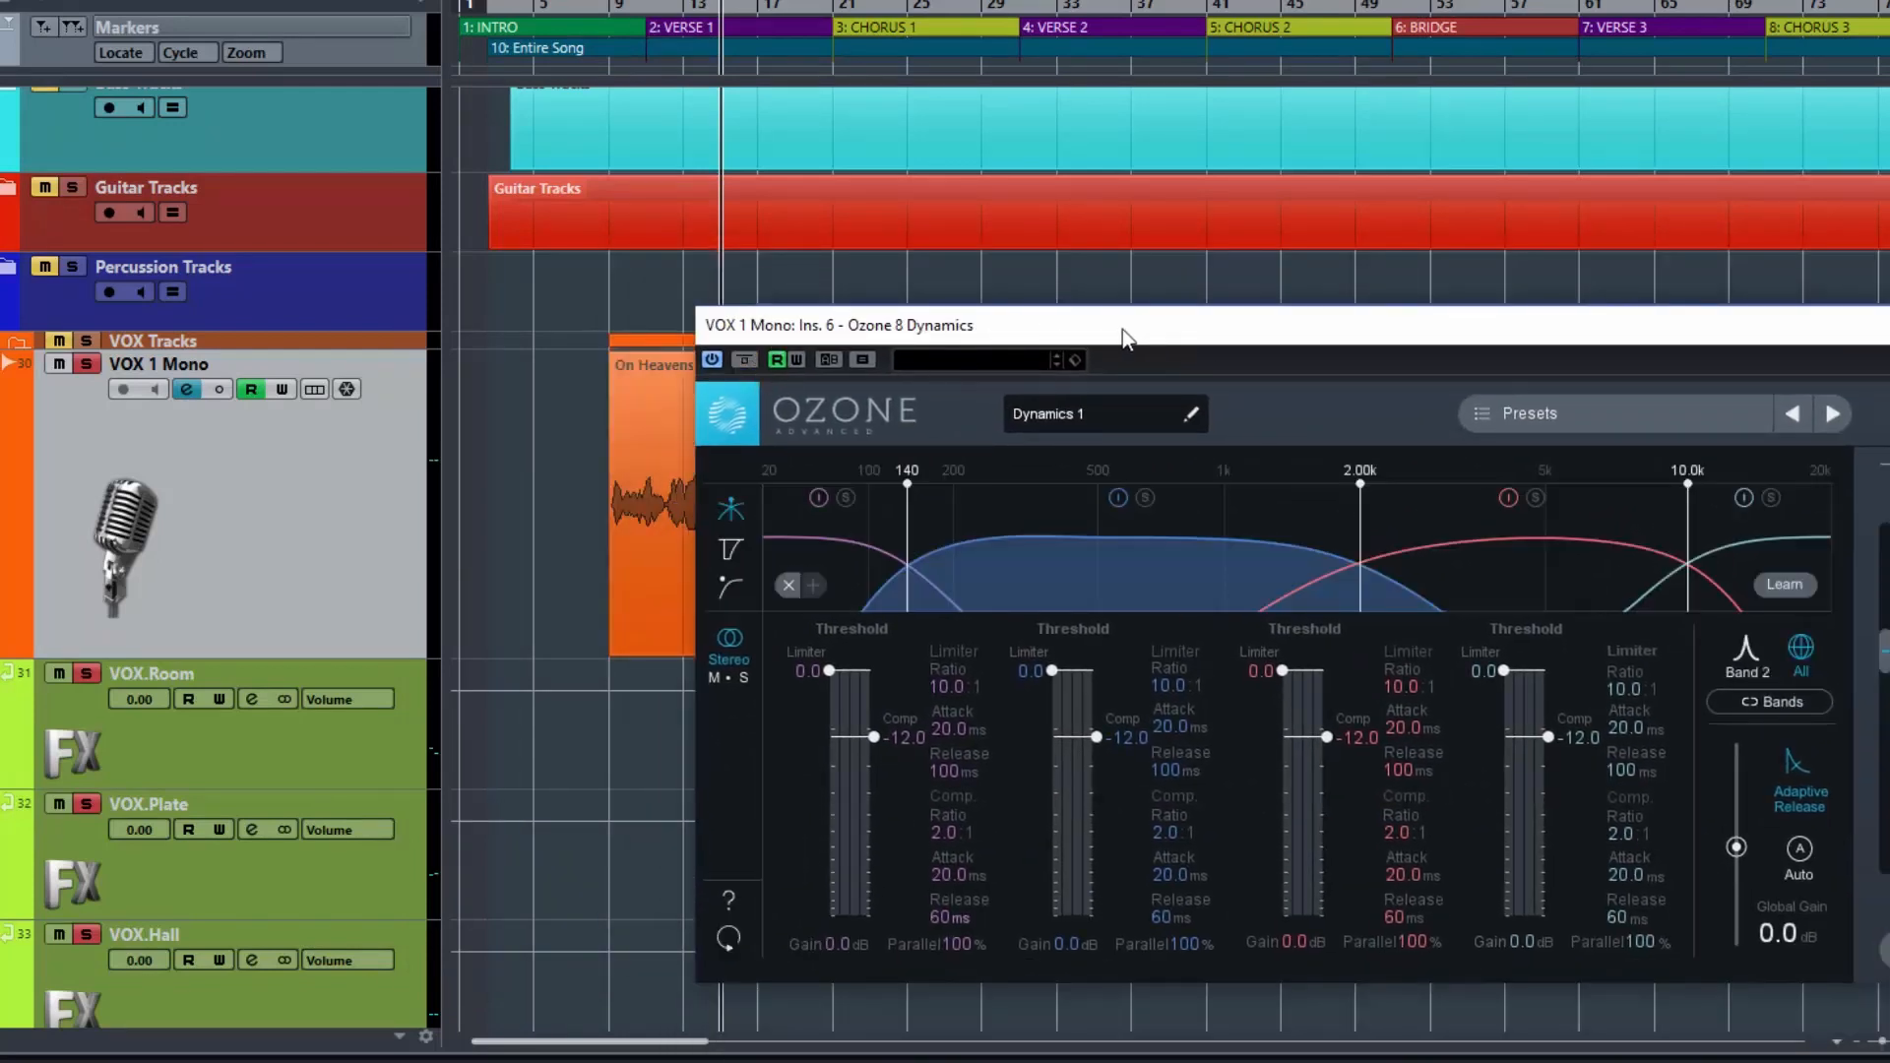
pyautogui.moveTo(1122, 329); pyautogui.dragTo(1079, 327)
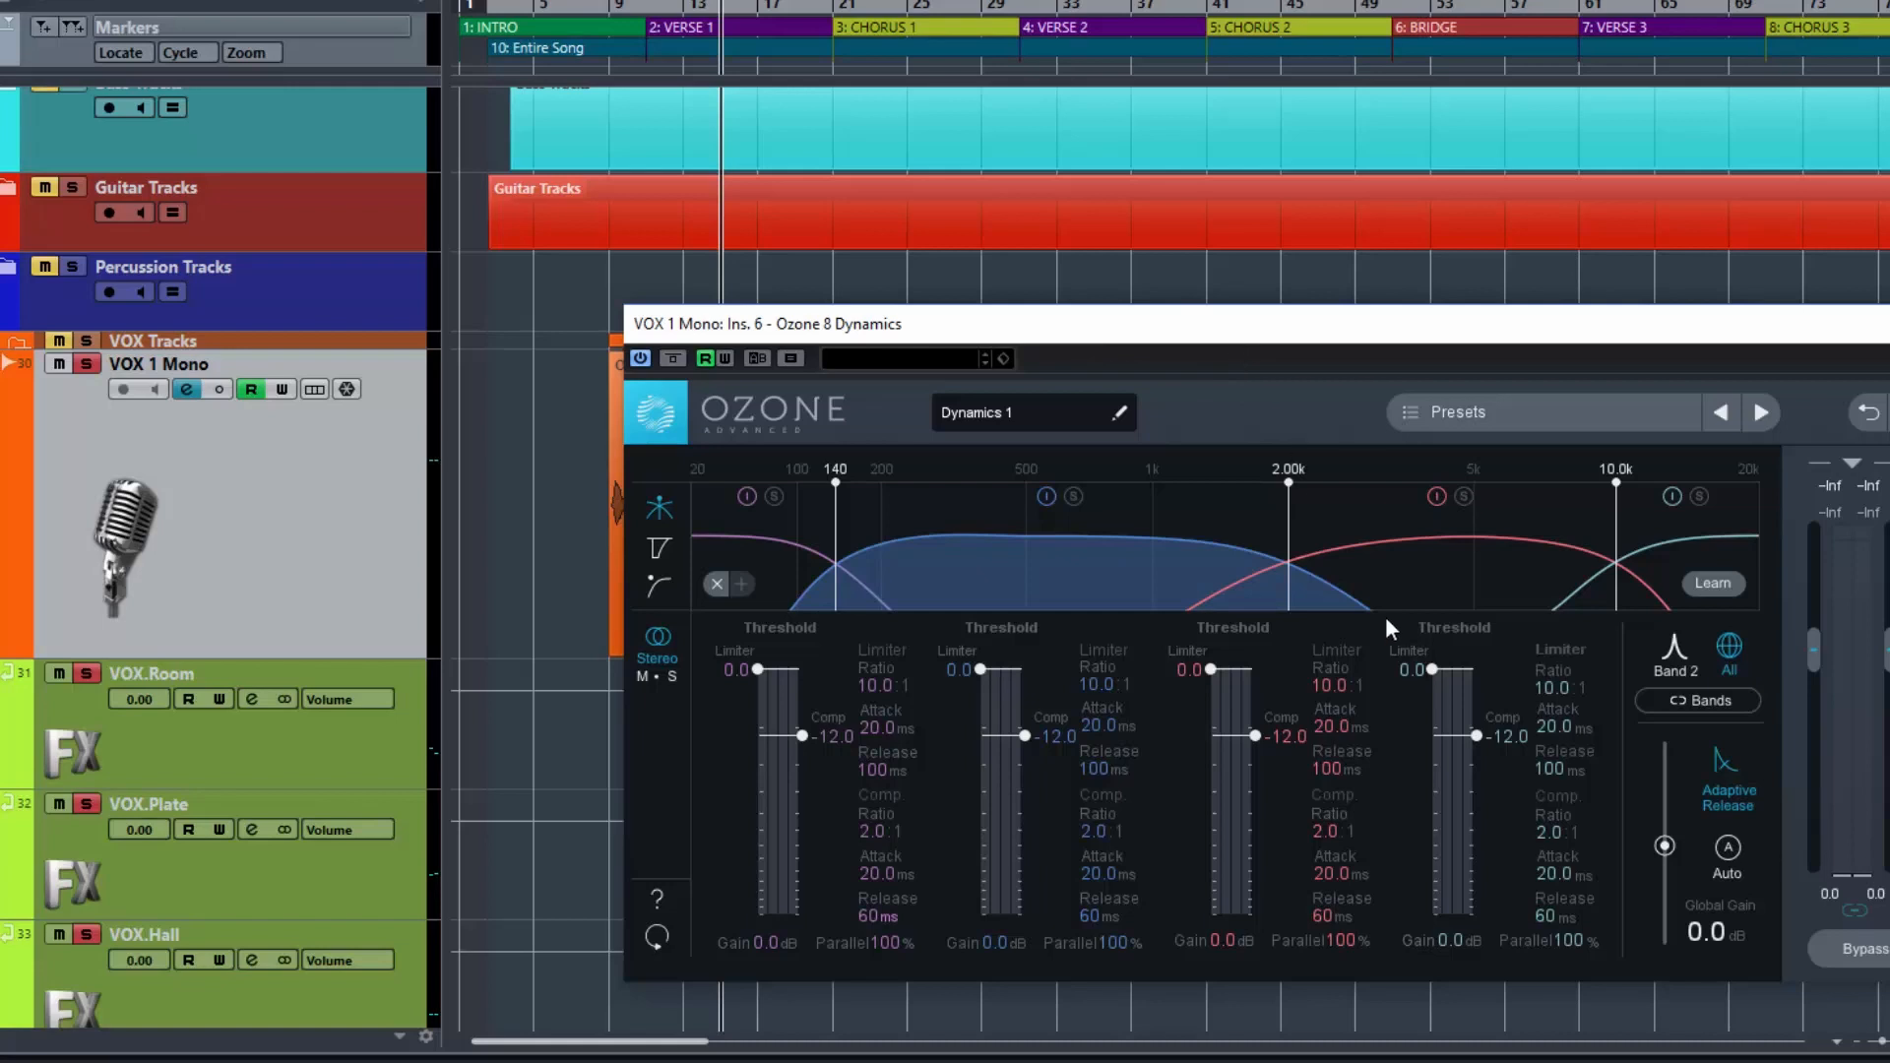
pyautogui.moveTo(1332, 335); pyautogui.dragTo(1243, 304)
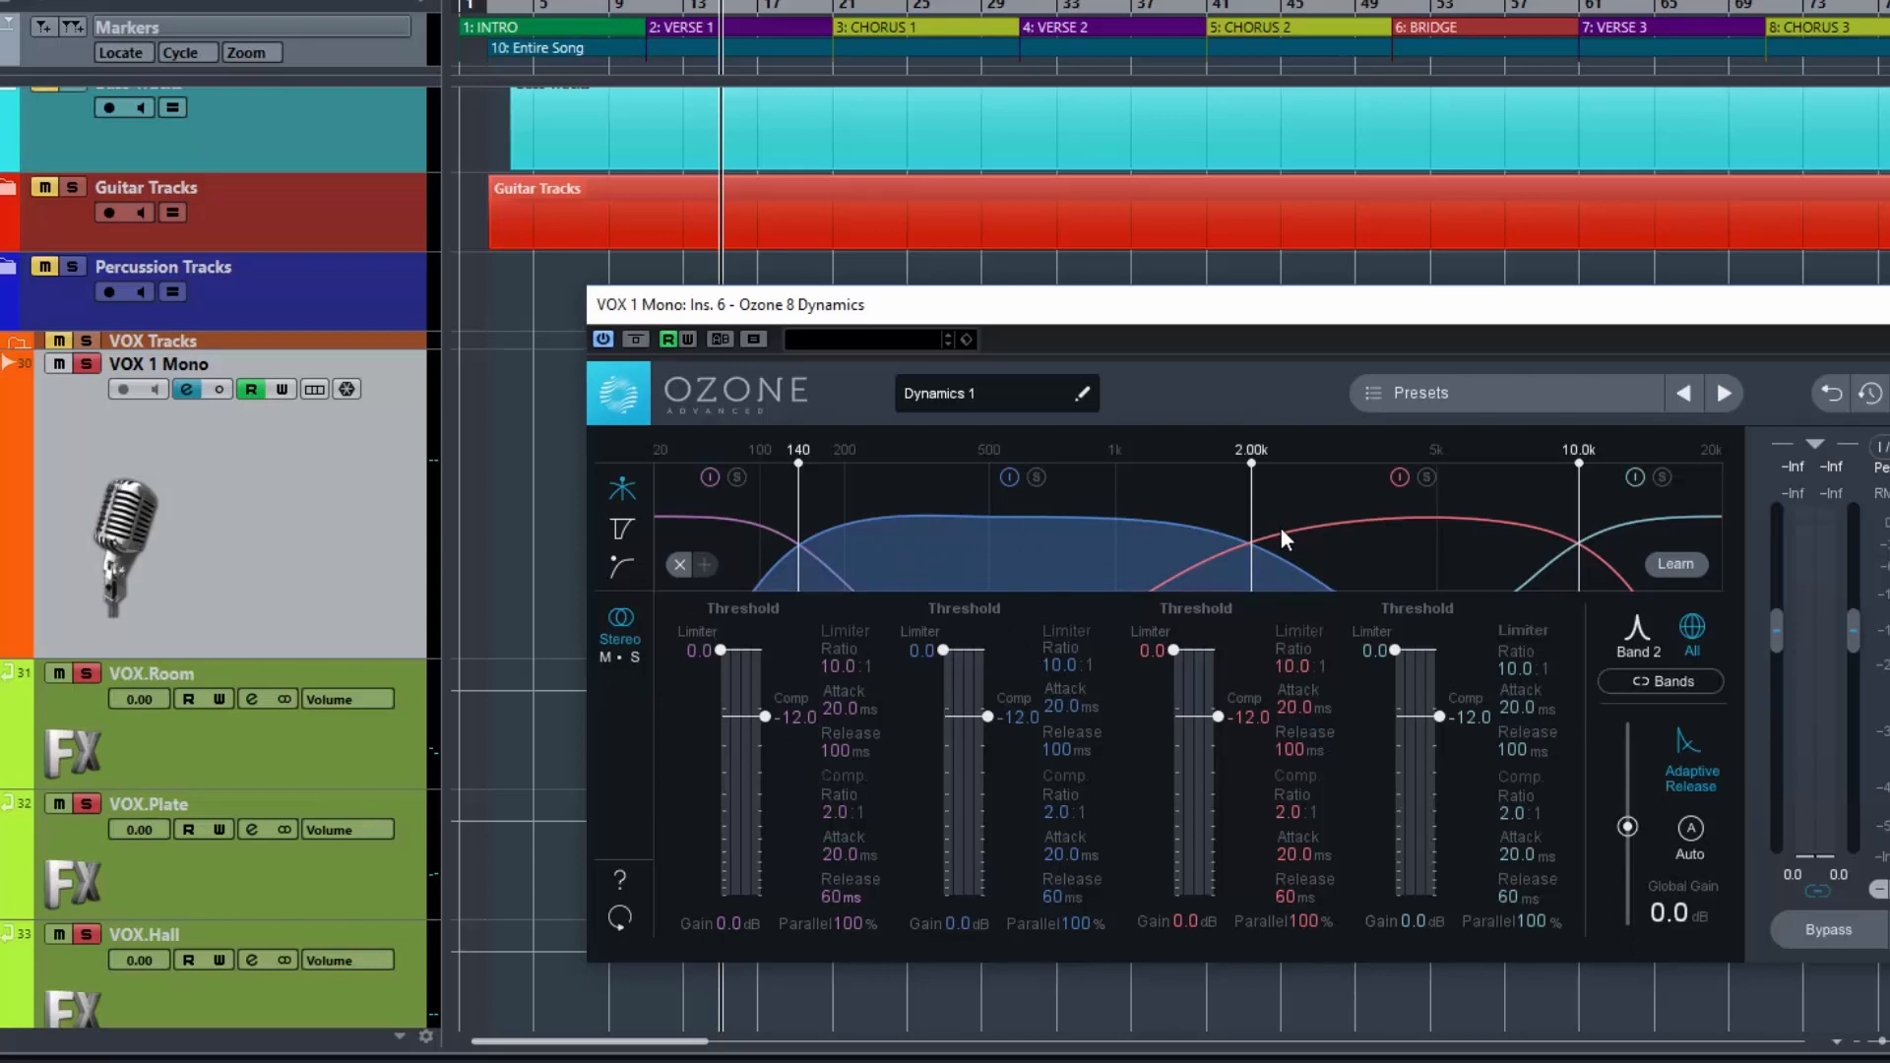
# - Isolate the breath range in Ozone's third band by setting its crossovers to 4.53 kHz and 9.33 kHz
pyautogui.moveTo(1257, 520); pyautogui.dragTo(1377, 533)
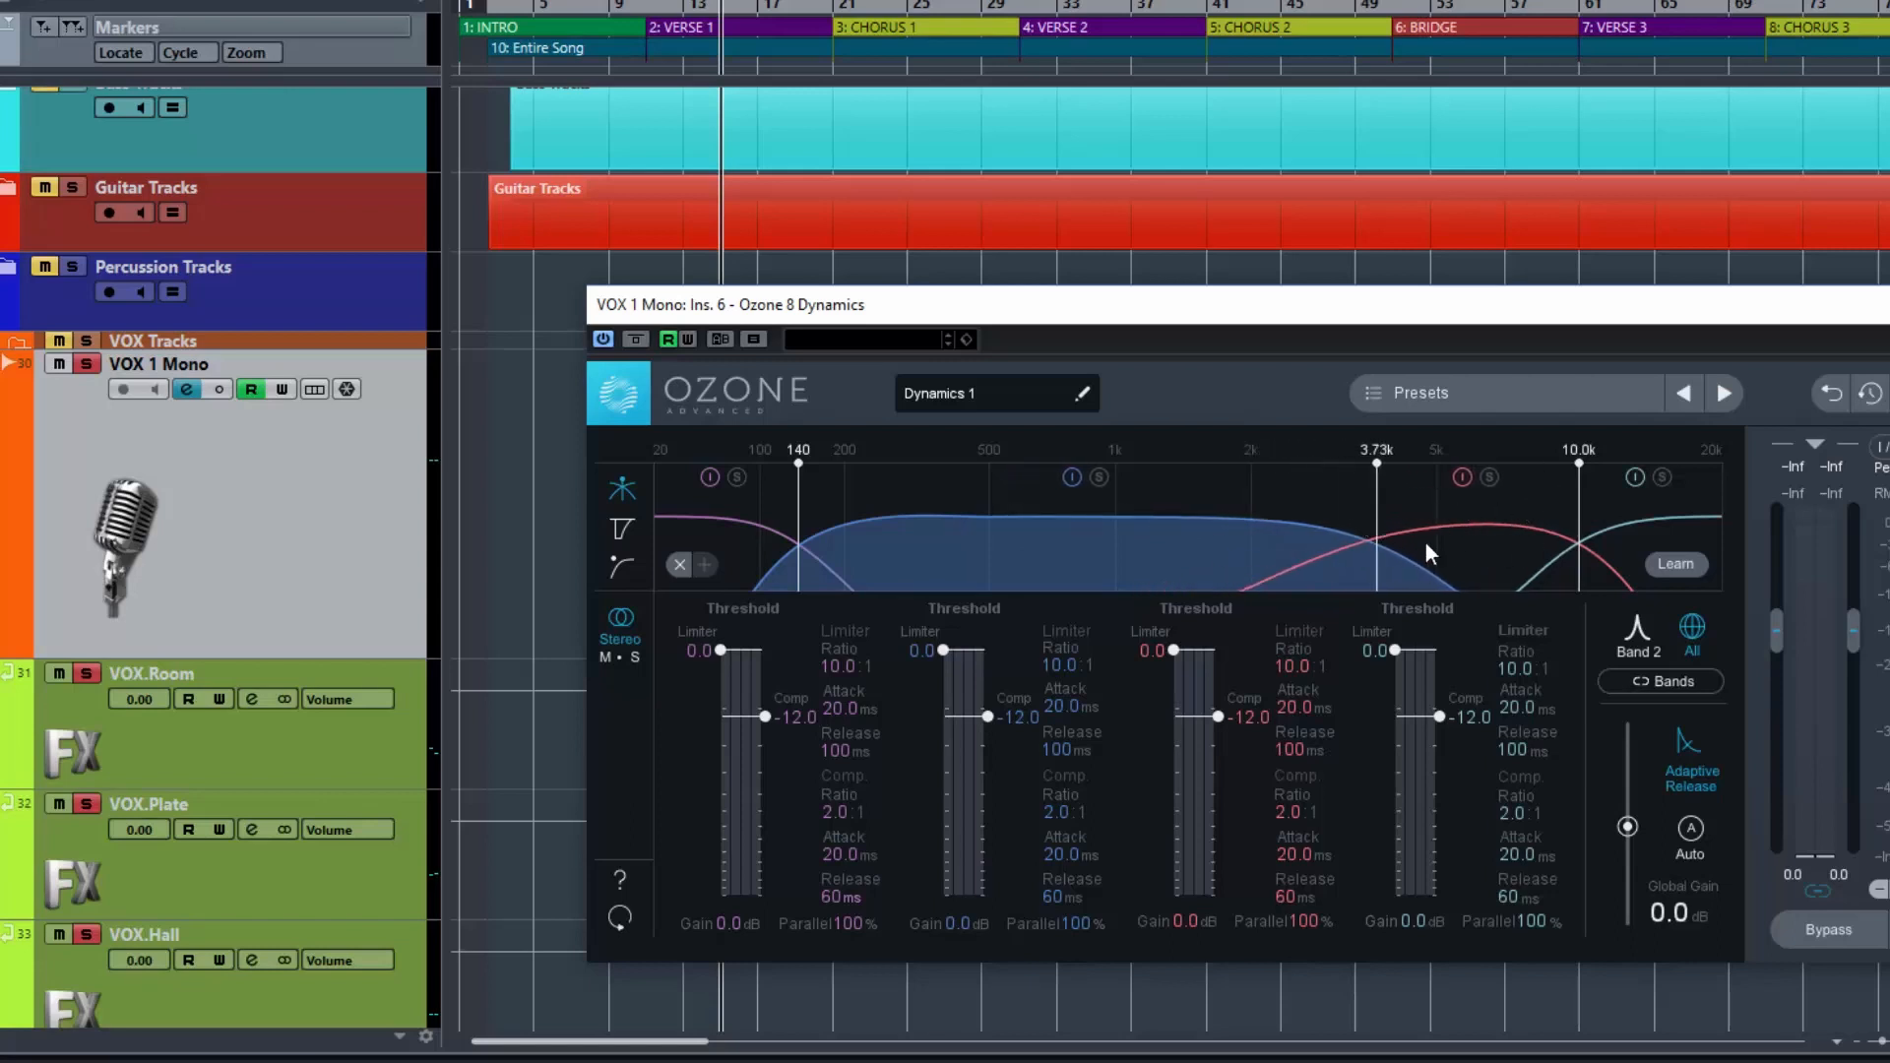
pyautogui.moveTo(1377, 515); pyautogui.dragTo(1416, 521)
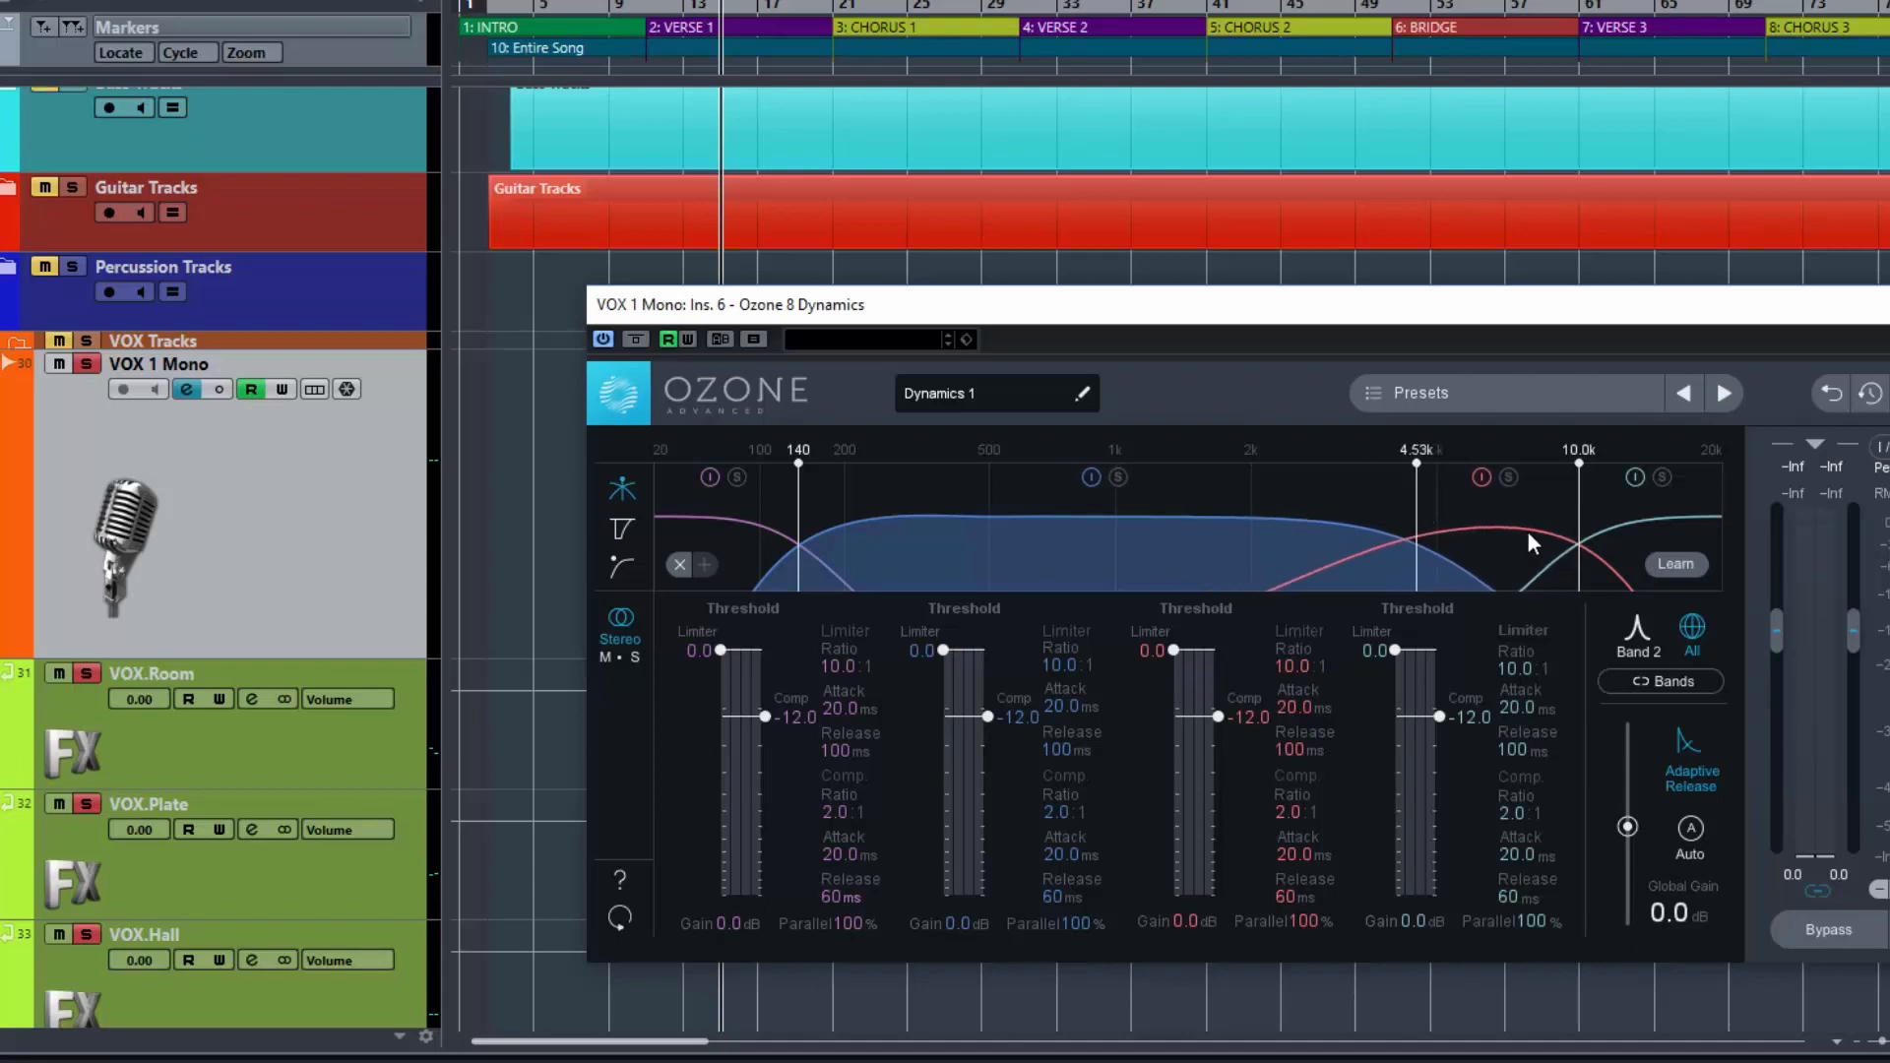
pyautogui.moveTo(1578, 520); pyautogui.dragTo(1564, 520)
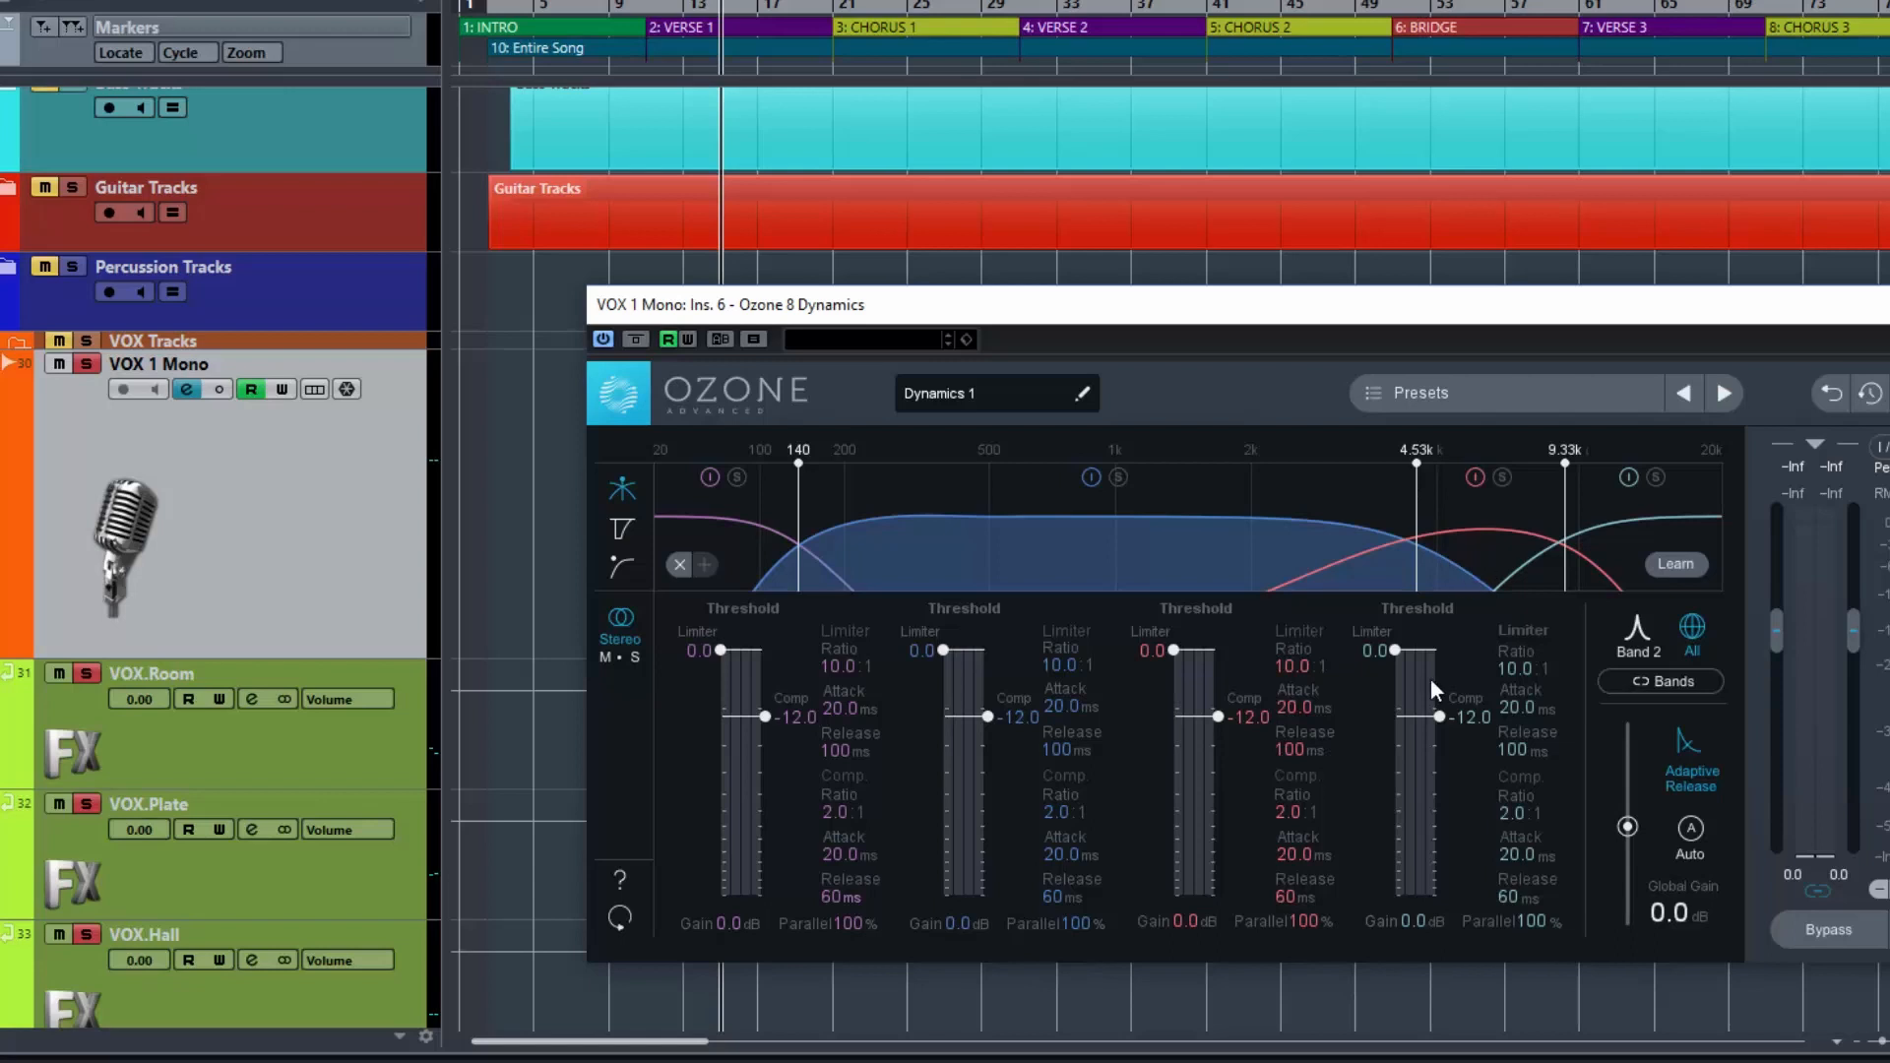
# - Disable Ozone Dynamics bands 1, 2 and 4 so that only band 3 is processed
pyautogui.click(711, 478)
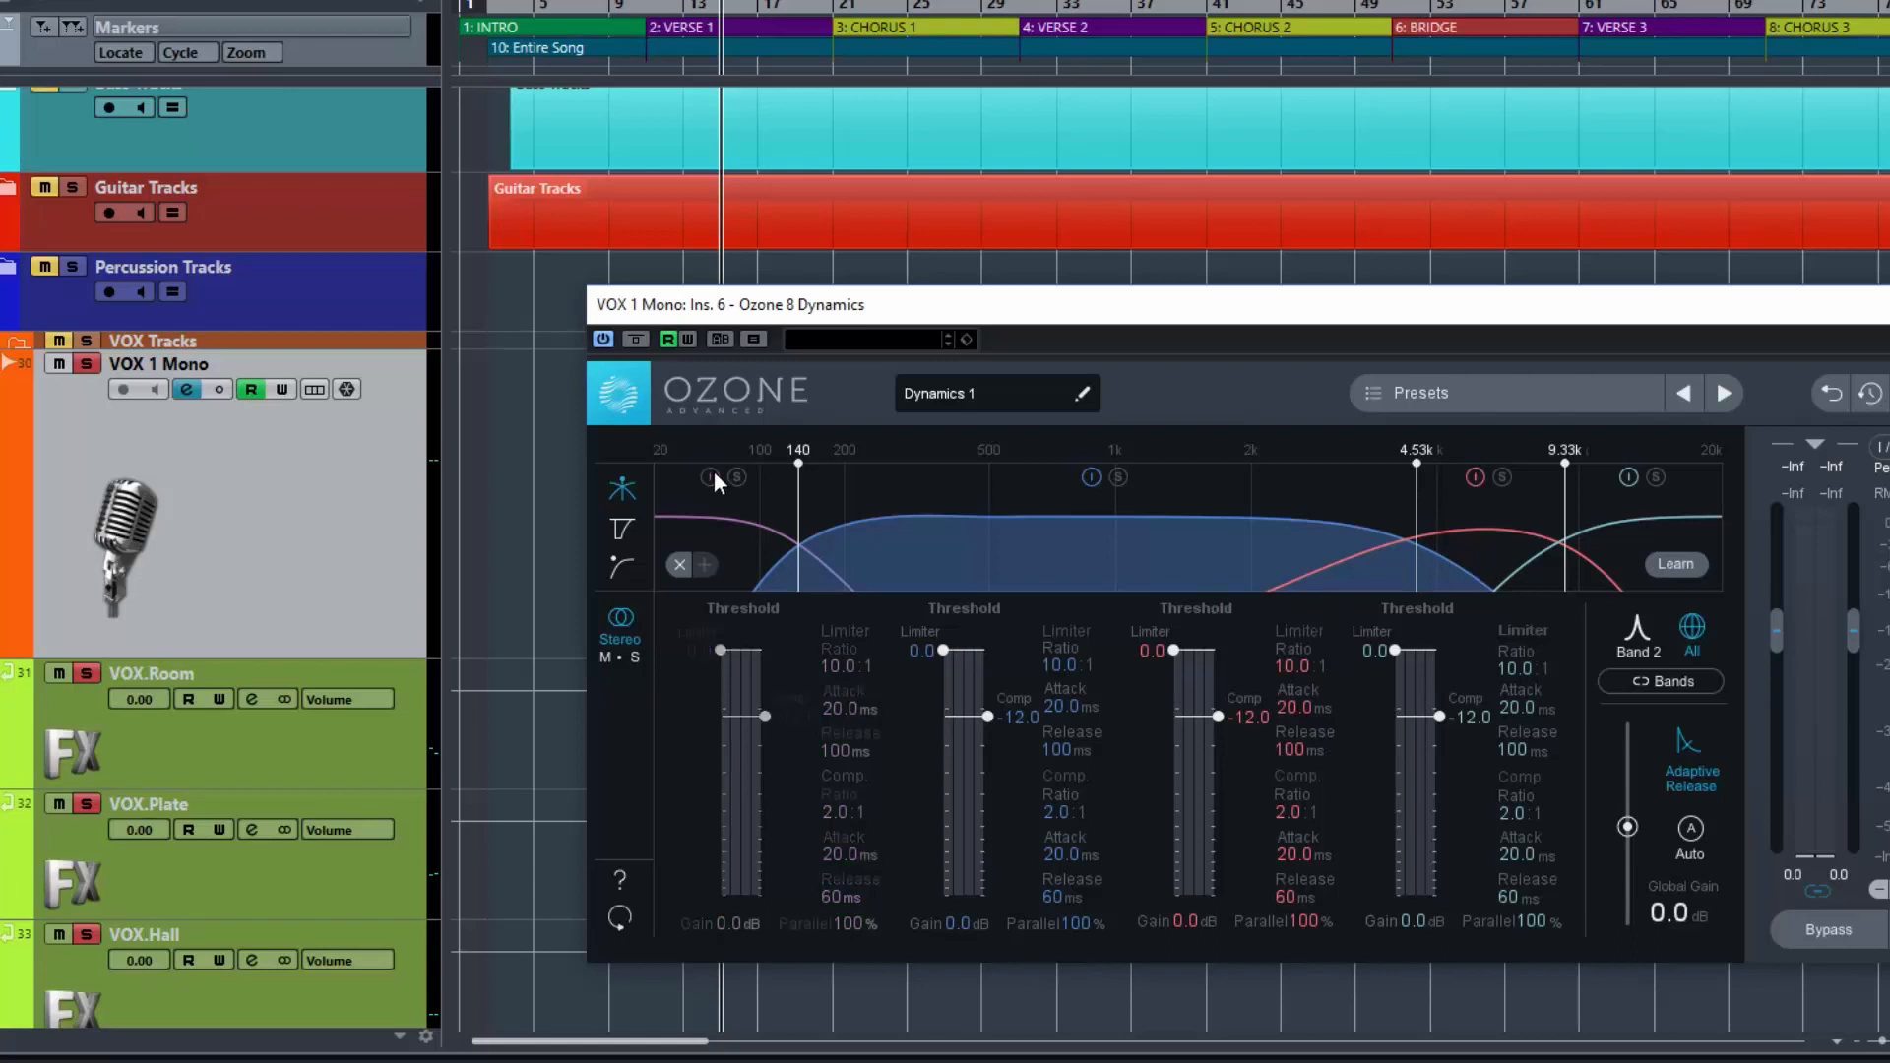
pyautogui.click(1091, 477)
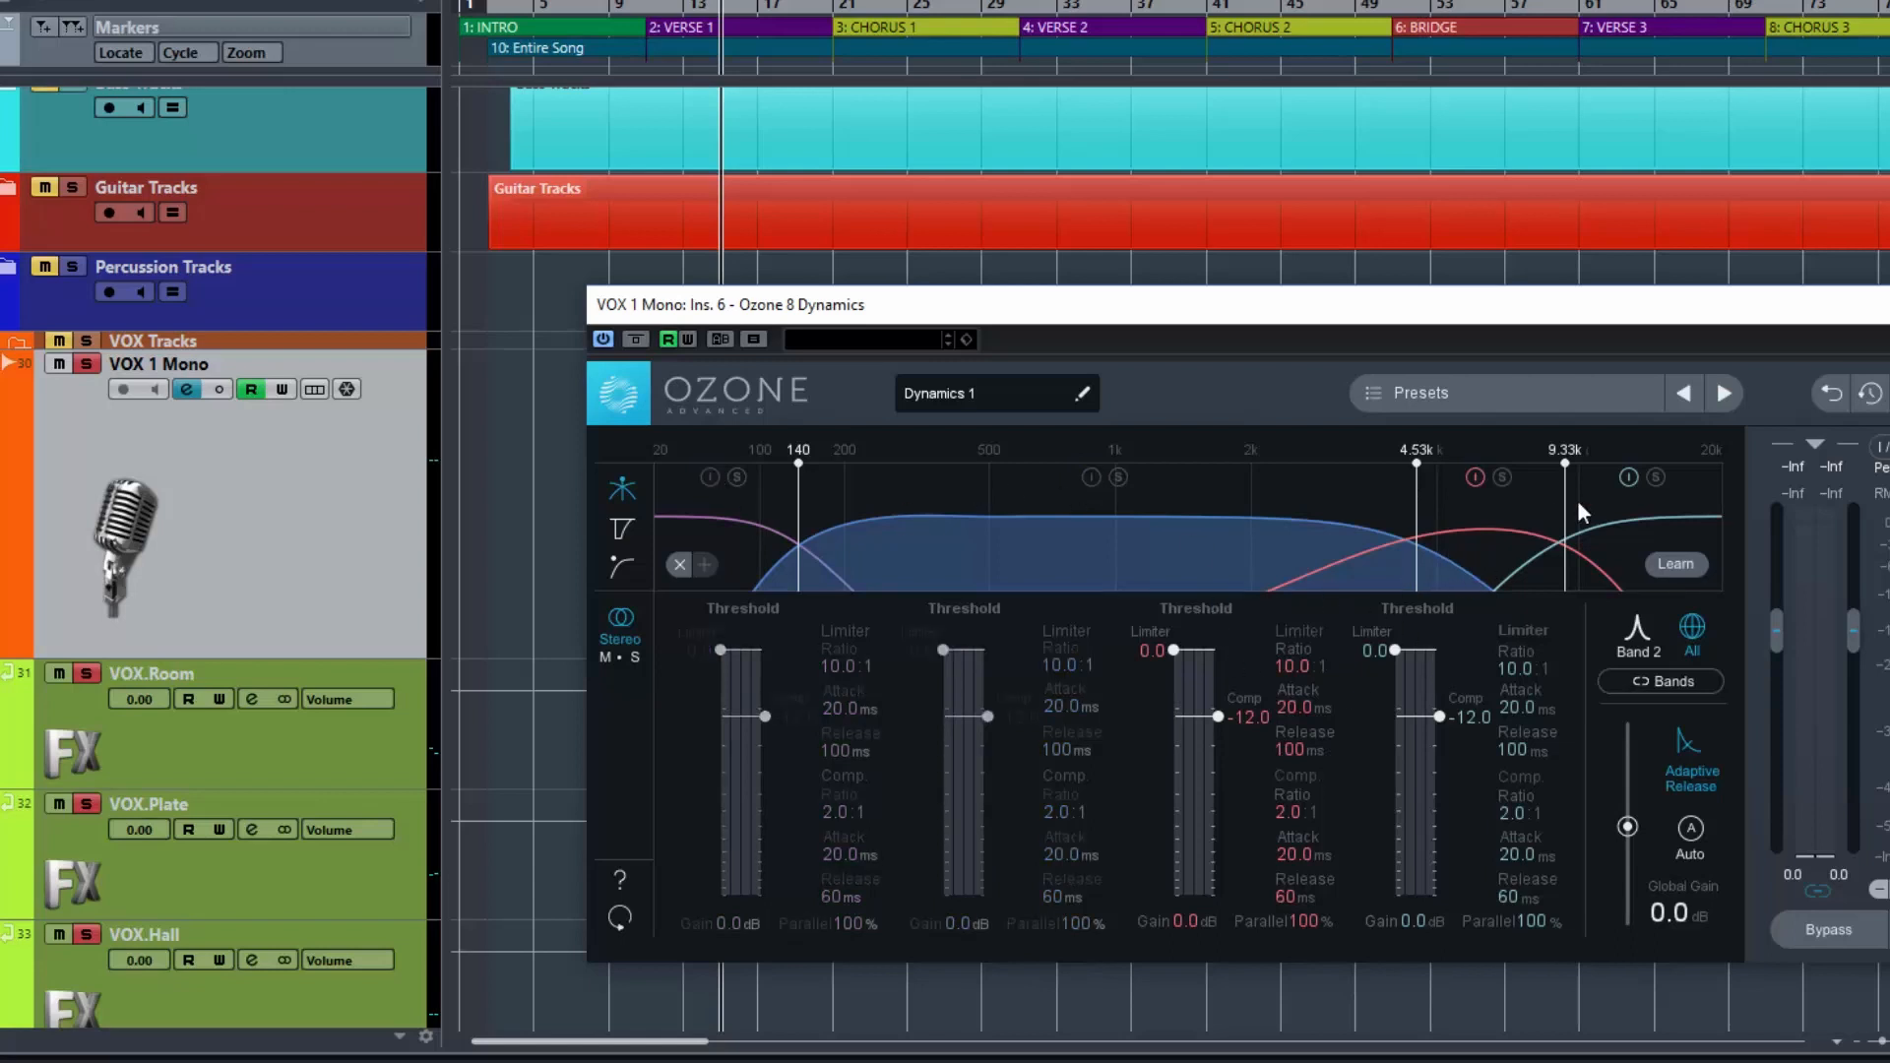
pyautogui.click(1628, 477)
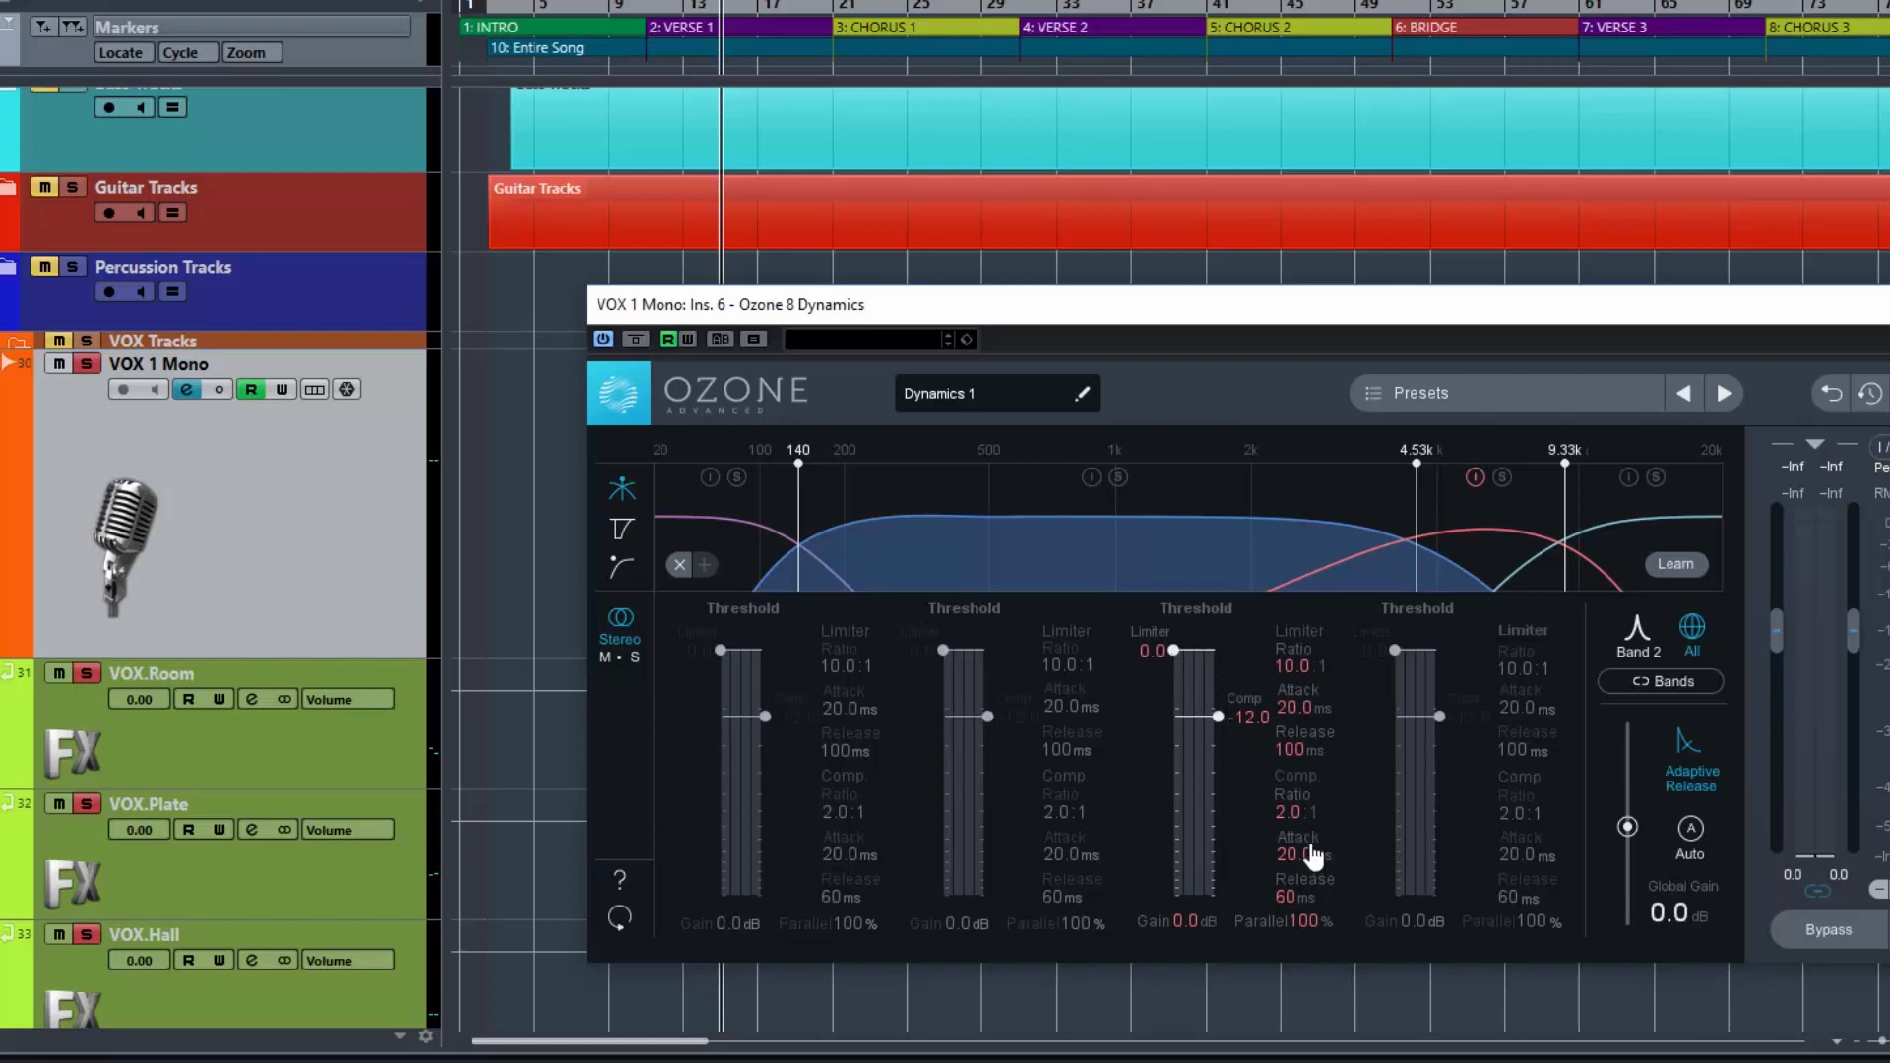
# - Set band 3's compressor to a 9.5:1 ratio, 4 ms attack, 114 ms release and 0.0 knee in its single-band view
pyautogui.moveTo(1297, 827)
pyautogui.mouseDown()
pyautogui.moveTo(1298, 756)
pyautogui.moveTo(1301, 817)
pyautogui.mouseUp()
pyautogui.click(1638, 635)
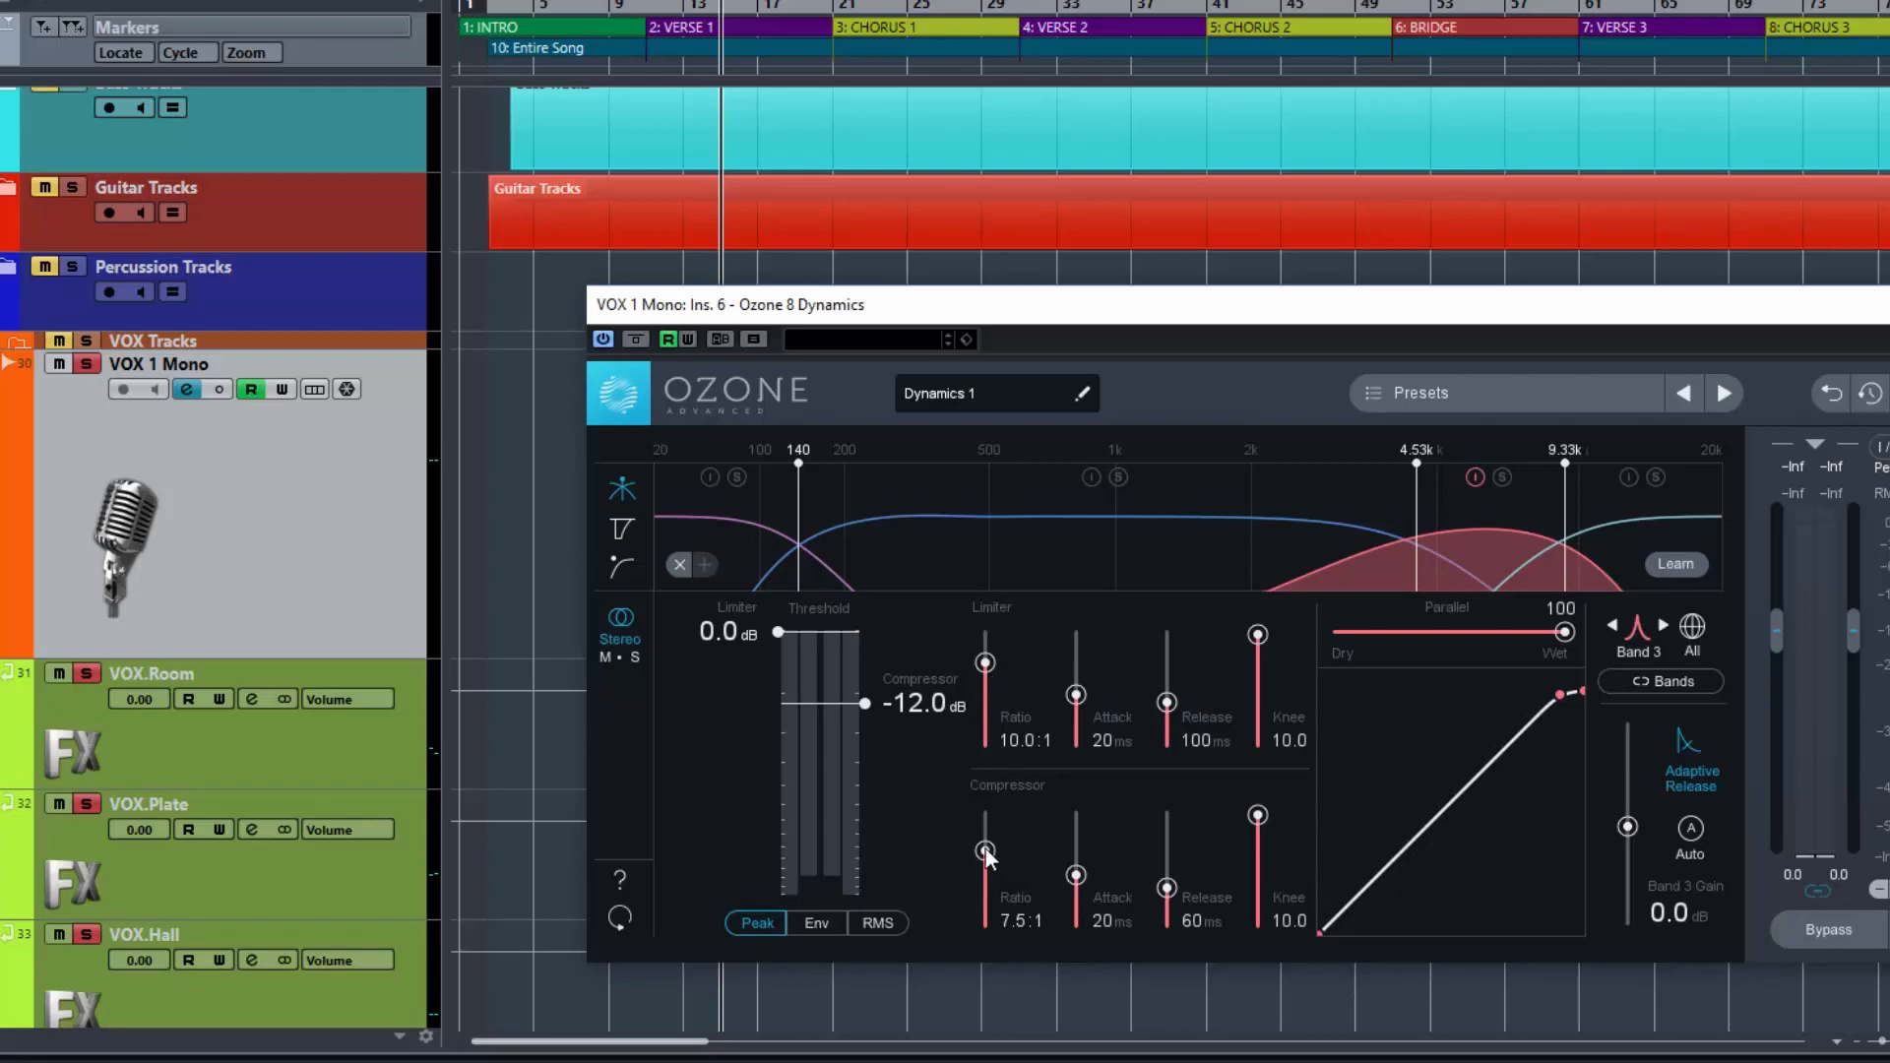
pyautogui.moveTo(983, 852); pyautogui.dragTo(986, 847)
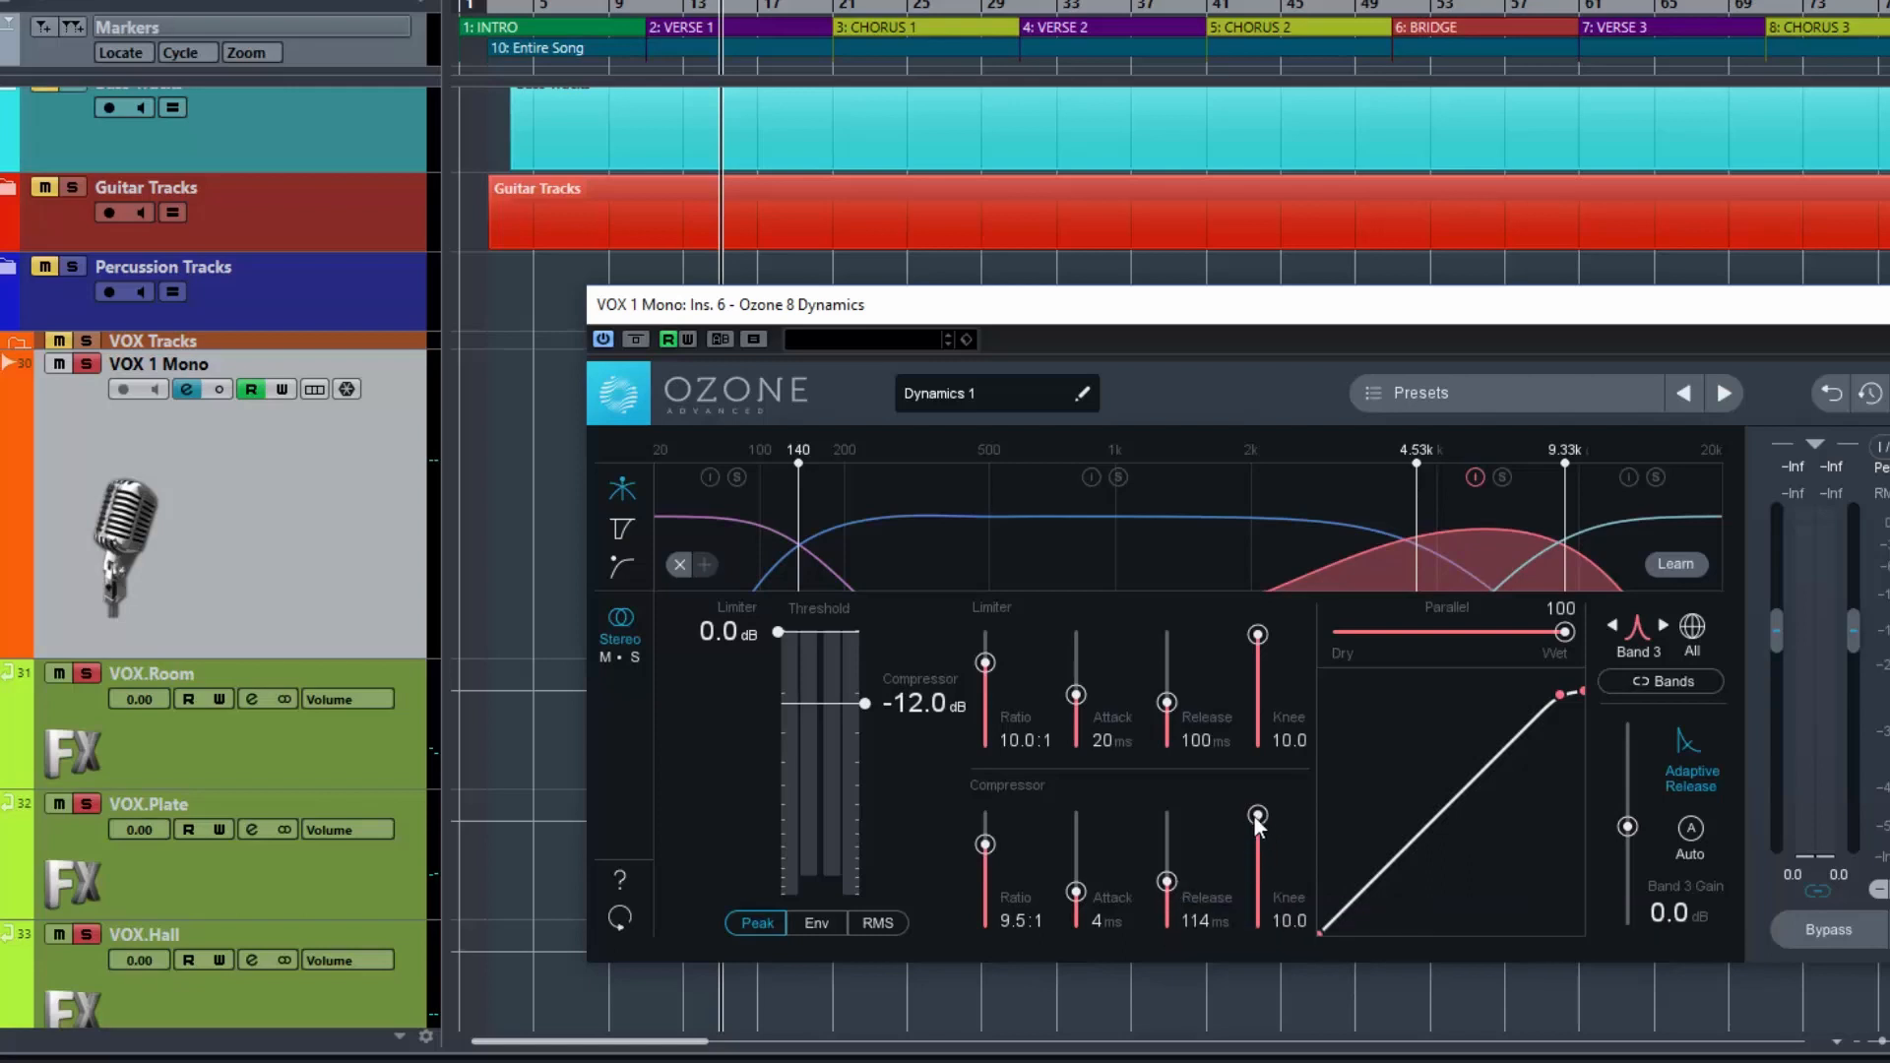
pyautogui.moveTo(1257, 817); pyautogui.dragTo(1277, 876)
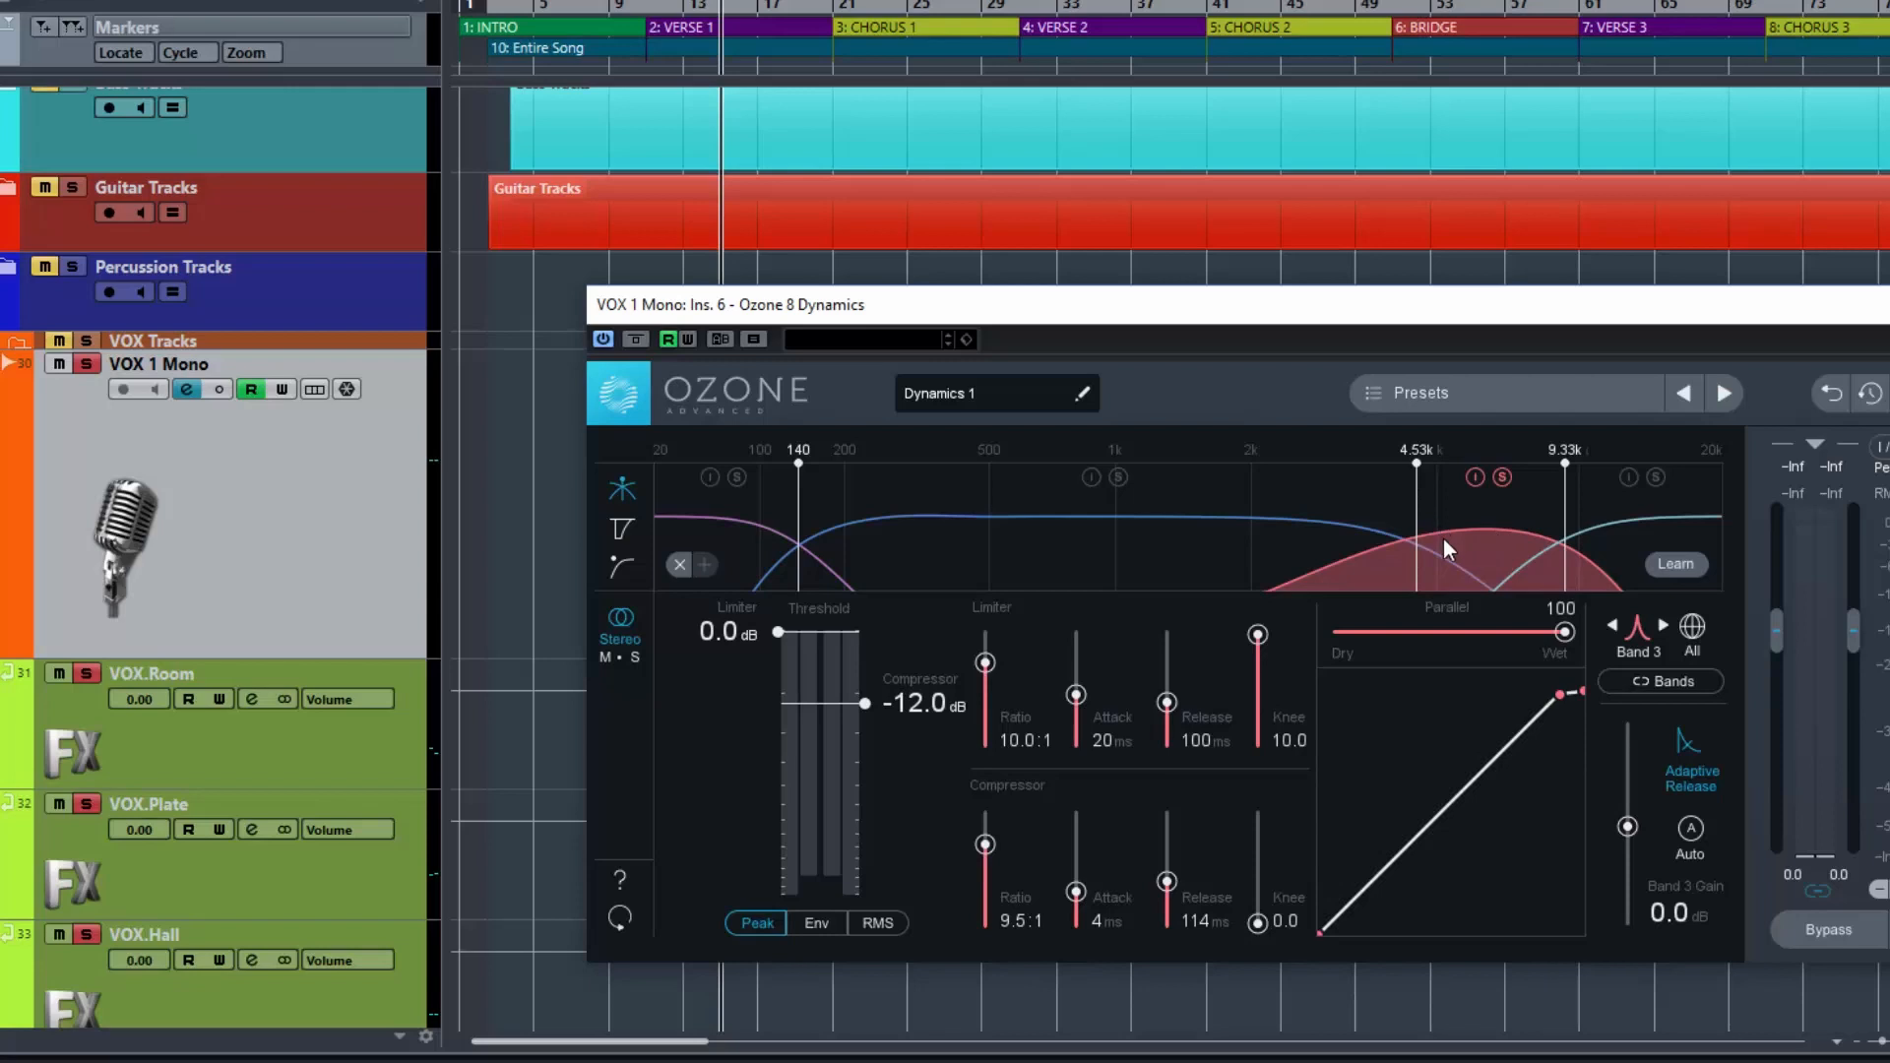
# - Play the vocal with band 3 soloed and move its crossovers to 5.75 kHz and 12.7 kHz
pyautogui.press('space')
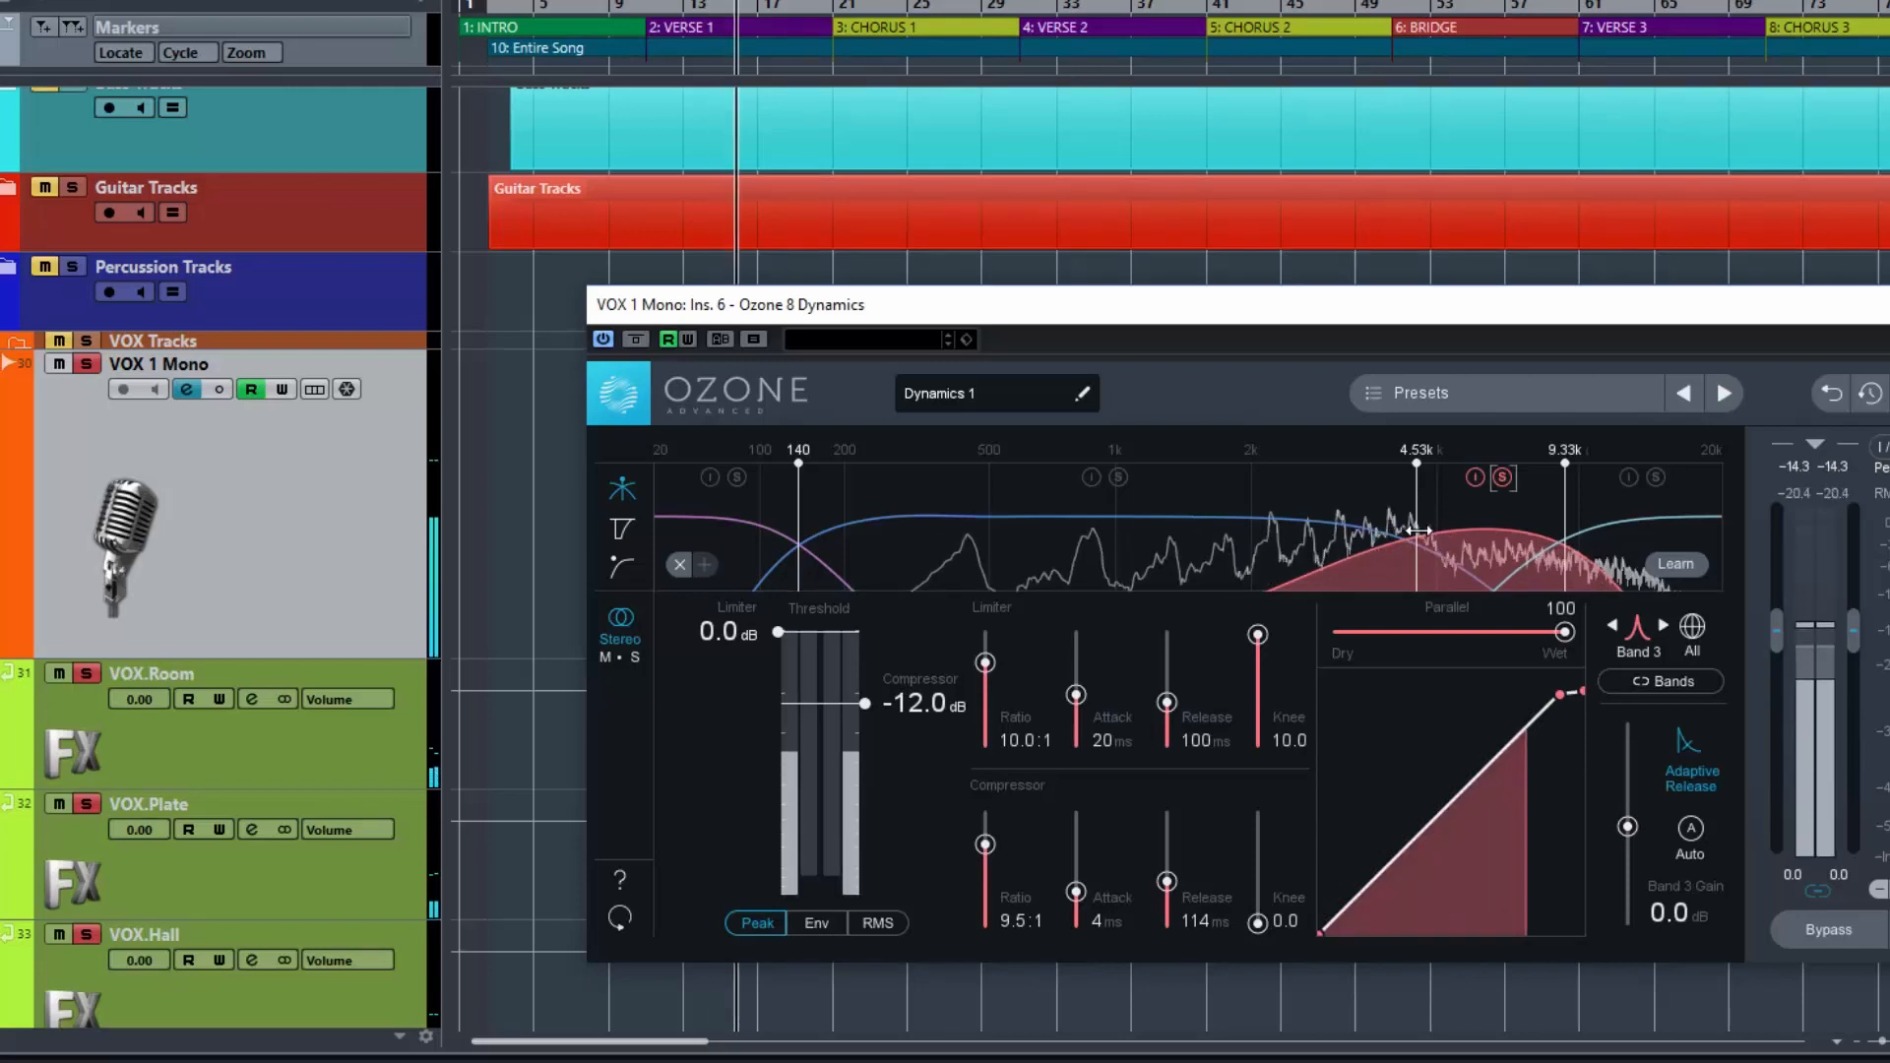
pyautogui.moveTo(1418, 531); pyautogui.dragTo(1625, 525)
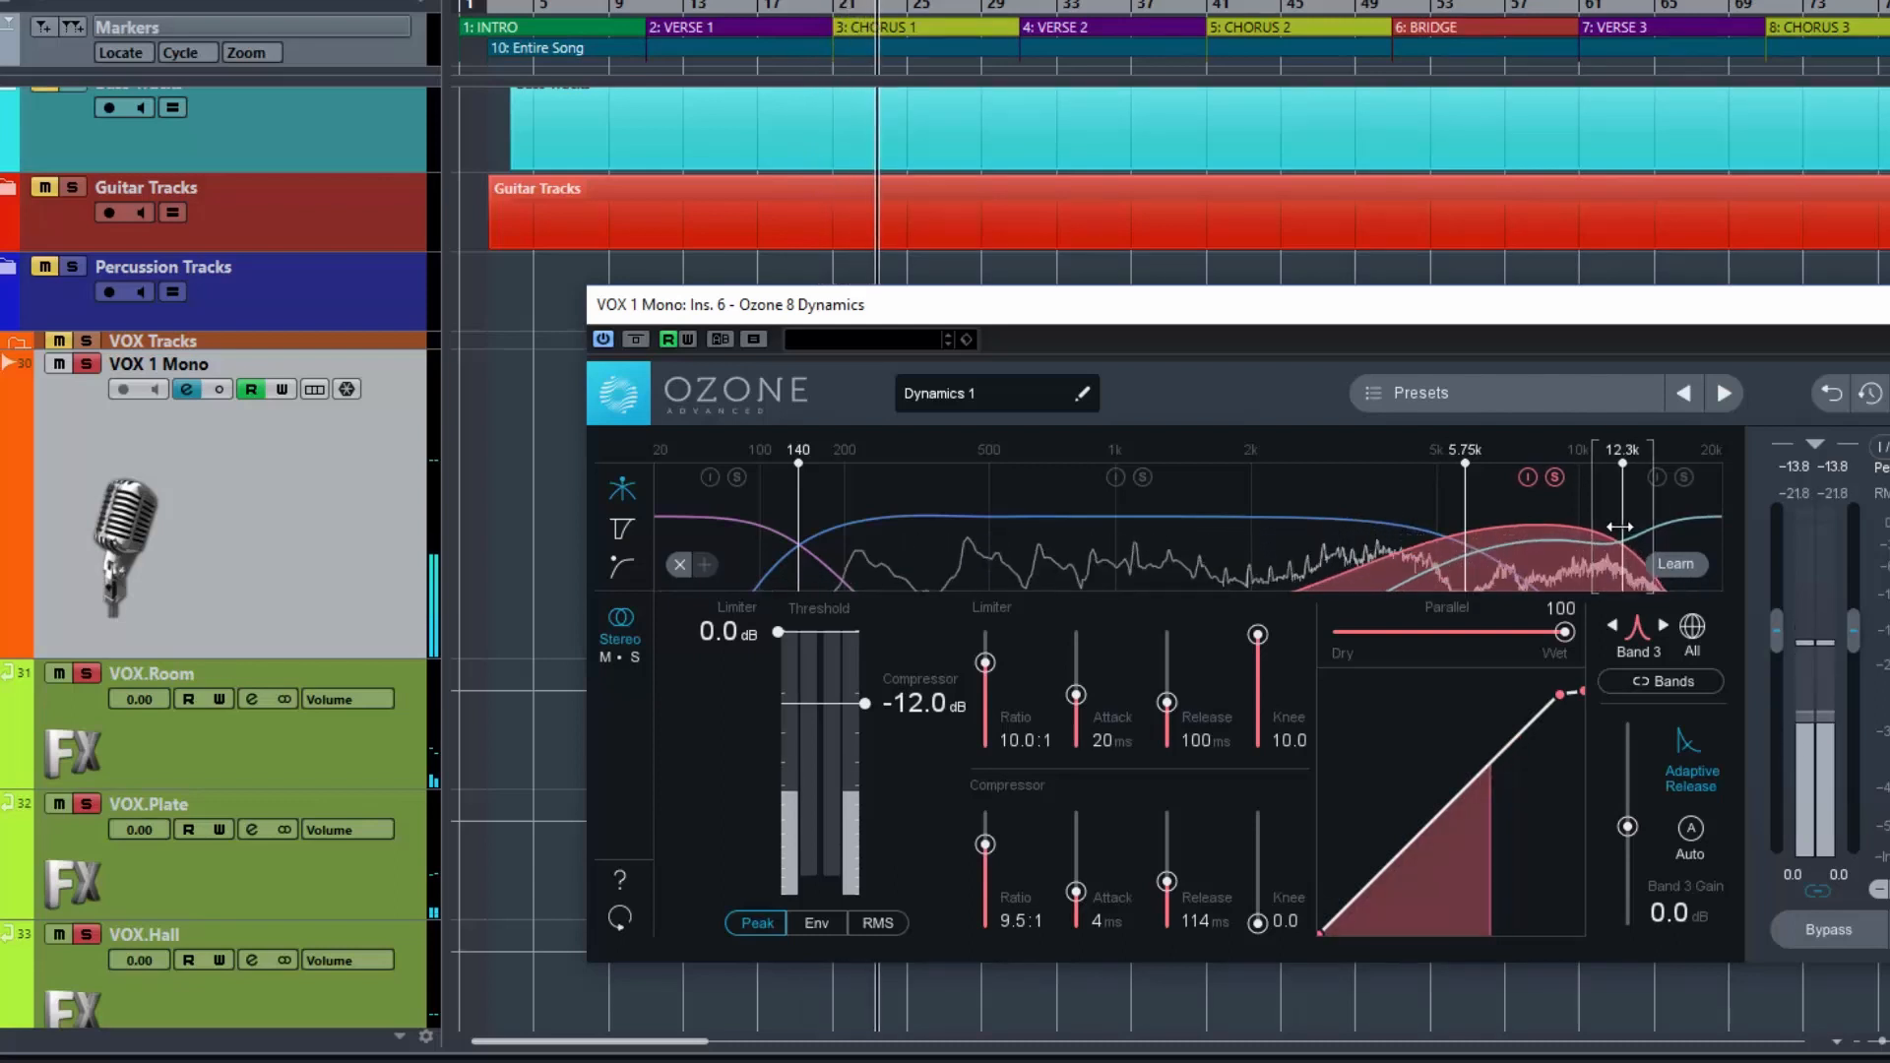
pyautogui.moveTo(1624, 526); pyautogui.dragTo(1628, 523)
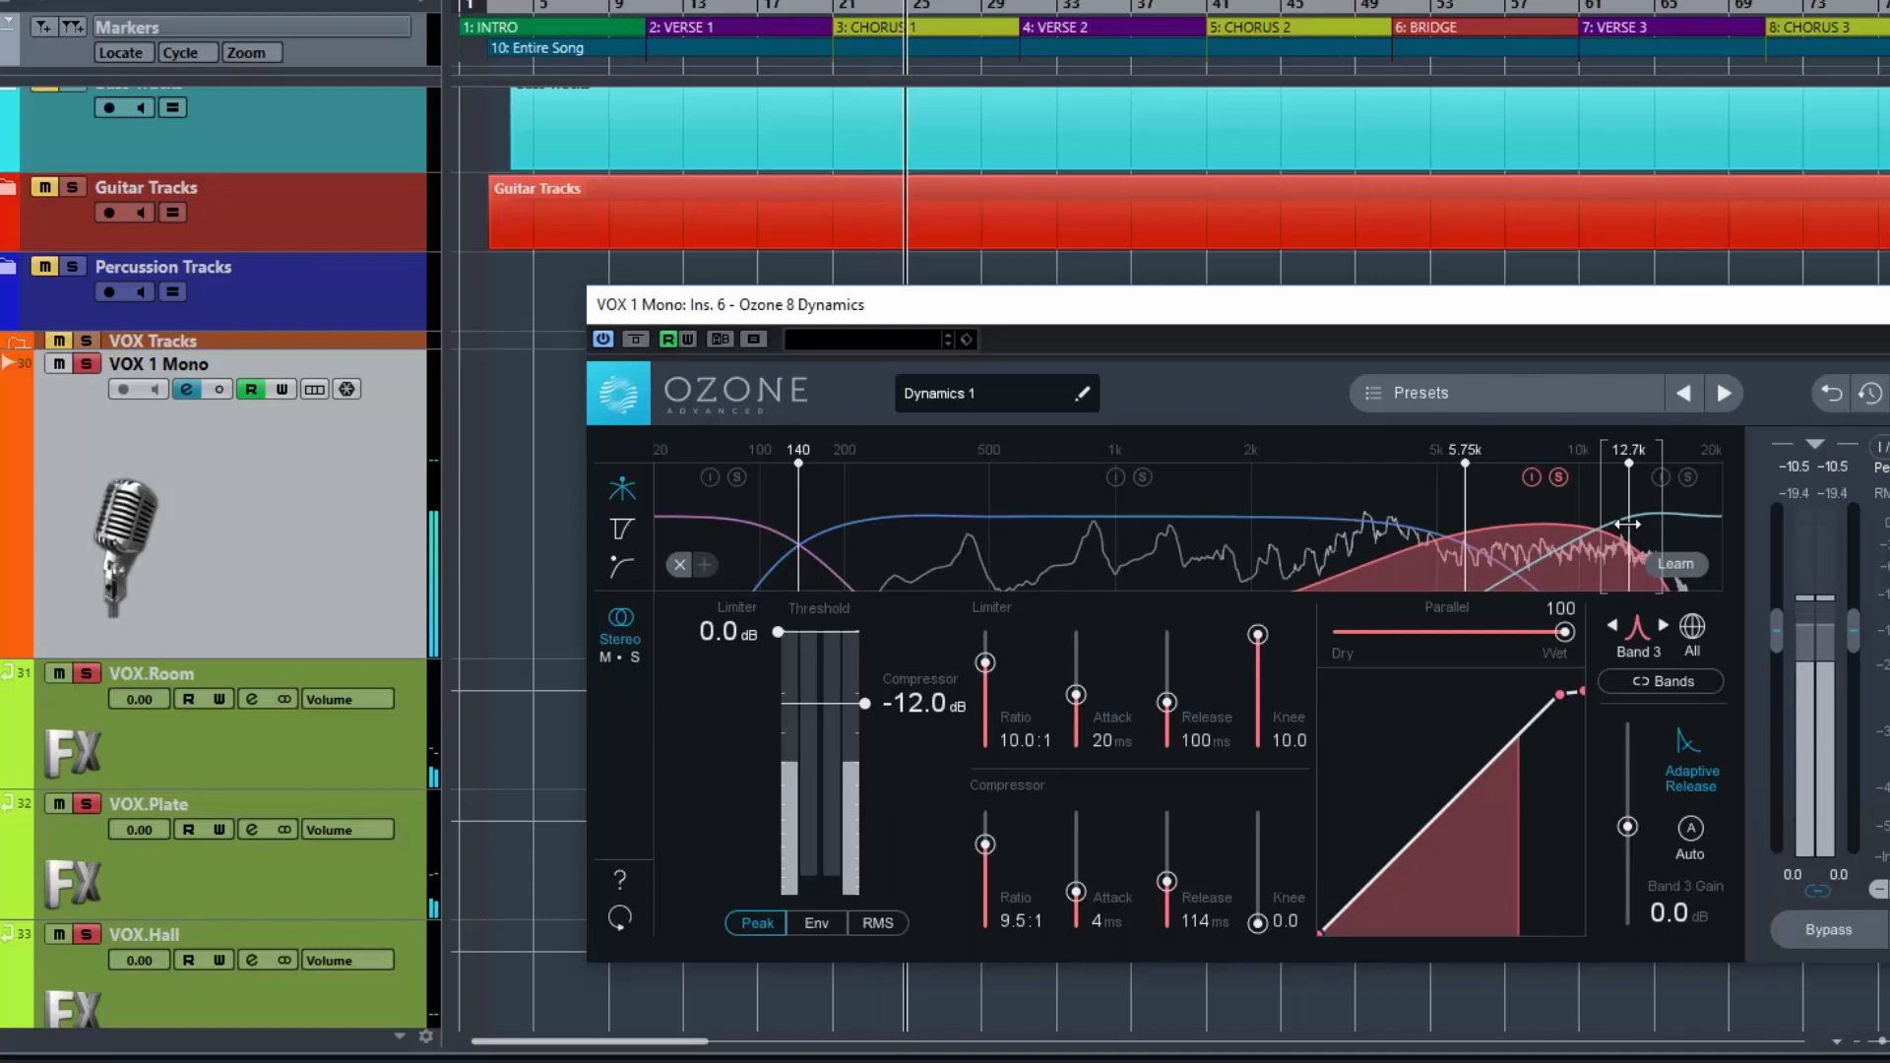
# - Raise band 3's lower crossover to 6.43 kHz, stop playback and turn off the band's solo
pyautogui.moveTo(1459, 538); pyautogui.dragTo(1488, 539)
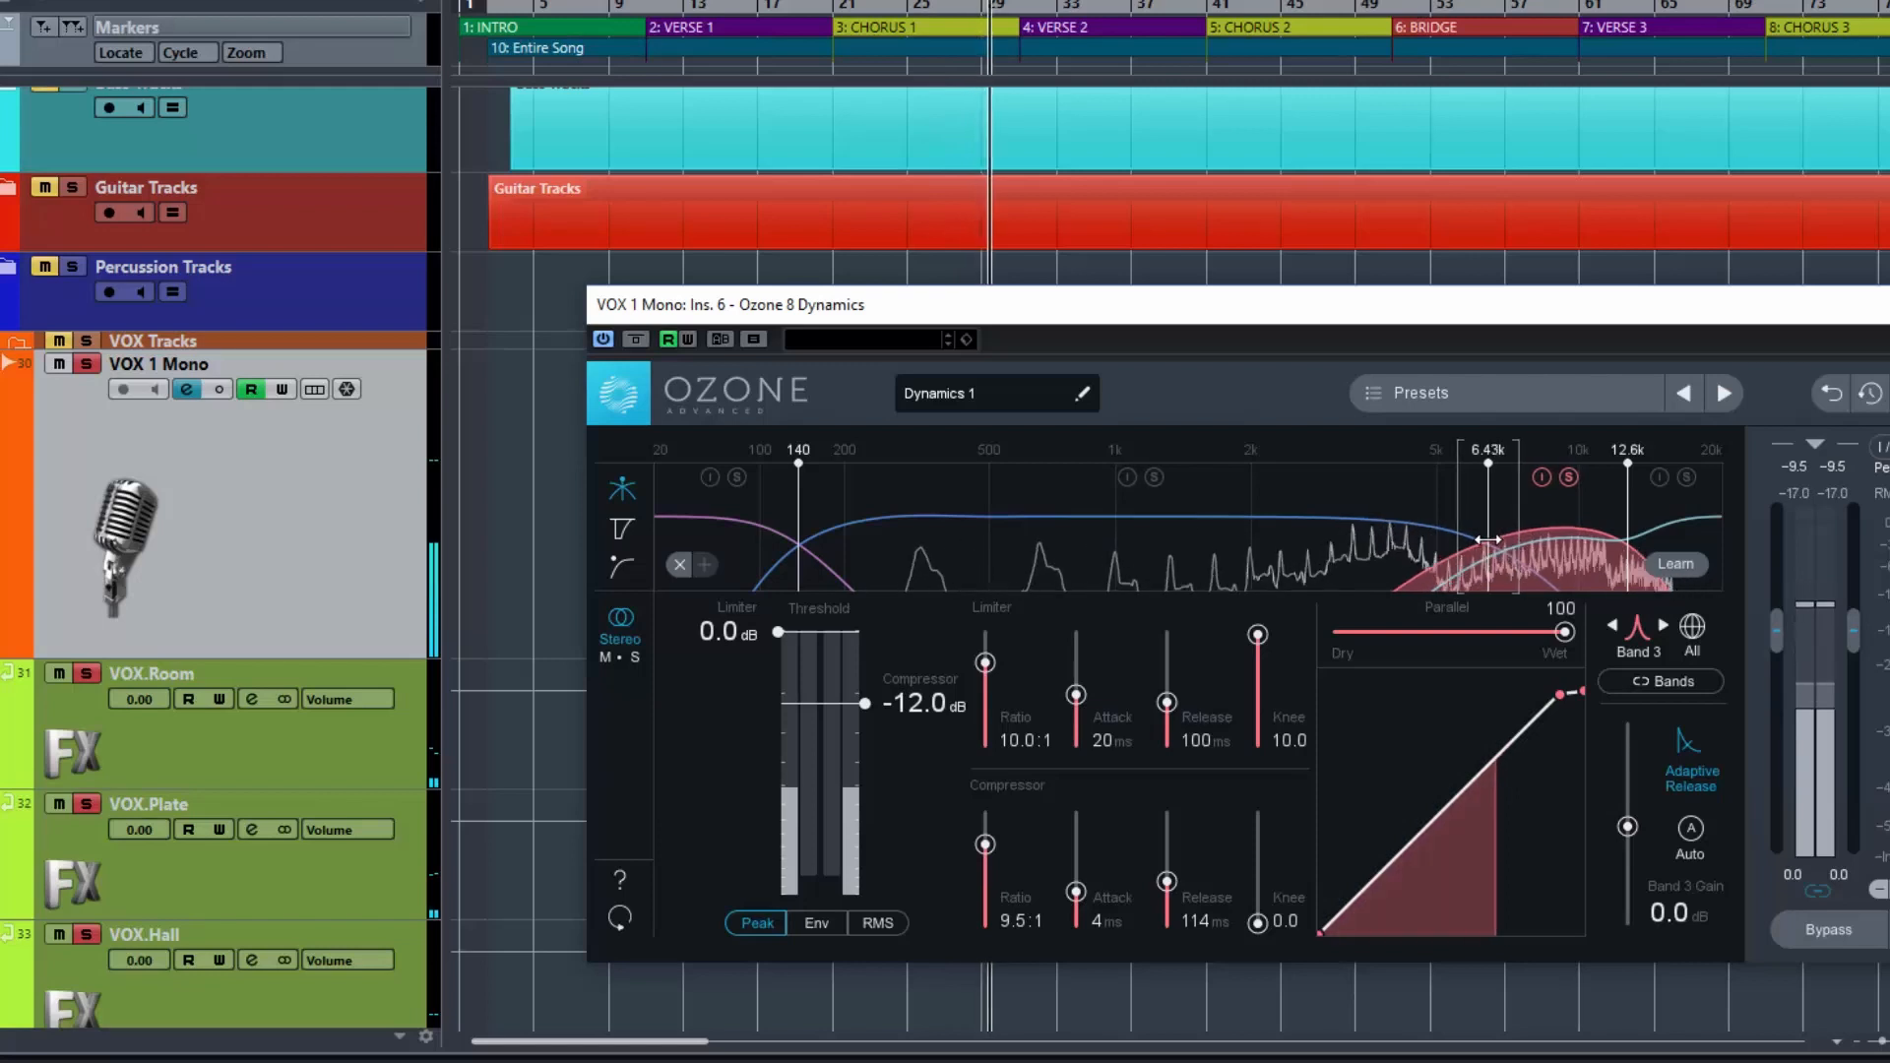
pyautogui.press('space')
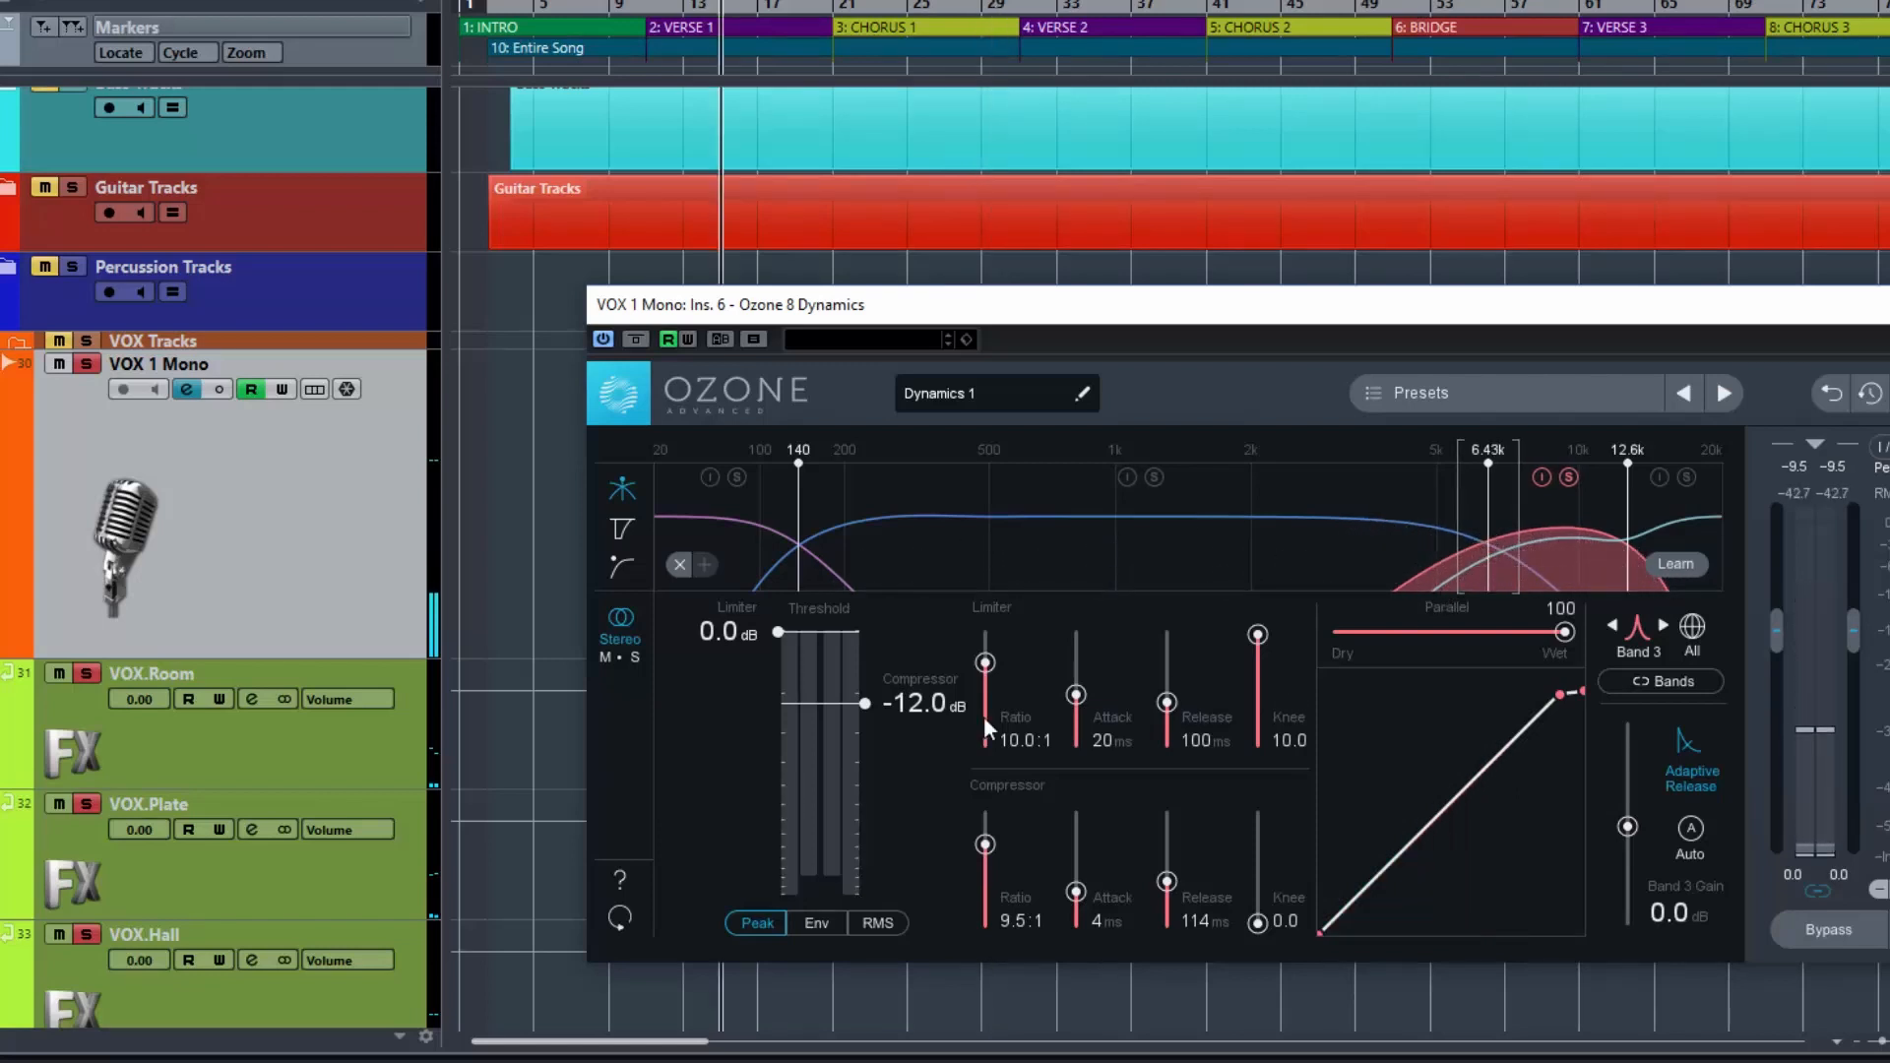
pyautogui.click(1569, 477)
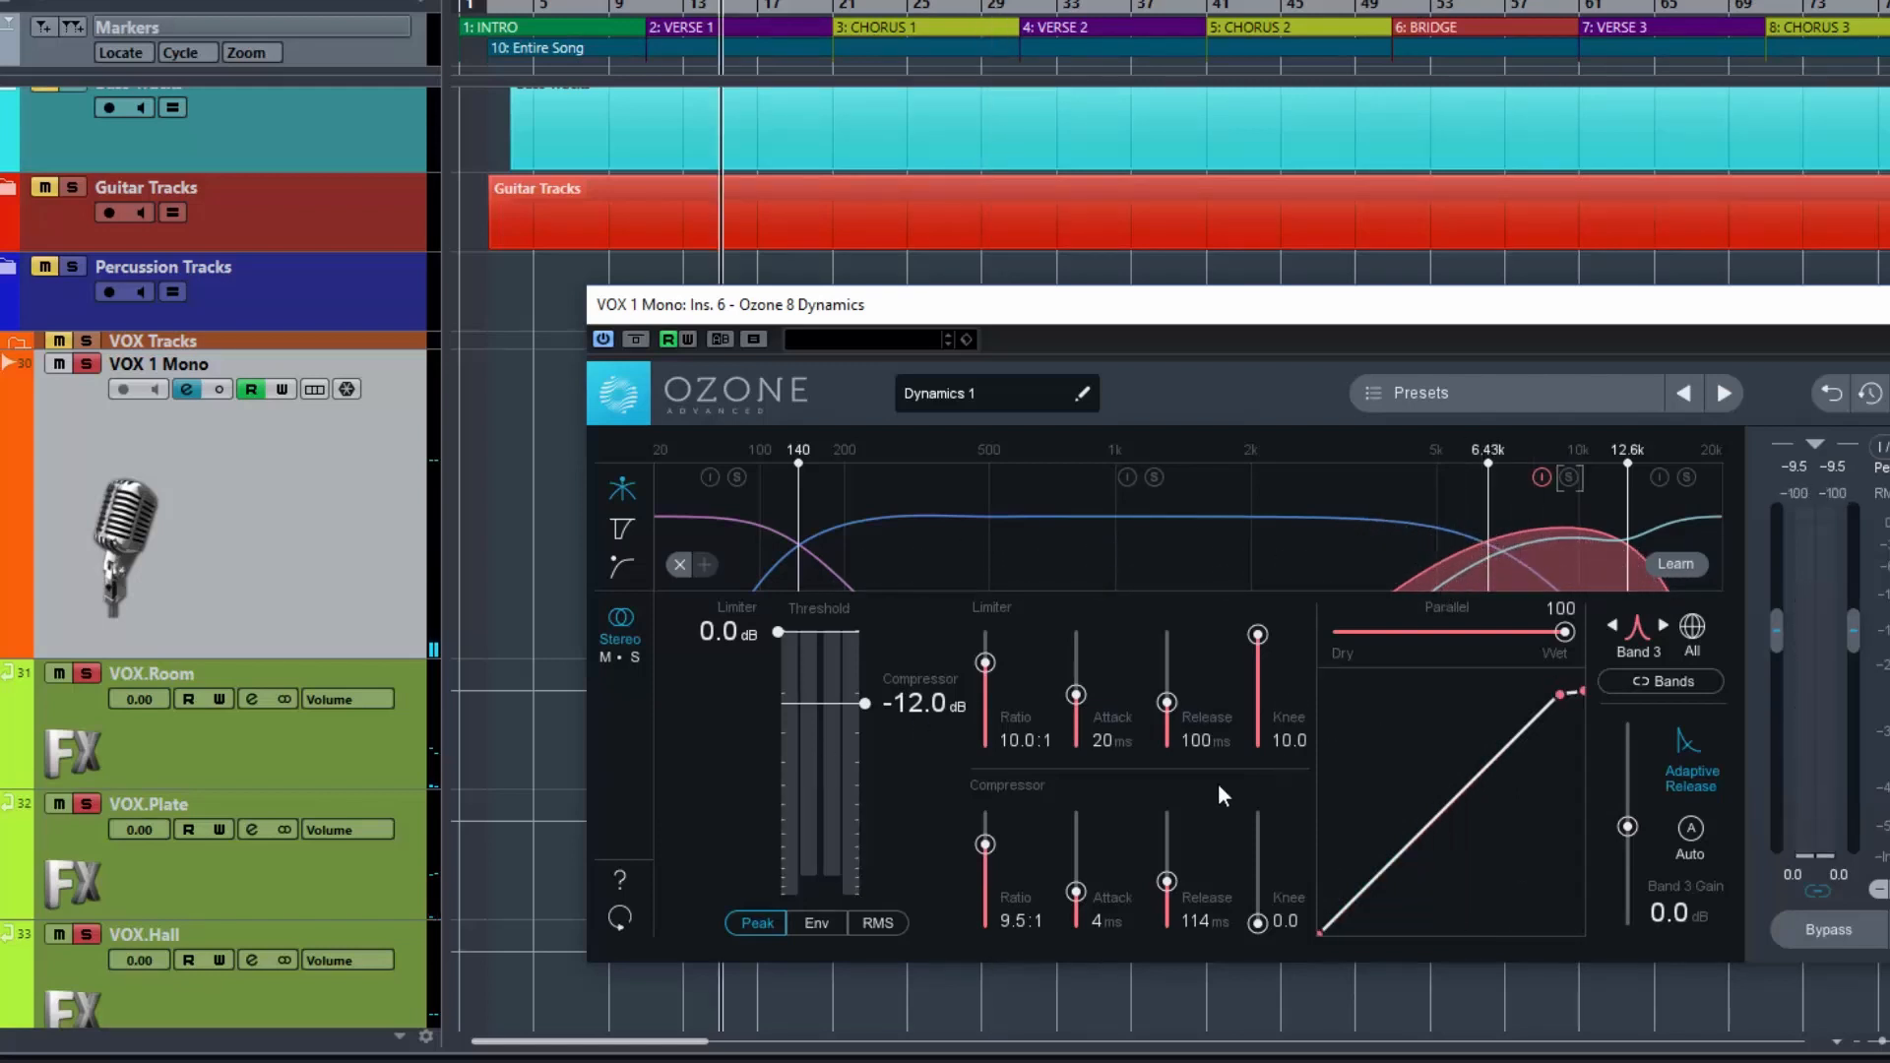
# - Play the vocal and lower band 3's compressor threshold by ear to -37.2 dB
pyautogui.press('space')
pyautogui.moveTo(864, 702); pyautogui.dragTo(898, 792)
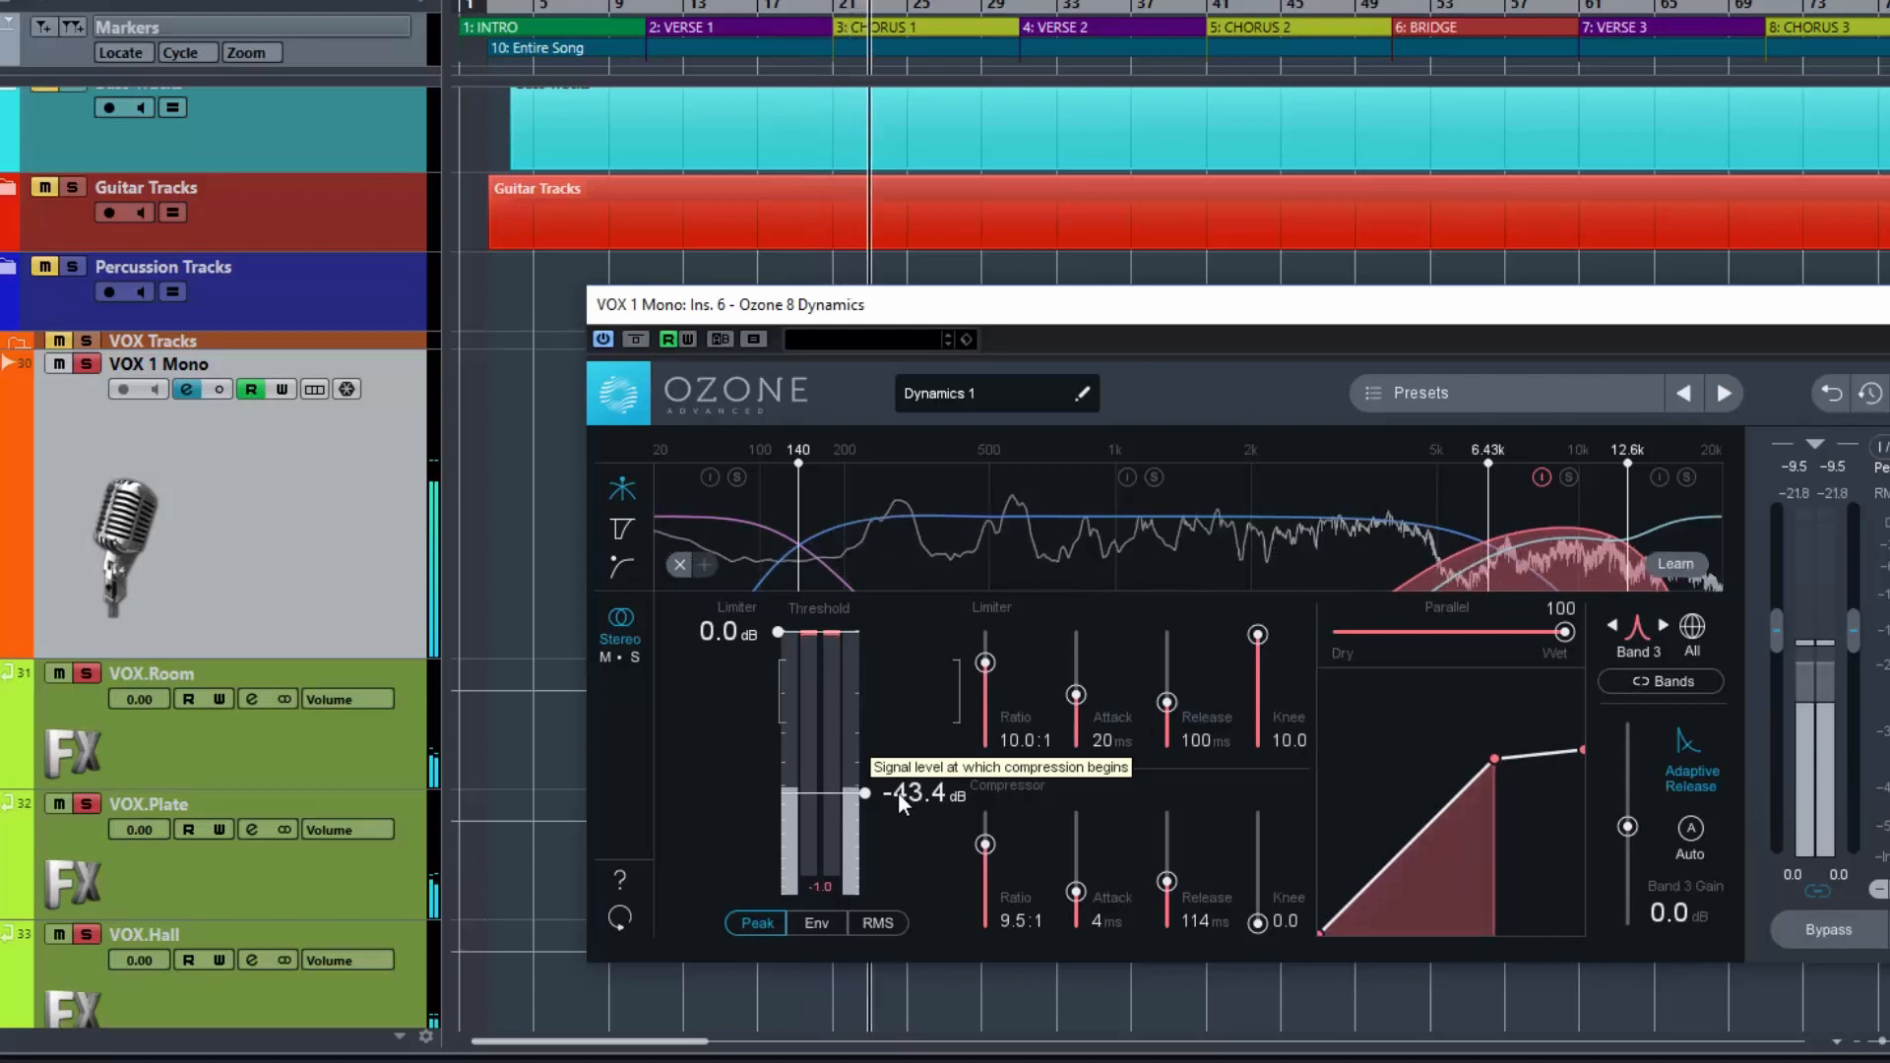
pyautogui.moveTo(897, 792); pyautogui.dragTo(900, 786)
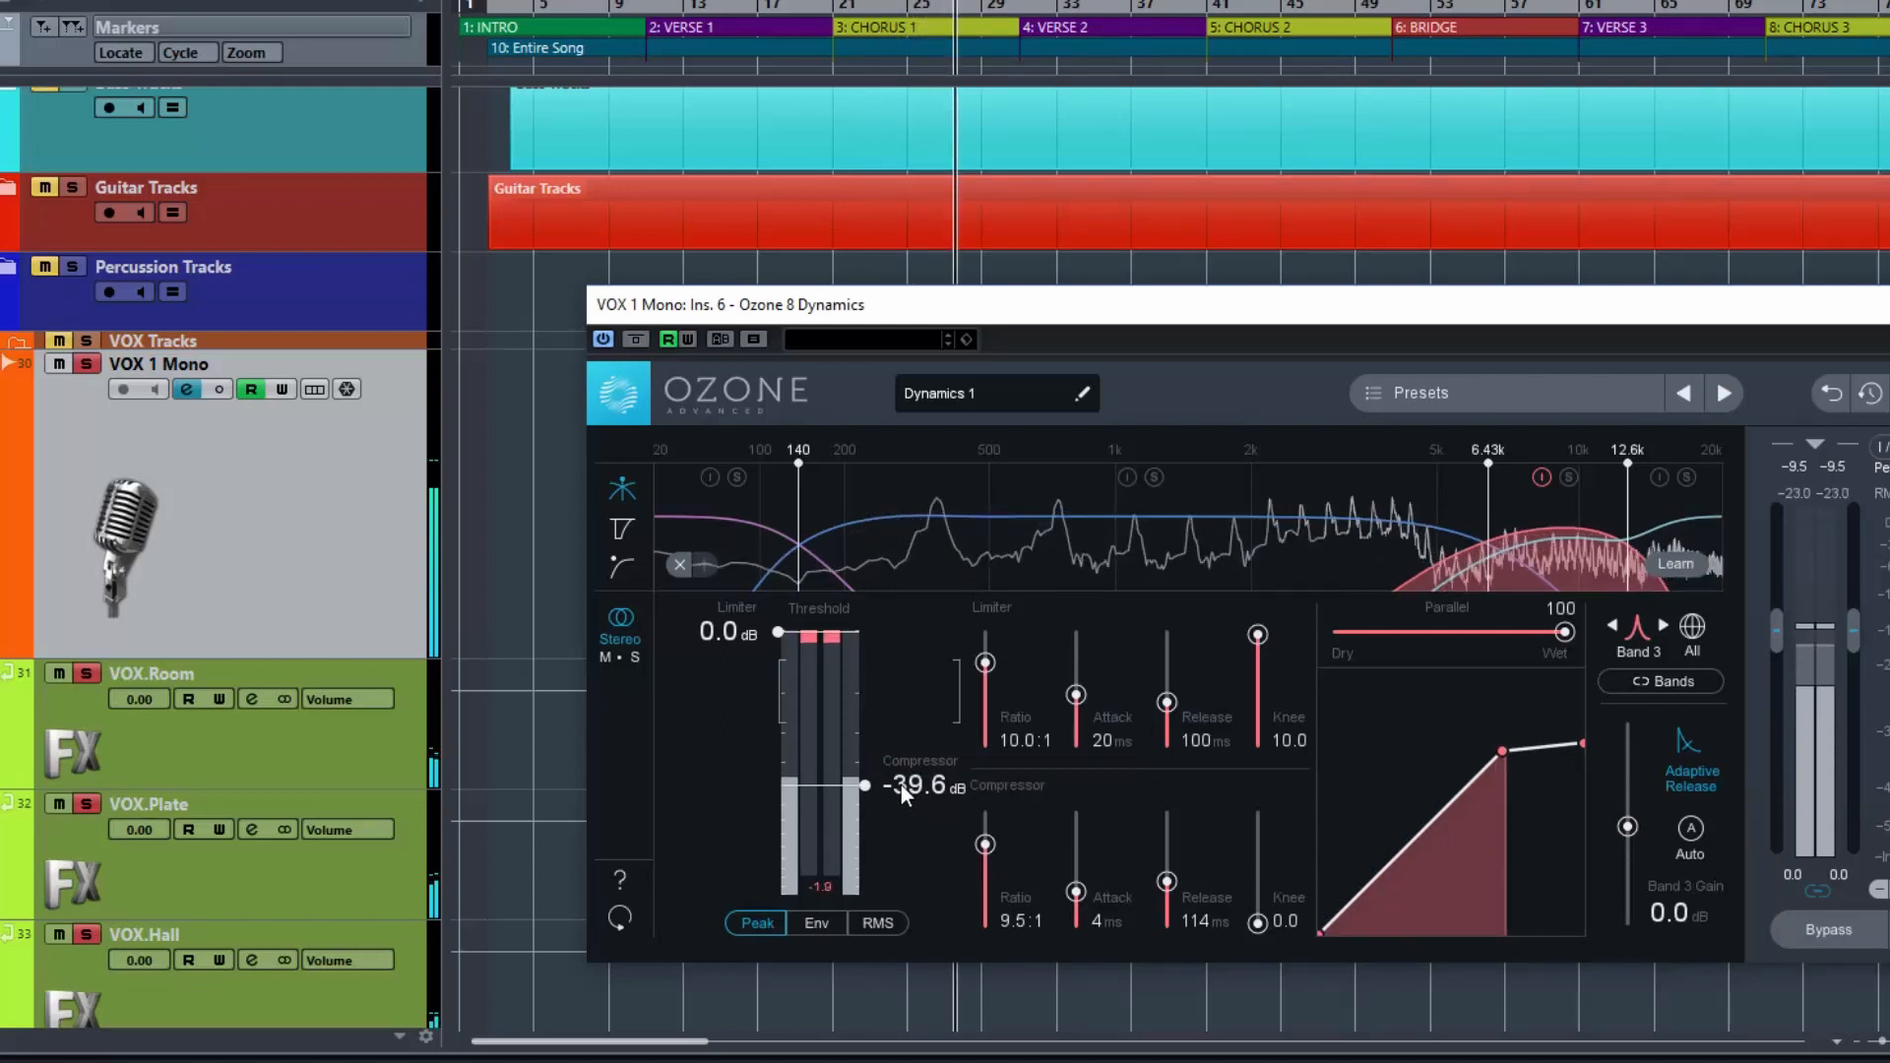
pyautogui.moveTo(865, 785); pyautogui.dragTo(865, 776)
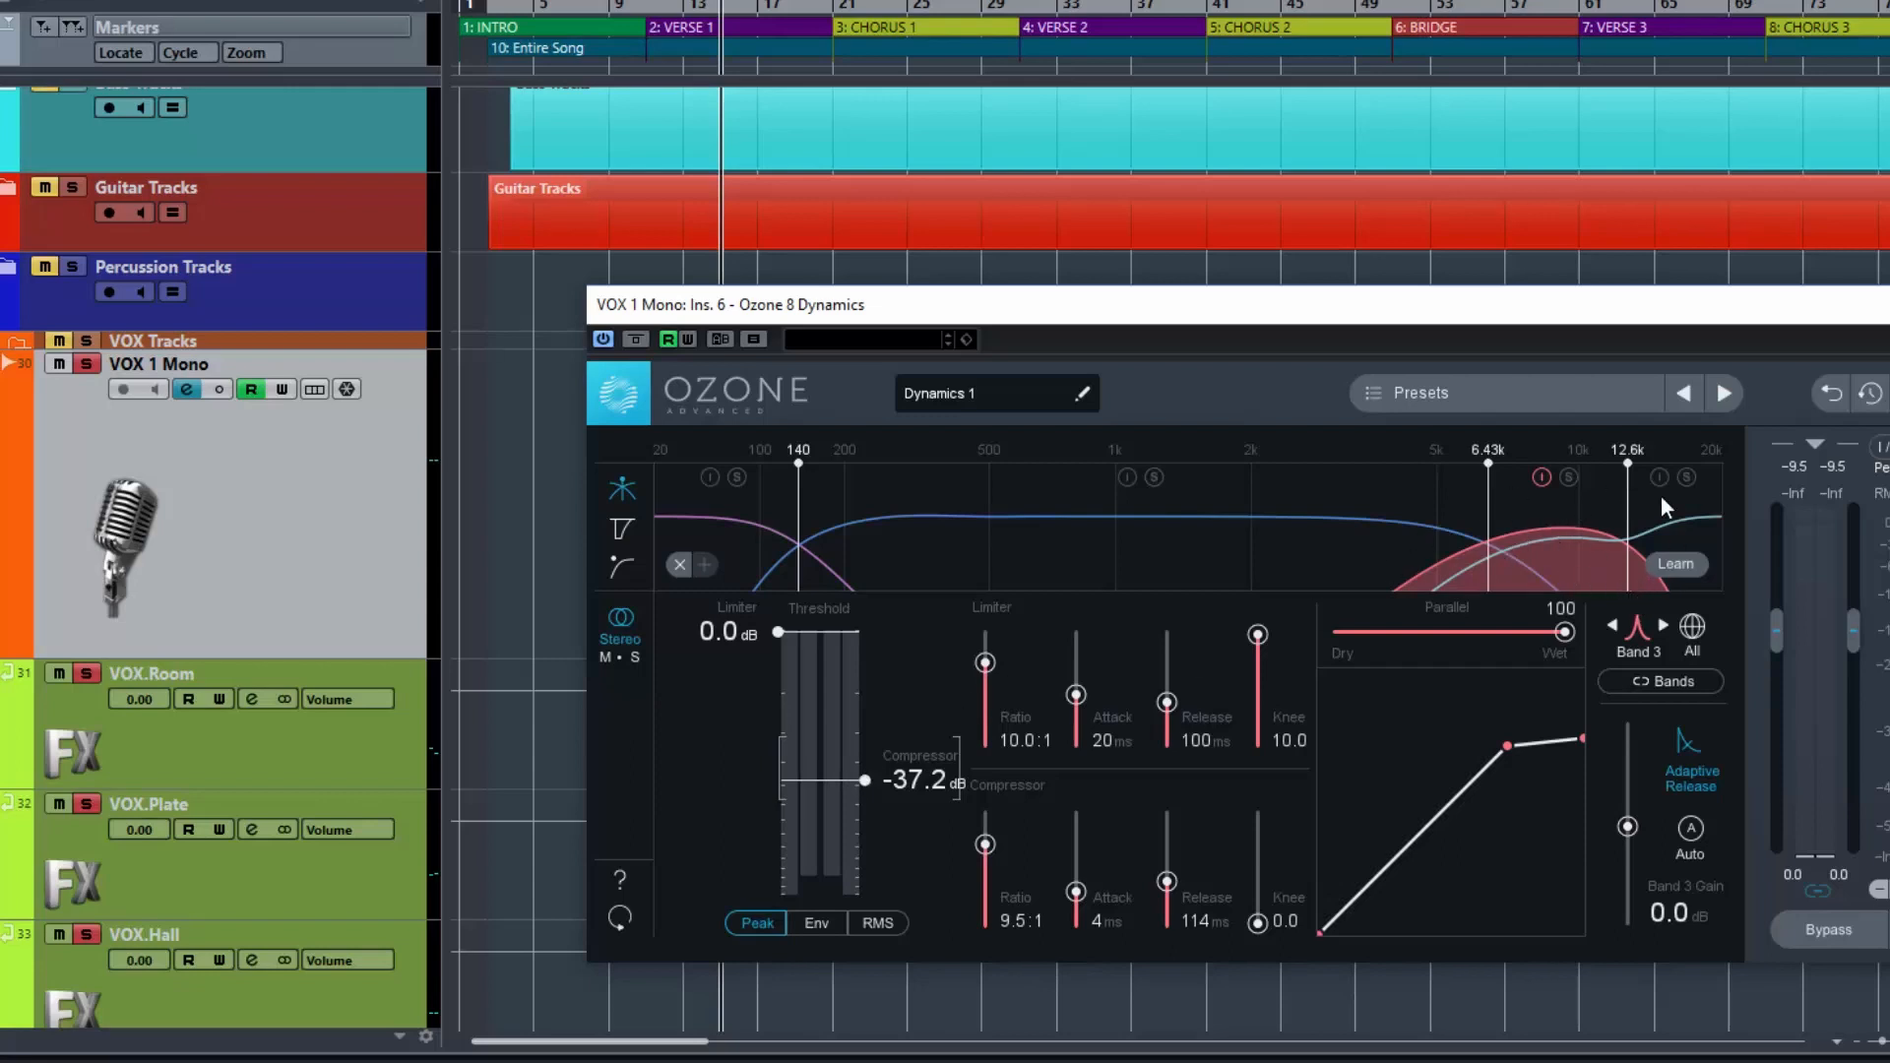
# - Remove the crossover above band 3 in the all-bands view and set the band's lower crossover to 6.84 kHz
pyautogui.click(1692, 631)
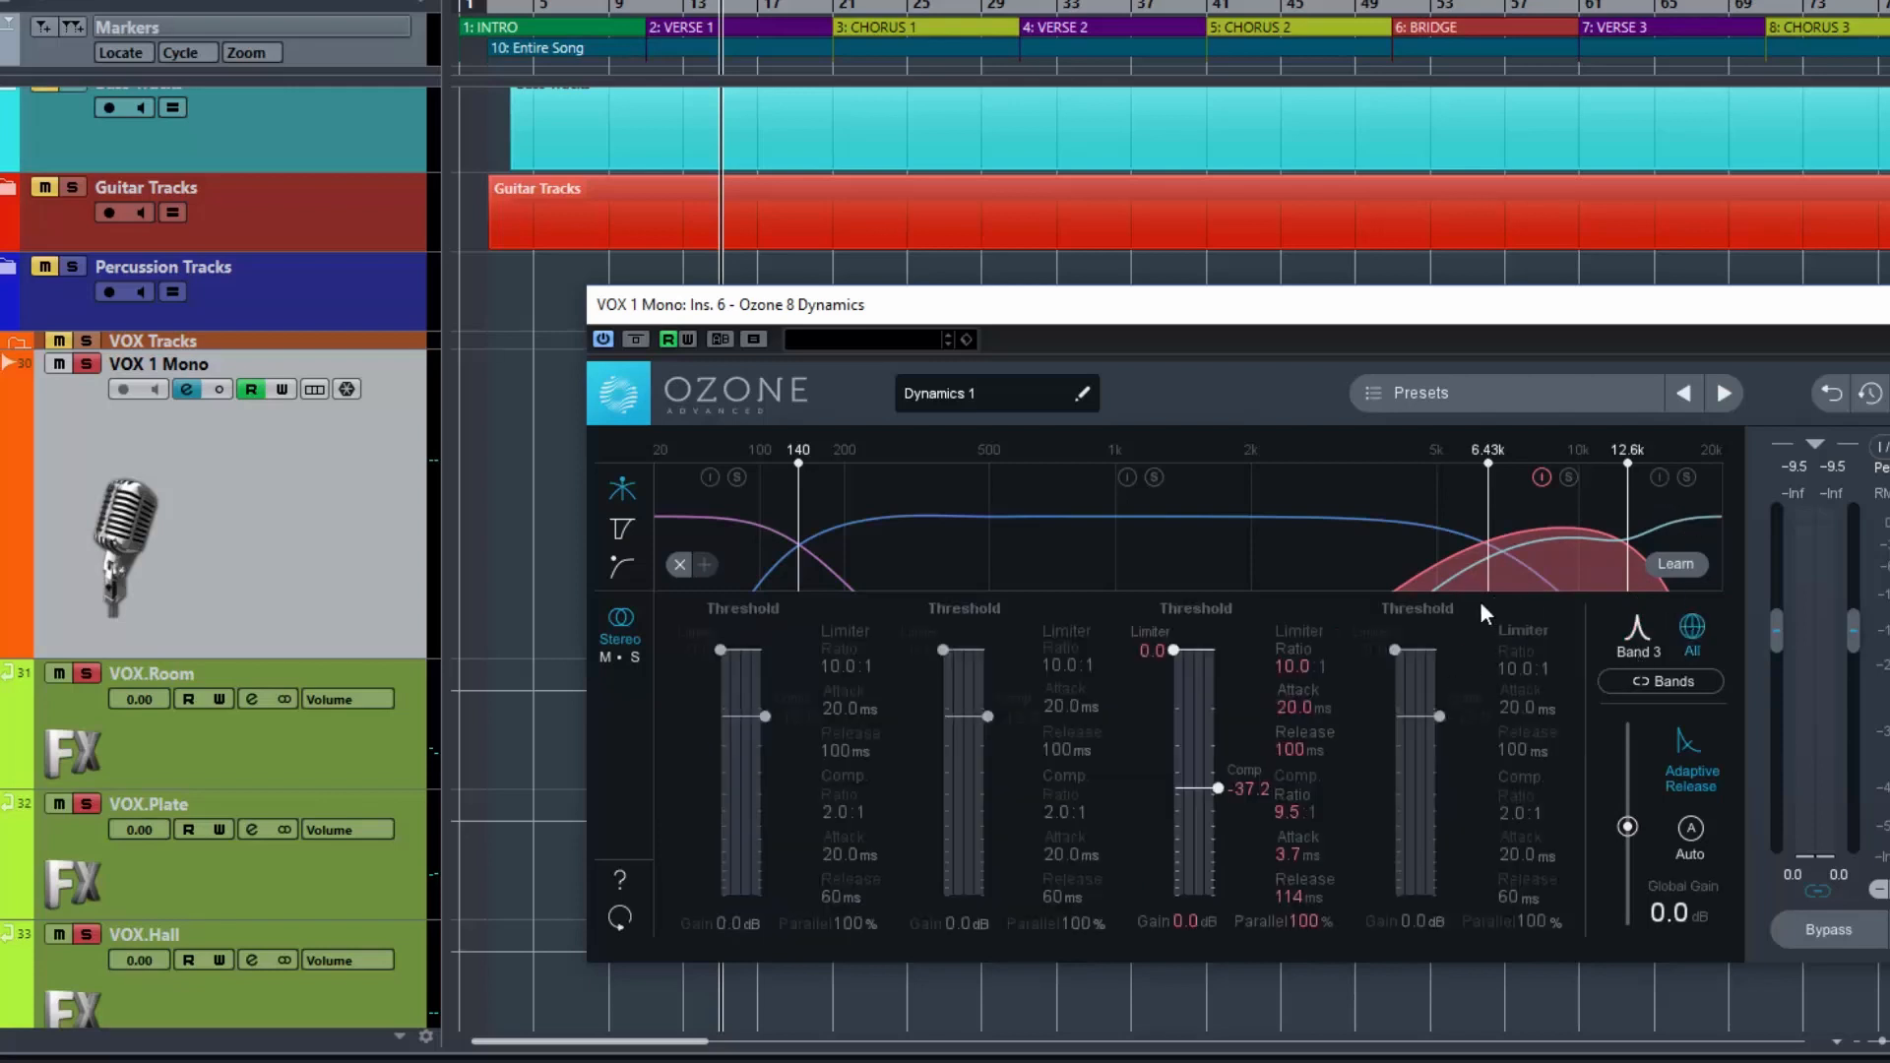
pyautogui.moveTo(1627, 521); pyautogui.dragTo(1646, 522)
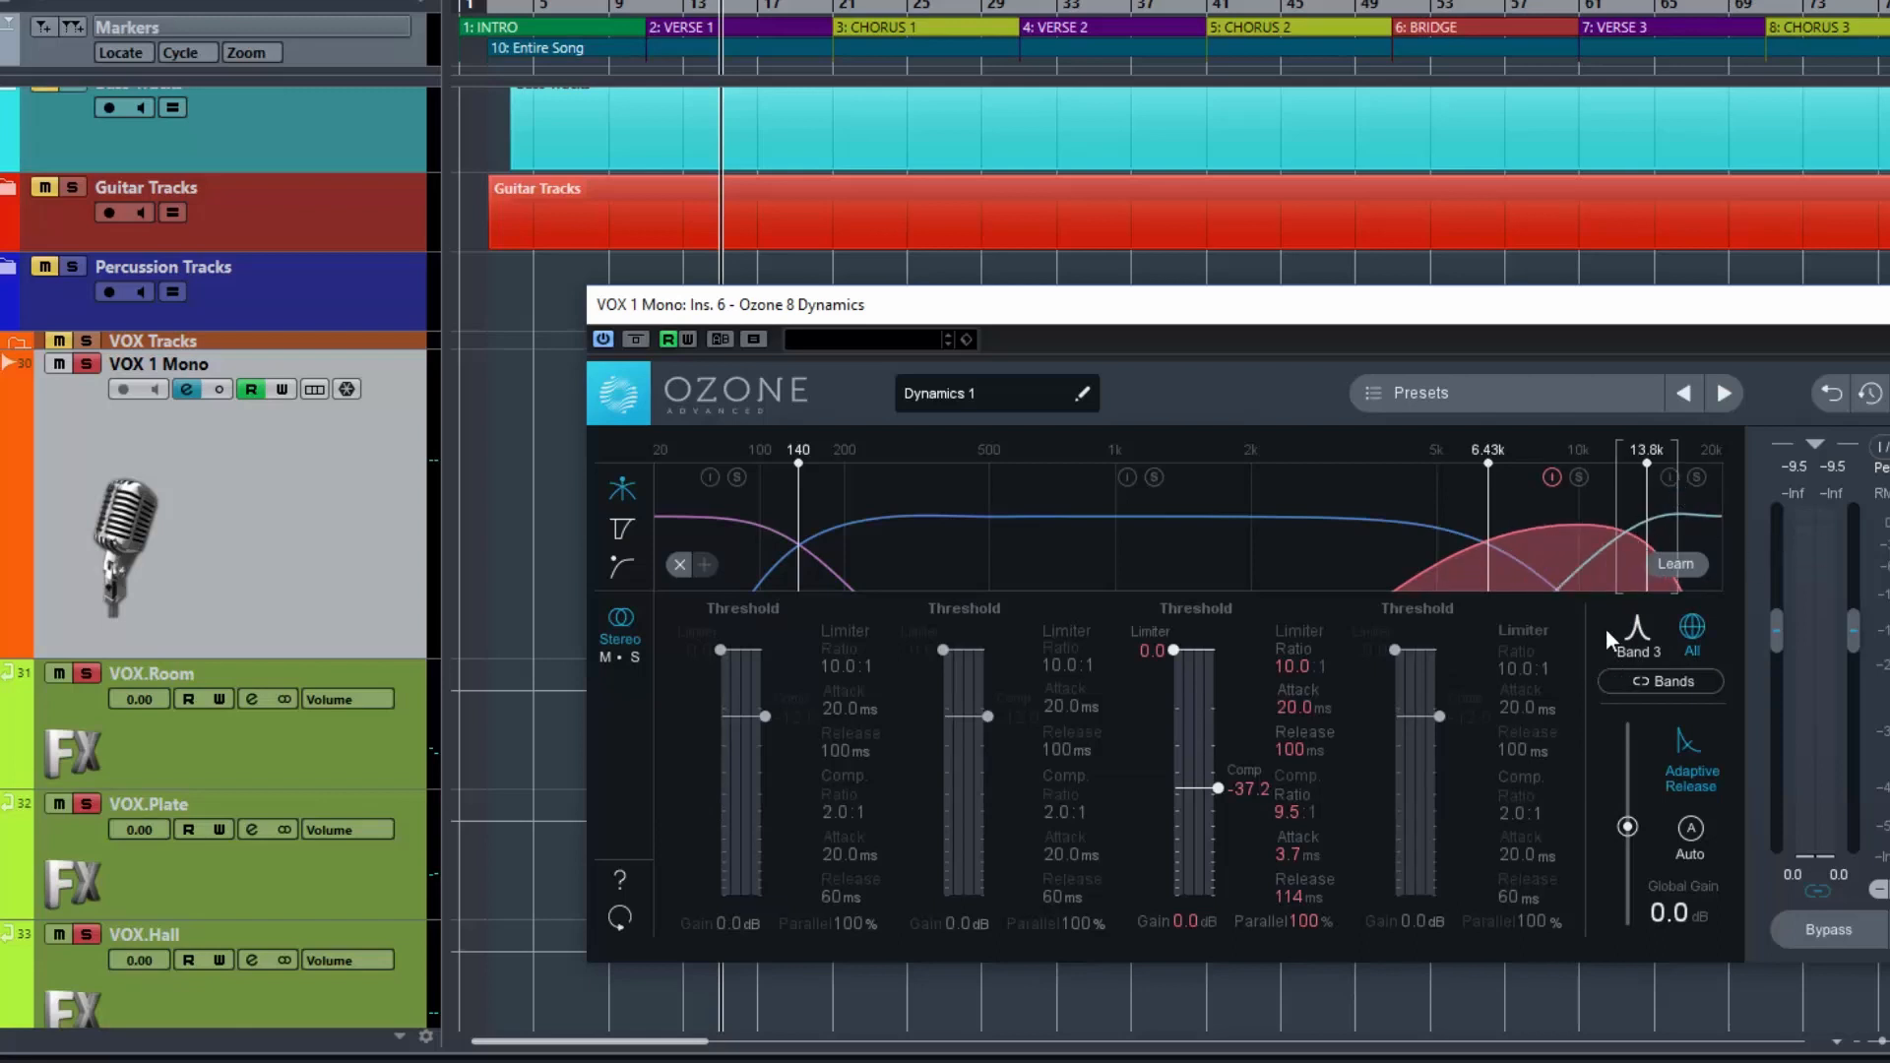
pyautogui.rightClick(1691, 508)
pyautogui.click(1723, 516)
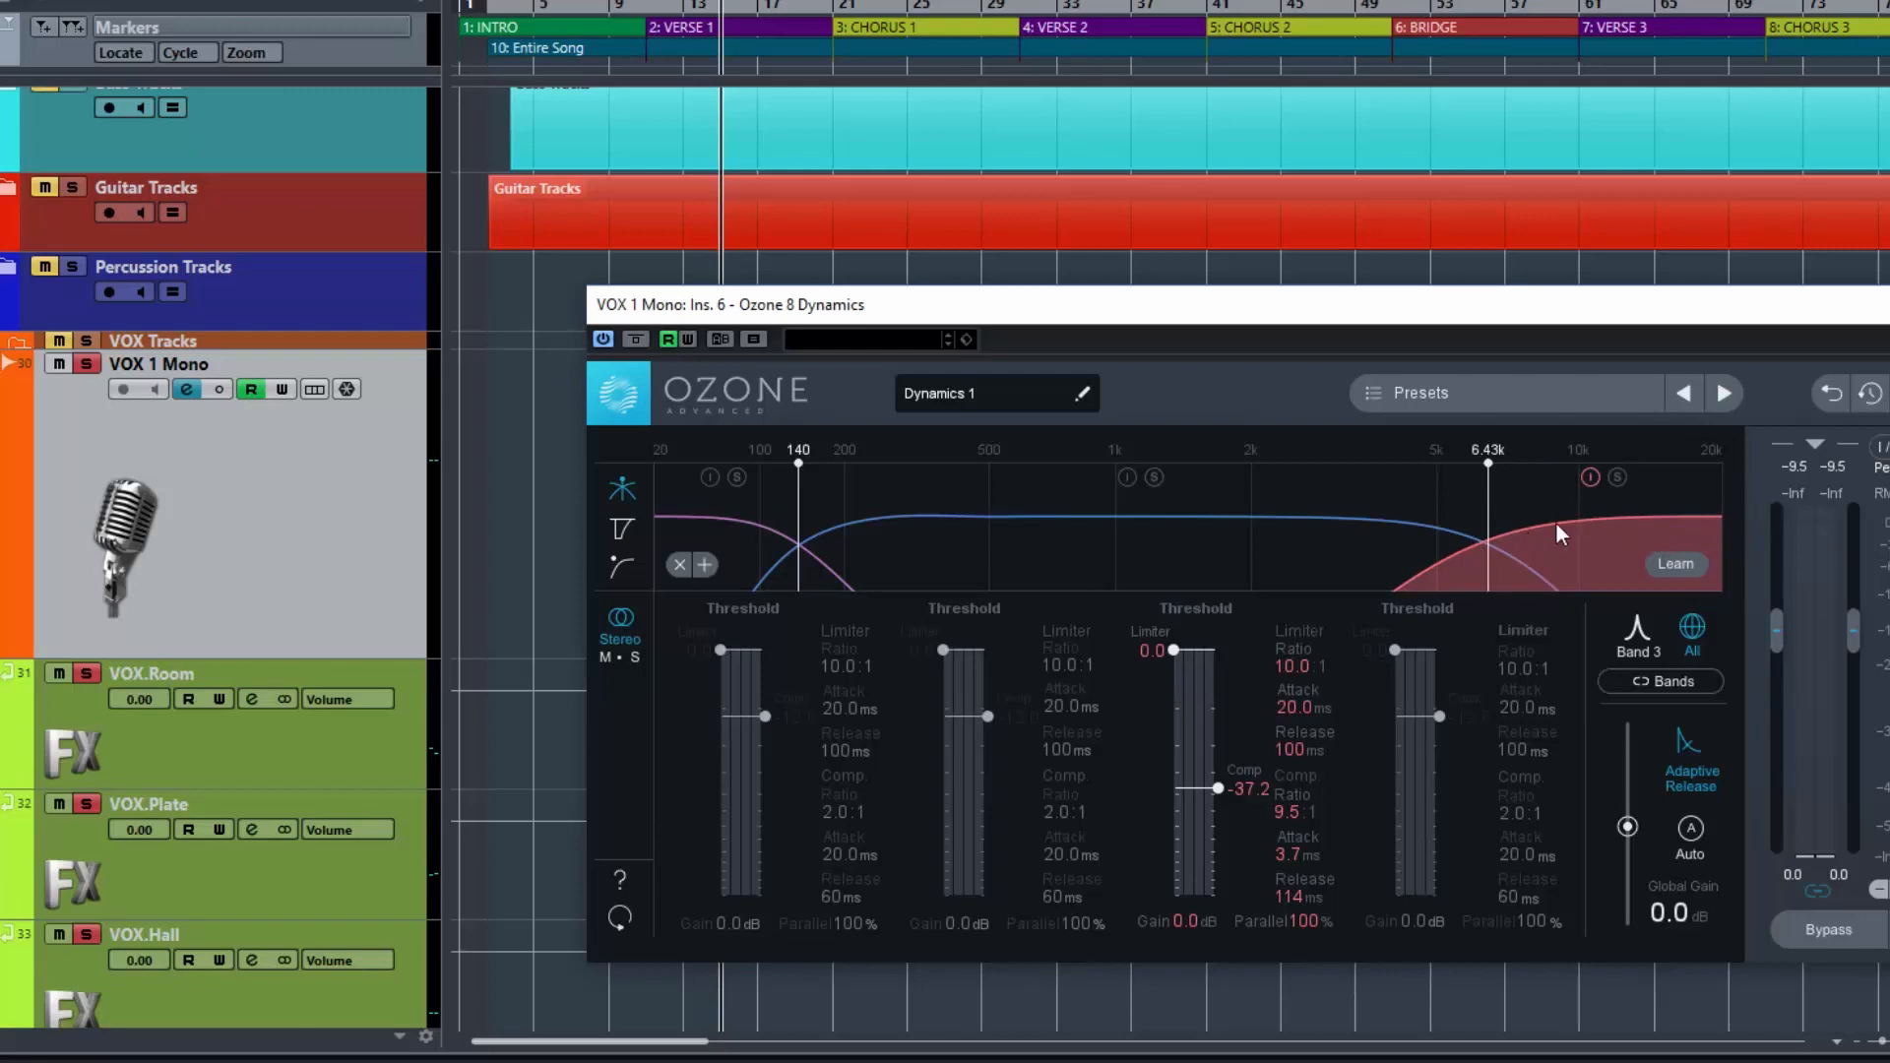
pyautogui.moveTo(1489, 534); pyautogui.dragTo(1500, 535)
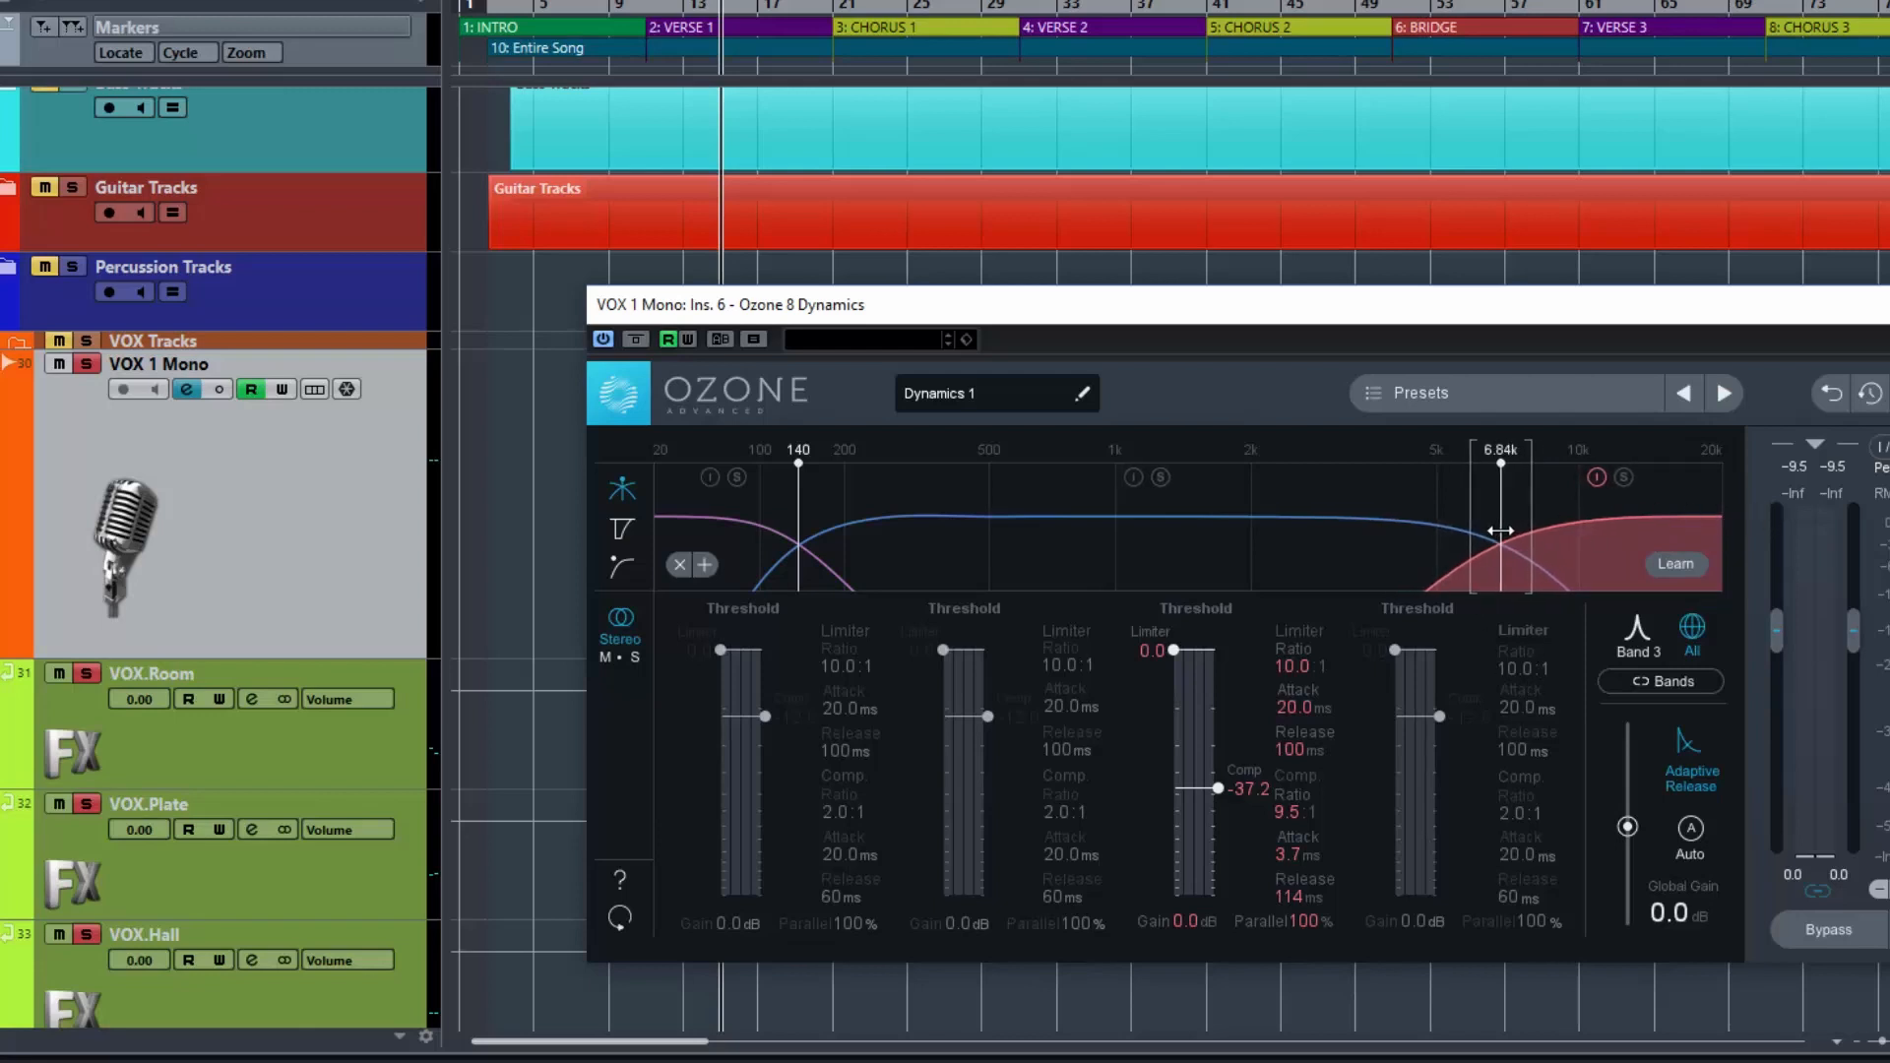
# - Set band 3's compressor to a 30.0:1 ratio and -43.4 dB threshold in its single-band view while the vocal plays
pyautogui.click(1632, 649)
pyautogui.press('space')
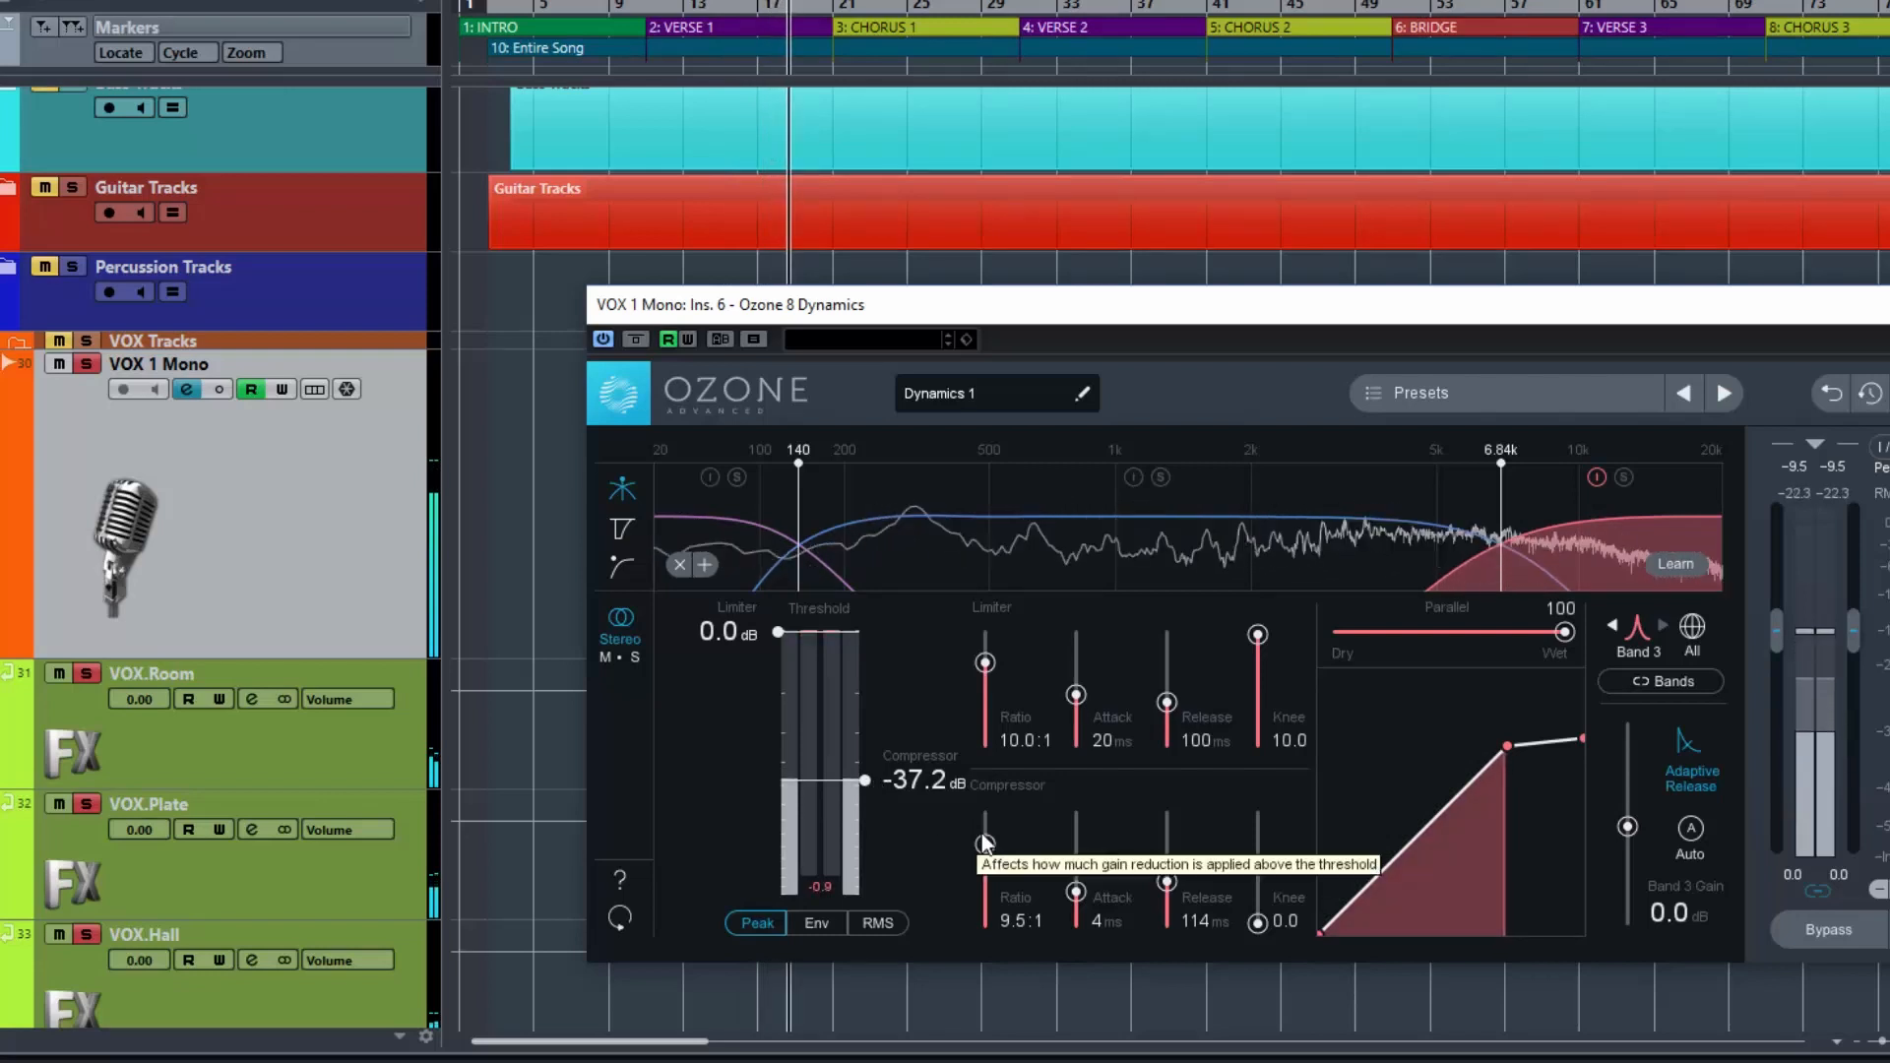
pyautogui.moveTo(982, 833); pyautogui.dragTo(978, 788)
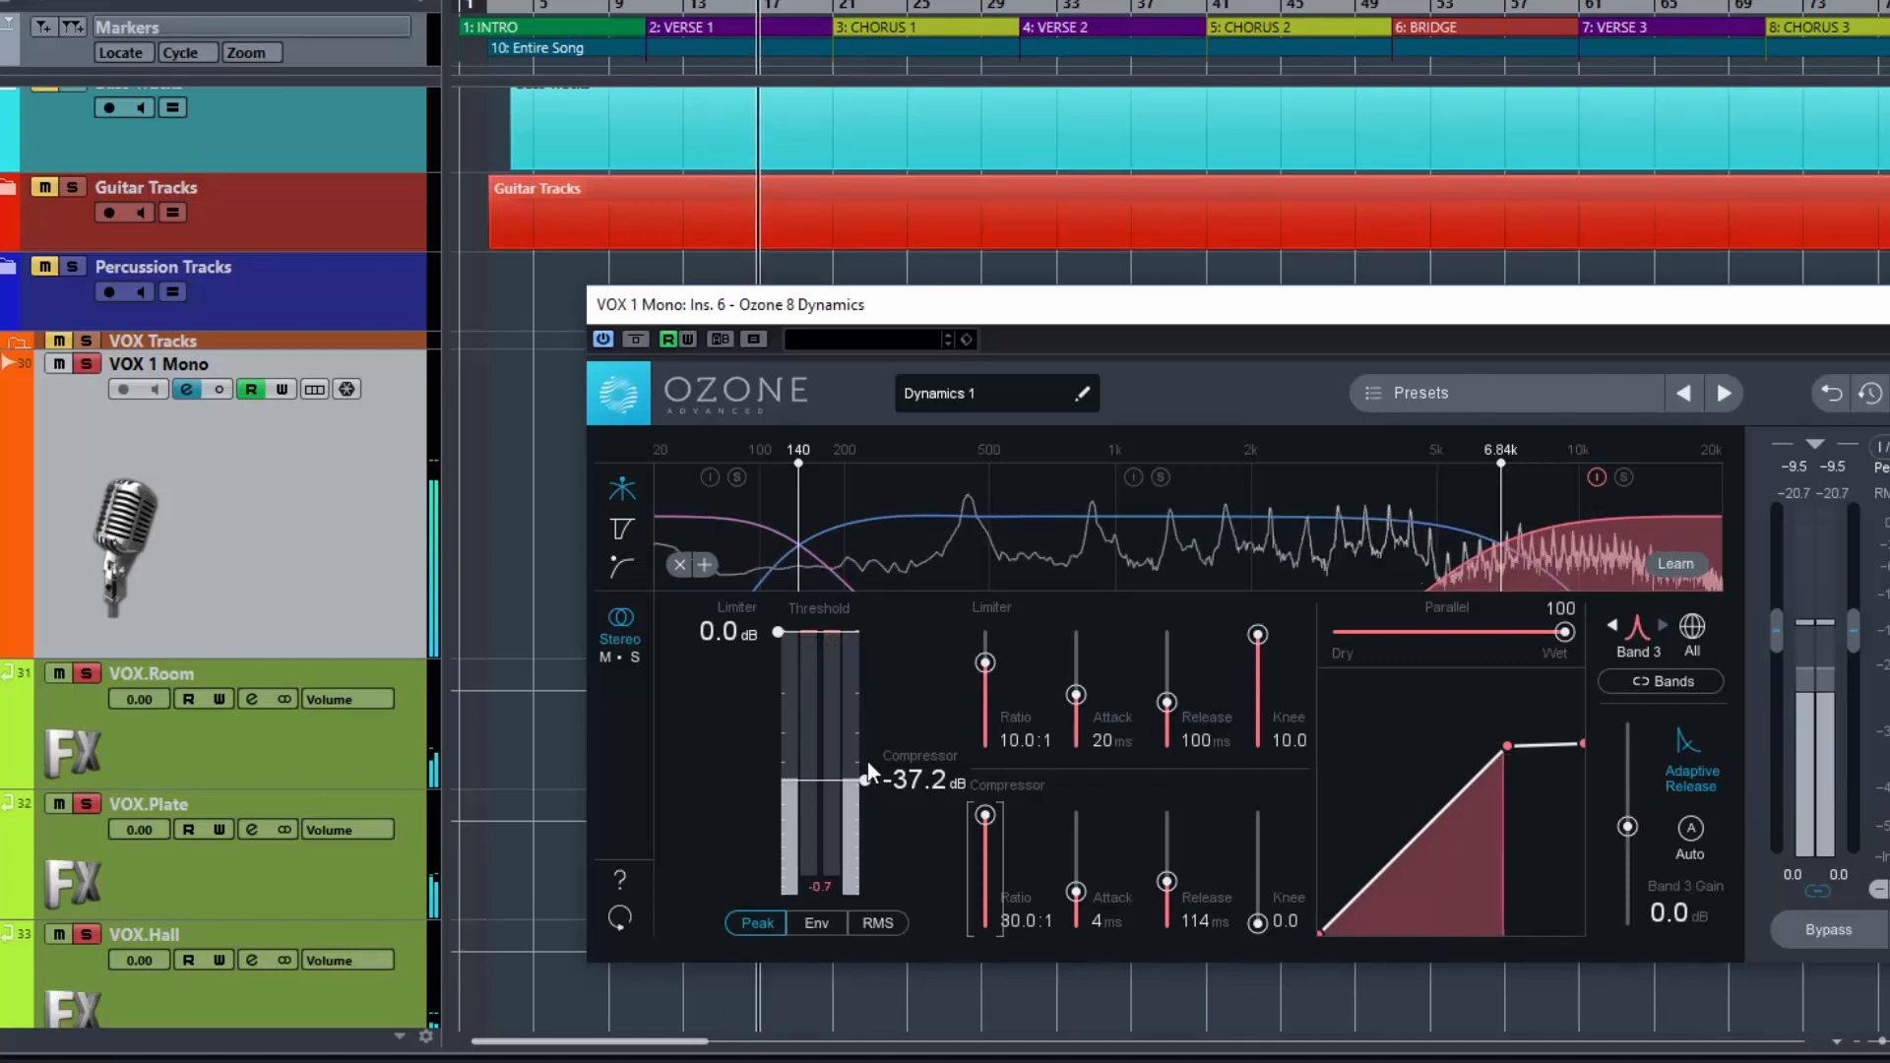
pyautogui.moveTo(866, 779); pyautogui.dragTo(867, 793)
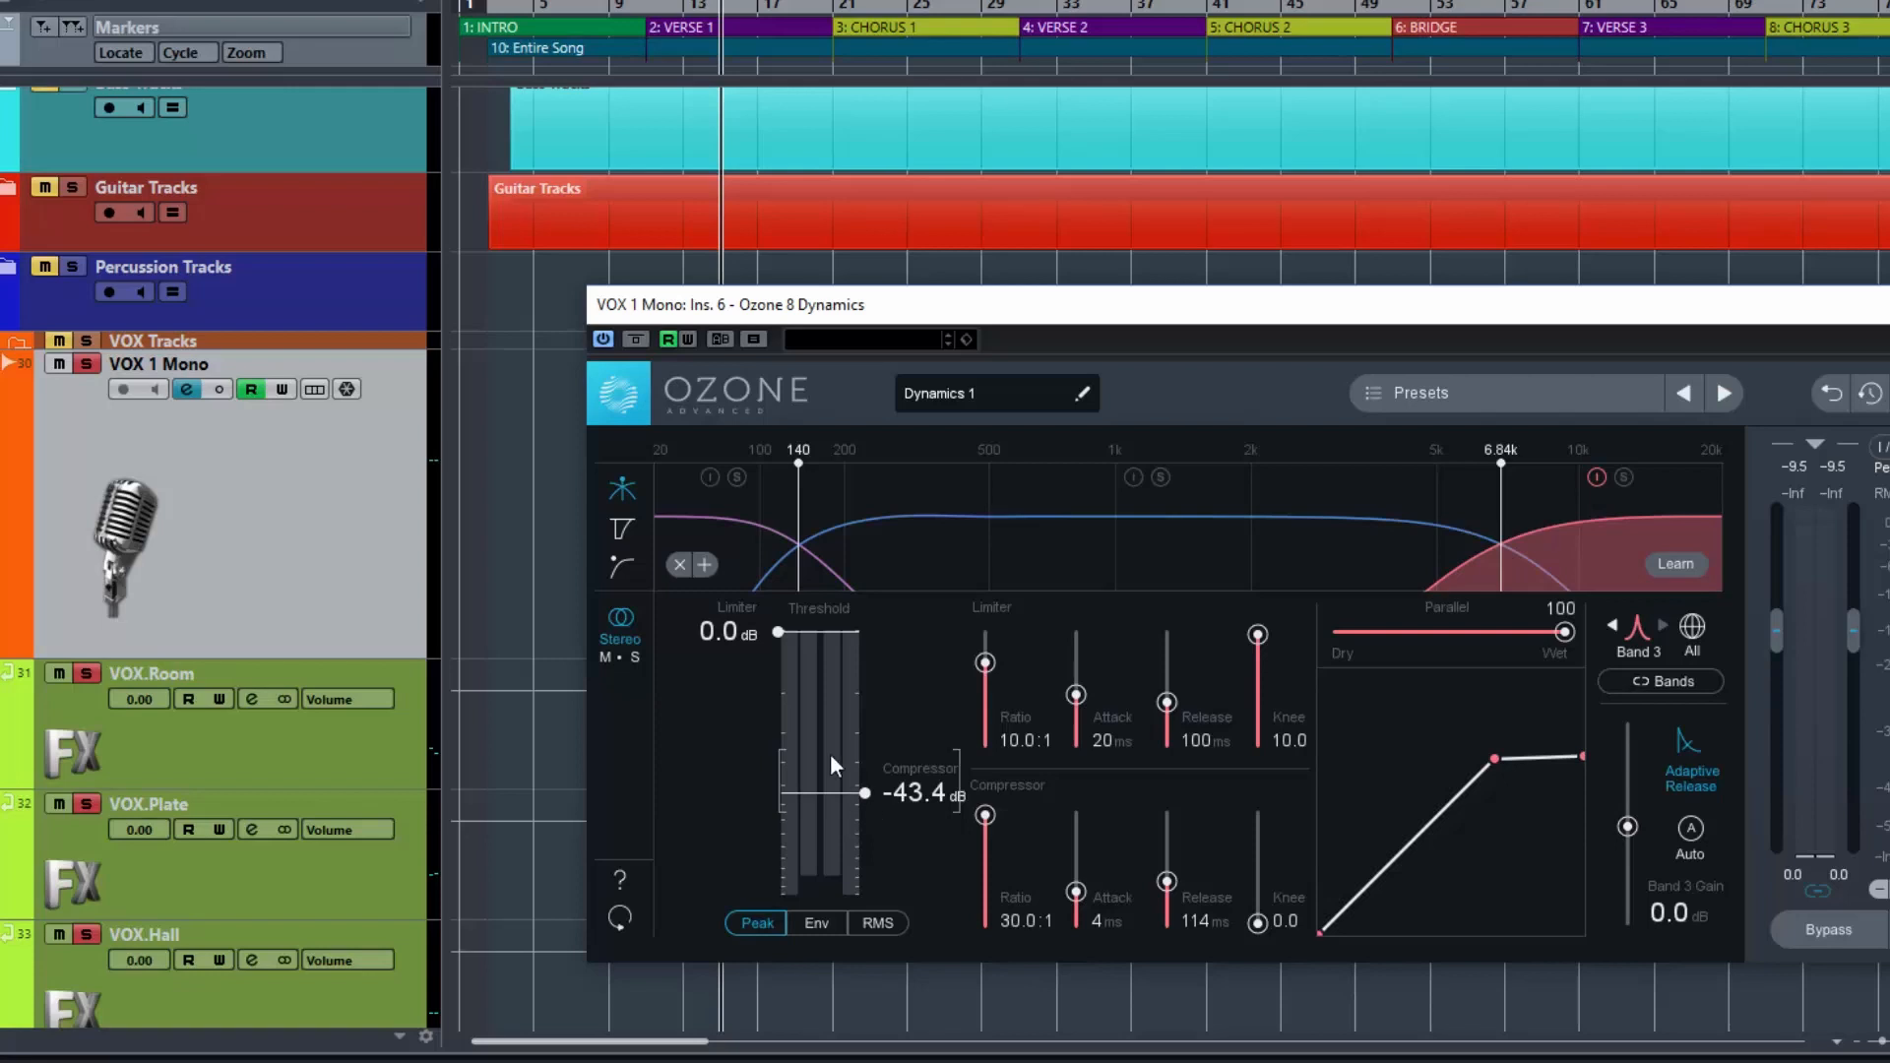
# - Deactivate the Ozone 8 Dynamics insert, close its window and open FabFilter Pro-DS from the VOX 1 Mono inserts
pyautogui.moveTo(960, 293); pyautogui.dragTo(923, 278)
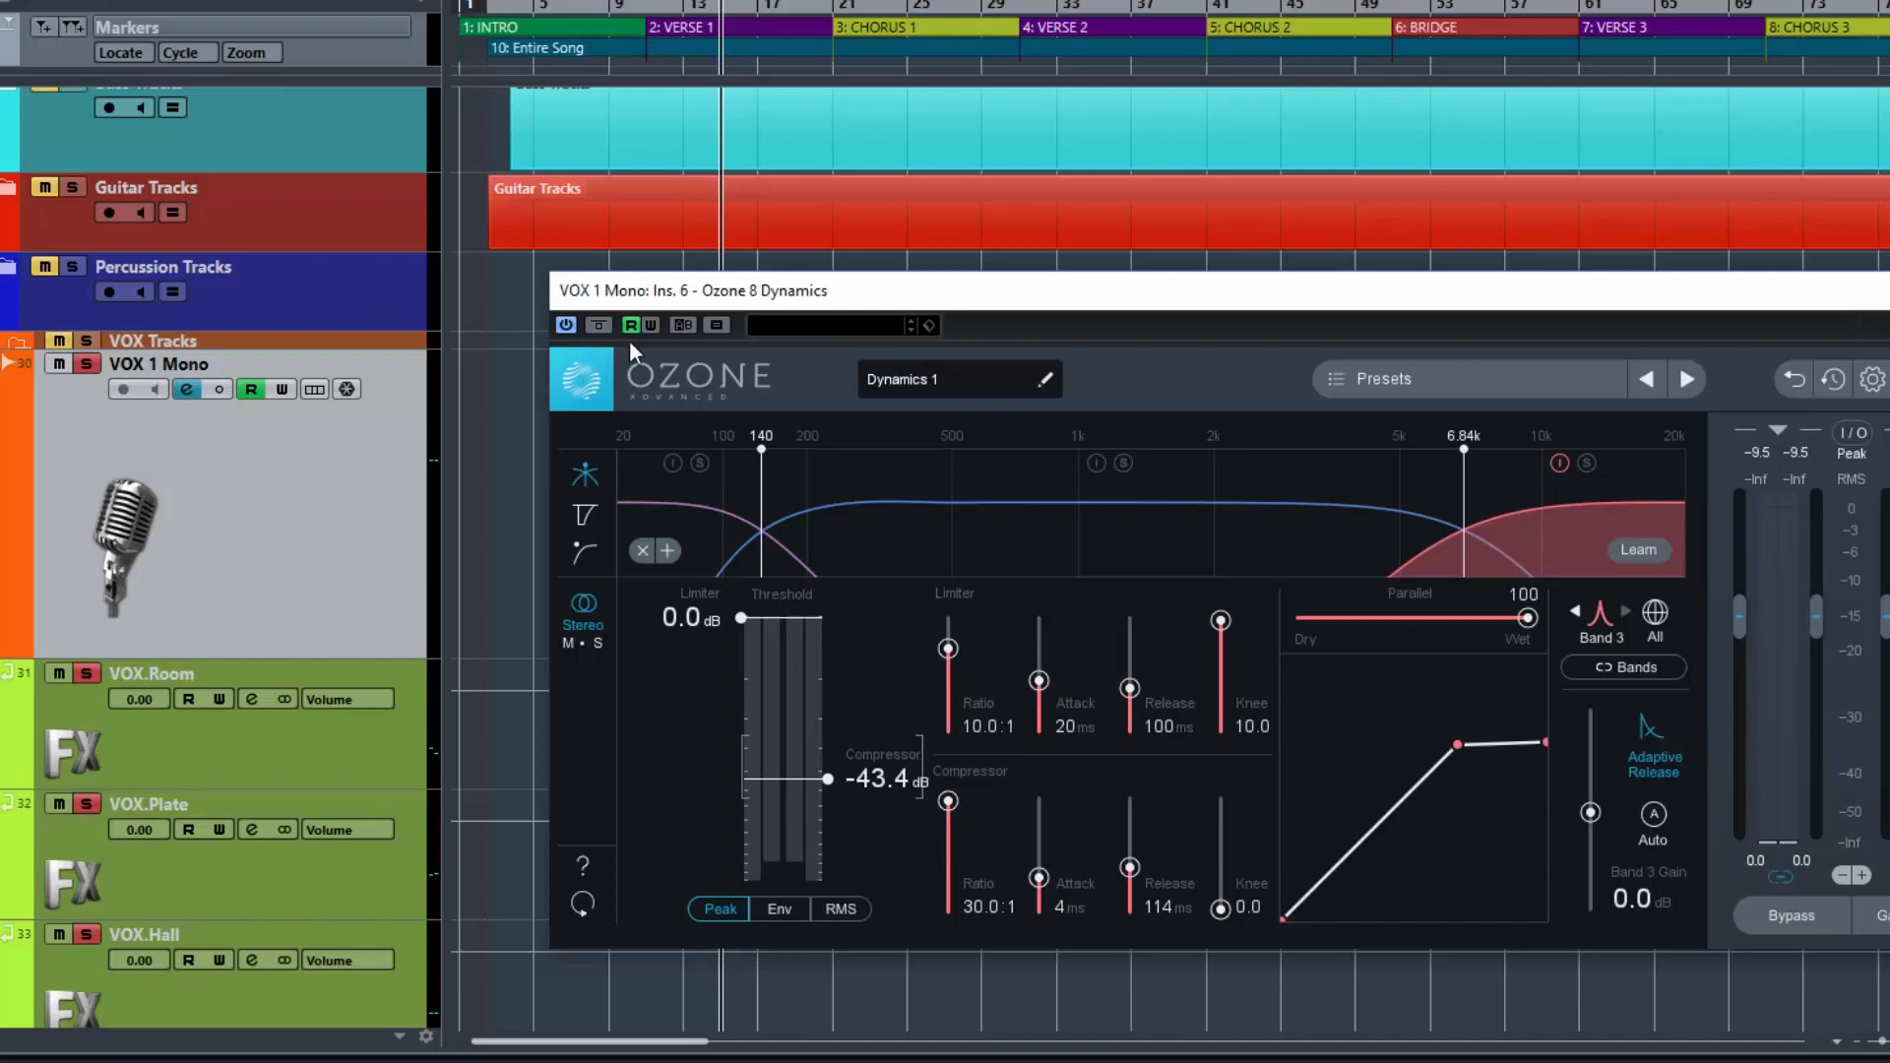
pyautogui.click(566, 324)
pyautogui.click(1885, 290)
pyautogui.click(902, 480)
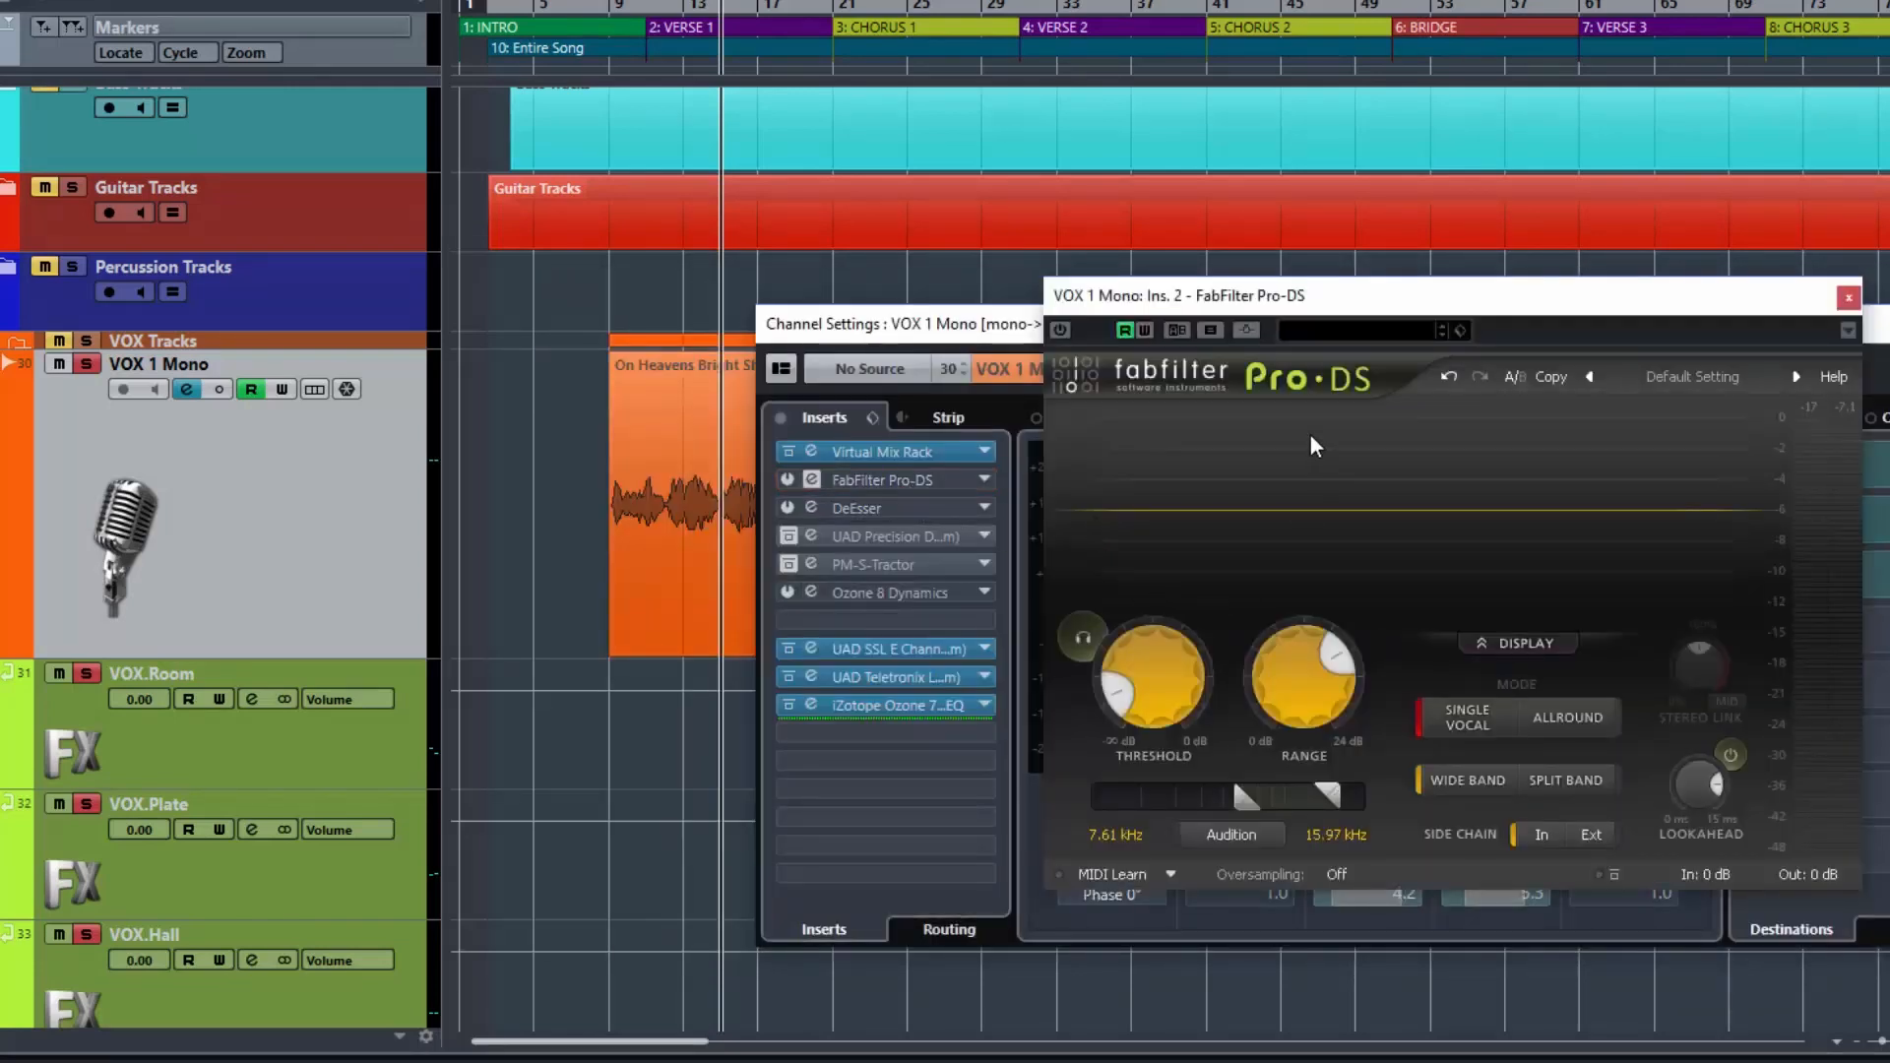
pyautogui.moveTo(1347, 300); pyautogui.dragTo(1243, 335)
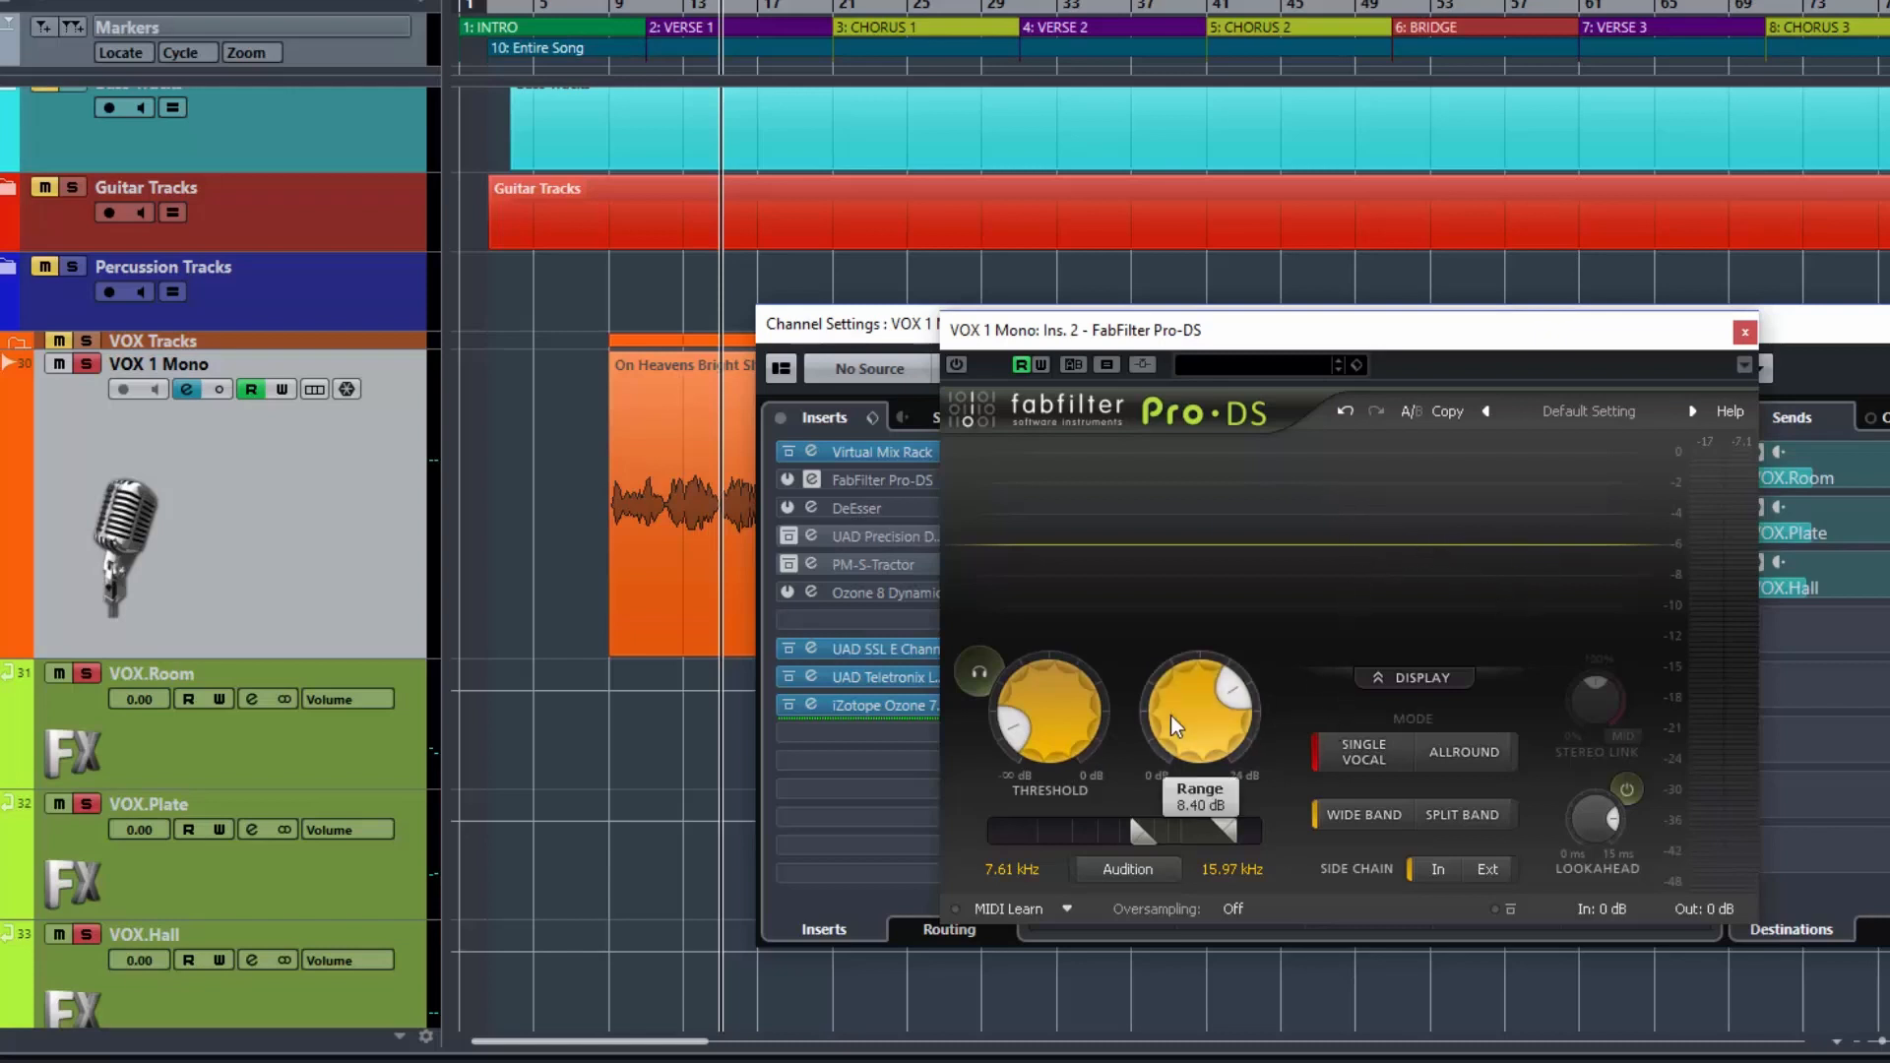
pyautogui.moveTo(1049, 767)
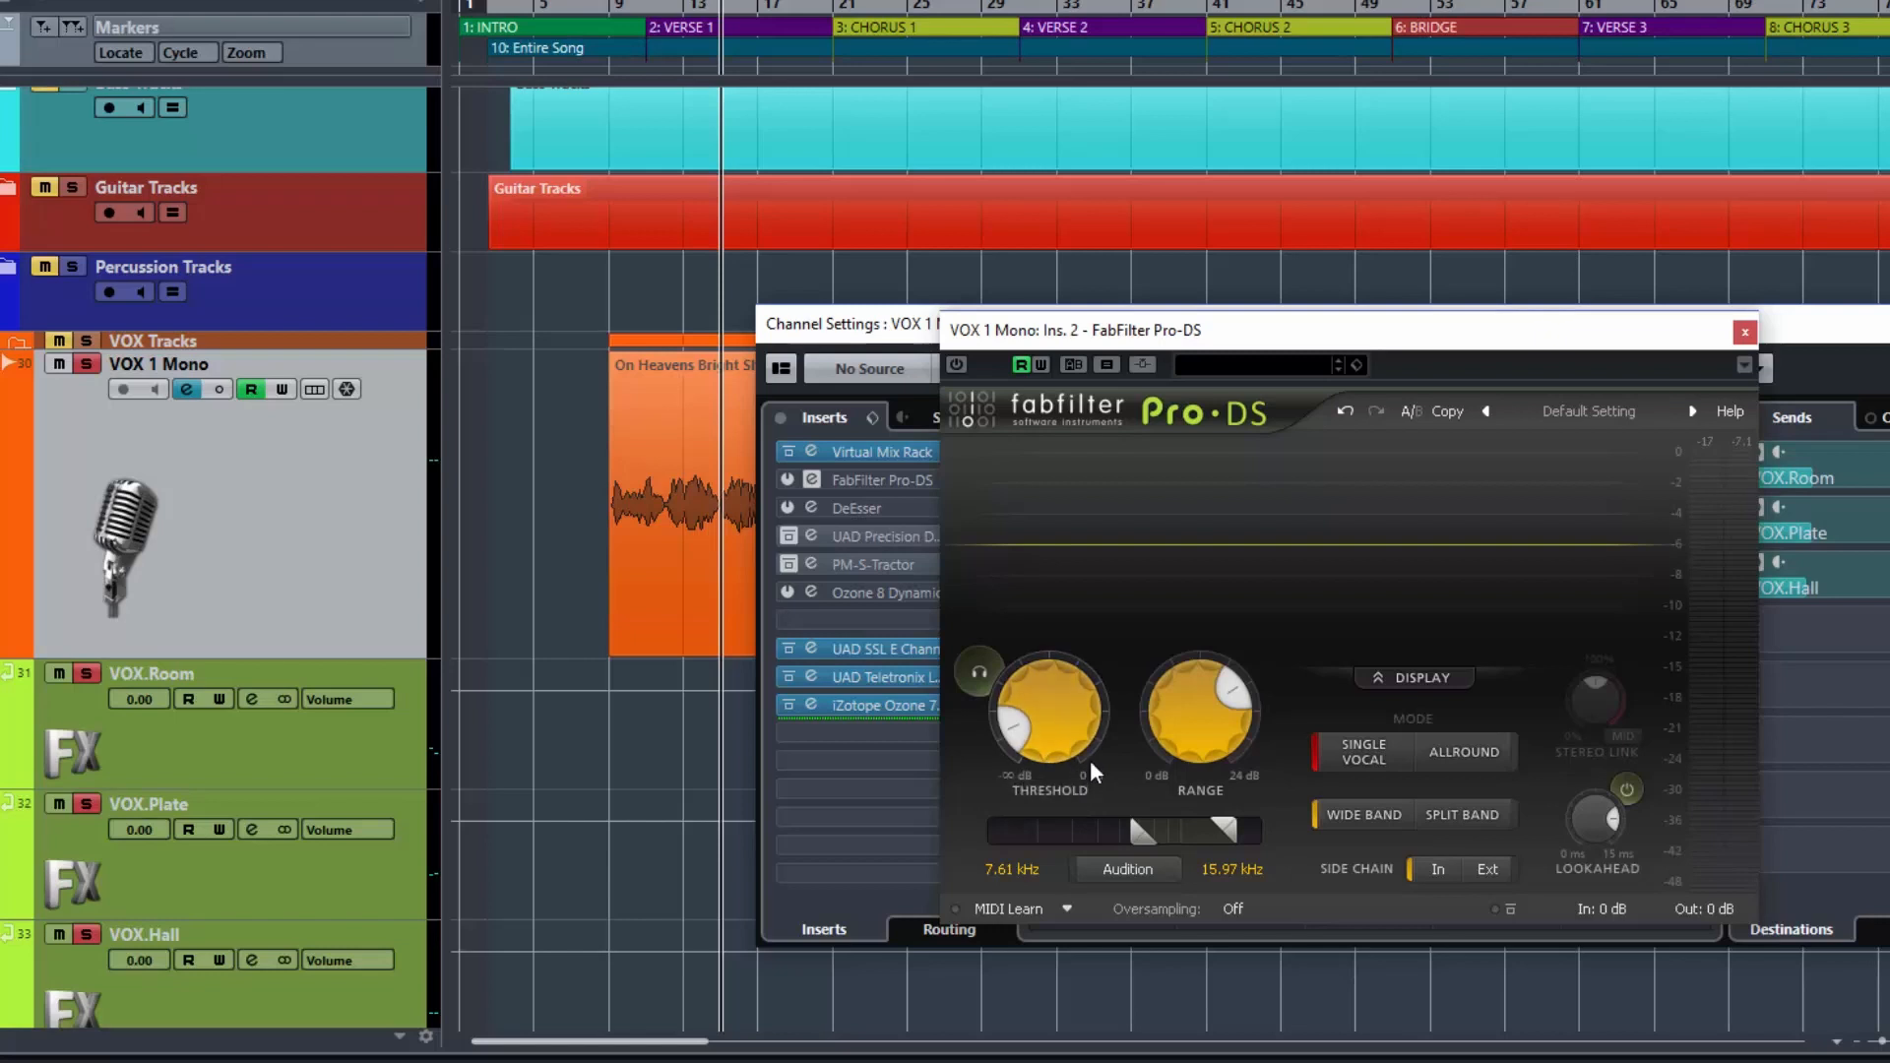